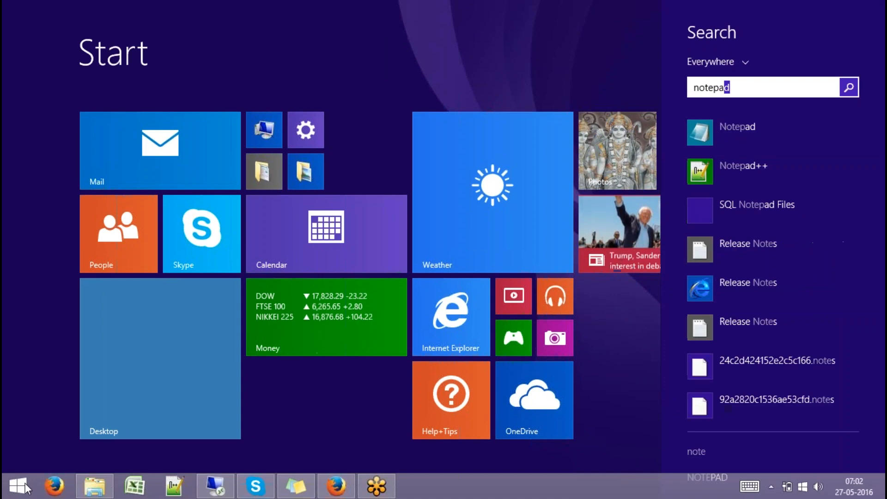
- Launch Notepad and type the heading '- SAP HANA Native Transports:' with a dashed underline
{"action": "key", "text": "Return"}
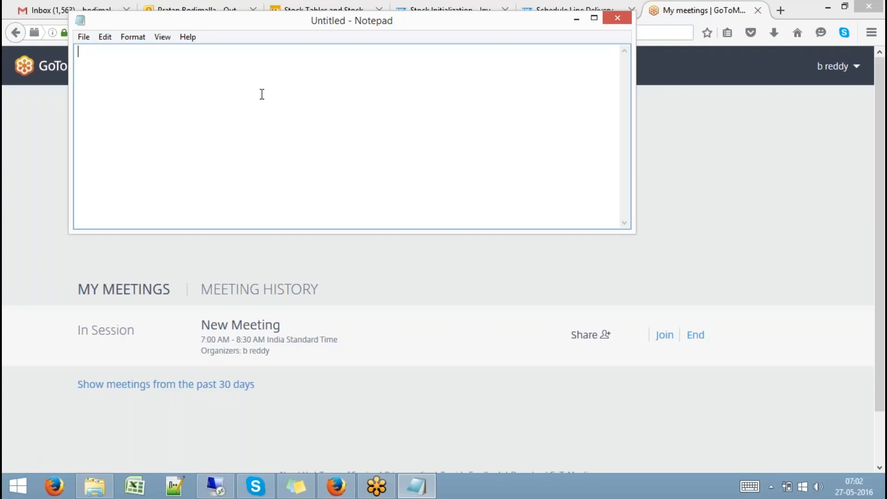
{"action": "left_click", "coordinate": [534, 19]}
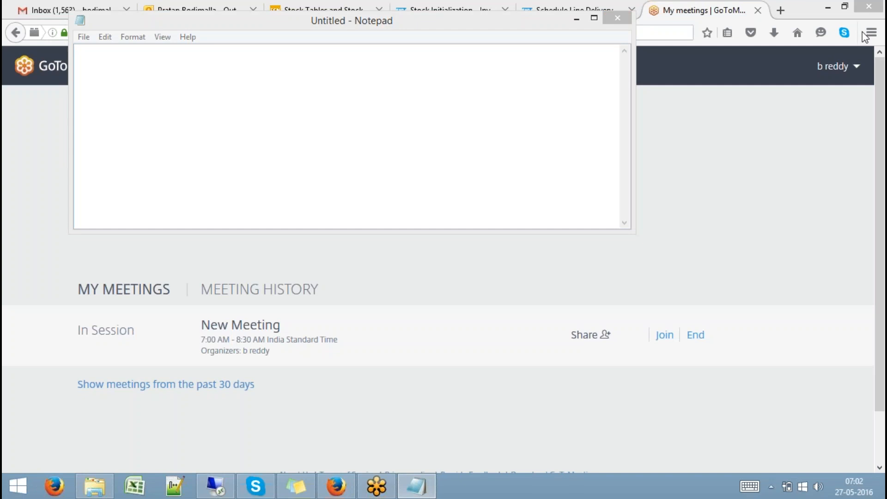
{"action": "left_click", "coordinate": [457, 55]}
{"action": "type", "text": "- SA"}
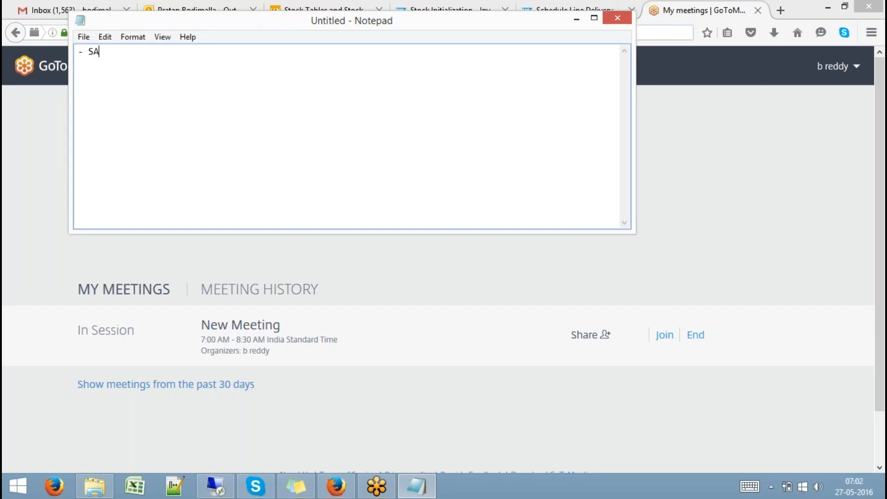
{"action": "type", "text": "P HANA Native Transports: "}
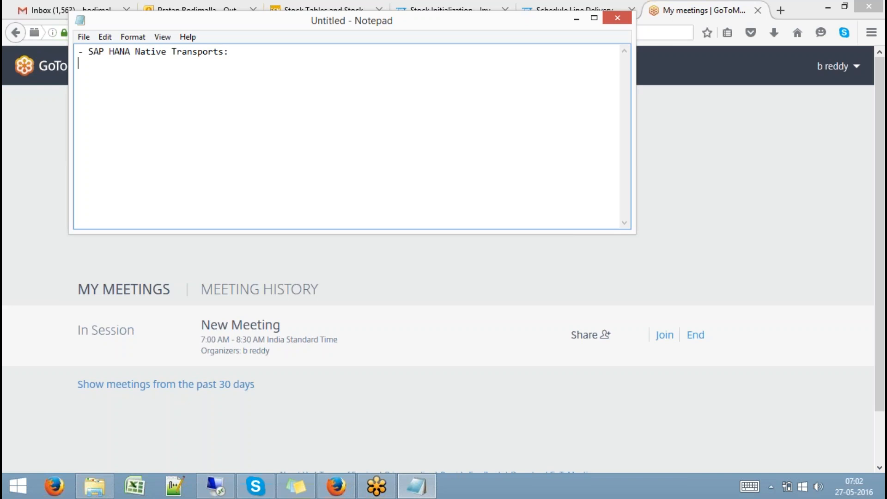
{"action": "type", "text": "-----------------------------"}
- Start Excel maximized, then save and close the recovered report workbook
{"action": "left_click", "coordinate": [135, 486]}
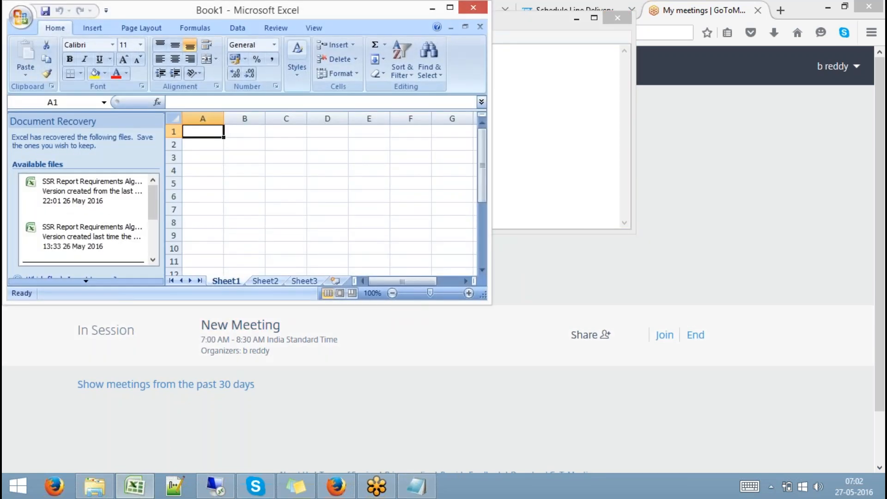
{"action": "double_click", "coordinate": [279, 14]}
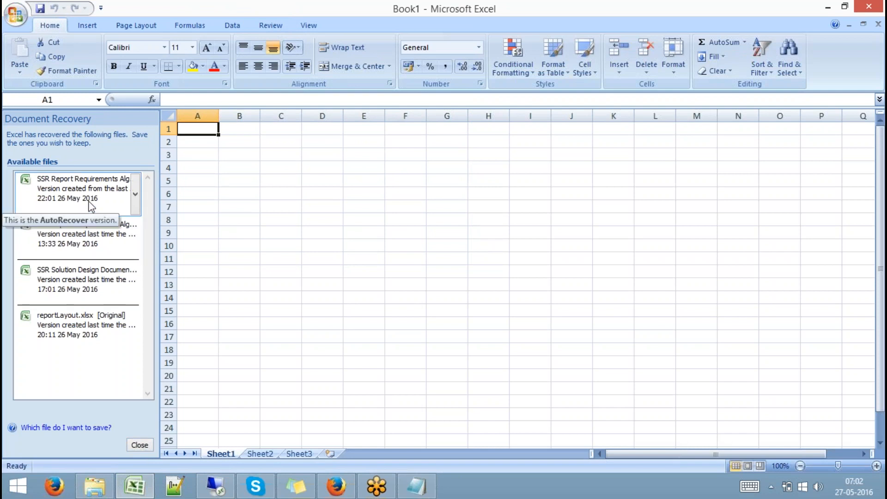
{"action": "left_click", "coordinate": [91, 204]}
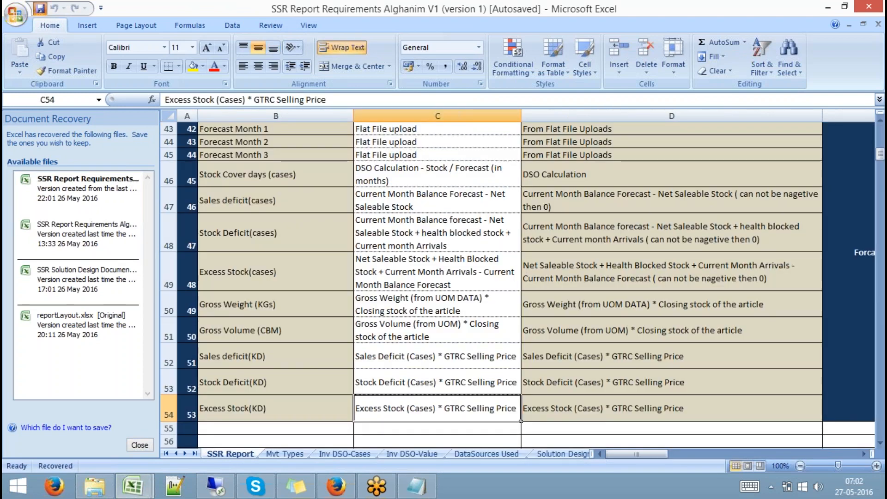
{"action": "key", "text": "ctrl+s"}
{"action": "left_click", "coordinate": [877, 24]}
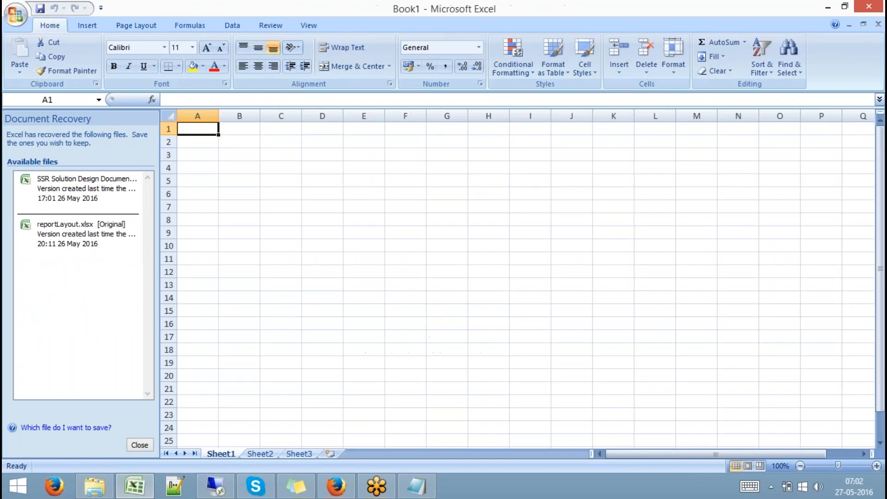
- Save and close the recovered solution design and reportLayout workbooks, dismissing Document Recovery
{"action": "left_click", "coordinate": [86, 190]}
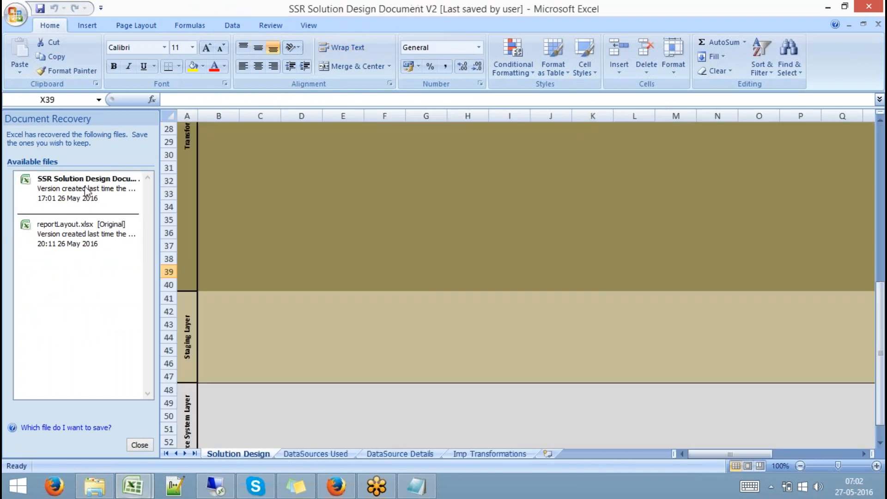
{"action": "left_click", "coordinate": [40, 8]}
{"action": "left_click", "coordinate": [878, 24]}
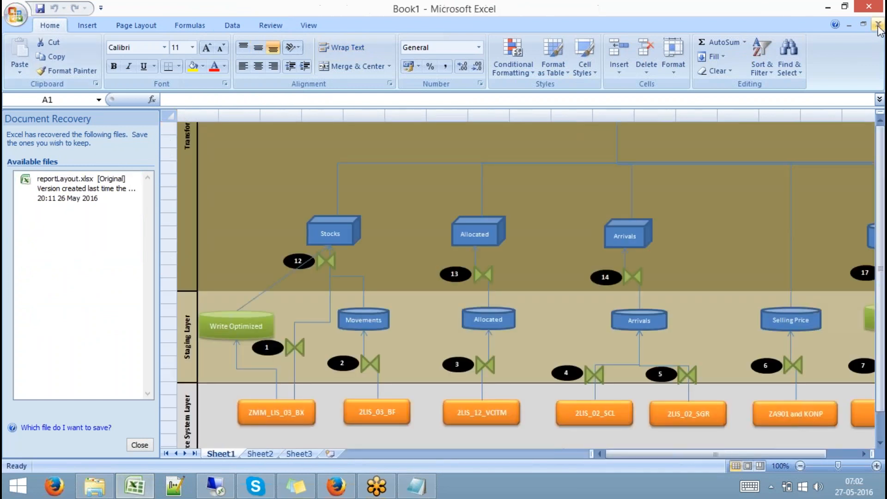
{"action": "left_click", "coordinate": [109, 194]}
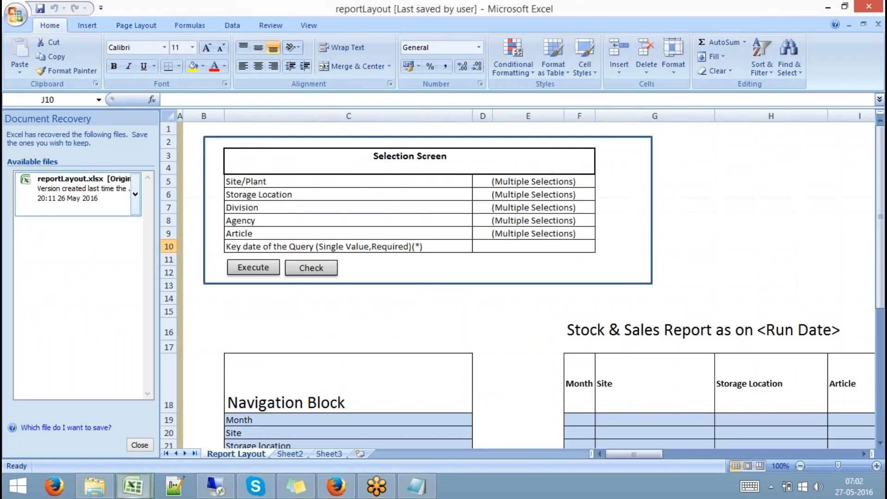
{"action": "left_click", "coordinate": [41, 8]}
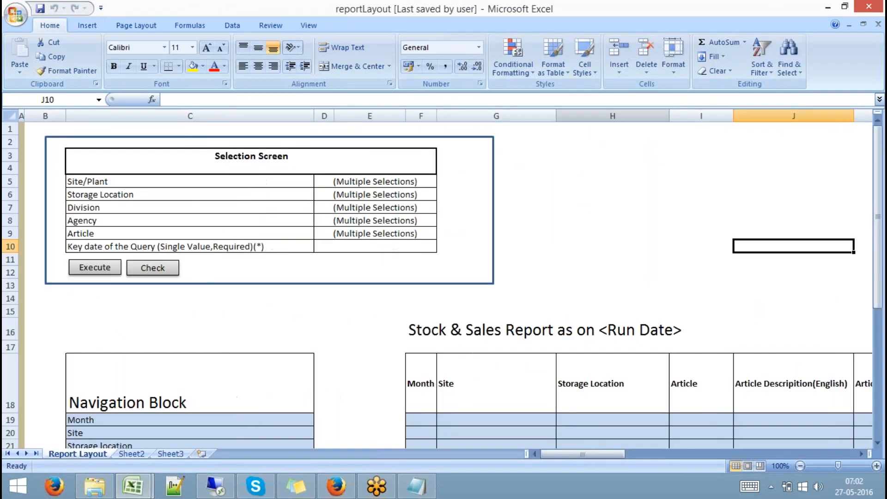
{"action": "left_click", "coordinate": [877, 24]}
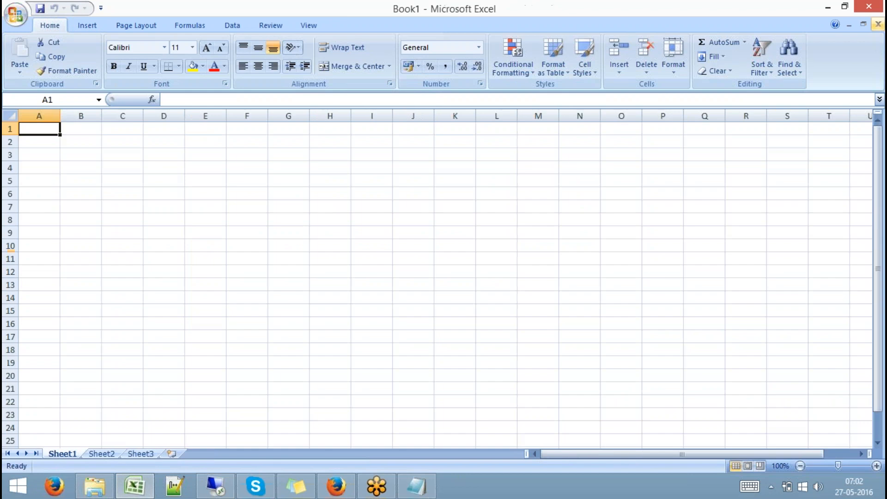
- Turn off gridlines and put a thick box border around D6:E9
{"action": "left_click", "coordinate": [305, 25]}
{"action": "left_click", "coordinate": [197, 57]}
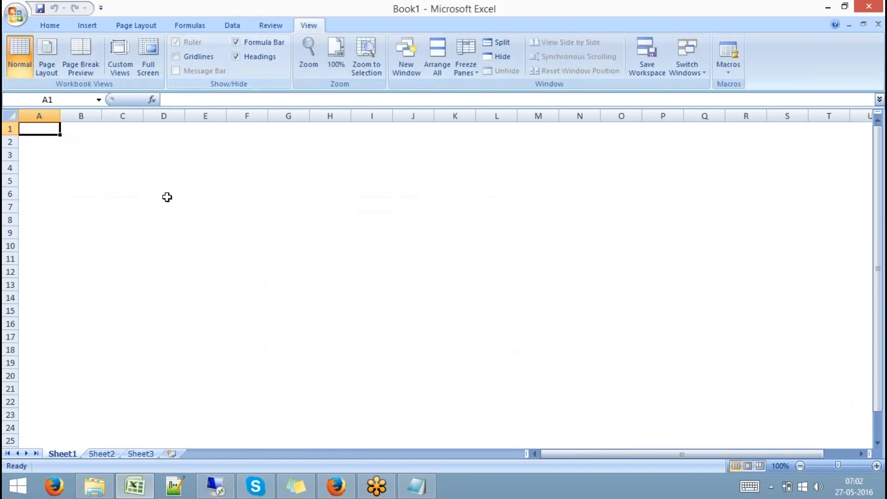
{"action": "left_click", "coordinate": [166, 196]}
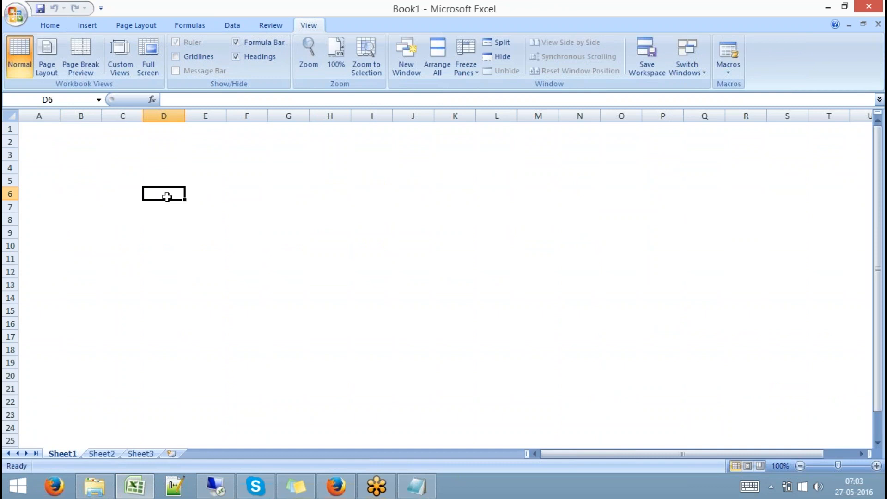
{"action": "left_click_drag", "start_coordinate": [174, 198], "coordinate": [193, 235]}
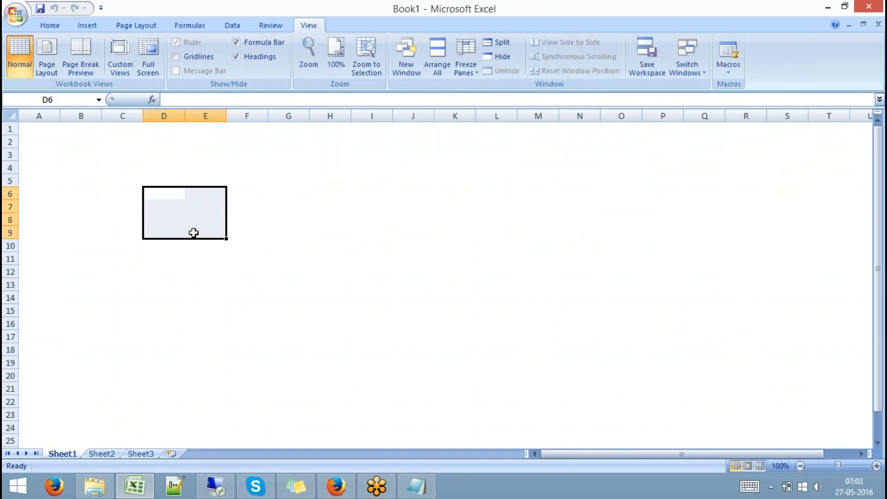
{"action": "left_click", "coordinate": [65, 29]}
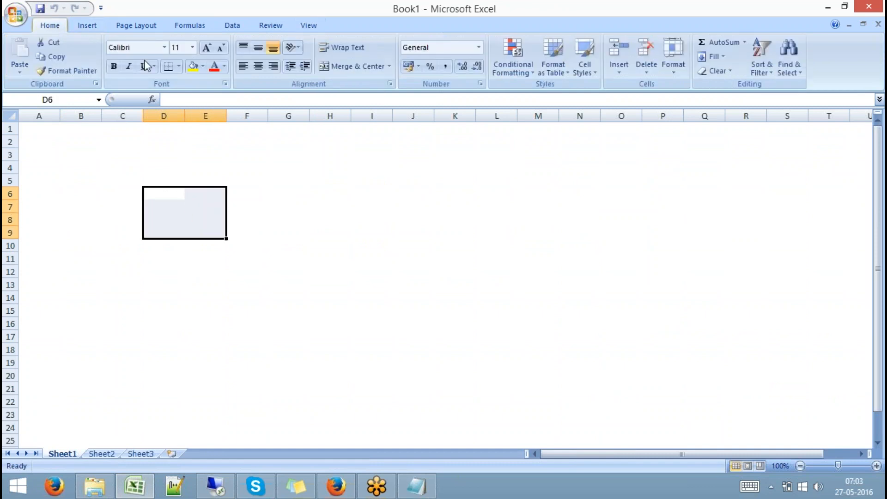
{"action": "left_click", "coordinate": [179, 68]}
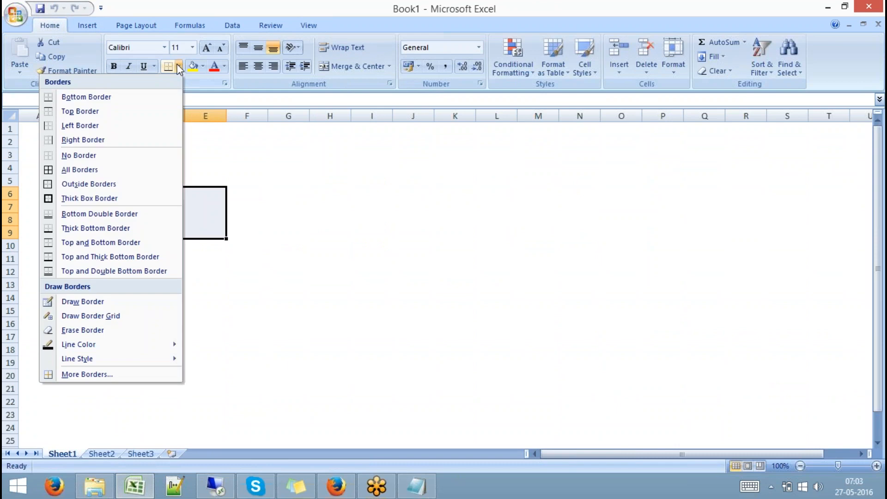
{"action": "left_click", "coordinate": [114, 198]}
{"action": "left_click", "coordinate": [300, 193]}
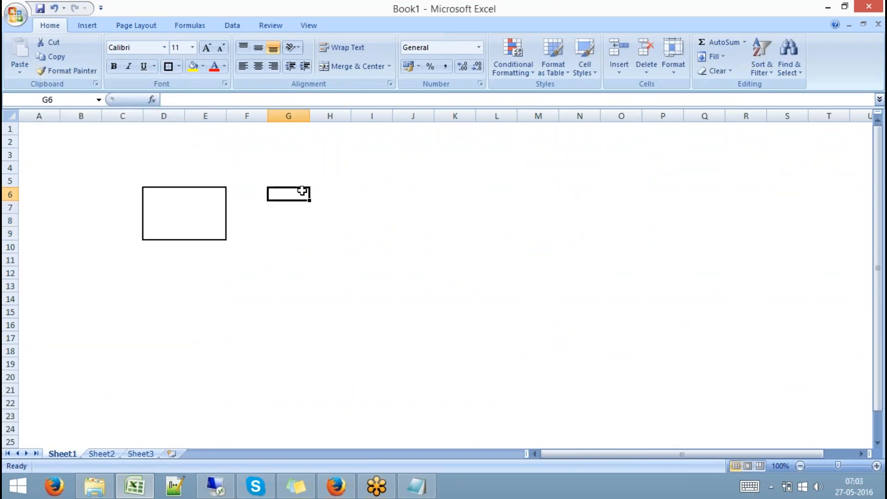
- Apply the same thick box border to H6:I9, then select cell D5
{"action": "left_click_drag", "start_coordinate": [334, 190], "coordinate": [367, 231]}
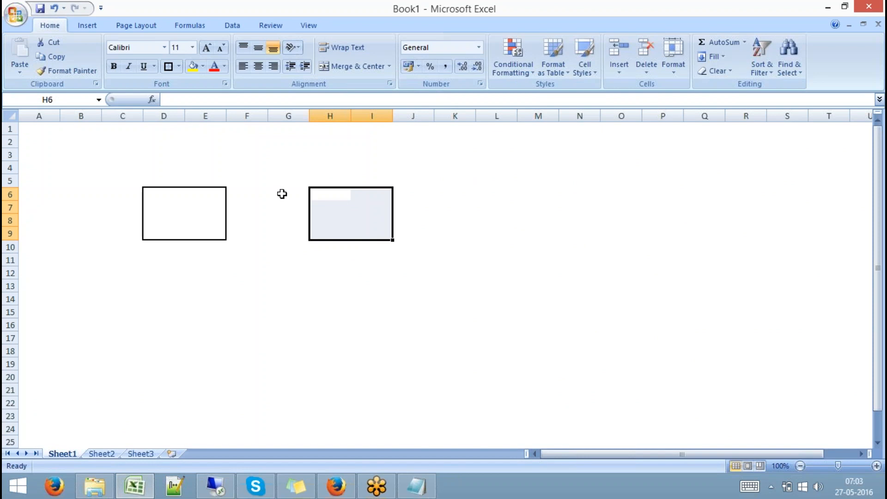
{"action": "left_click", "coordinate": [168, 66]}
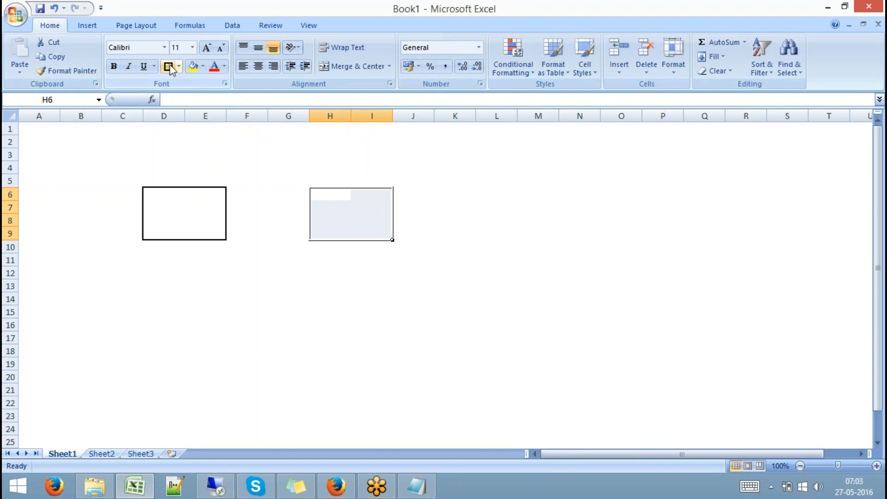
{"action": "left_click", "coordinate": [154, 179]}
- Label the boxes 'Dev- HANA' and 'Qty-HANA'
{"action": "type", "text": "Dev"}
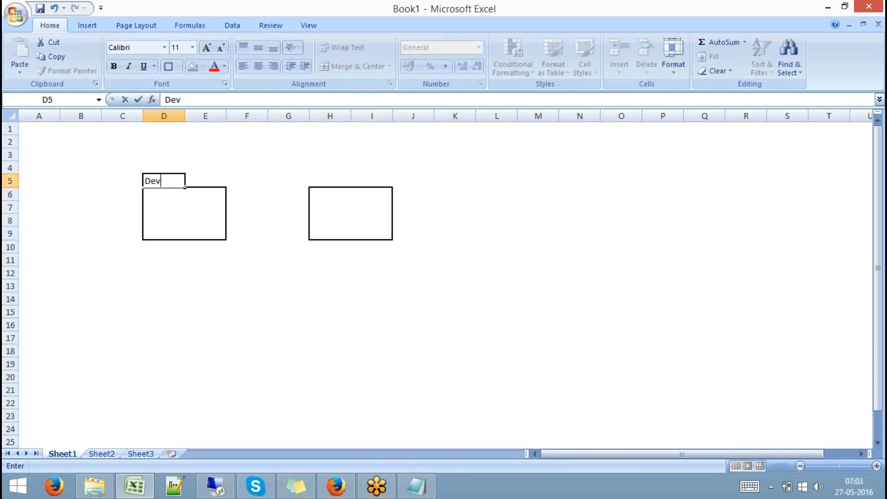
{"action": "type", "text": "- HANA"}
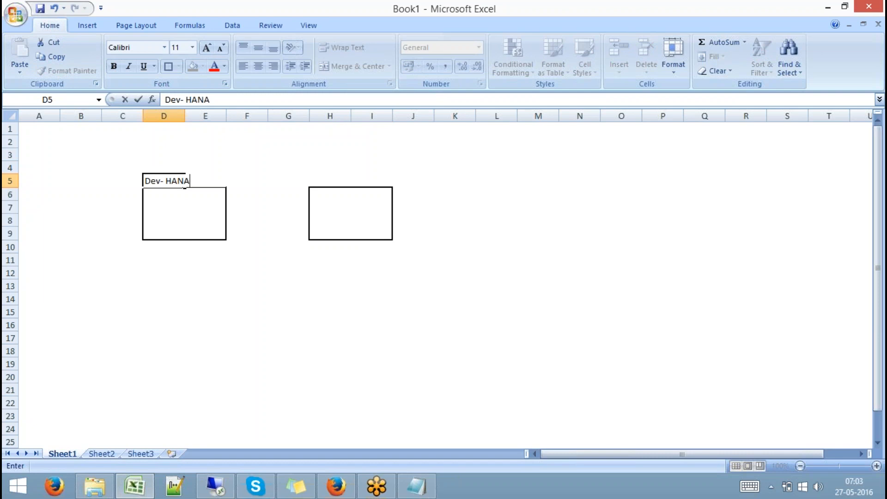
{"action": "key", "text": "Right"}
{"action": "key", "text": "Right"}
{"action": "key", "text": "Right"}
{"action": "key", "text": "Right"}
{"action": "type", "text": "Q"}
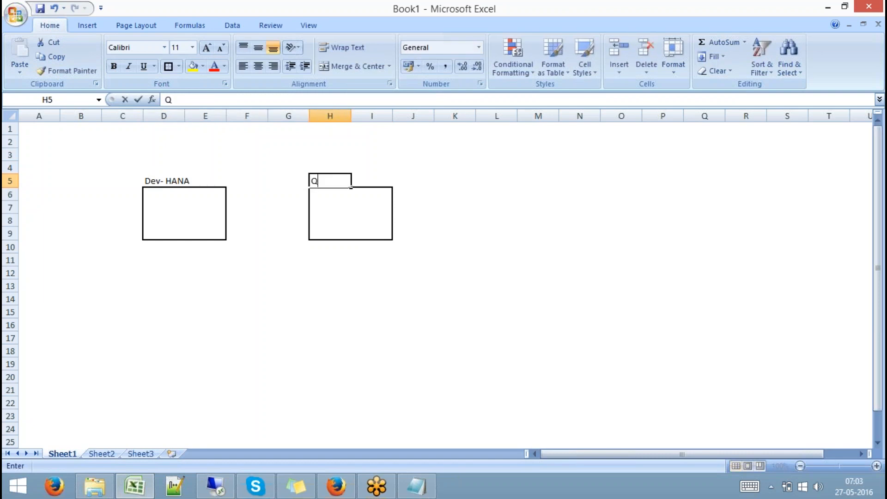
{"action": "type", "text": "ty-HANA"}
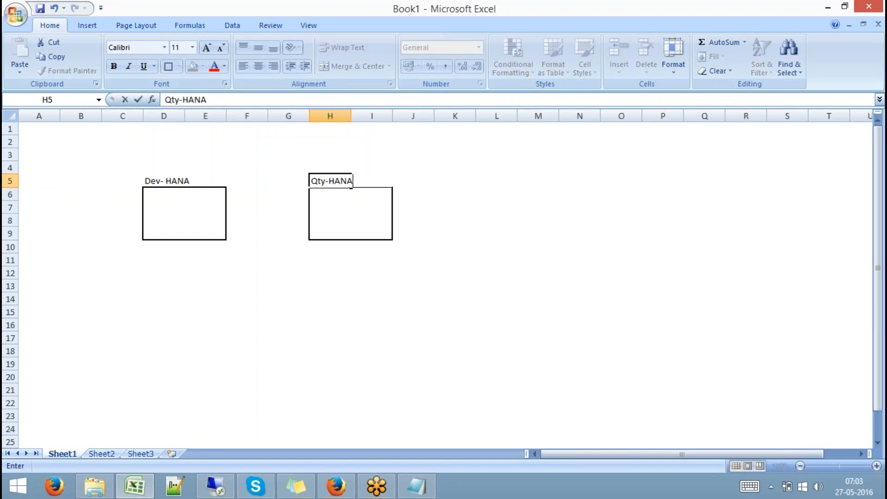
{"action": "left_click", "coordinate": [224, 299]}
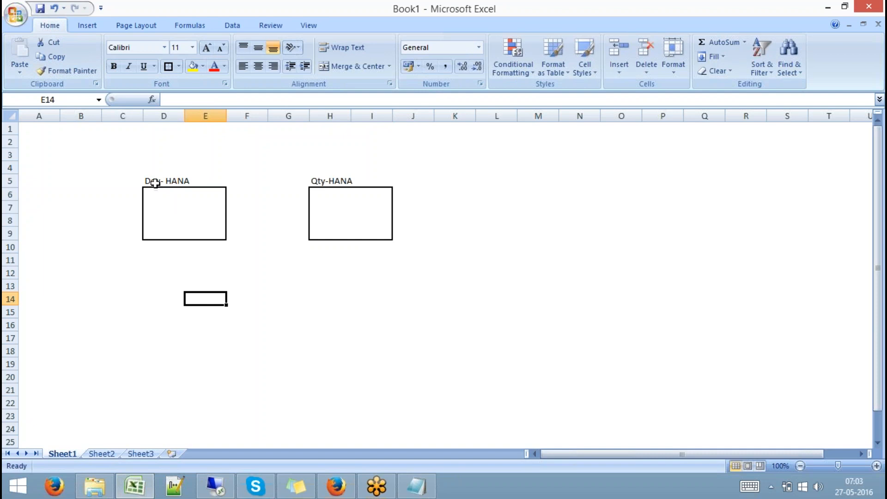
- Select each labelled box with its label, then pick cells inside both boxes
{"action": "left_click_drag", "start_coordinate": [153, 181], "coordinate": [207, 231]}
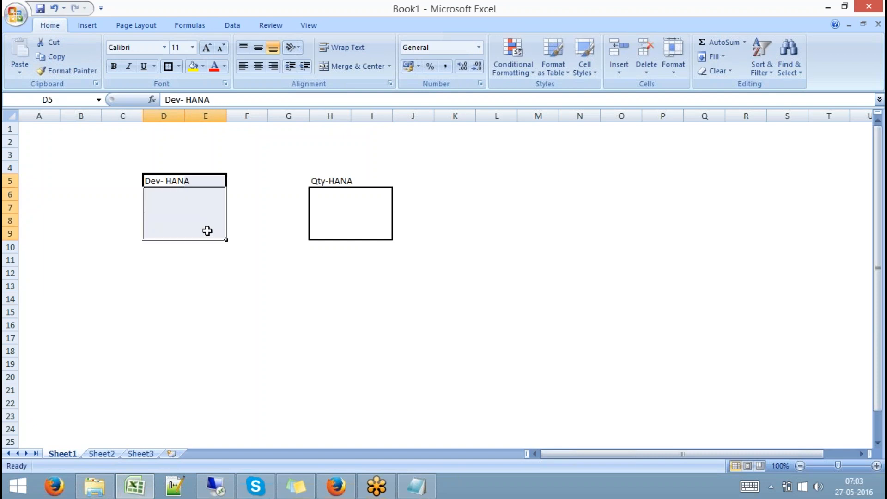
{"action": "left_click_drag", "start_coordinate": [320, 180], "coordinate": [374, 229]}
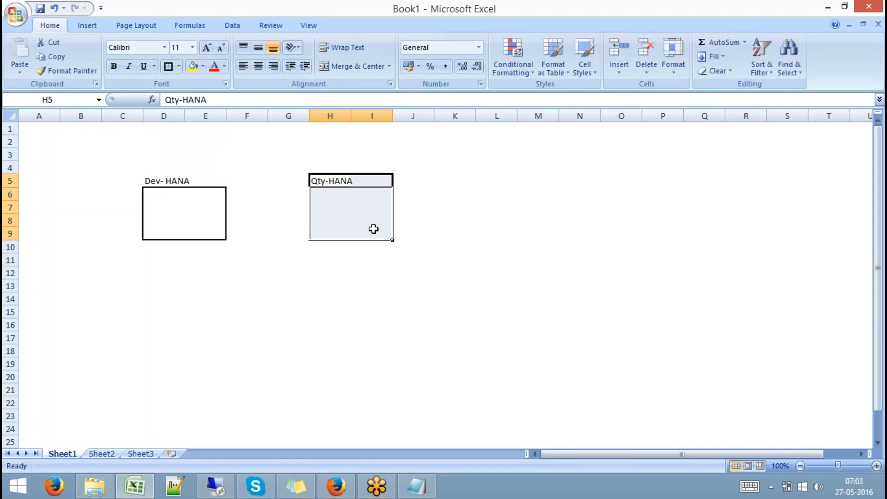
{"action": "left_click", "coordinate": [190, 220]}
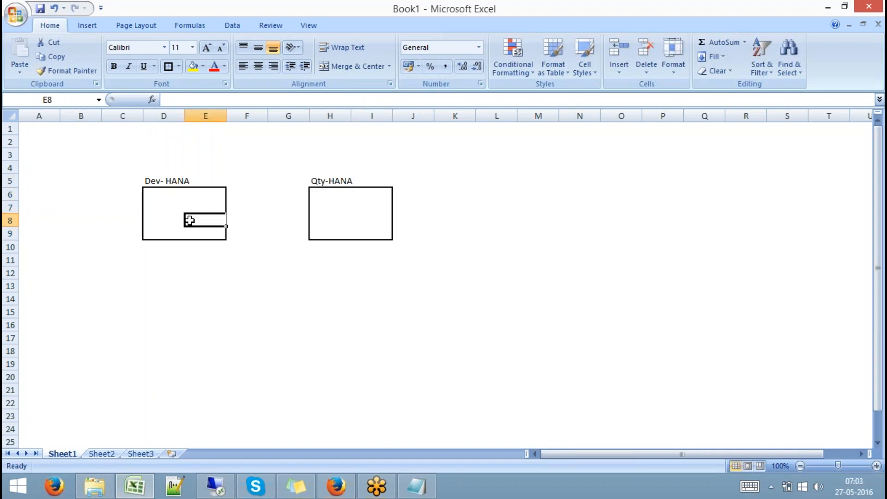
{"action": "left_click", "coordinate": [162, 208]}
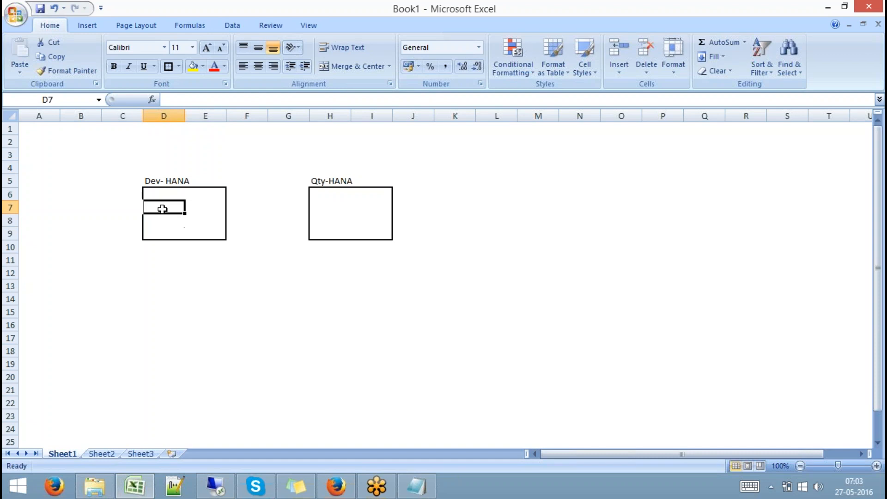
{"action": "left_click", "coordinate": [329, 206]}
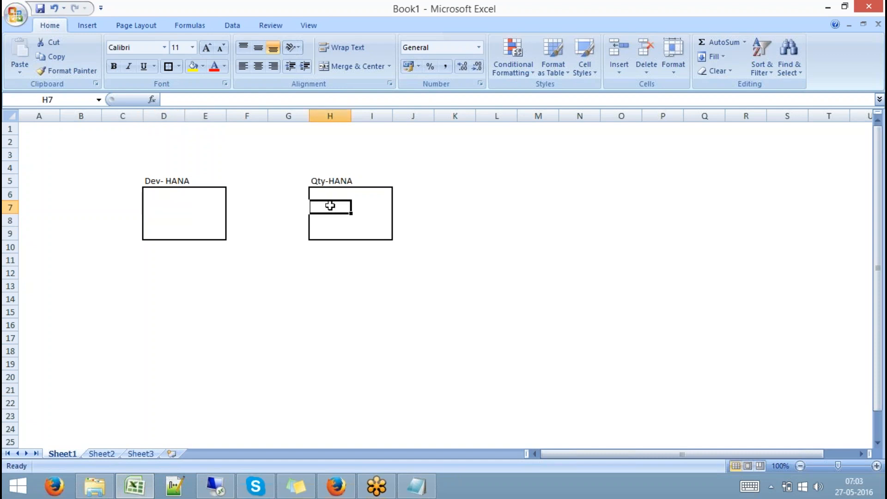
- Enter 'Catalog Objects' in D7 (replacing 'Schema Objects') and 'Content Objects' in D9
{"action": "left_click", "coordinate": [160, 205]}
{"action": "type", "text": "S"}
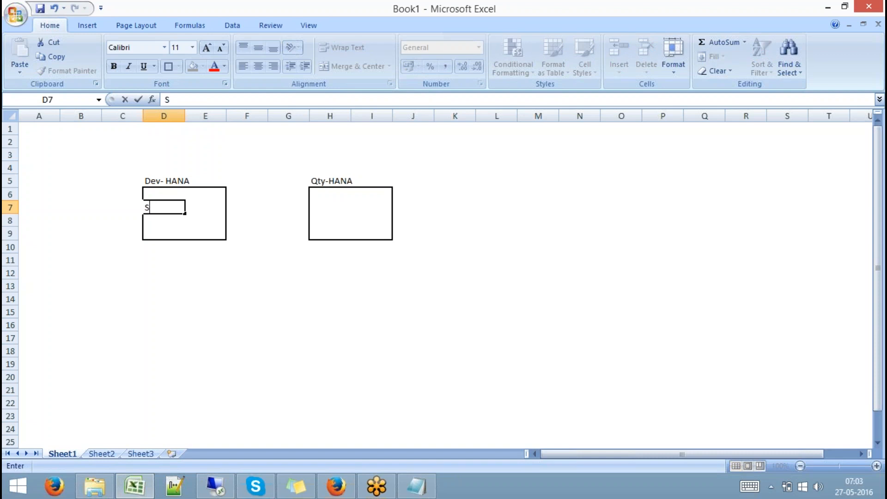
{"action": "type", "text": "chema Objects"}
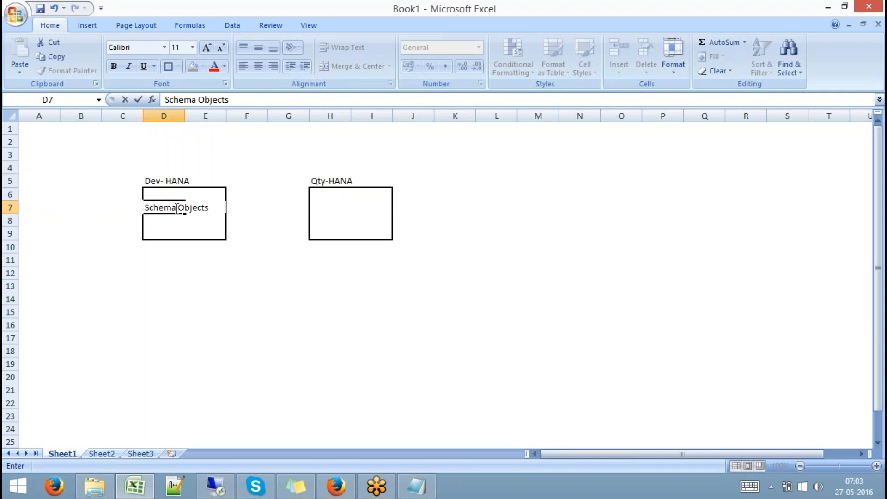
{"action": "left_click_drag", "start_coordinate": [177, 208], "coordinate": [144, 208]}
{"action": "type", "text": "Cat"}
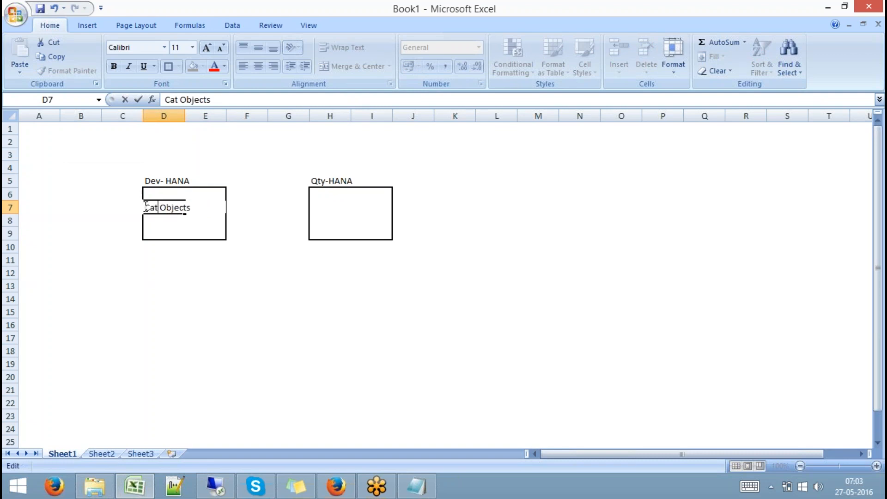
{"action": "type", "text": "alog"}
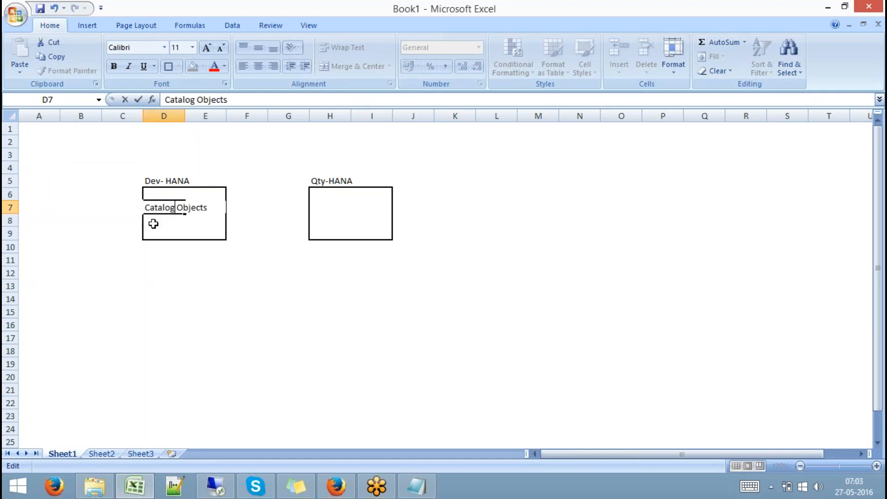
{"action": "left_click", "coordinate": [153, 223]}
{"action": "left_click", "coordinate": [155, 232]}
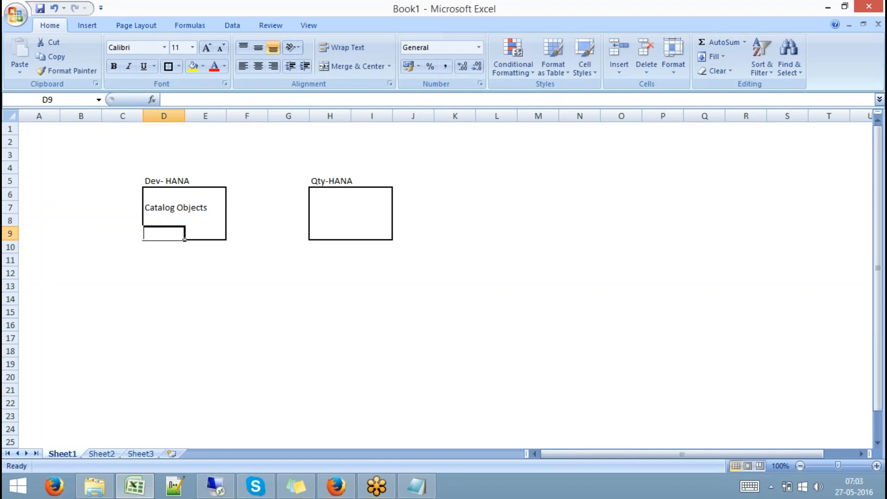
{"action": "type", "text": "Conte"}
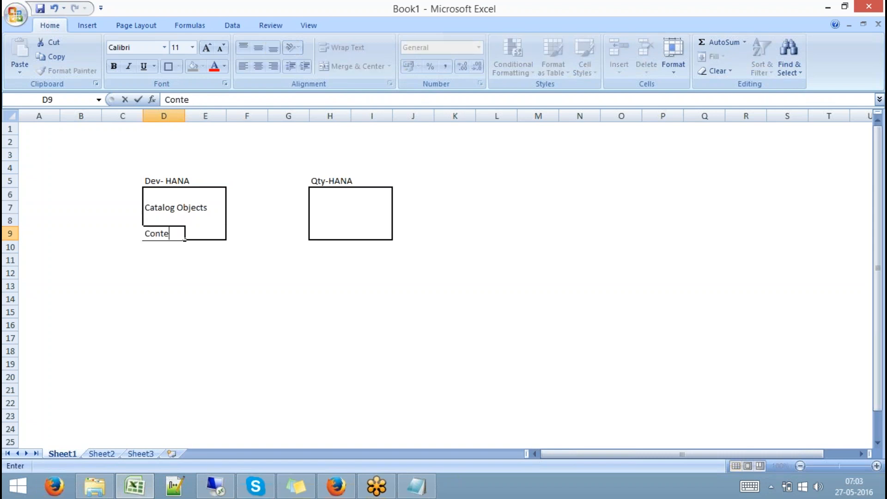
{"action": "type", "text": "nt Obj"}
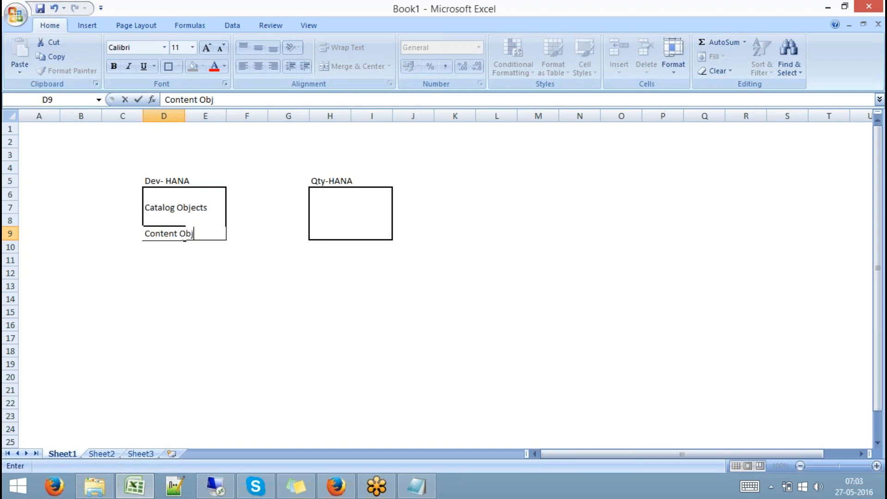
{"action": "type", "text": "ects"}
{"action": "left_click", "coordinate": [215, 281]}
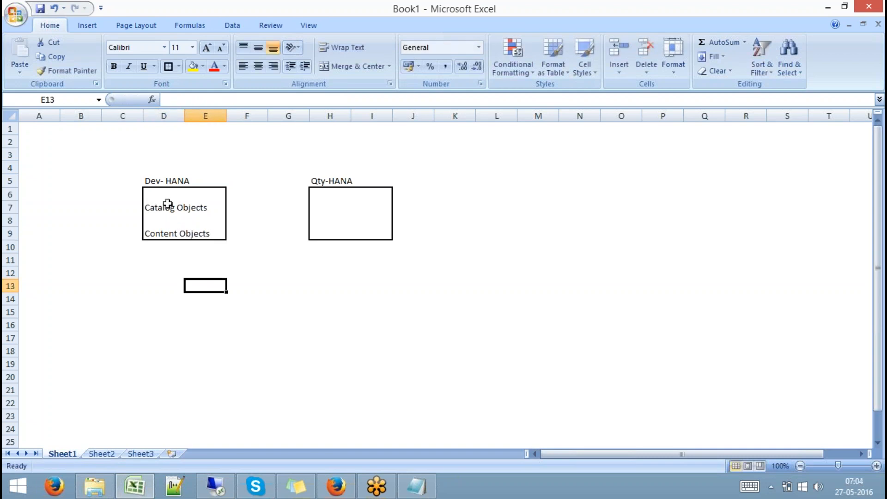
- Select the row 7 bands D7:E7 and H7:I7 in both boxes
{"action": "left_click_drag", "start_coordinate": [159, 206], "coordinate": [203, 213]}
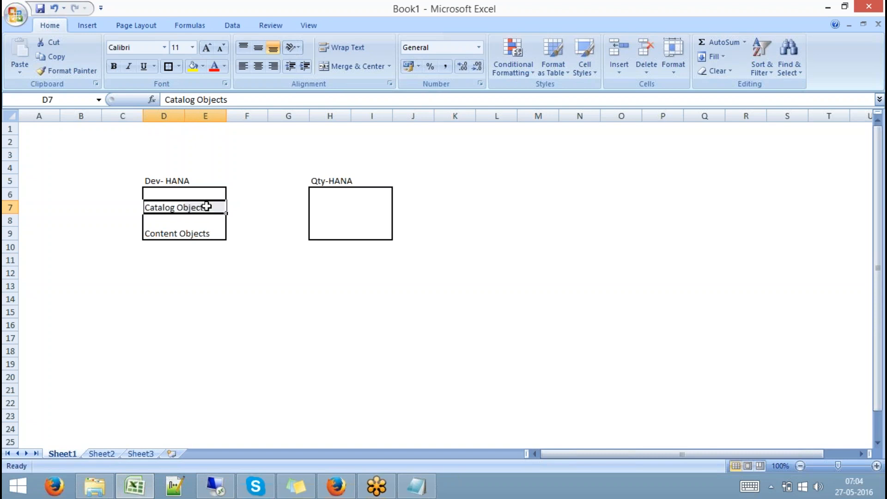
{"action": "left_click_drag", "start_coordinate": [314, 207], "coordinate": [374, 206]}
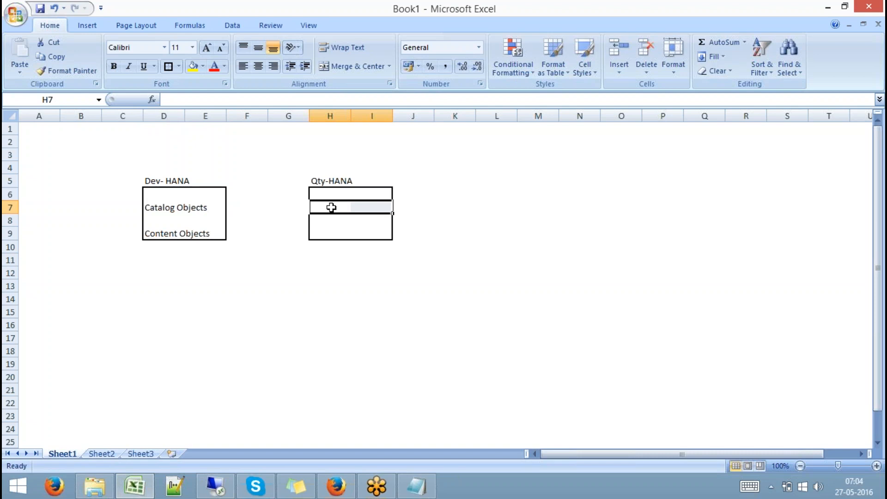
{"action": "left_click_drag", "start_coordinate": [331, 205], "coordinate": [377, 206]}
{"action": "left_click_drag", "start_coordinate": [341, 206], "coordinate": [364, 210]}
{"action": "left_click", "coordinate": [161, 209]}
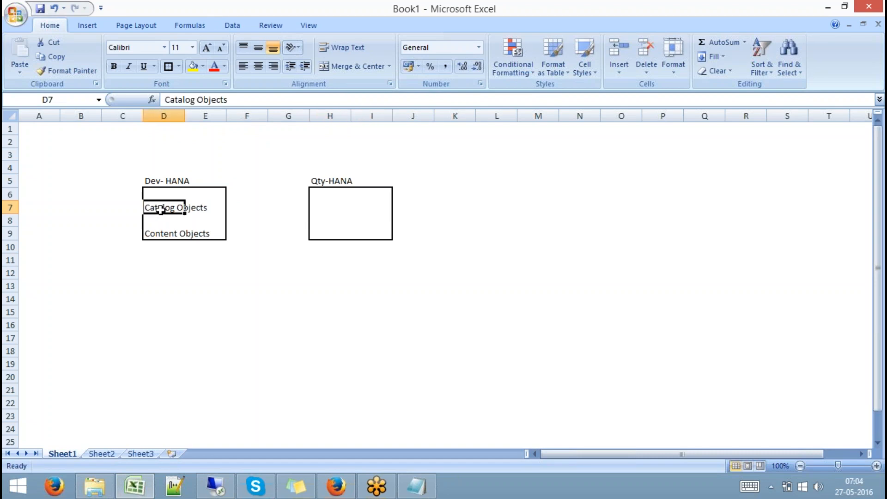
{"action": "left_click_drag", "start_coordinate": [161, 209], "coordinate": [216, 206]}
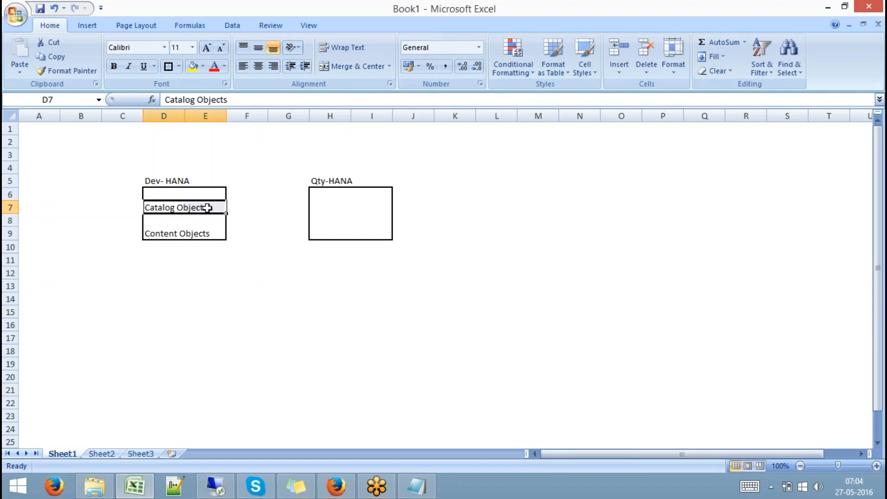
{"action": "left_click", "coordinate": [248, 163]}
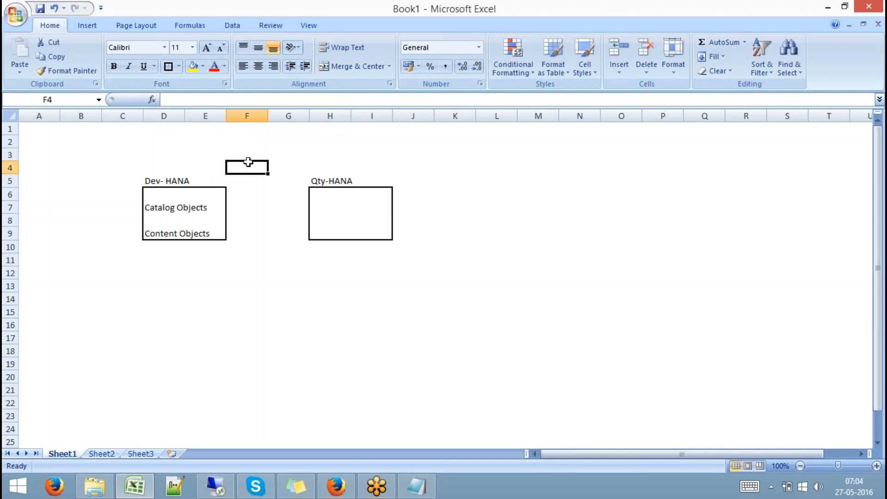
- Enter 'Catlog Objects' in E13 and 'Export the DB and Inport the same in QTY' in G13
{"action": "left_click", "coordinate": [190, 288]}
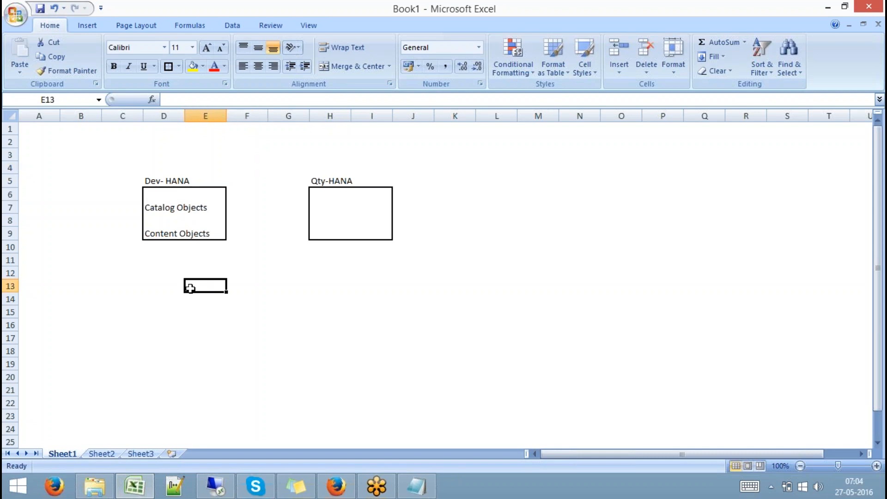
{"action": "type", "text": "Catlog"}
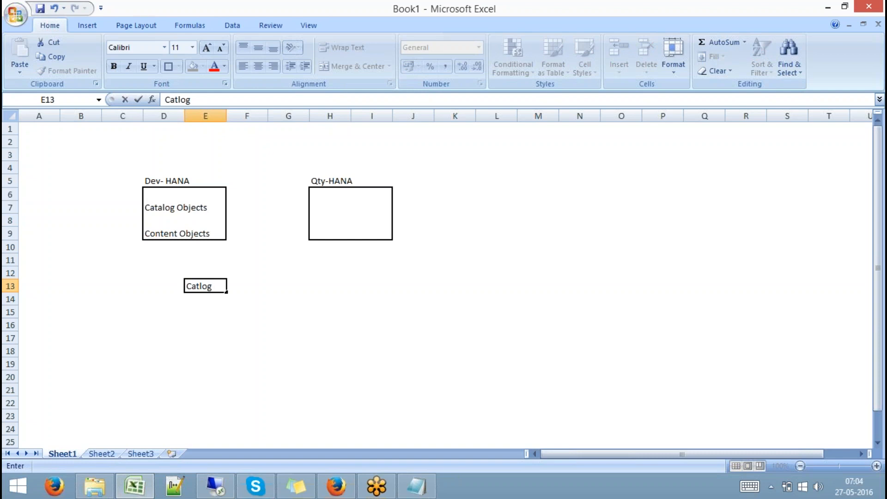
{"action": "type", "text": " Objects"}
{"action": "left_click", "coordinate": [288, 286]}
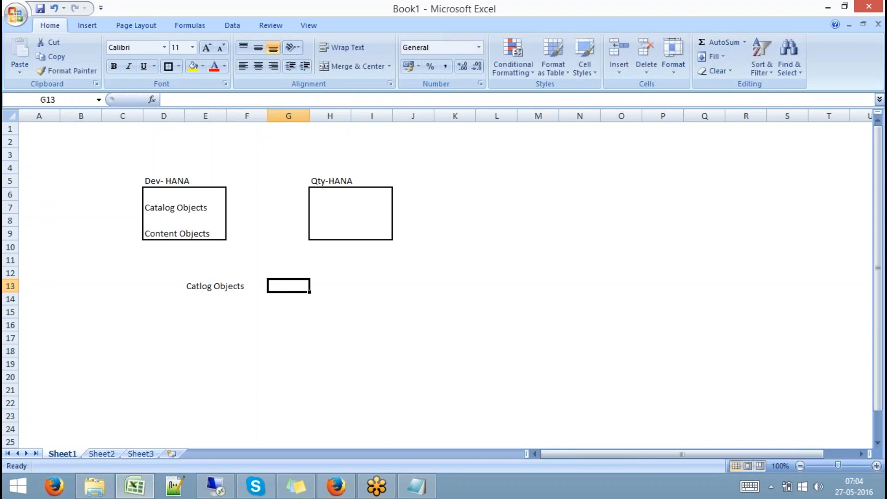
{"action": "type", "text": "Expo"}
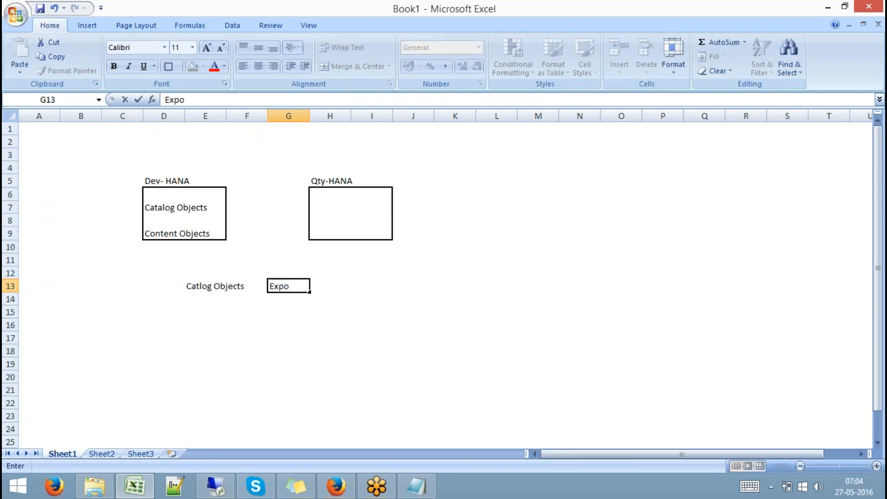
{"action": "type", "text": "rt the DB a"}
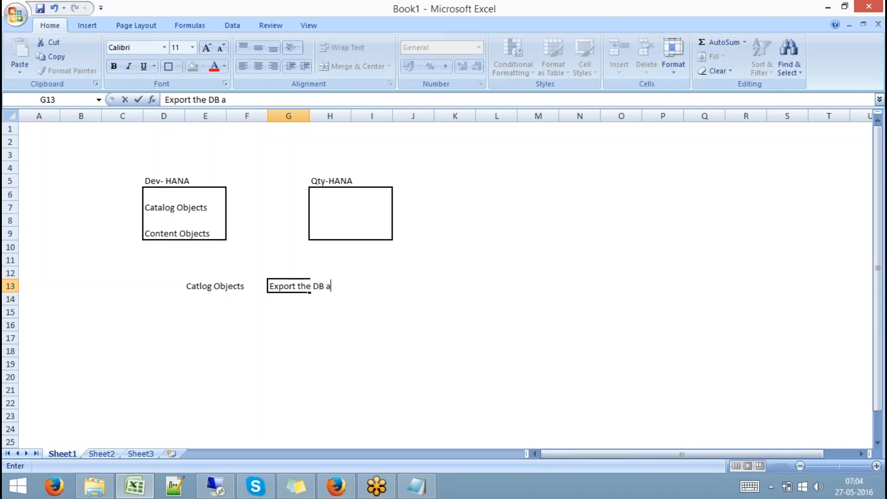
{"action": "type", "text": "nd Inport the sa"}
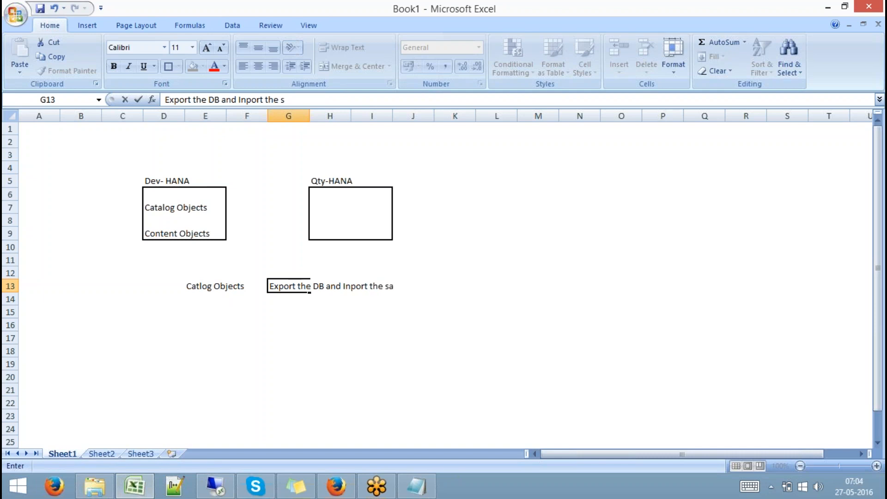
{"action": "type", "text": "me in QTY"}
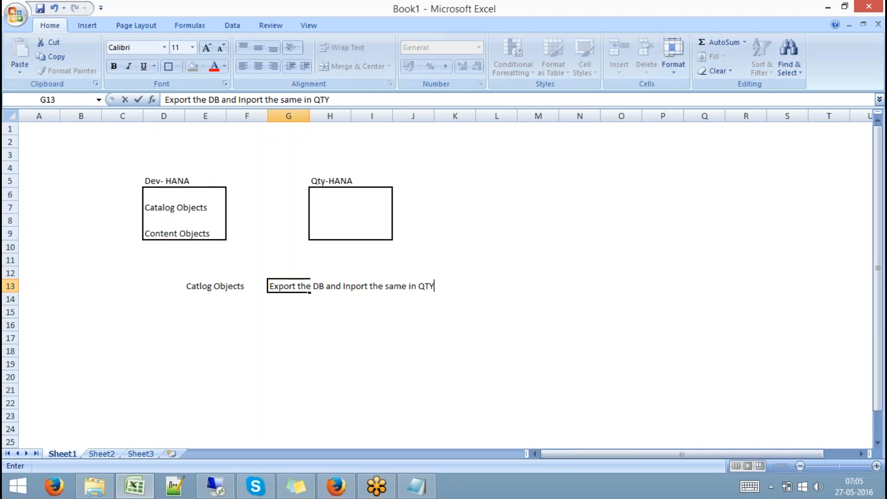
{"action": "left_click", "coordinate": [273, 322]}
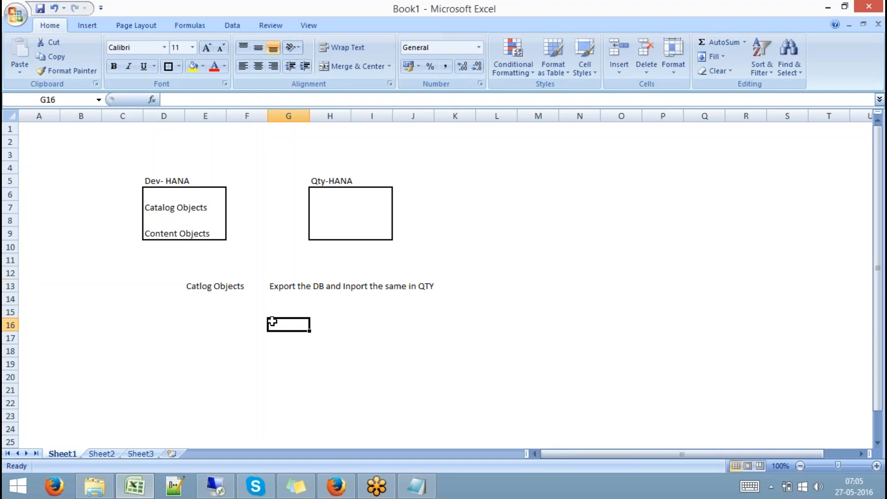
{"action": "left_click", "coordinate": [278, 288]}
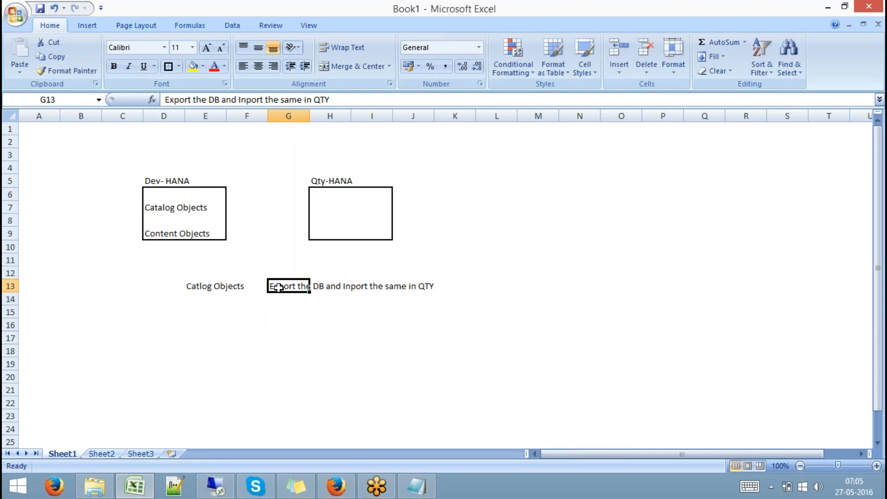
{"action": "left_click", "coordinate": [216, 485]}
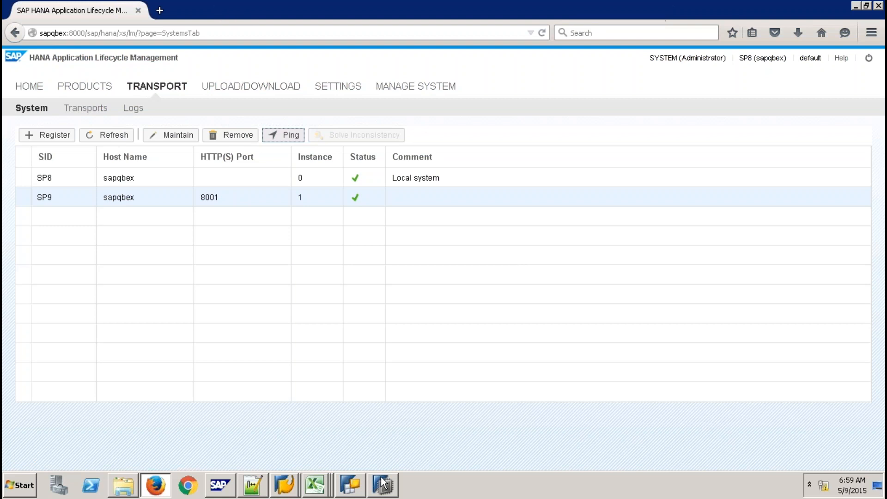
- Expand the SP9 Catalog and the 9QBEXBODS schema in SAP HANA Studio
{"action": "left_click", "coordinate": [382, 483]}
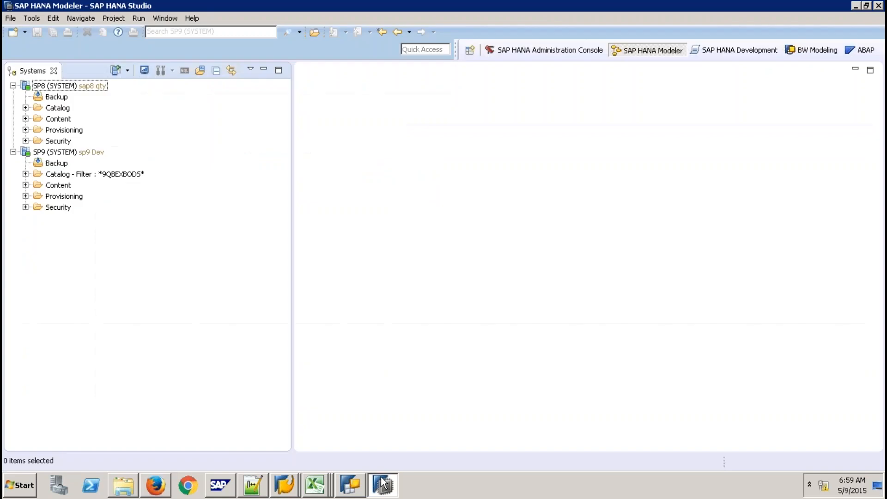
{"action": "left_click", "coordinate": [25, 174]}
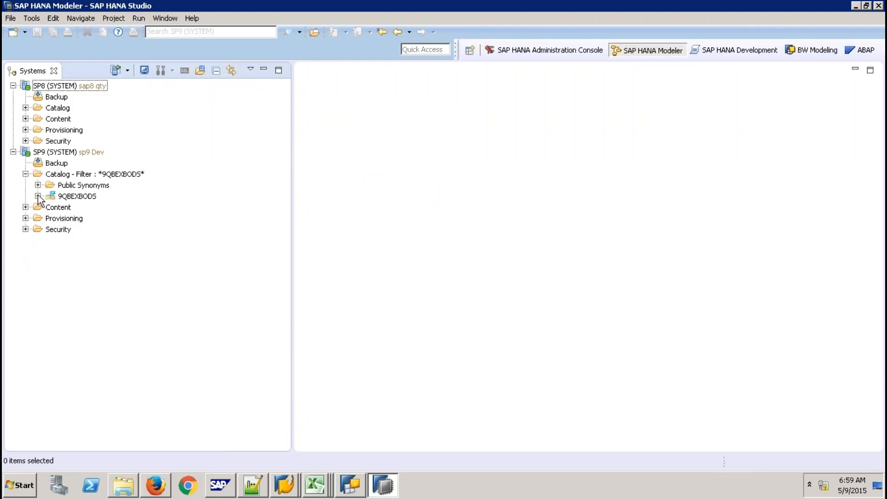
{"action": "left_click", "coordinate": [38, 195]}
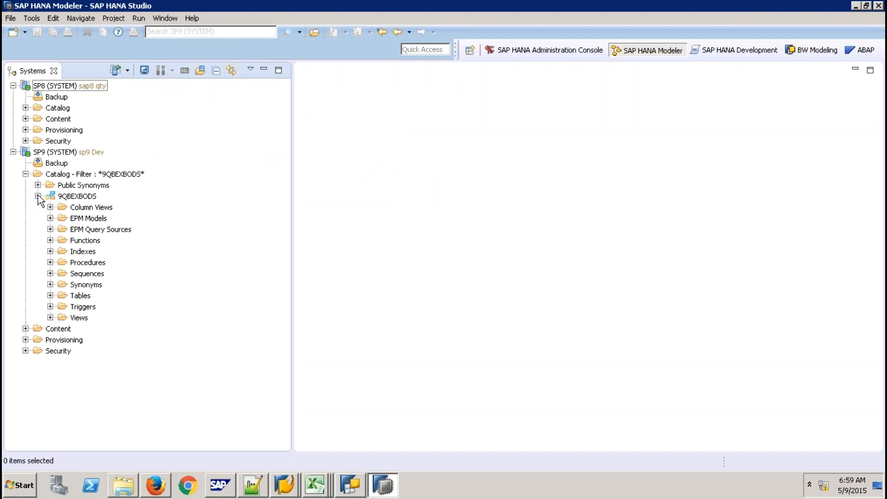
{"action": "left_click", "coordinate": [50, 295]}
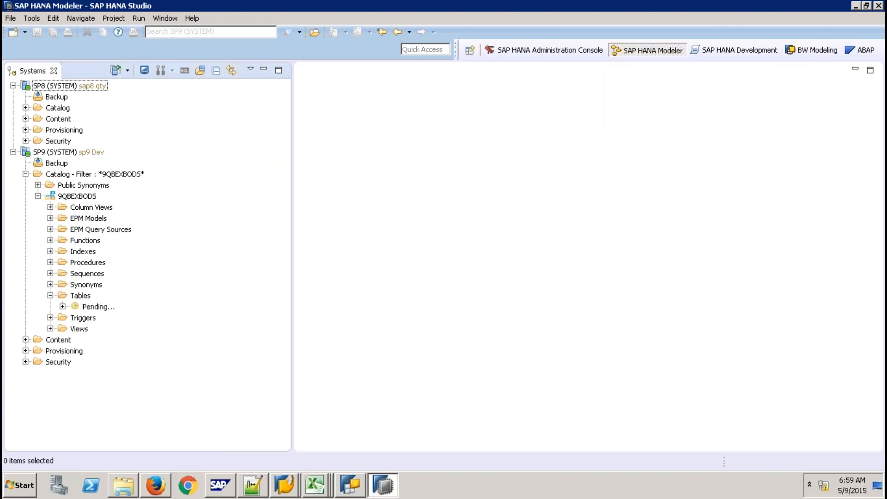
{"action": "left_click", "coordinate": [51, 295]}
- Start the 9QBEXBODS export with CSV column table format, exporting to the current client
{"action": "left_click", "coordinate": [84, 198]}
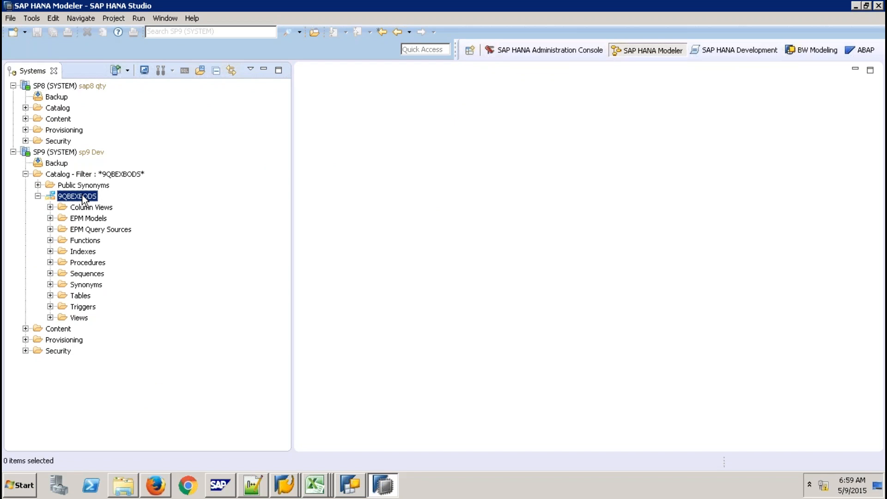
{"action": "right_click", "coordinate": [83, 198]}
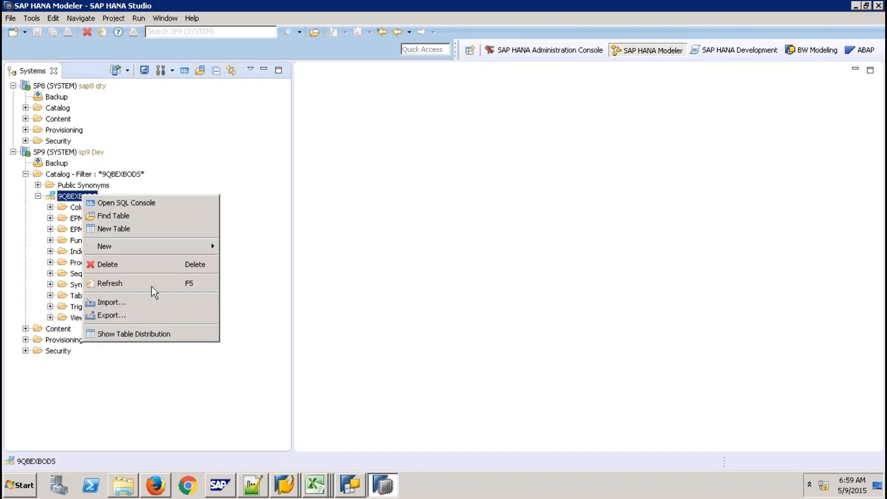
{"action": "left_click", "coordinate": [132, 314]}
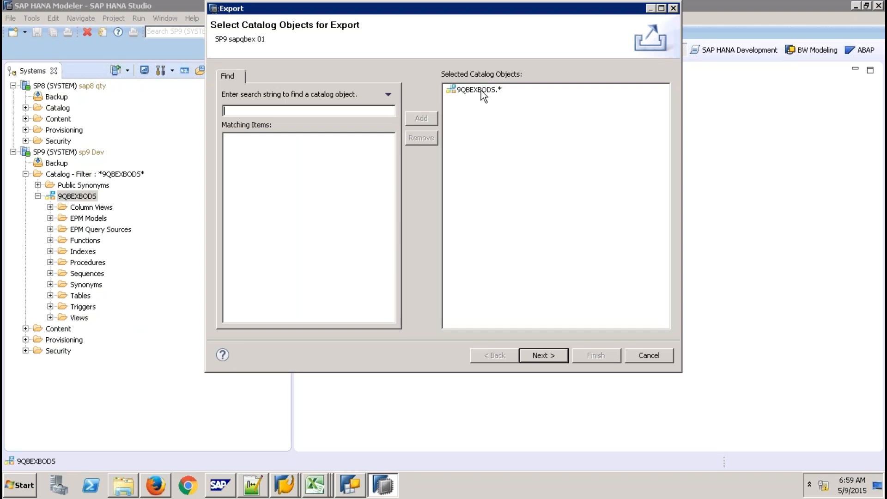
{"action": "left_click", "coordinate": [544, 356]}
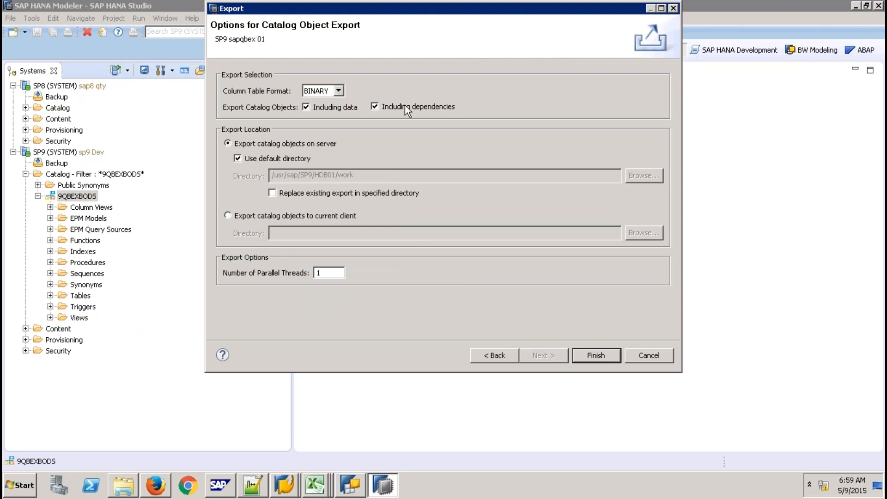
{"action": "left_click", "coordinate": [338, 91]}
{"action": "left_click", "coordinate": [331, 217]}
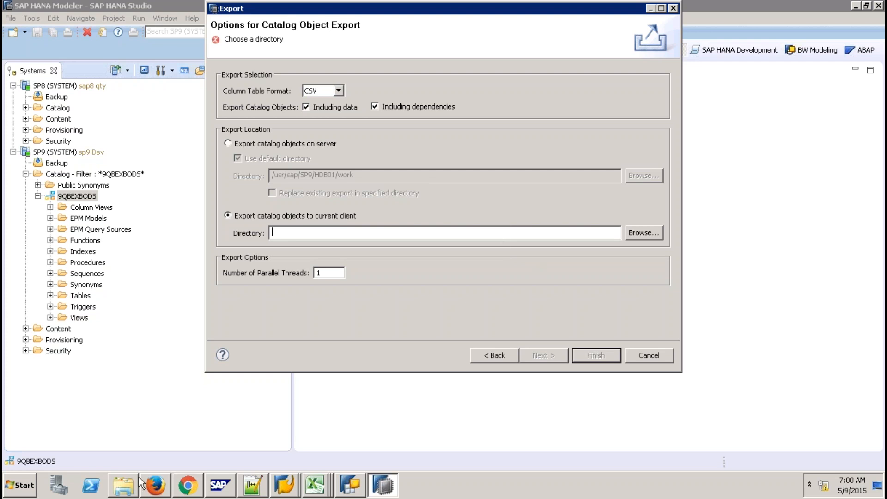
- Make a new Desktop folder named 'Export Folder' in Explorer, then close Explorer
{"action": "left_click", "coordinate": [122, 490]}
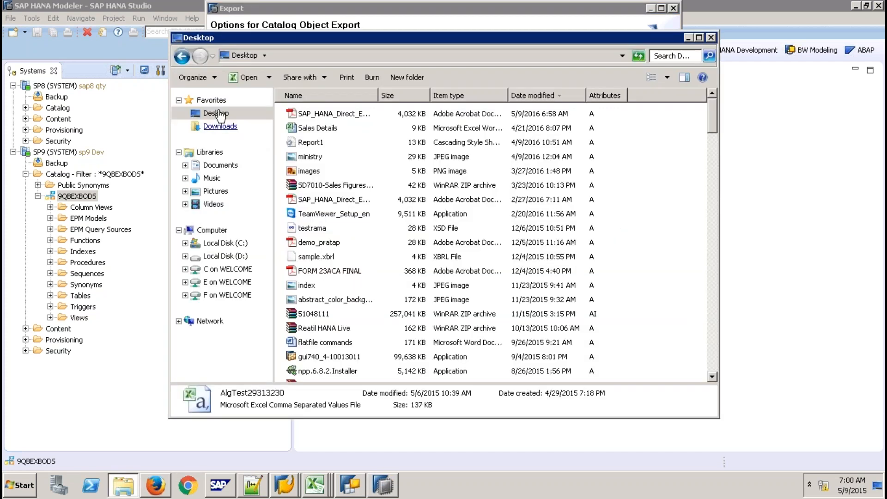
{"action": "left_click", "coordinate": [214, 113]}
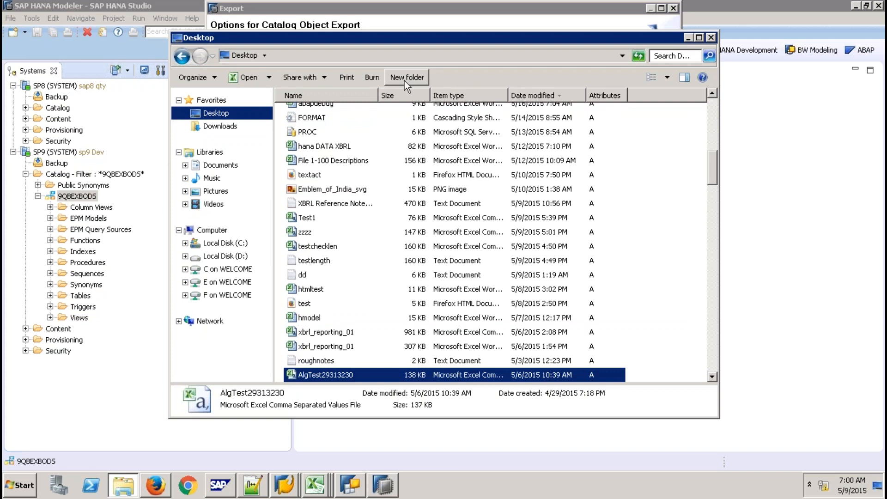
{"action": "left_click", "coordinate": [405, 79]}
{"action": "type", "text": "E"}
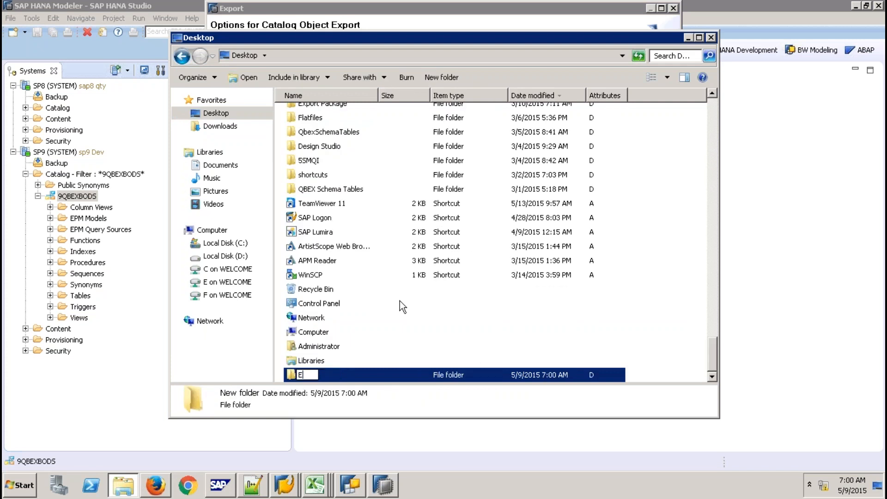
{"action": "type", "text": "xport Folder"}
{"action": "left_click", "coordinate": [452, 359]}
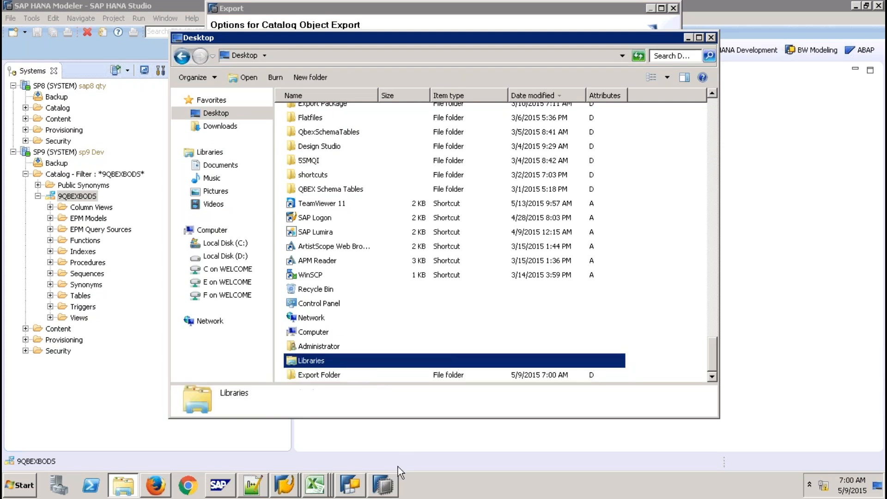
{"action": "key", "text": "Escape"}
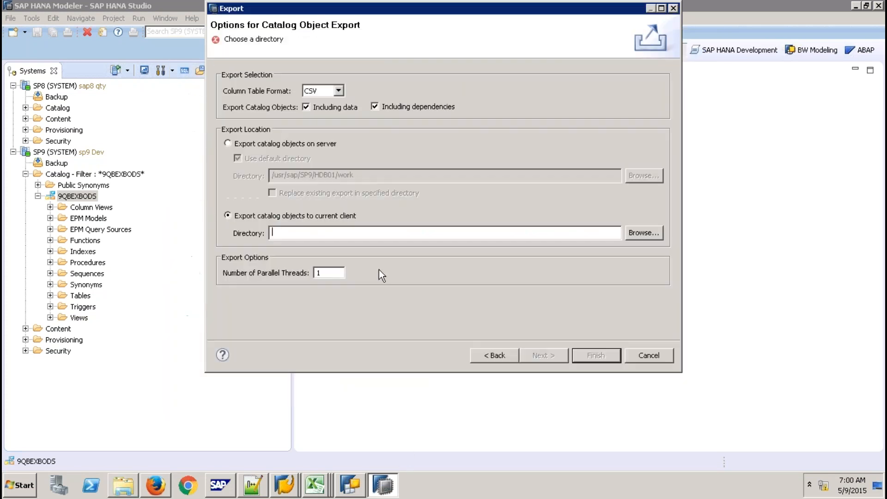
- Set the export directory to Desktop\Export Folder and run the catalog export
{"action": "left_click", "coordinate": [649, 229]}
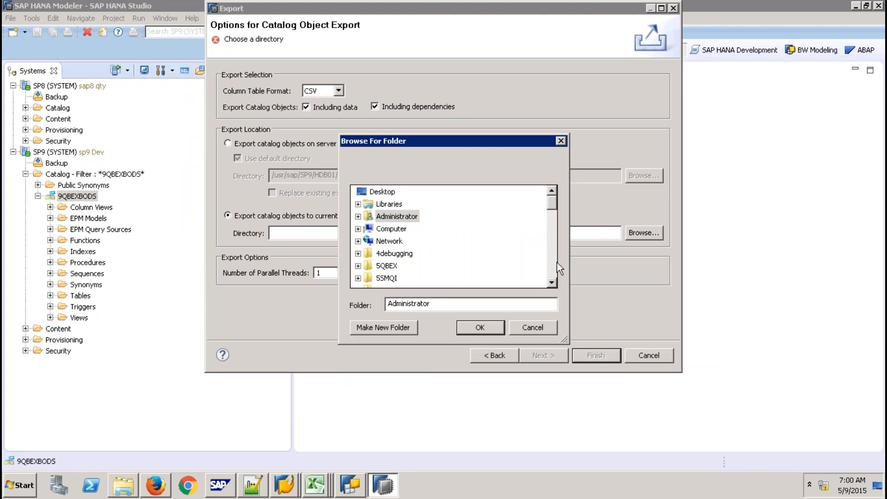
{"action": "left_click", "coordinate": [382, 192]}
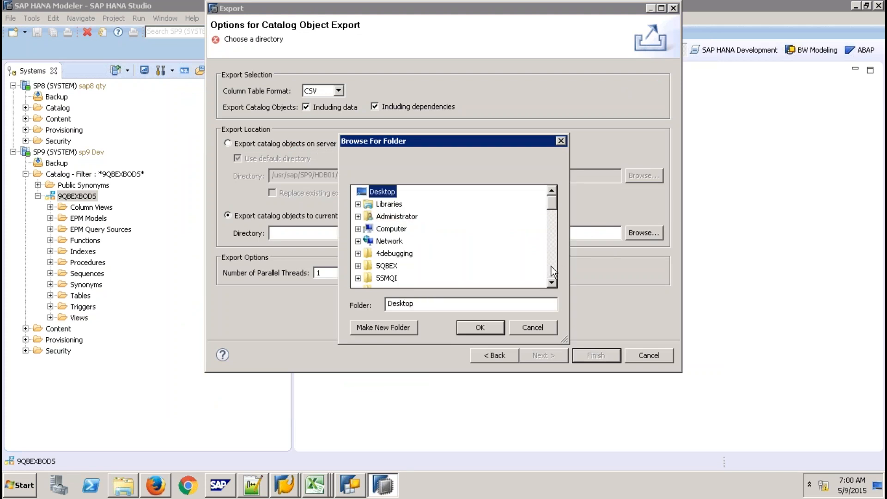
{"action": "left_click", "coordinate": [551, 266]}
{"action": "left_click", "coordinate": [551, 266]}
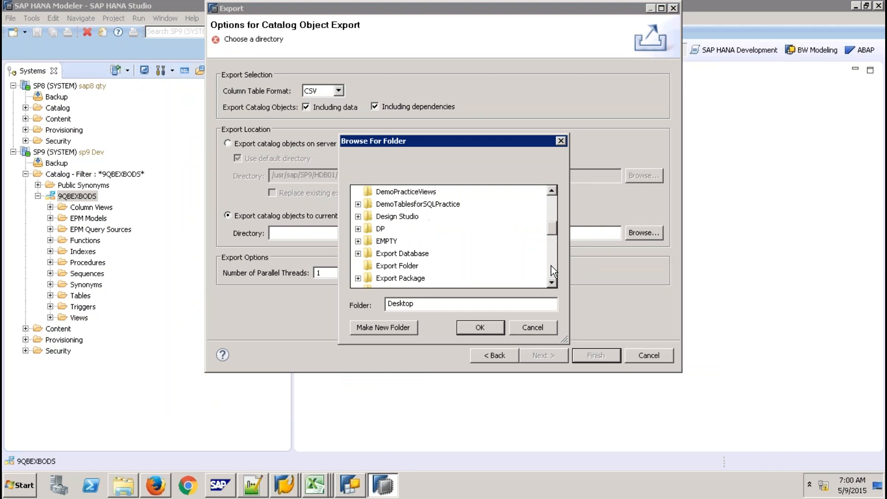
{"action": "left_click", "coordinate": [397, 265]}
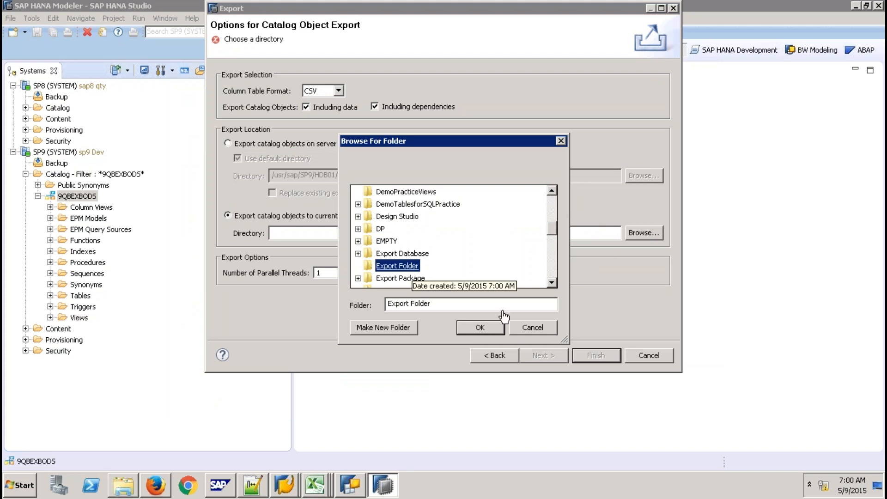
{"action": "left_click", "coordinate": [481, 328]}
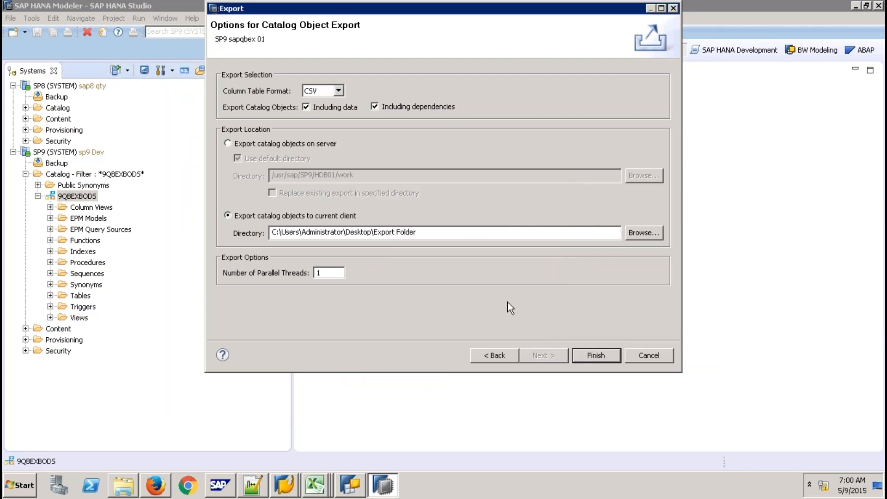
{"action": "key", "text": "Return"}
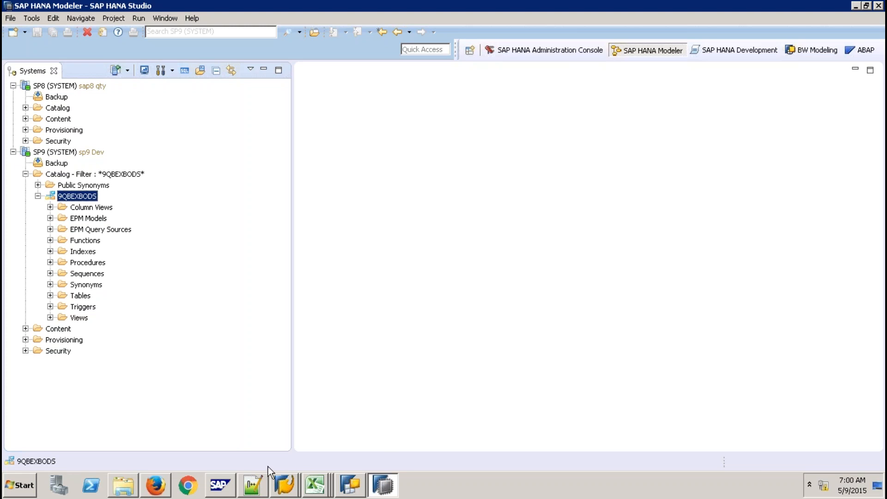
- Browse into Export Folder > export > 9QBEXBODS > 9Q in Explorer
{"action": "left_click", "coordinate": [130, 486]}
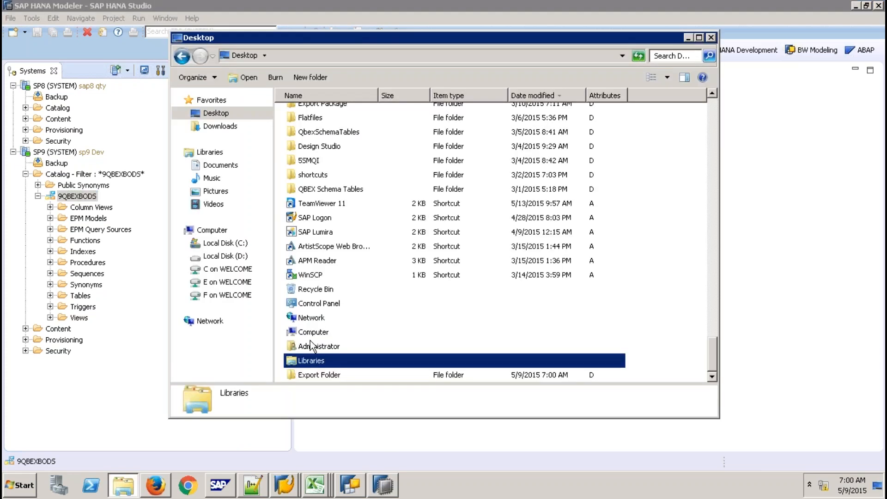
{"action": "left_click", "coordinate": [317, 376]}
{"action": "double_click", "coordinate": [317, 375]}
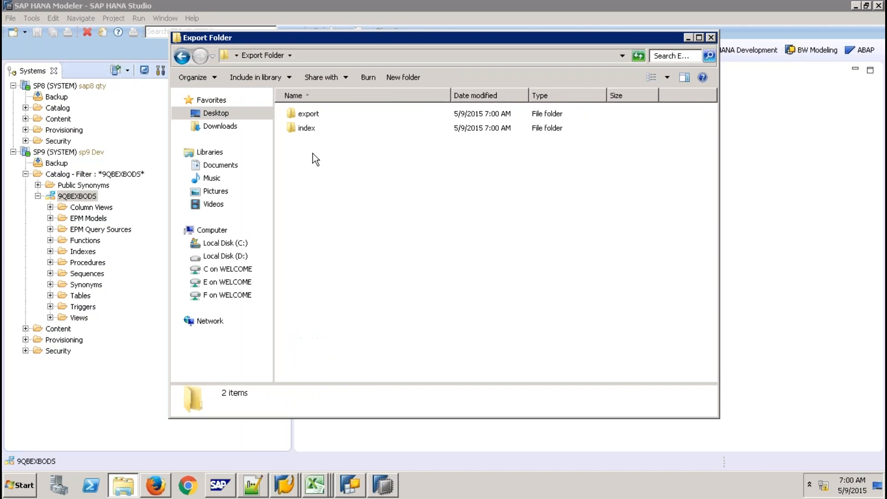
{"action": "double_click", "coordinate": [311, 115]}
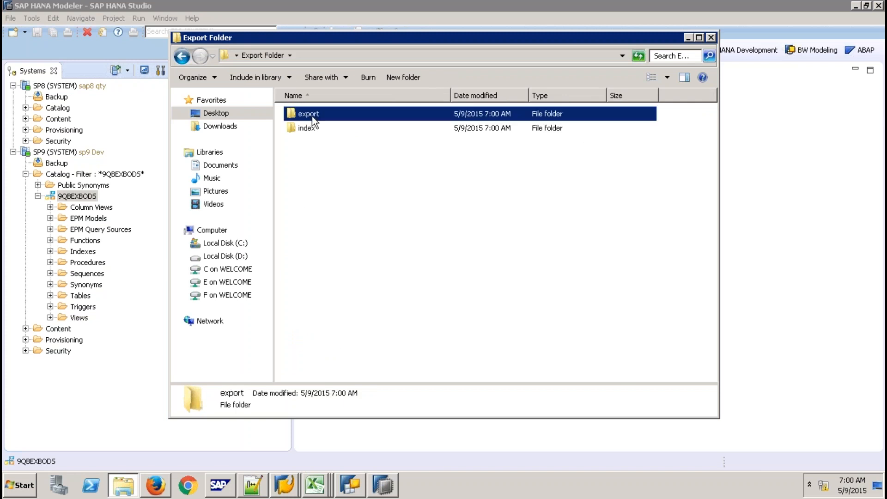
{"action": "double_click", "coordinate": [319, 116]}
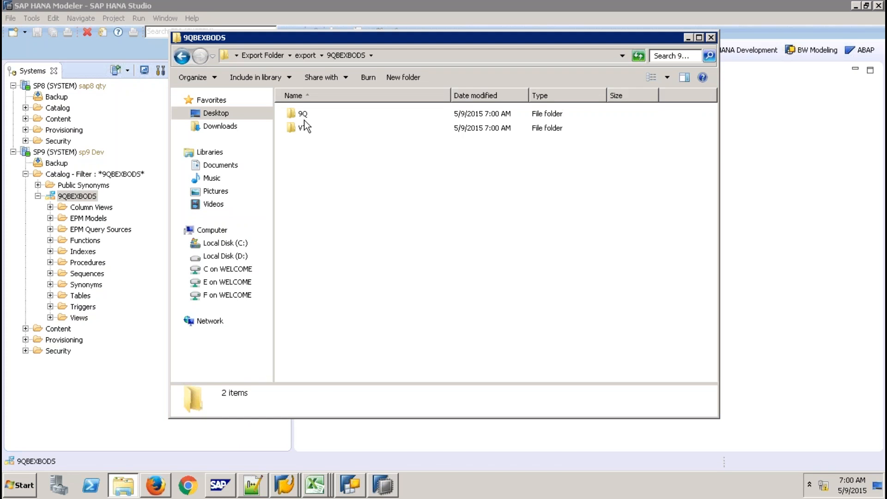
{"action": "double_click", "coordinate": [303, 116]}
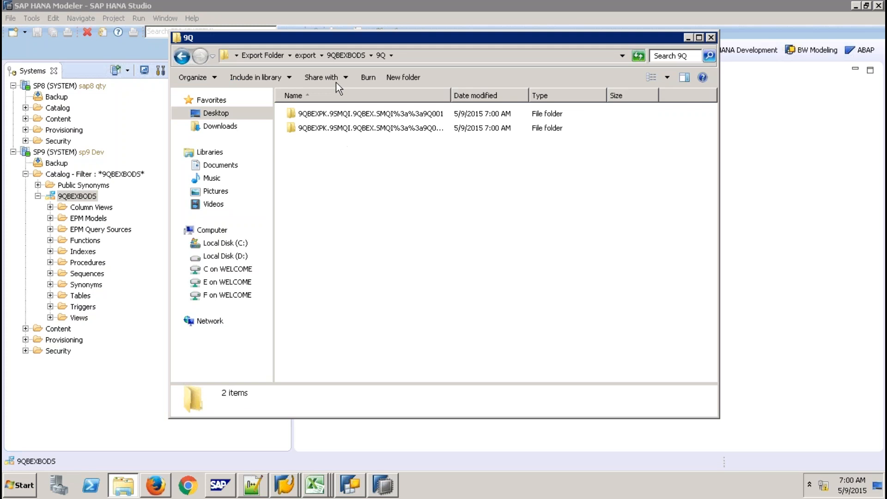
- Open the first 9QBEXPK folder and edit its create SQL file in Notepad++
{"action": "left_click", "coordinate": [380, 116]}
{"action": "double_click", "coordinate": [380, 116]}
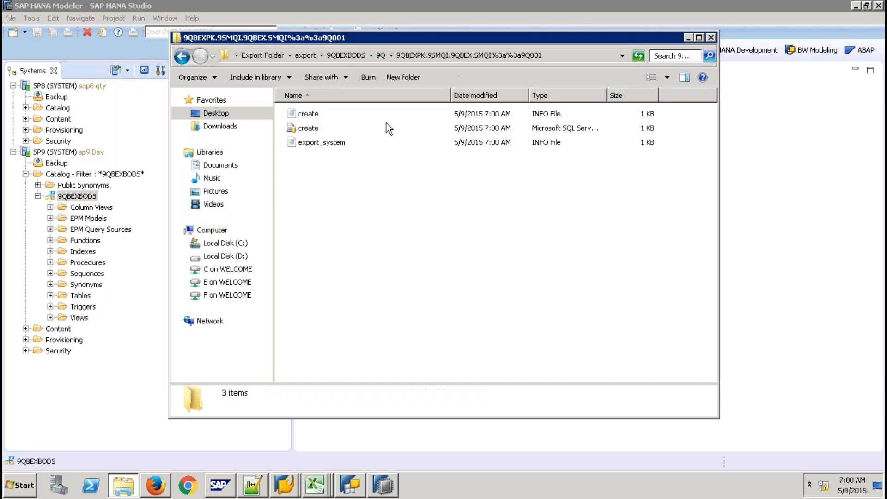
{"action": "right_click", "coordinate": [306, 124]}
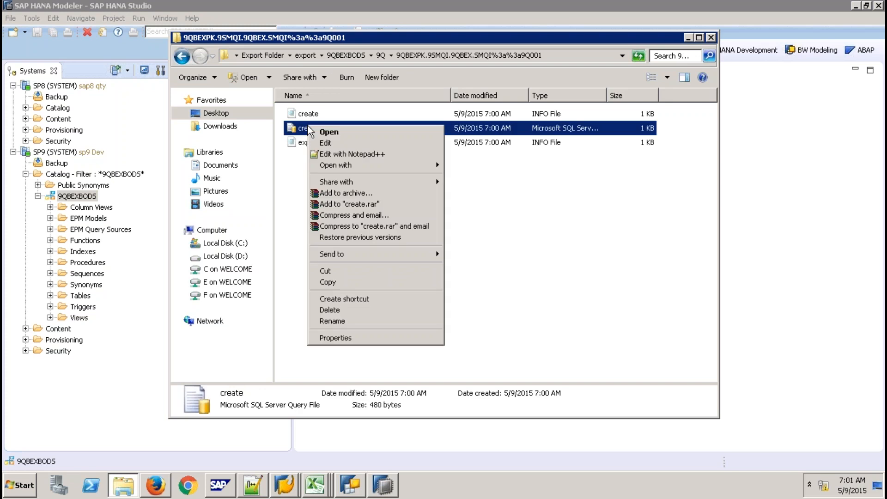
{"action": "left_click", "coordinate": [323, 139]}
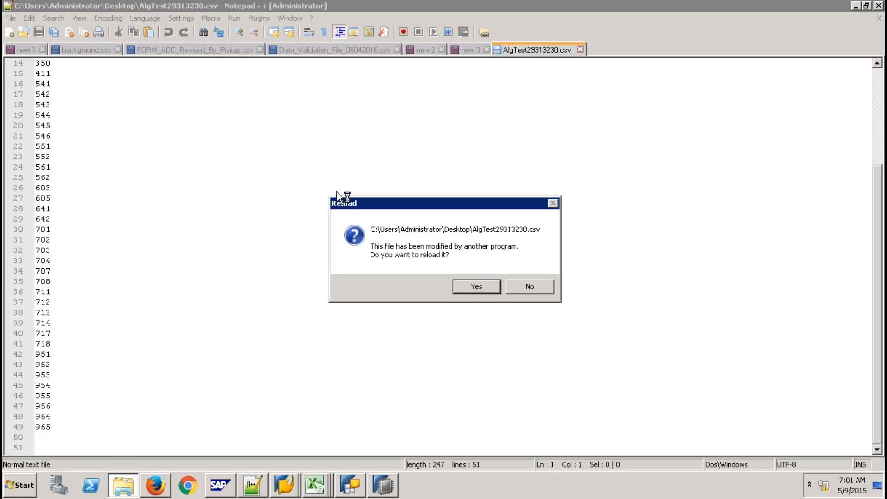
- Reload and review create.sql in Notepad++, close it, and return to the local Excel workbook
{"action": "left_click", "coordinate": [466, 282]}
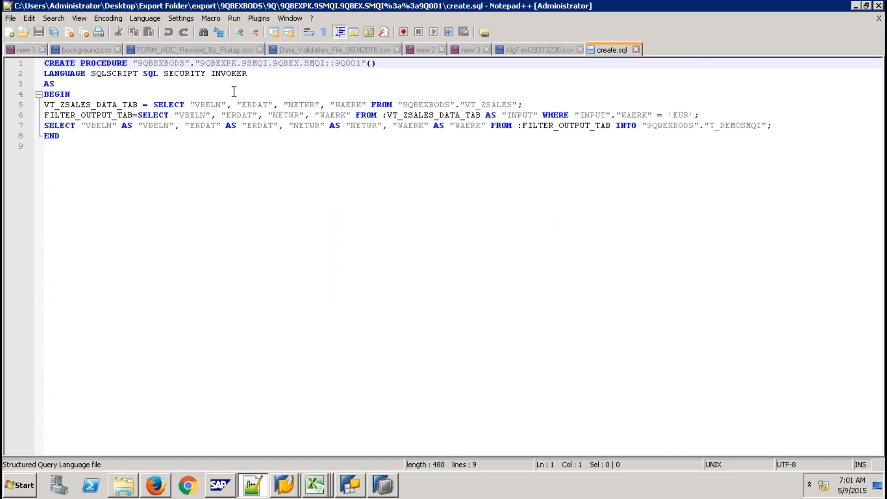
{"action": "left_click", "coordinate": [635, 48]}
{"action": "left_click", "coordinate": [382, 485]}
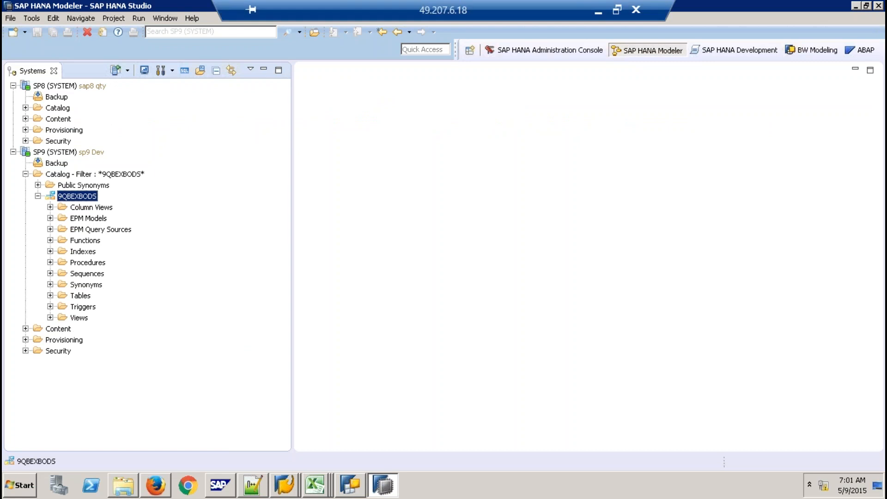
{"action": "left_click", "coordinate": [601, 12]}
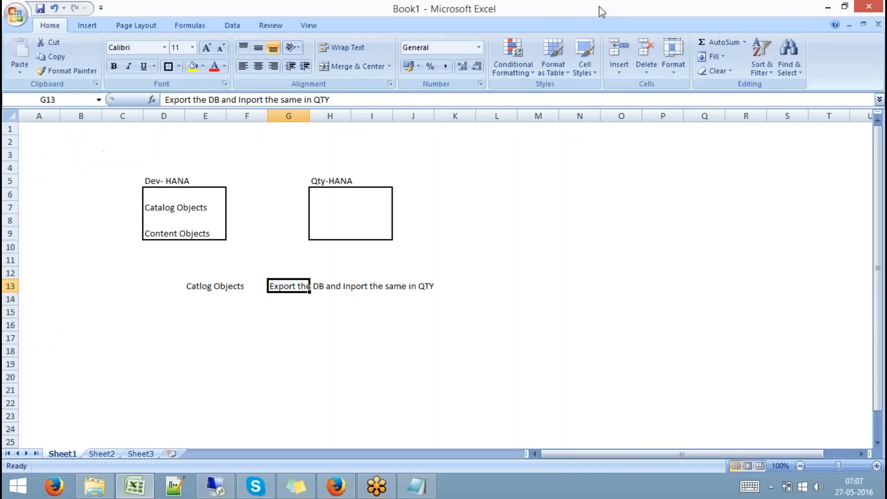
- Enter 'Content Objects' in E16 and 'SAP HANA Native Transport Mechanism' in G16, then select the note
{"action": "left_click", "coordinate": [175, 234]}
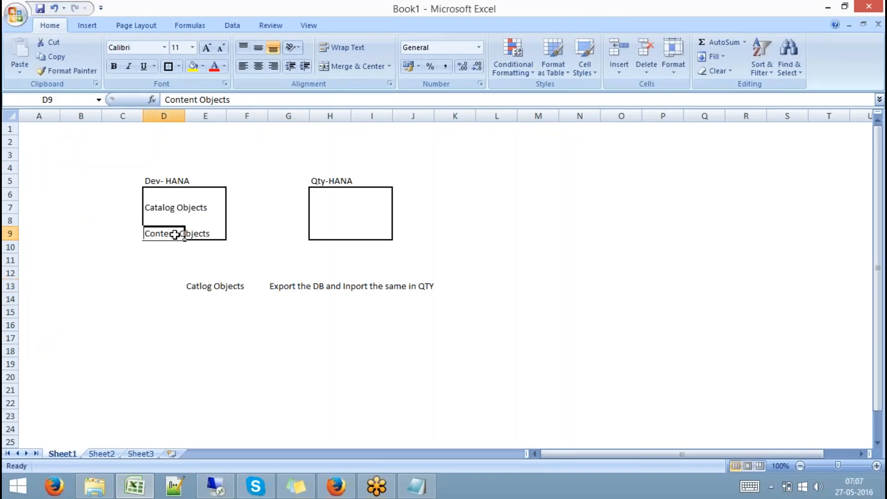
{"action": "left_click", "coordinate": [200, 326]}
{"action": "type", "text": "Co"}
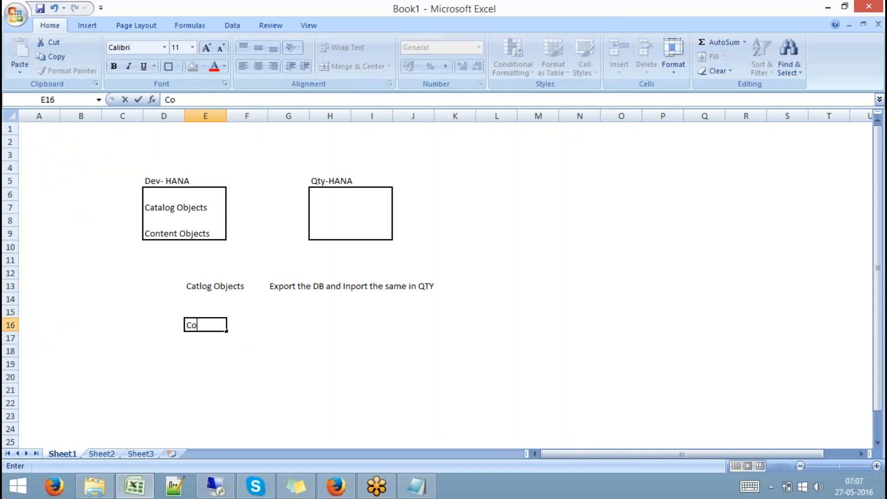
{"action": "type", "text": "ntent Objects"}
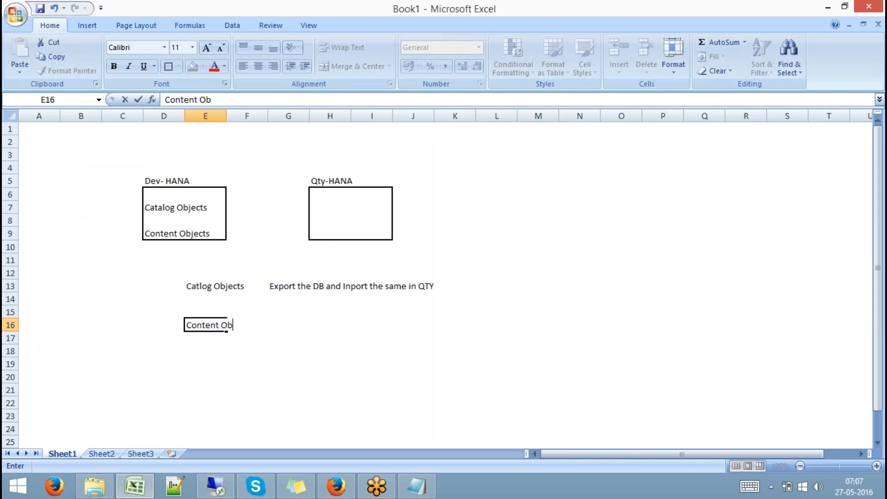
{"action": "key", "text": "Right"}
{"action": "key", "text": "Right"}
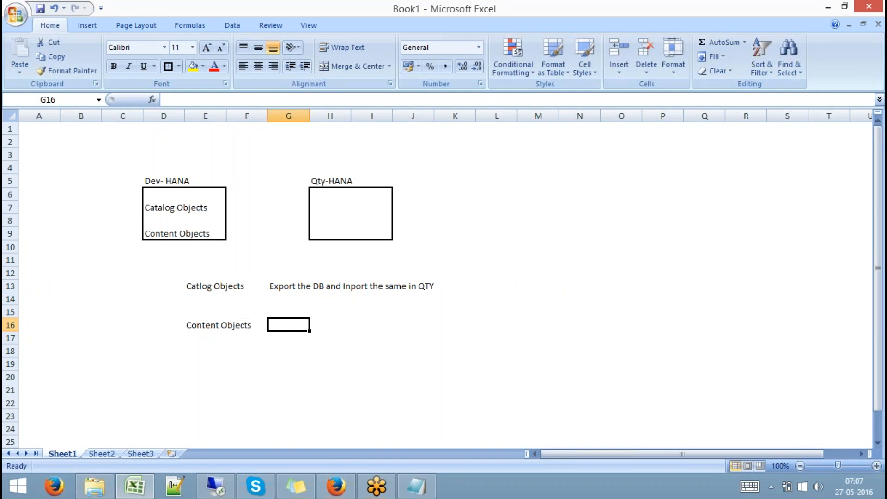
{"action": "type", "text": "E"}
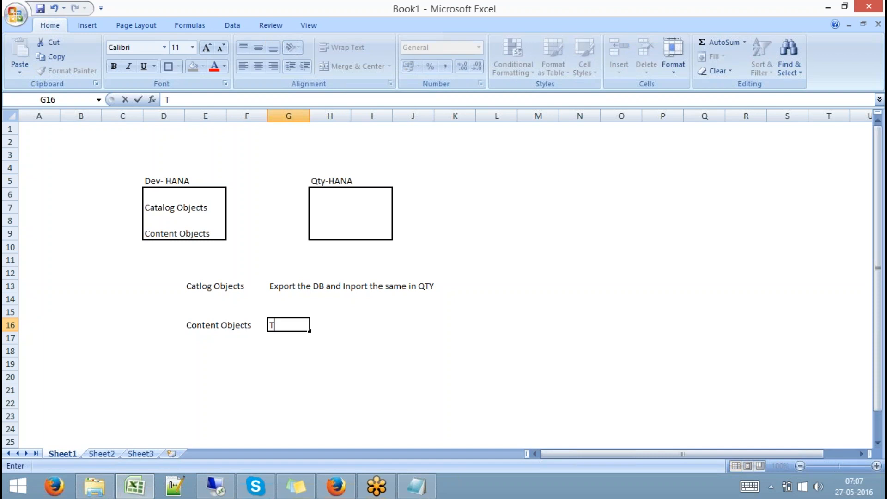
{"action": "key", "text": "BackSpace"}
{"action": "type", "text": "SAP HANA"}
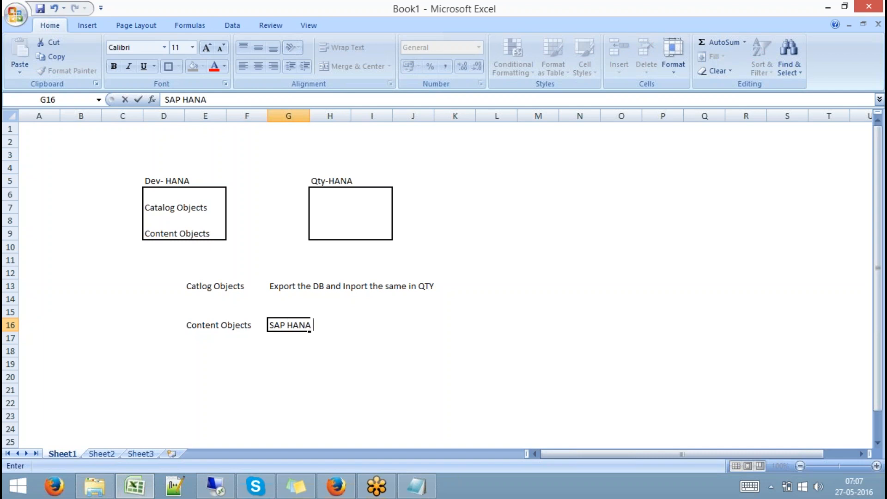
{"action": "type", "text": " Native Transport"}
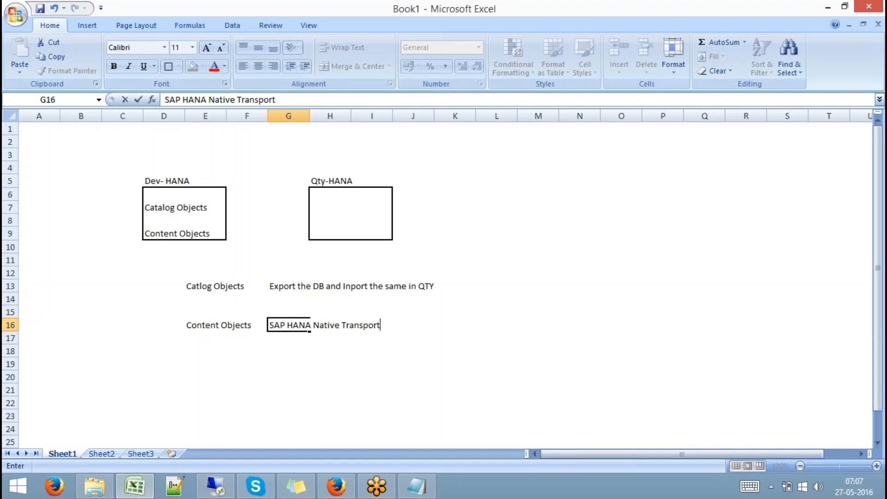
{"action": "type", "text": " Mechanis"}
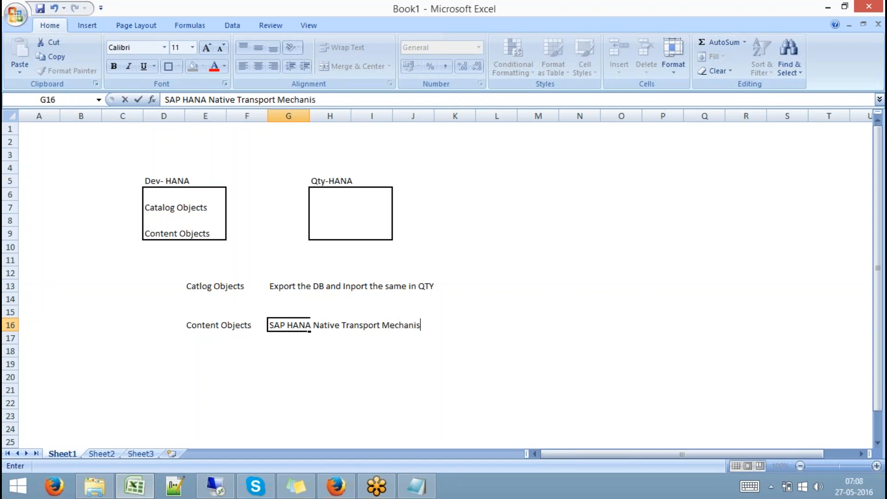
{"action": "type", "text": "m"}
{"action": "left_click", "coordinate": [327, 366]}
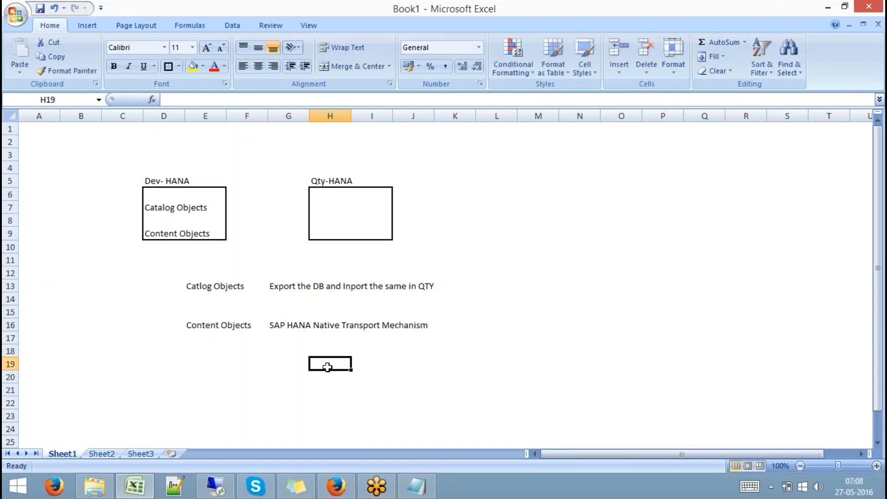
{"action": "left_click_drag", "start_coordinate": [199, 324], "coordinate": [416, 347]}
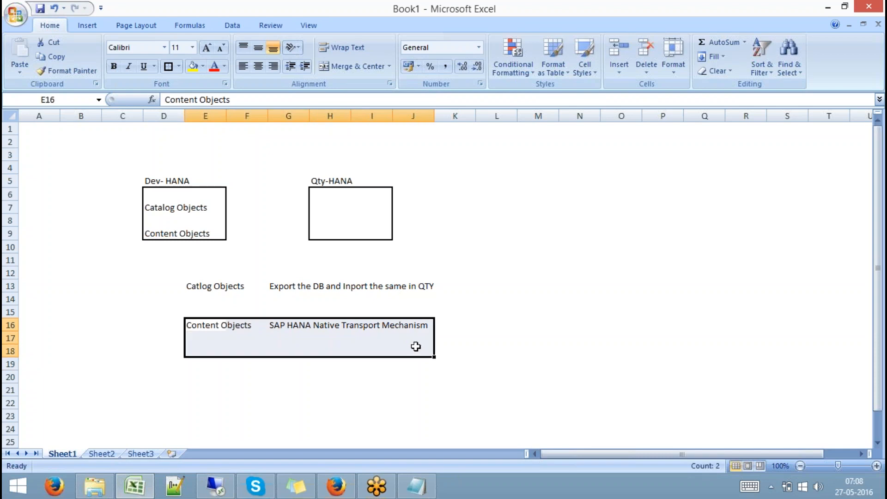
- Collapse the 9QBEXBODS, SP9 and SP8 nodes in the Systems tree and check both systems
{"action": "left_click", "coordinate": [219, 486]}
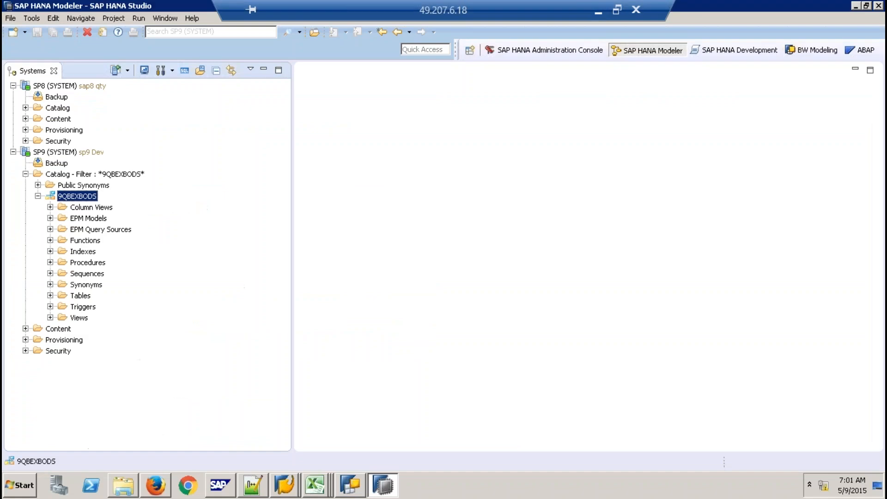
{"action": "left_click", "coordinate": [38, 196]}
{"action": "left_click", "coordinate": [13, 152]}
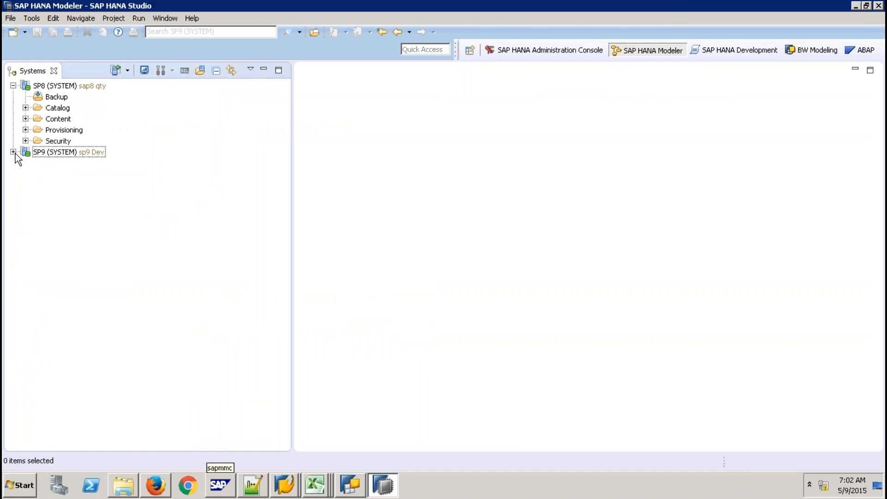
{"action": "left_click", "coordinate": [14, 86]}
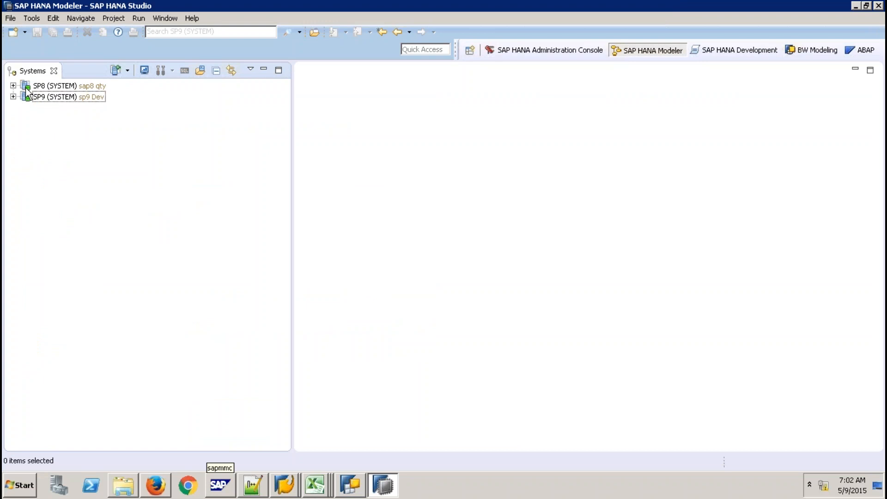
{"action": "left_click", "coordinate": [99, 98]}
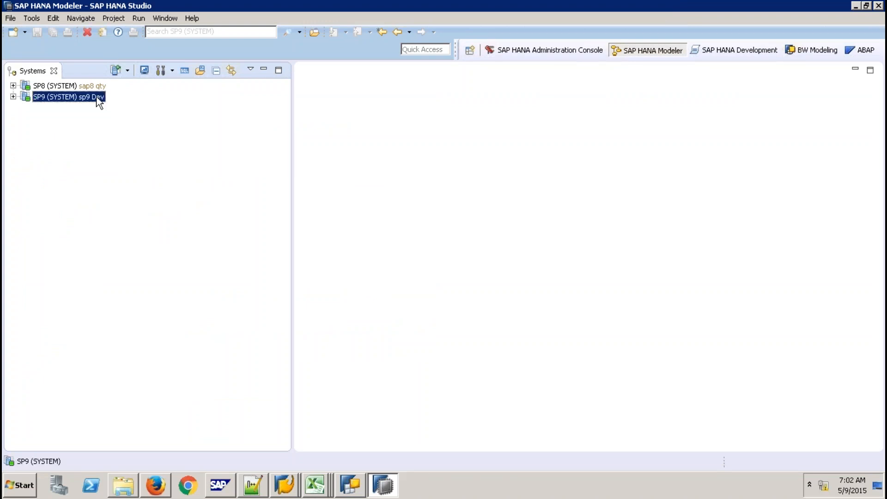
{"action": "left_click", "coordinate": [86, 87]}
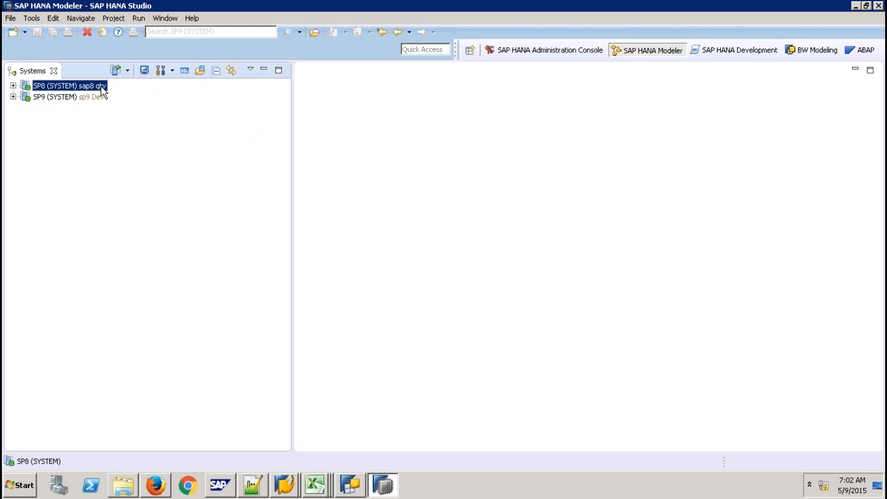
{"action": "mouse_move", "coordinate": [102, 90]}
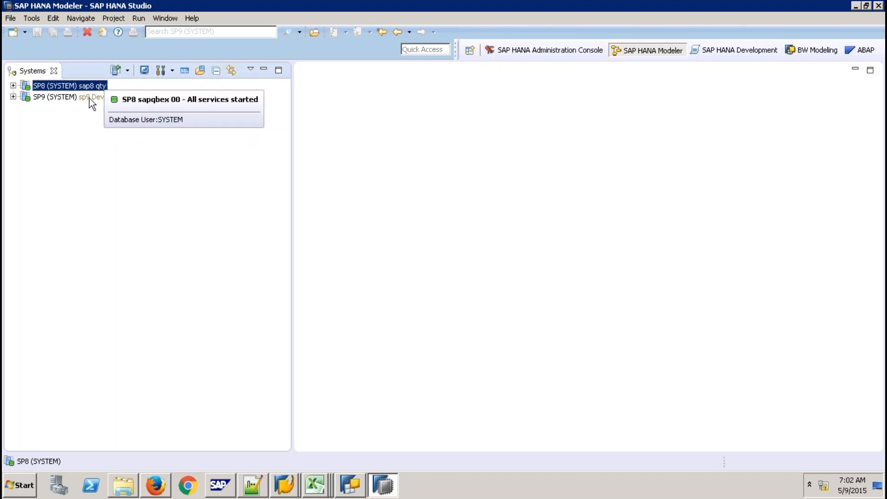
{"action": "left_click", "coordinate": [90, 98]}
{"action": "left_click", "coordinate": [89, 88]}
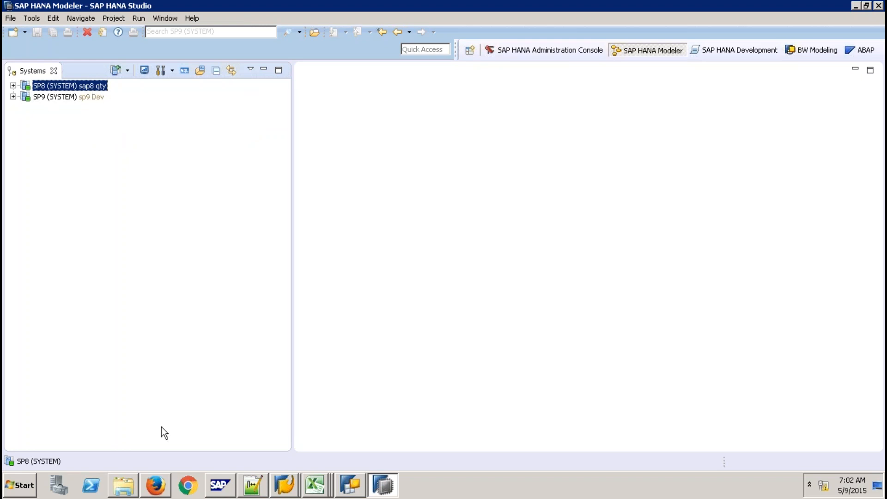
- Briefly view the export and Documents folders, then close the export window and select SP9
{"action": "left_click", "coordinate": [123, 484]}
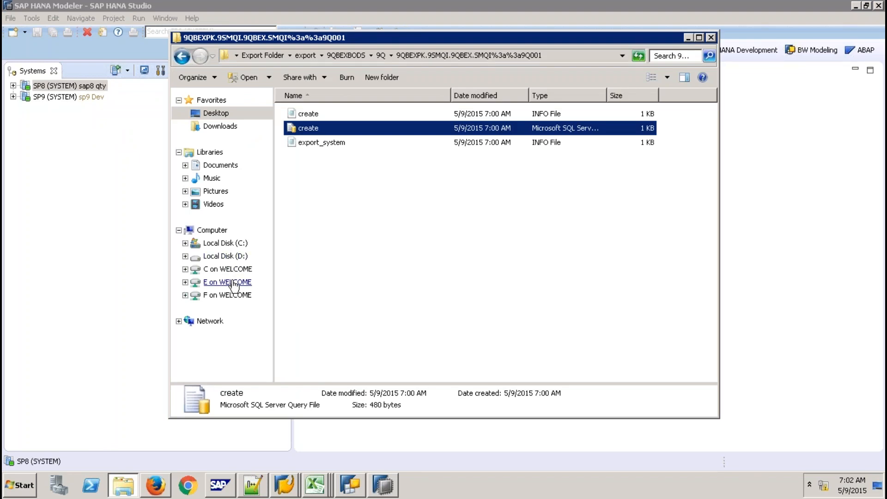
{"action": "mouse_move", "coordinate": [351, 4]}
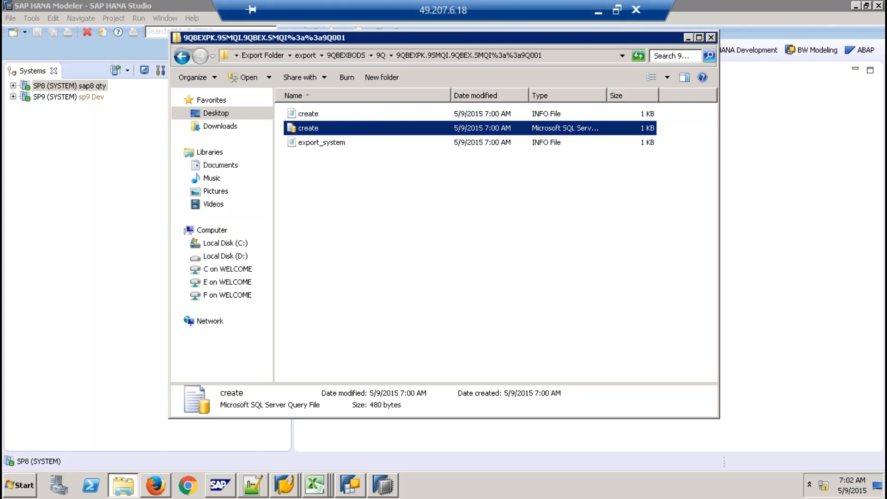
{"action": "left_click", "coordinate": [598, 11]}
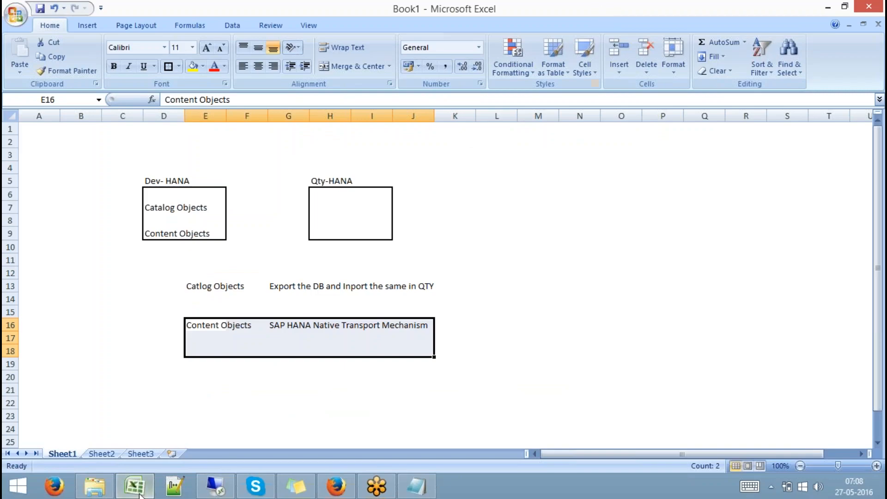
{"action": "left_click", "coordinate": [98, 488]}
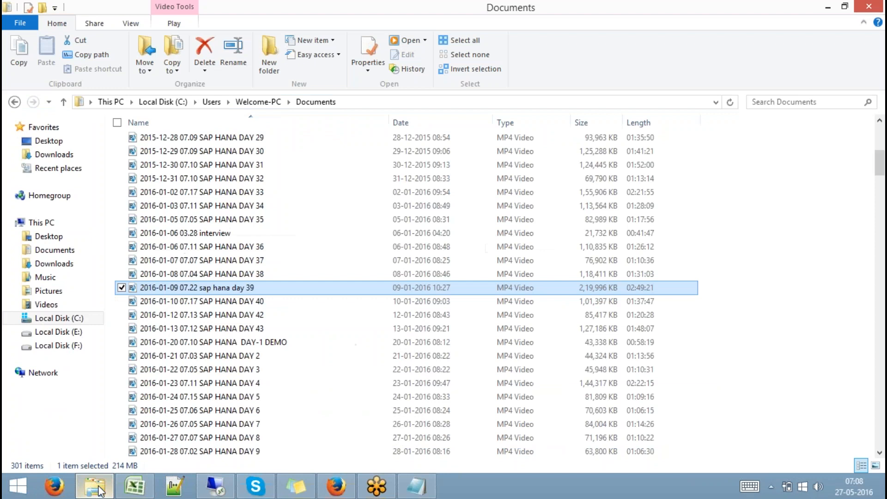
{"action": "left_click", "coordinate": [95, 486]}
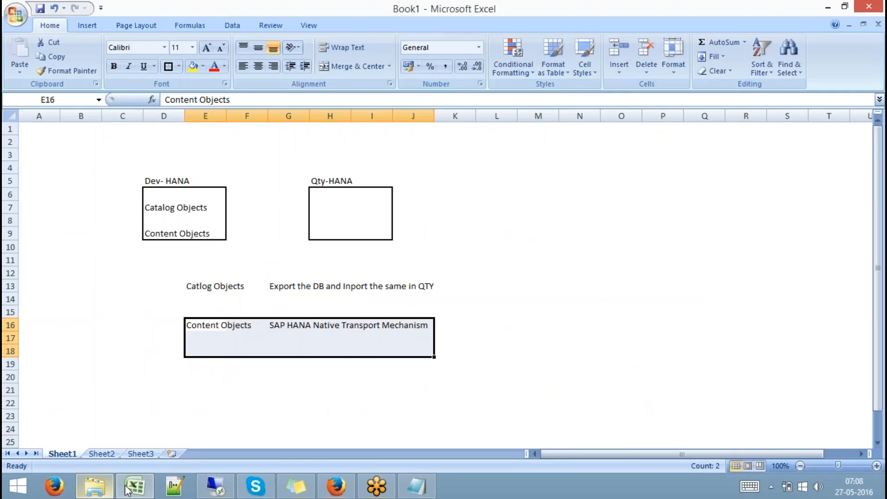
{"action": "left_click", "coordinate": [215, 486]}
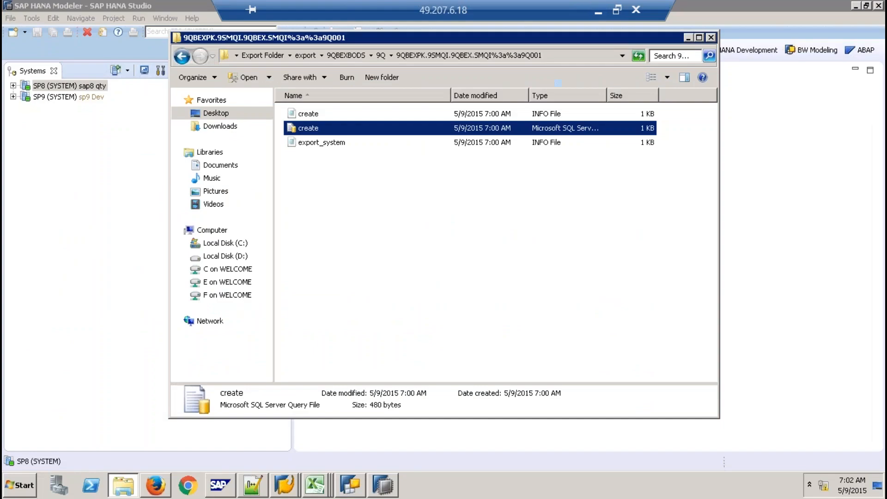
{"action": "left_click", "coordinate": [710, 37]}
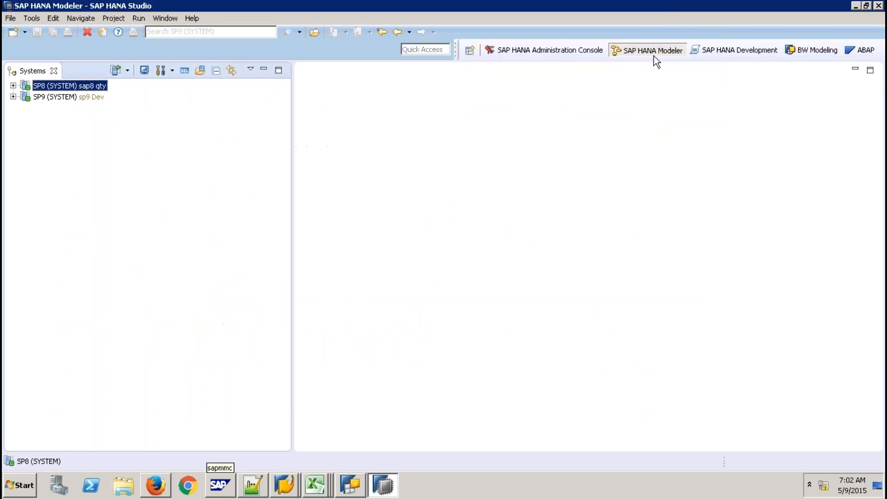
{"action": "left_click", "coordinate": [74, 96]}
- Run CREATE SCHEMA "Q9TRANS" in an SP9 SQL console, then clear the statement
{"action": "left_click", "coordinate": [200, 70]}
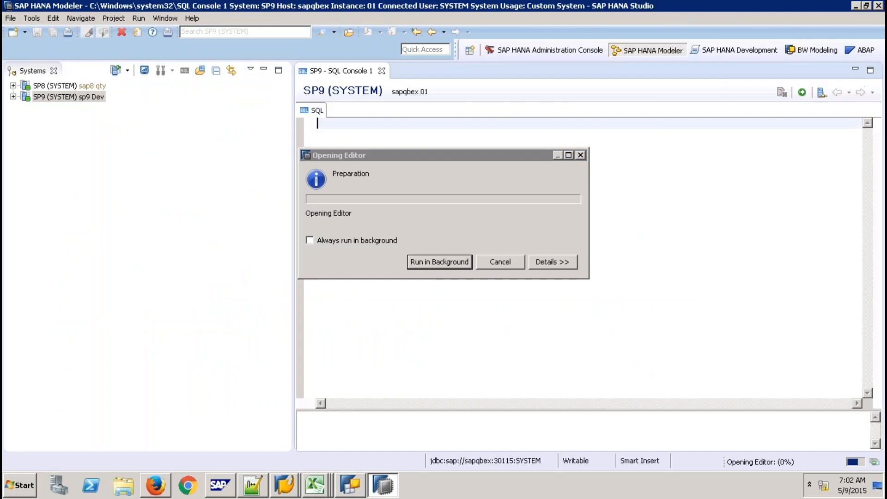
{"action": "key", "text": "Return"}
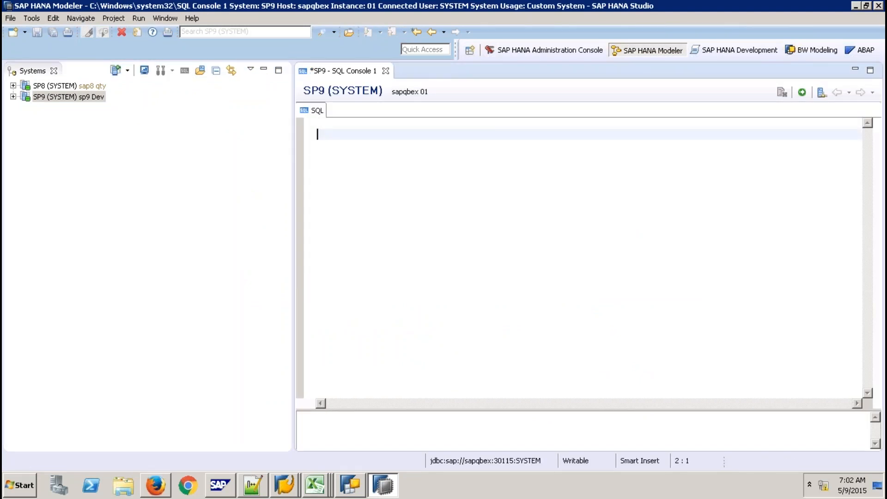
{"action": "type", "text": "CREATE SCHEMA \"Q9"}
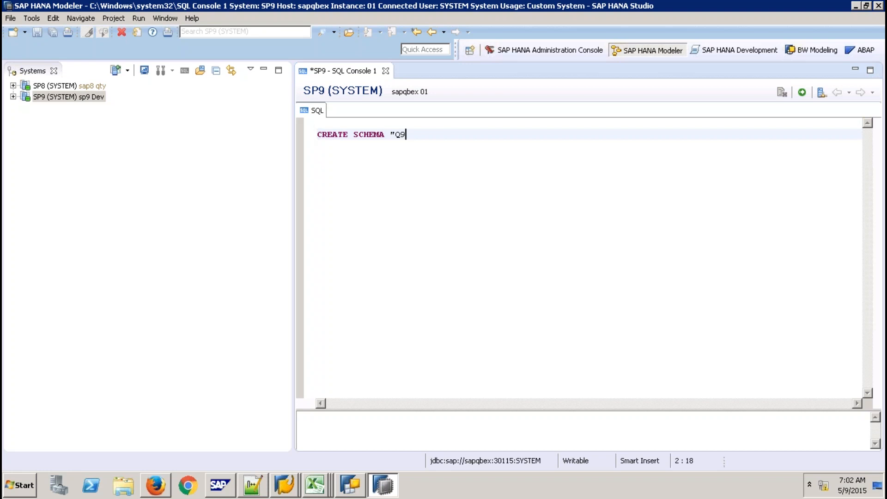
{"action": "type", "text": "TRANS\""}
{"action": "left_click", "coordinate": [802, 94]}
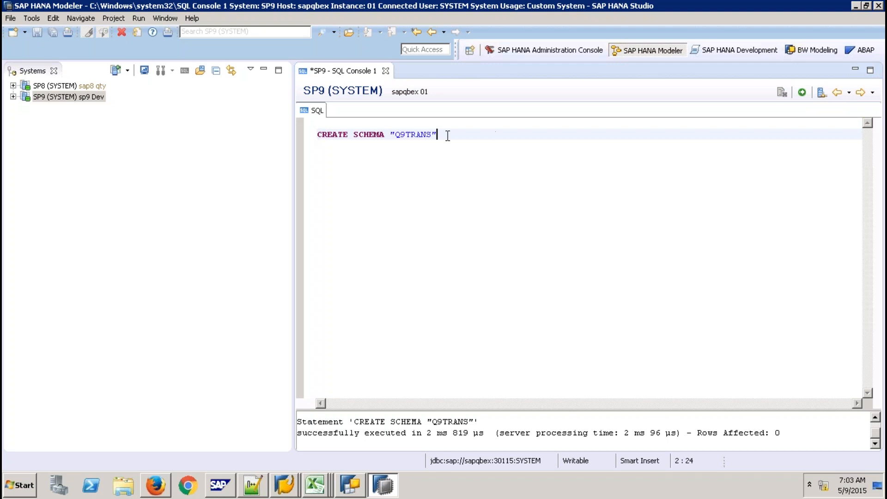
{"action": "left_click_drag", "start_coordinate": [446, 135], "coordinate": [307, 135]}
{"action": "key", "text": "BackSpace"}
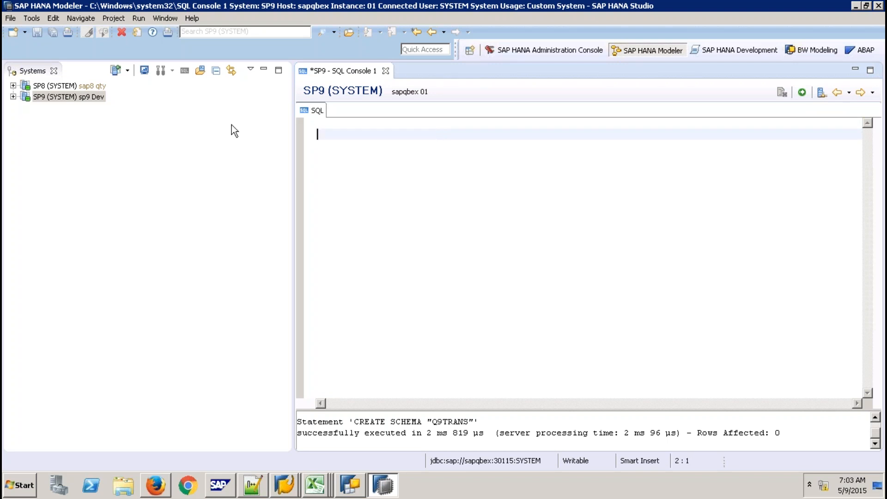
- Remove the SP9 catalog schema filter so all schemas show, and expand DEVTRANS
{"action": "left_click", "coordinate": [13, 97]}
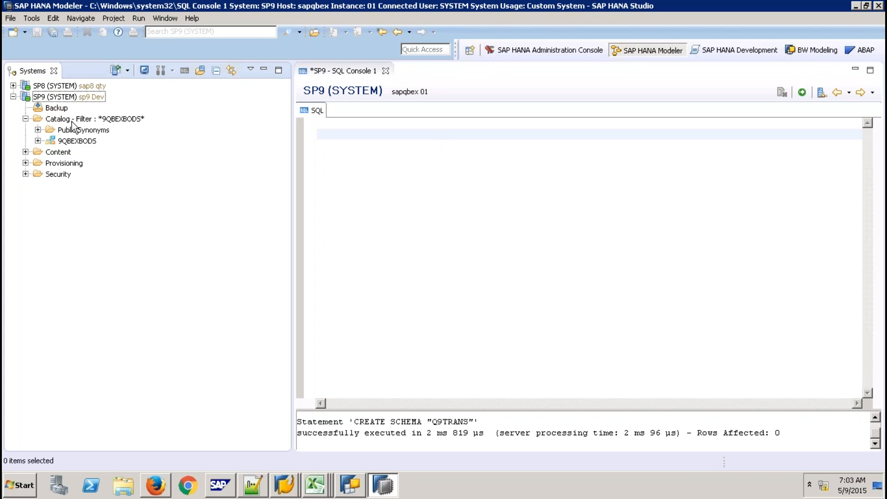
{"action": "right_click", "coordinate": [71, 121]}
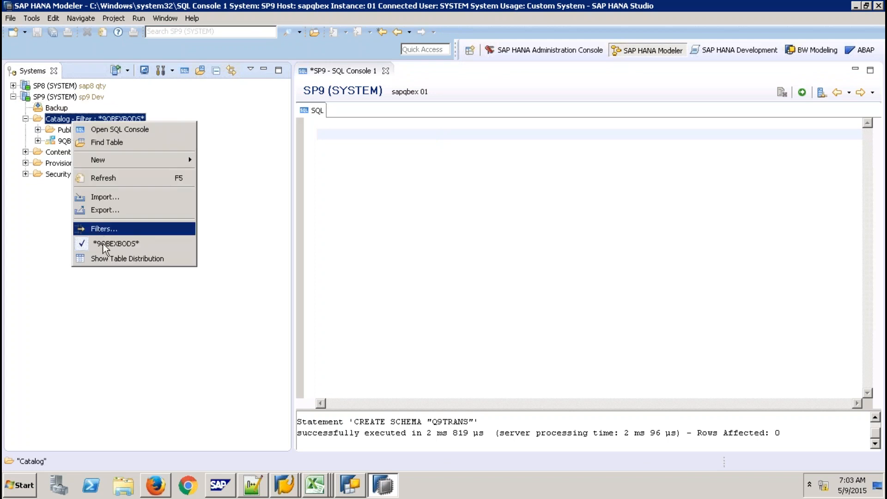
{"action": "left_click", "coordinate": [103, 246]}
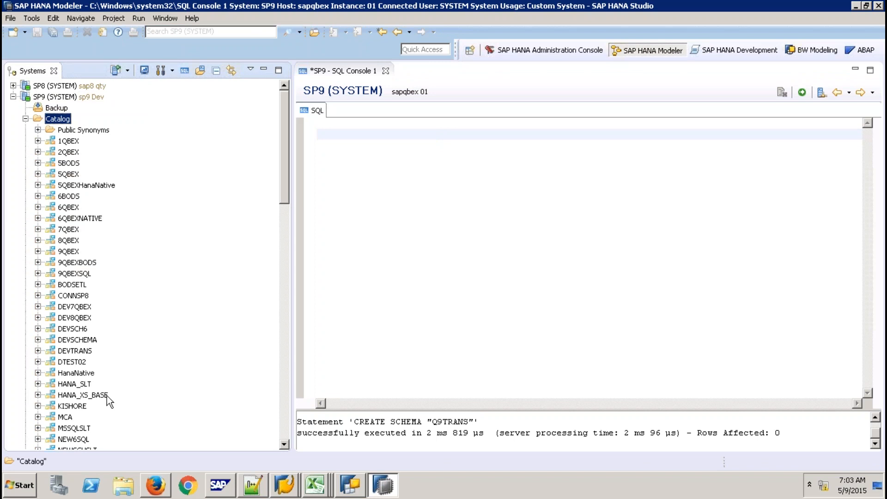
{"action": "left_click", "coordinate": [38, 350]}
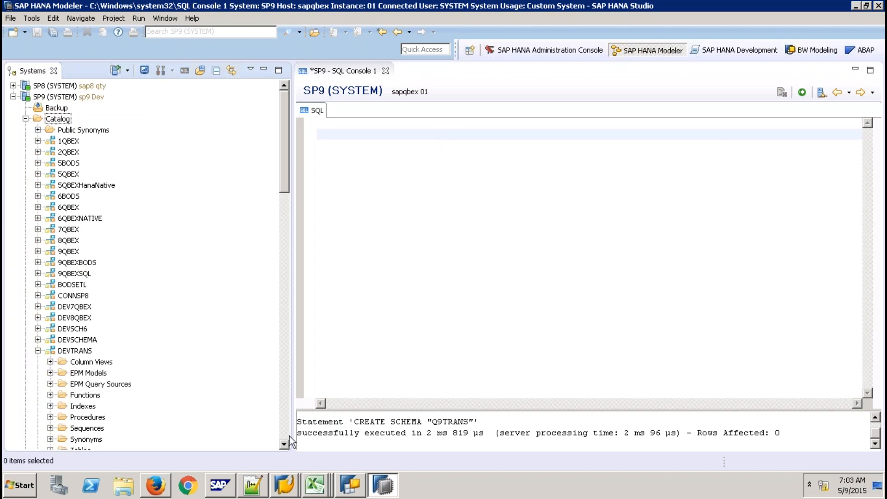
{"action": "left_click", "coordinate": [285, 444]}
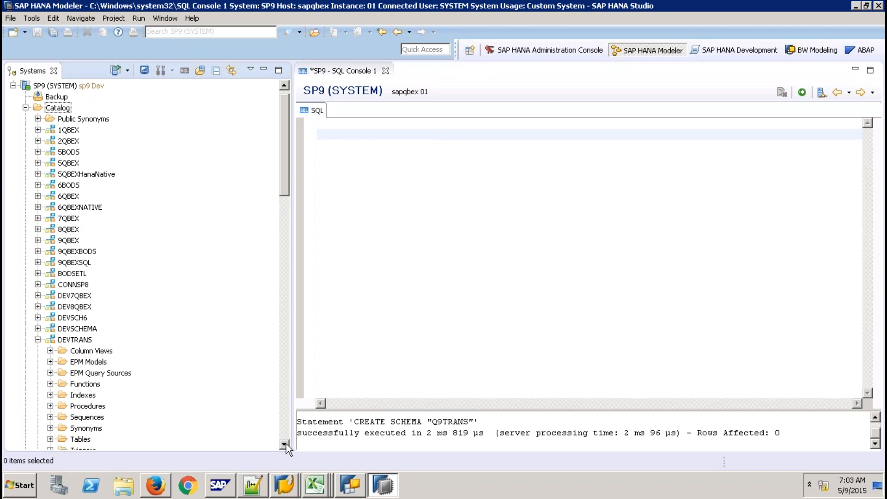
{"action": "left_click", "coordinate": [284, 444]}
{"action": "left_click", "coordinate": [285, 444]}
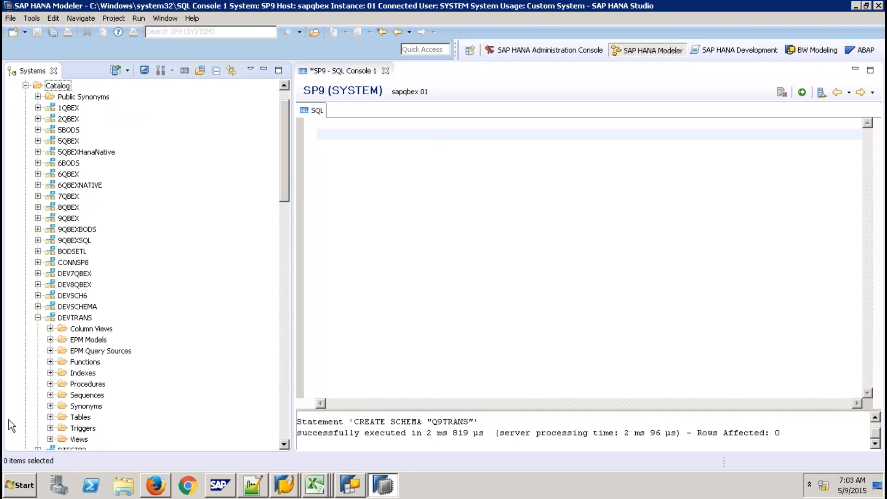
- Build a SELECT * FROM "DEVTRANS"."SALES" query by dragging the SALES table into the console
{"action": "left_click", "coordinate": [50, 416]}
{"action": "left_click", "coordinate": [92, 428]}
{"action": "left_click_drag", "start_coordinate": [93, 428], "coordinate": [419, 210]}
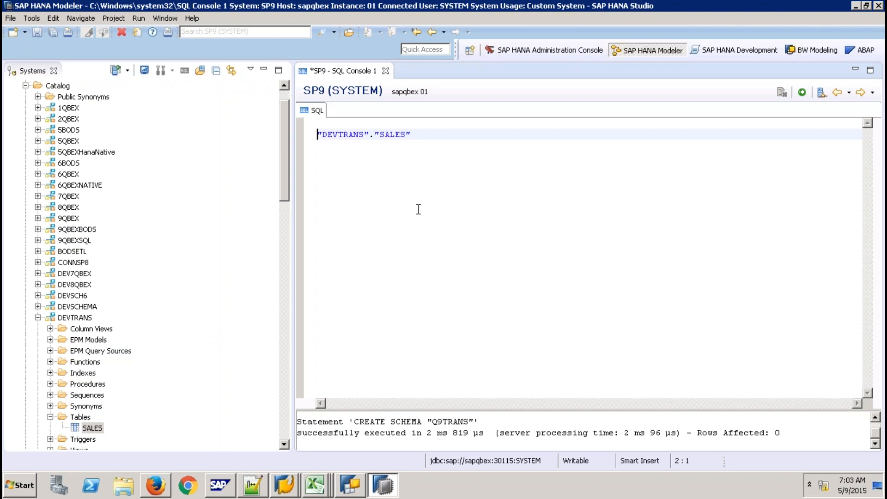
{"action": "type", "text": "SELECT * "}
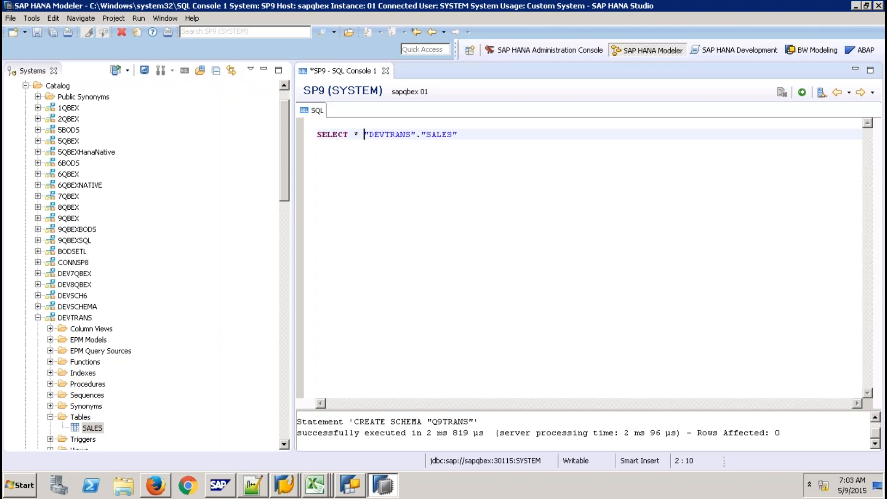
{"action": "type", "text": "FROM"}
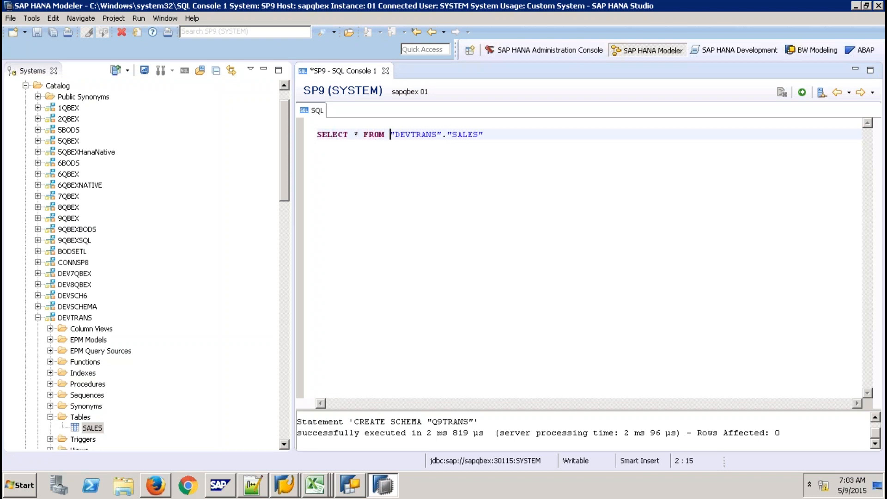
- Wrap the query as CREATE COLUMN TABLE "Q9TRANS"."SALES" AS ( ... ) and select the statement
{"action": "left_click", "coordinate": [317, 134]}
{"action": "type", "text": "CREATE "}
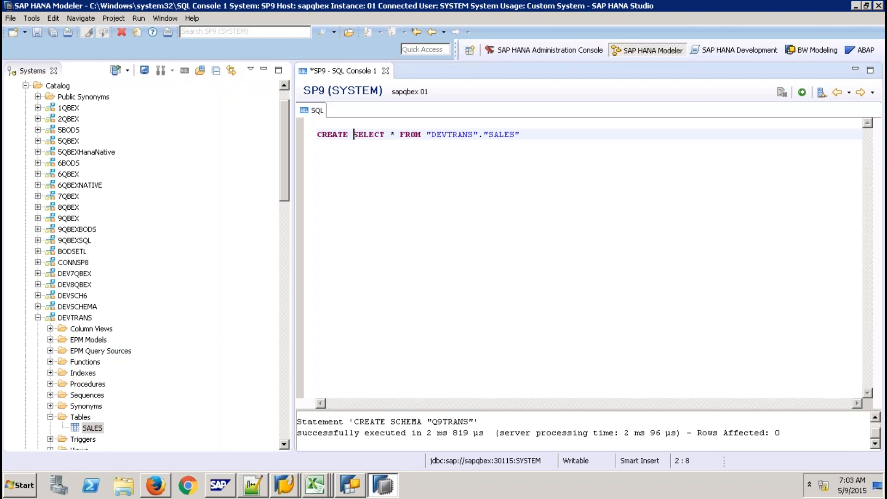
{"action": "type", "text": "COL"}
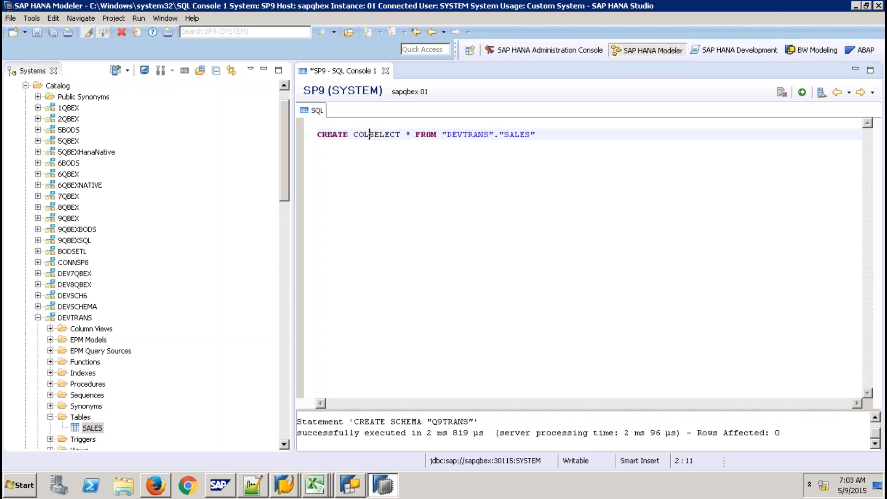
{"action": "key", "text": "BackSpace"}
{"action": "type", "text": "LUMN "}
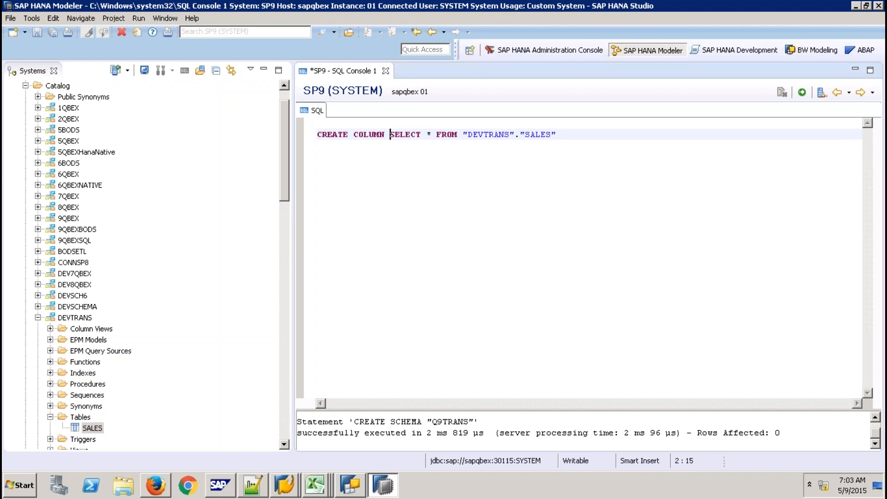
{"action": "type", "text": "TABLE "}
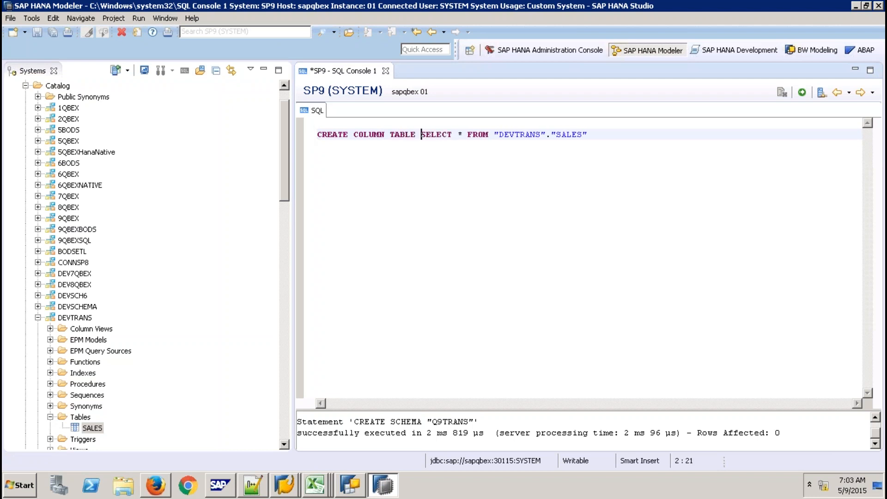
{"action": "type", "text": "\""}
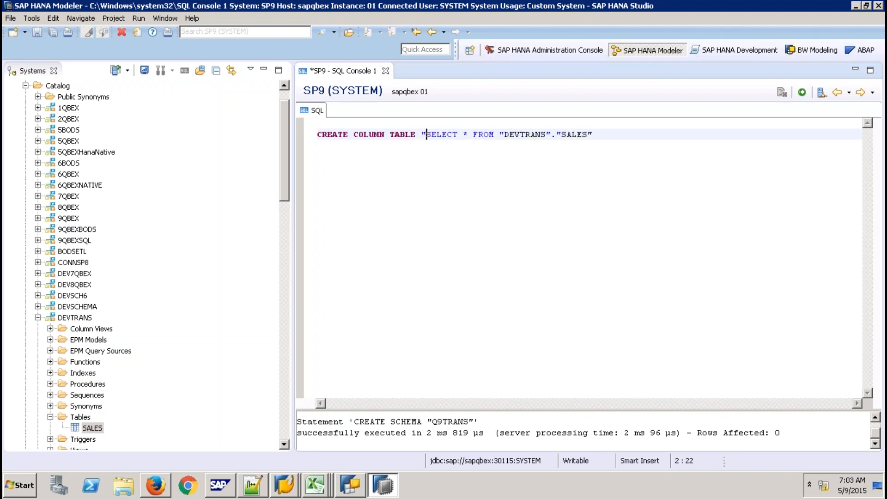
{"action": "type", "text": "Q9TRANS"}
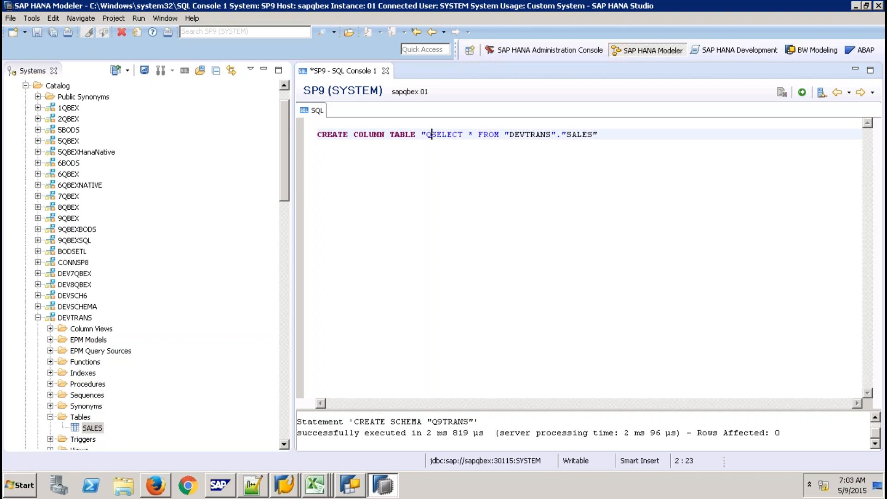
{"action": "type", "text": "\"."}
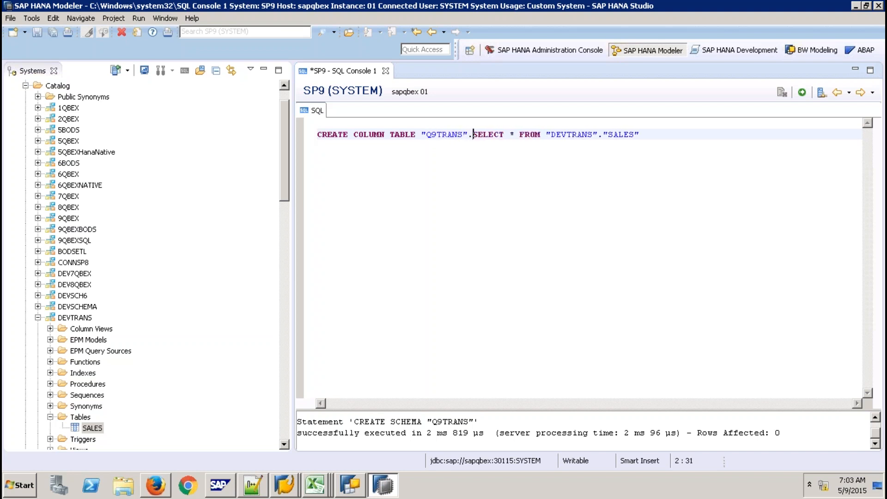
{"action": "type", "text": "\"SALES\""}
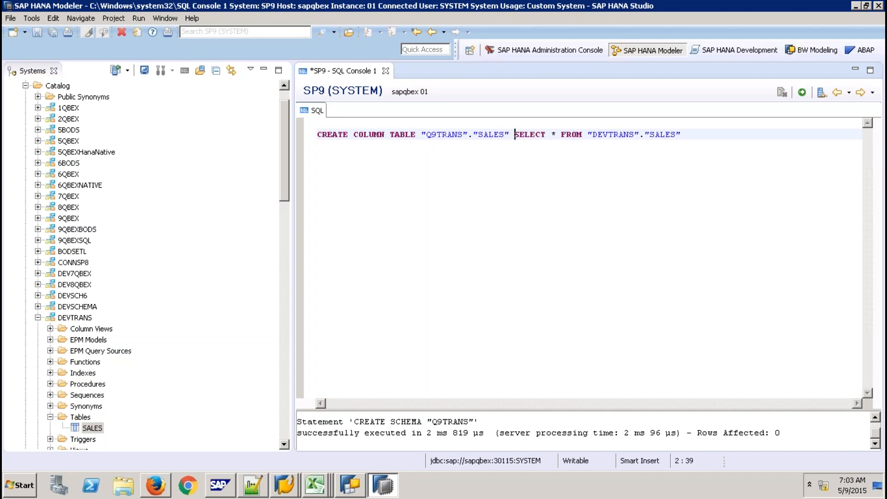
{"action": "type", "text": " AS"}
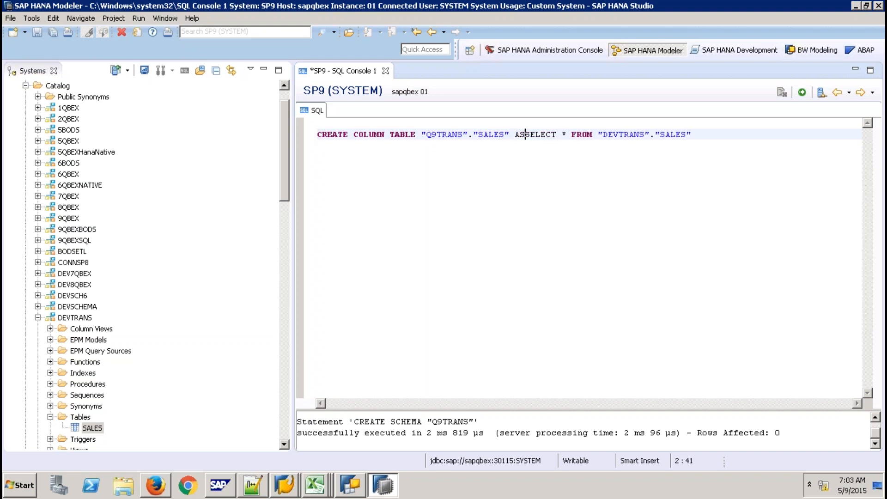
{"action": "key", "text": "Return"}
{"action": "type", "text": "("}
{"action": "key", "text": "Return"}
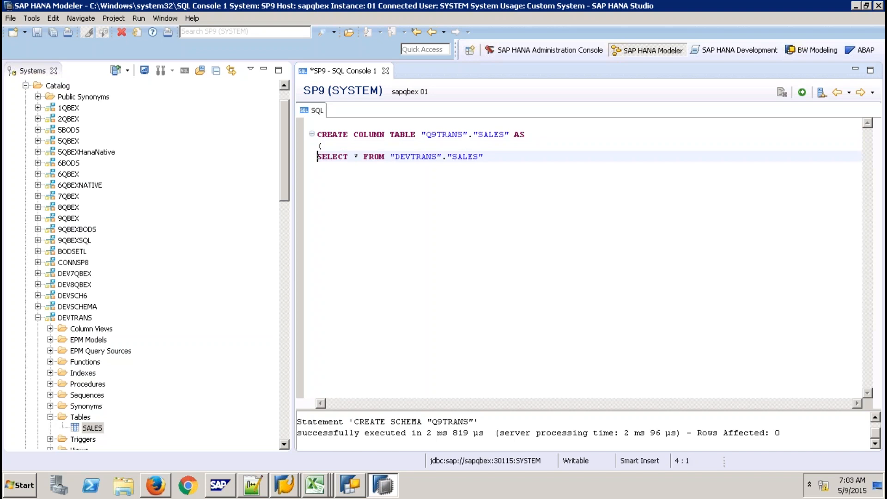
{"action": "key", "text": "Down"}
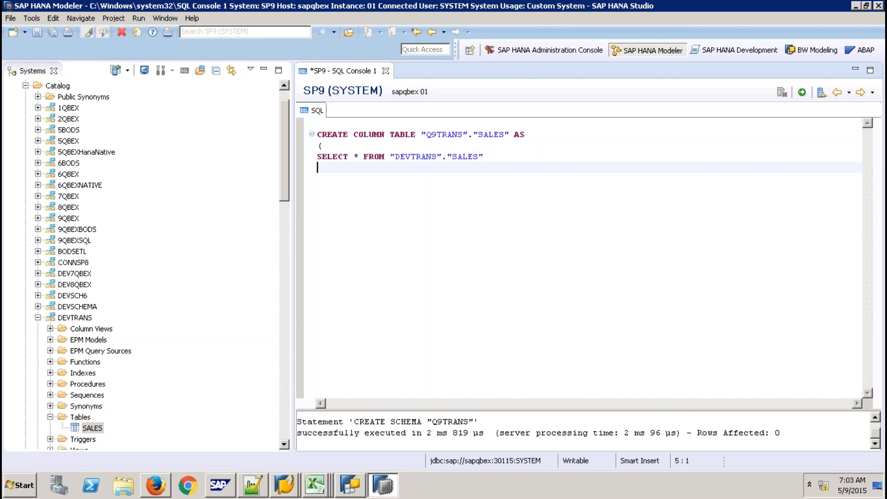
{"action": "type", "text": ")"}
{"action": "left_click_drag", "start_coordinate": [362, 180], "coordinate": [317, 135]}
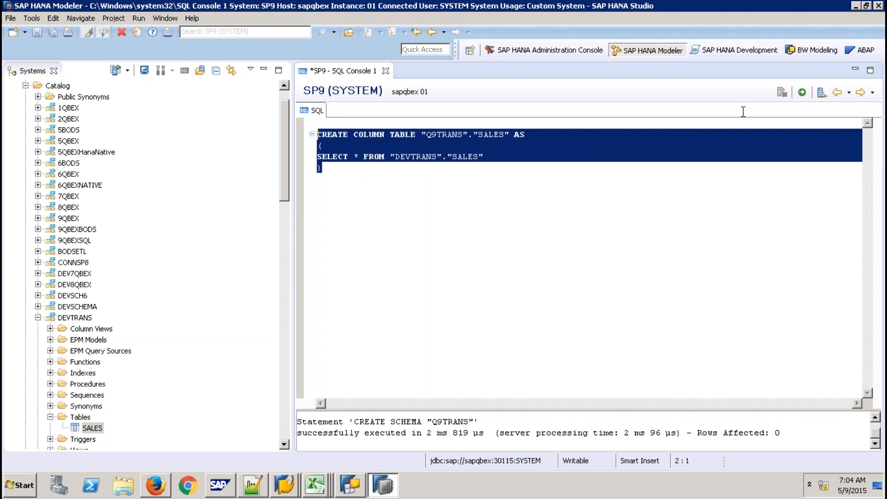
{"action": "left_click", "coordinate": [802, 93]}
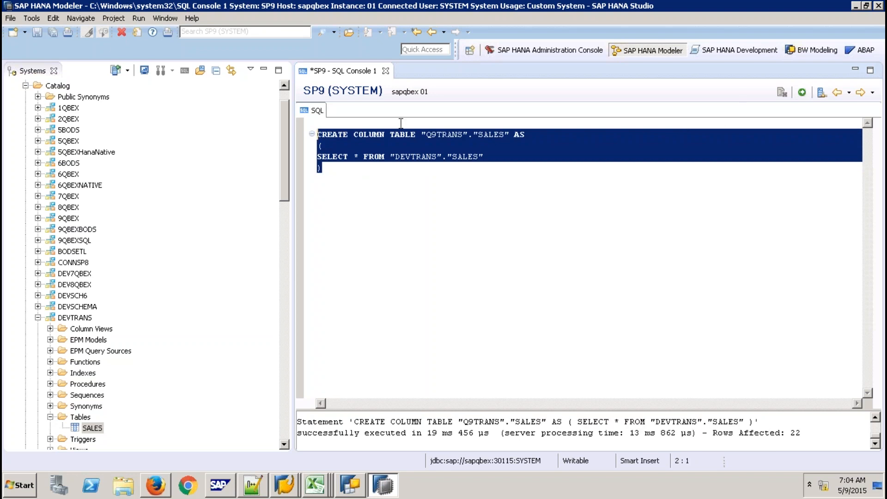
{"action": "left_click", "coordinate": [385, 71]}
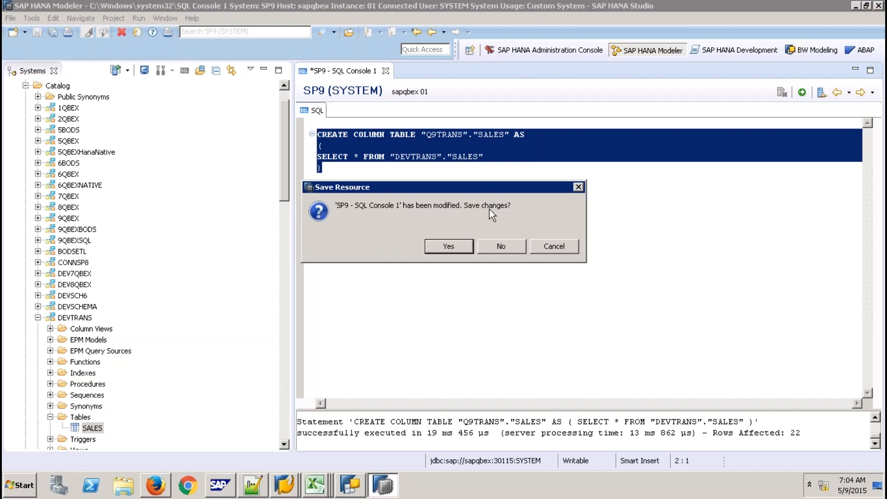
{"action": "left_click", "coordinate": [501, 246]}
{"action": "left_click", "coordinate": [65, 87]}
{"action": "right_click", "coordinate": [65, 87]}
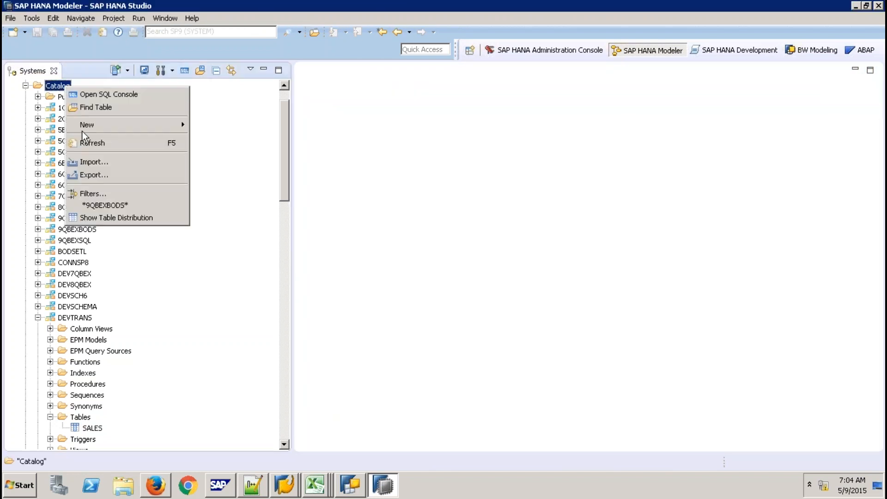
{"action": "left_click", "coordinate": [102, 191]}
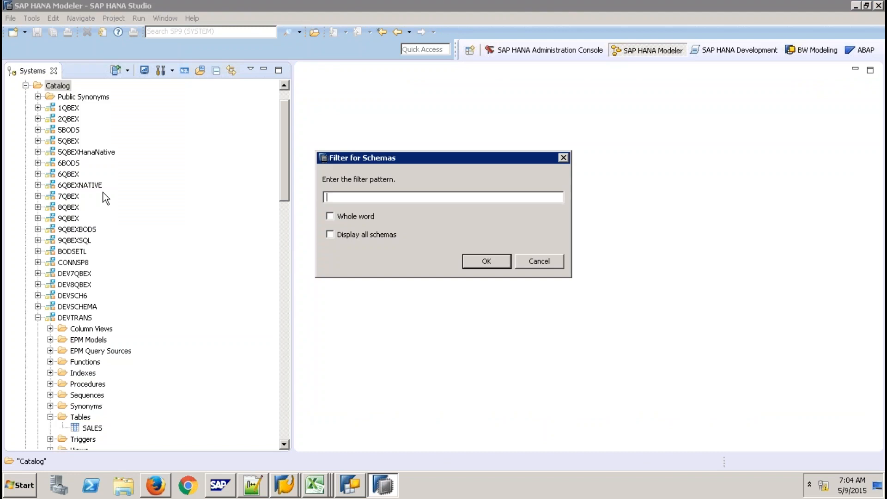
{"action": "type", "text": "Q9TRANS"}
{"action": "key", "text": "Return"}
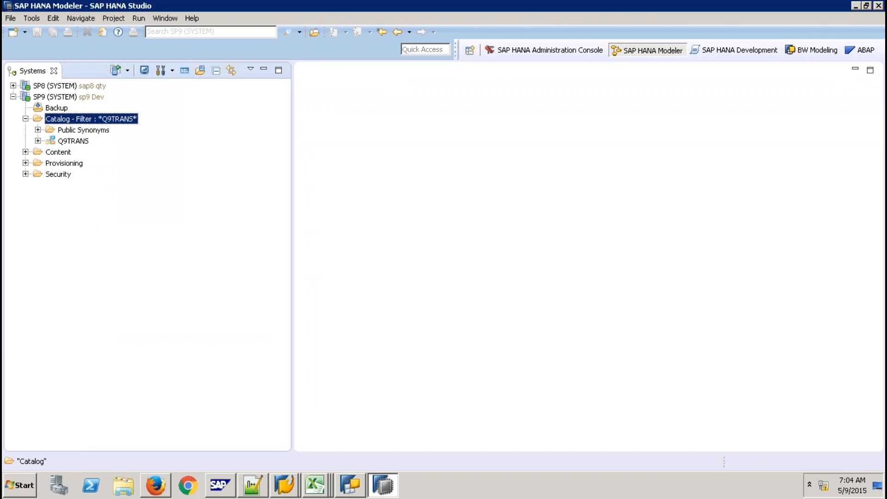
{"action": "left_click", "coordinate": [37, 141]}
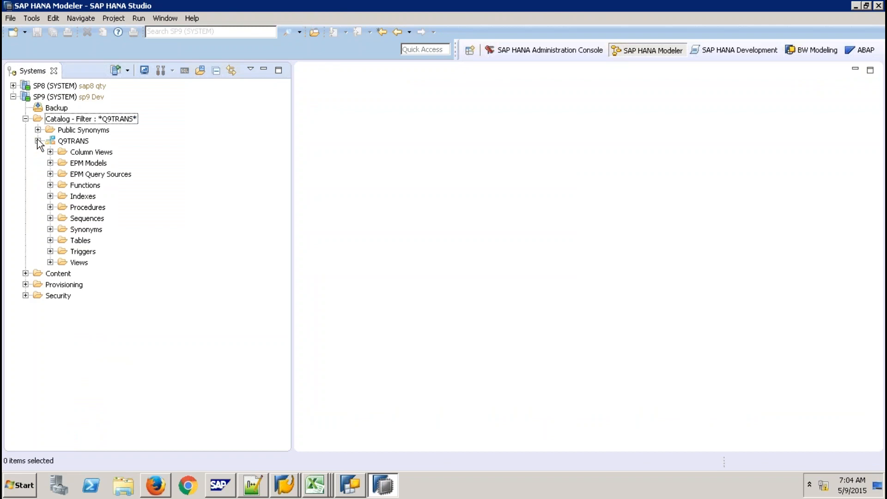
{"action": "left_click", "coordinate": [49, 241]}
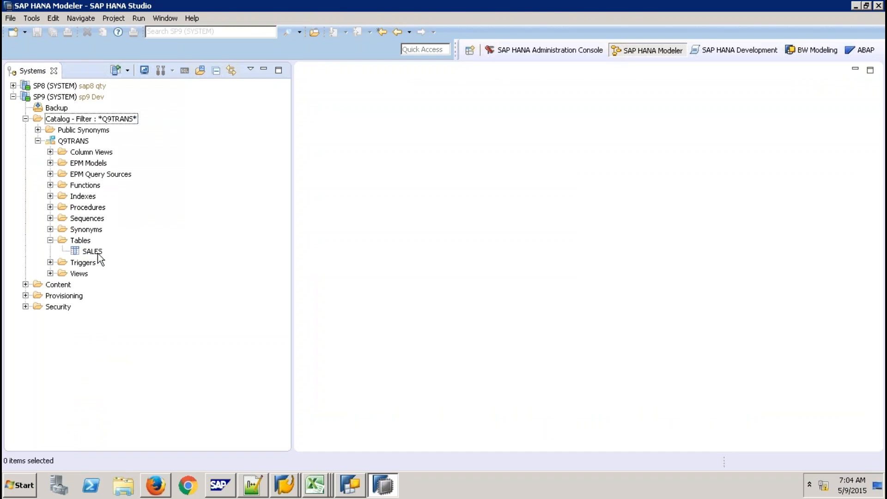
{"action": "left_click", "coordinate": [97, 253]}
{"action": "right_click", "coordinate": [97, 253]}
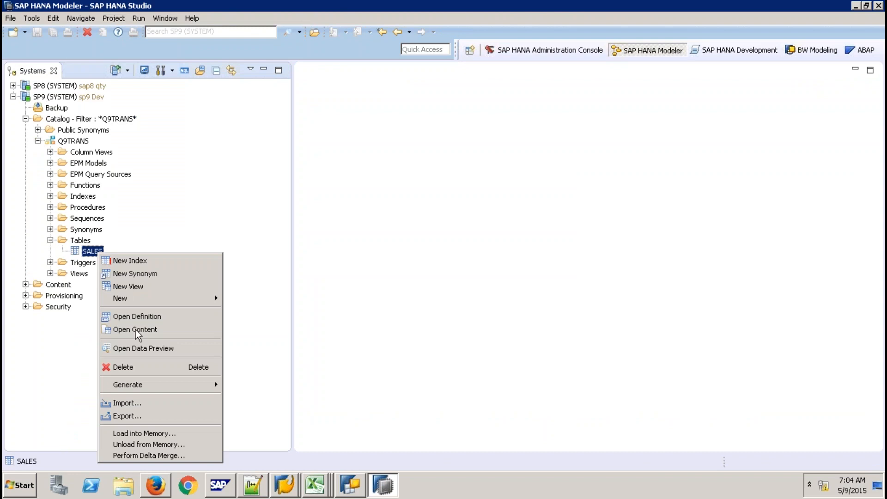
{"action": "left_click", "coordinate": [157, 348]}
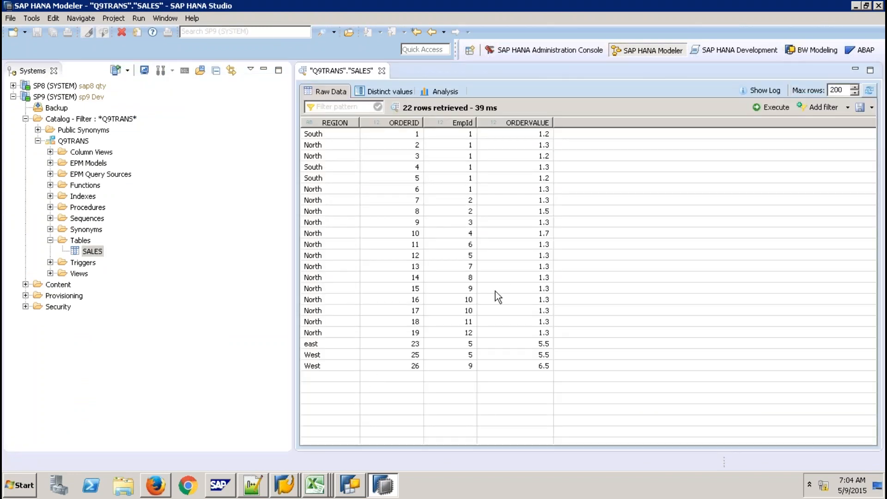
{"action": "left_click", "coordinate": [381, 71]}
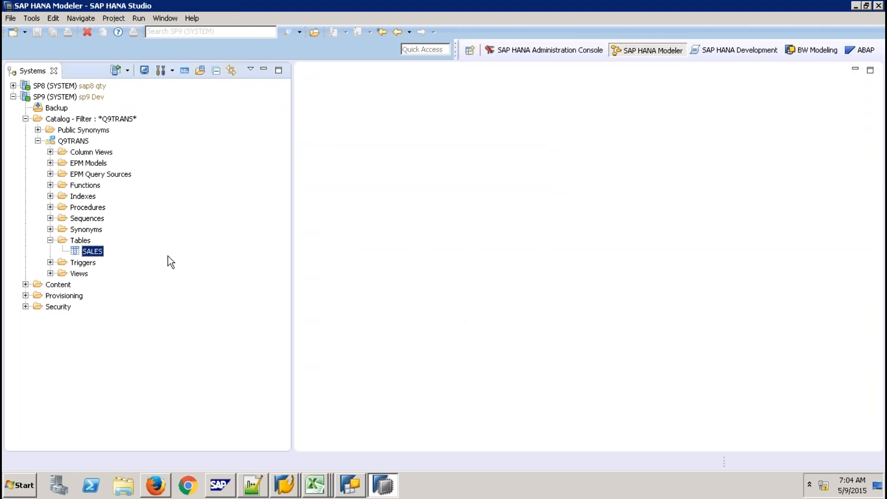
{"action": "left_click", "coordinate": [81, 143]}
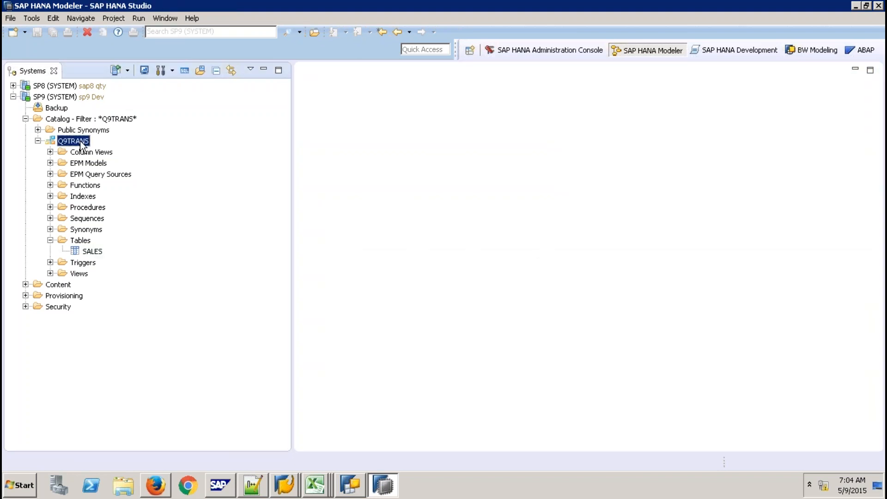
{"action": "left_click", "coordinate": [92, 120]}
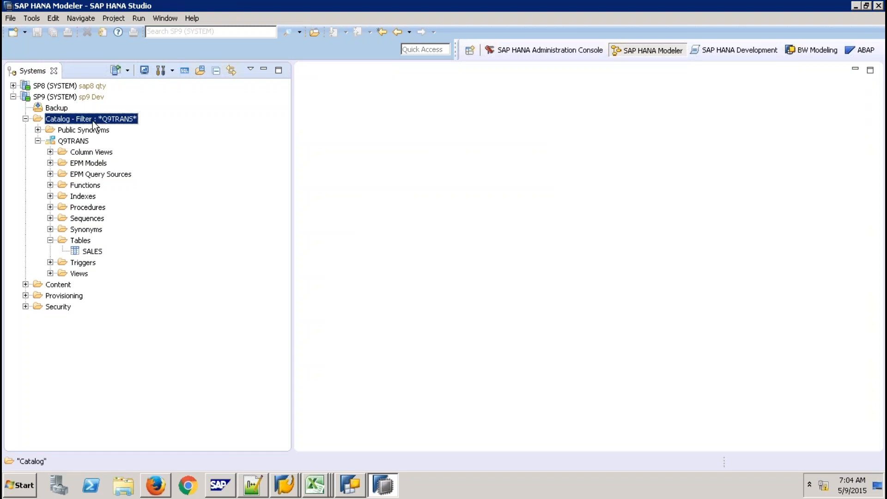
{"action": "left_click", "coordinate": [184, 71]}
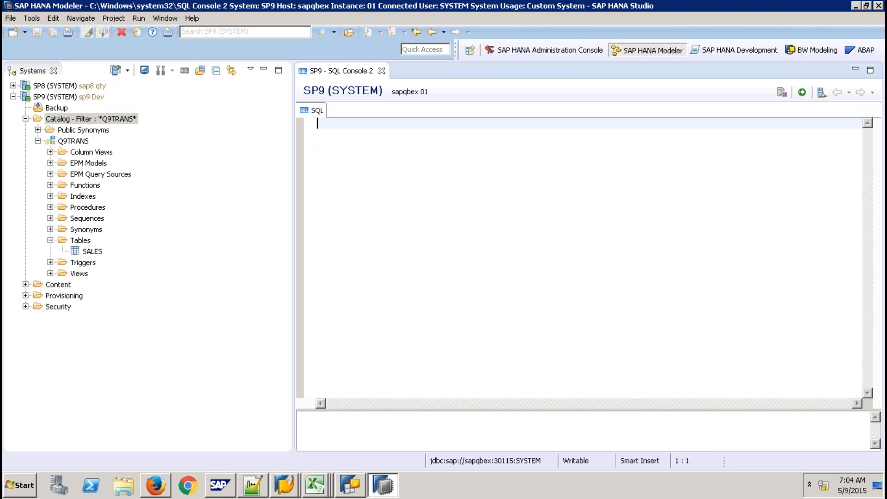
- Enter and run GRANT SELECT ON SCHEMA "Q9TRANS" TO "_sys_repo" WITH GRANT OPTION;
{"action": "key", "text": "Return"}
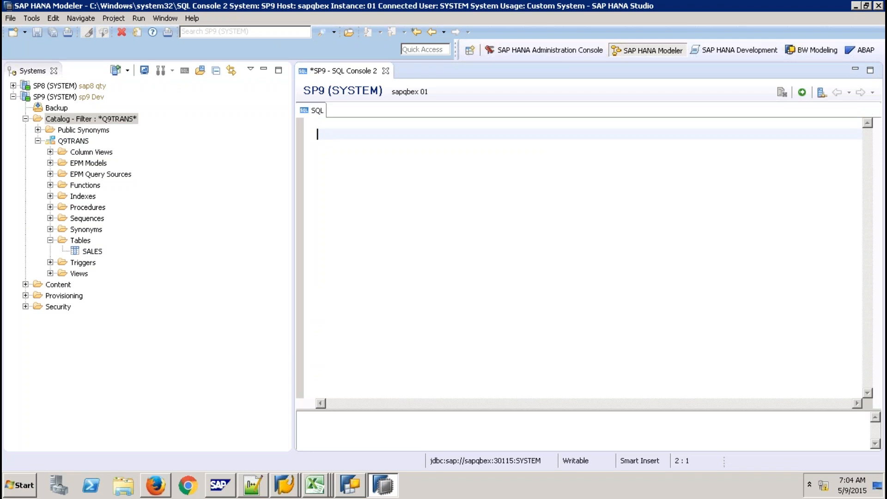
{"action": "type", "text": "GRANT SELECT ON SCHEMA"}
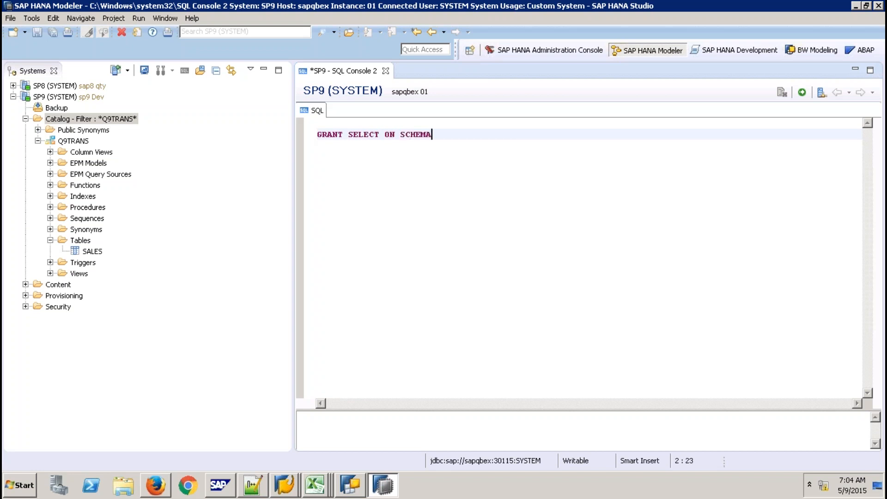
{"action": "type", "text": " \"Q9TRANS\" TO \"_sys"}
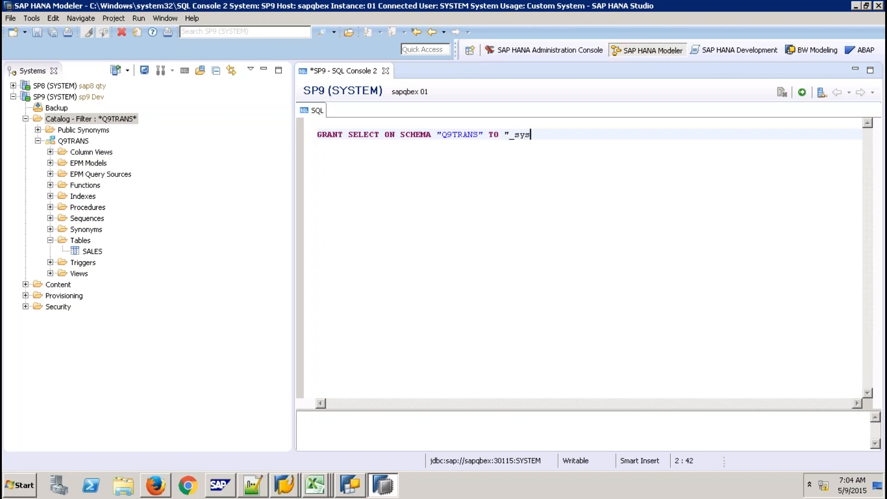
{"action": "type", "text": "_repo\" WITH GRA"}
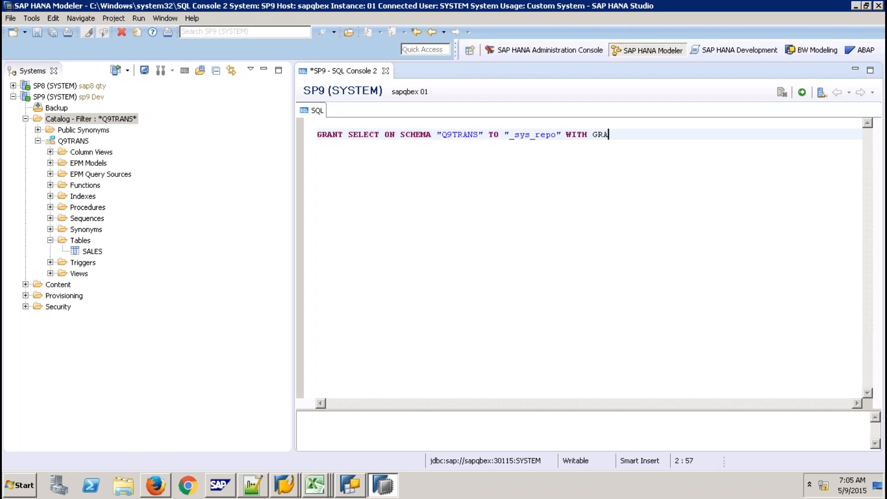
{"action": "type", "text": "NT OPTION;"}
{"action": "left_click", "coordinate": [802, 93]}
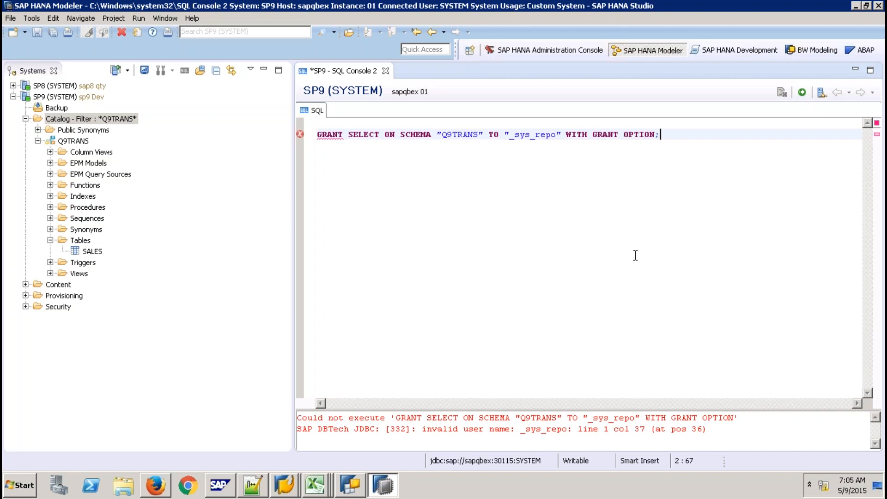
- Correct the grantee to uppercase "_SYS_REPO" and run the GRANT statement again
{"action": "left_click", "coordinate": [557, 135]}
{"action": "key", "text": "BackSpace"}
{"action": "key", "text": "BackSpace"}
{"action": "key", "text": "BackSpace"}
{"action": "key", "text": "BackSpace"}
{"action": "key", "text": "BackSpace"}
{"action": "key", "text": "BackSpace"}
{"action": "key", "text": "BackSpace"}
{"action": "key", "text": "BackSpace"}
{"action": "key", "text": "BackSpace"}
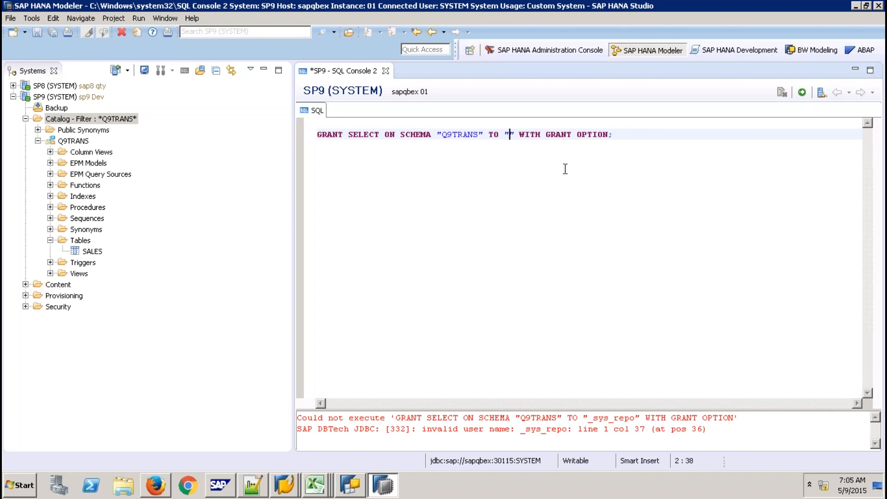
{"action": "type", "text": "-S"}
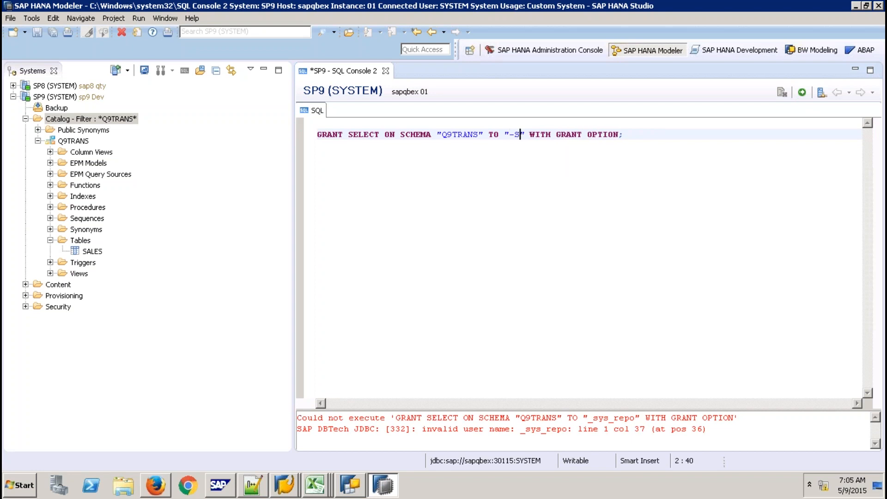
{"action": "key", "text": "BackSpace"}
{"action": "key", "text": "BackSpace"}
{"action": "type", "text": "_SYS_"}
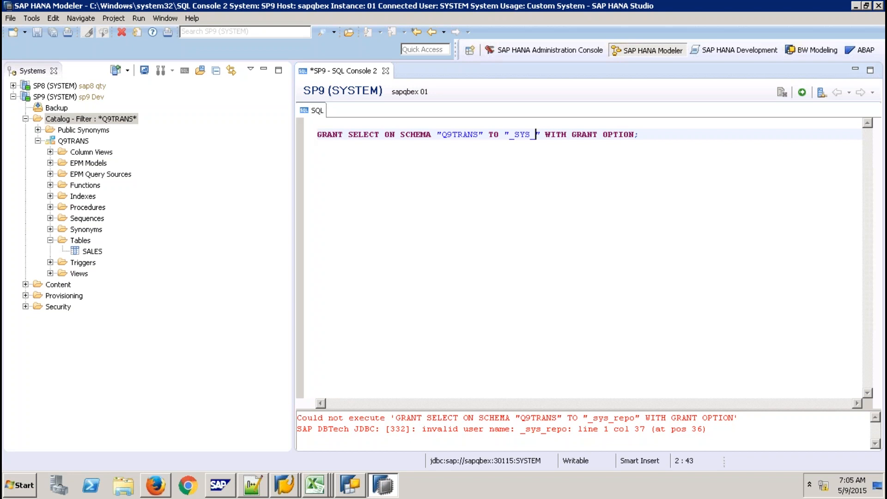
{"action": "type", "text": "REPO"}
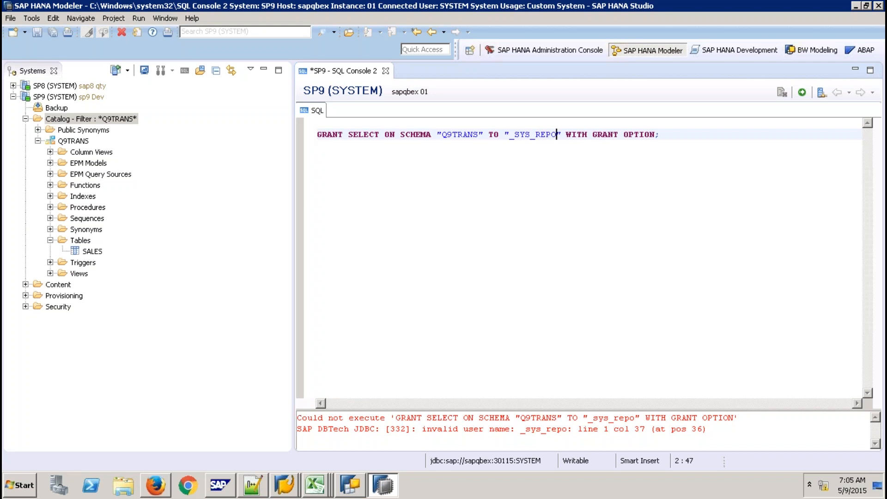
{"action": "left_click", "coordinate": [803, 92]}
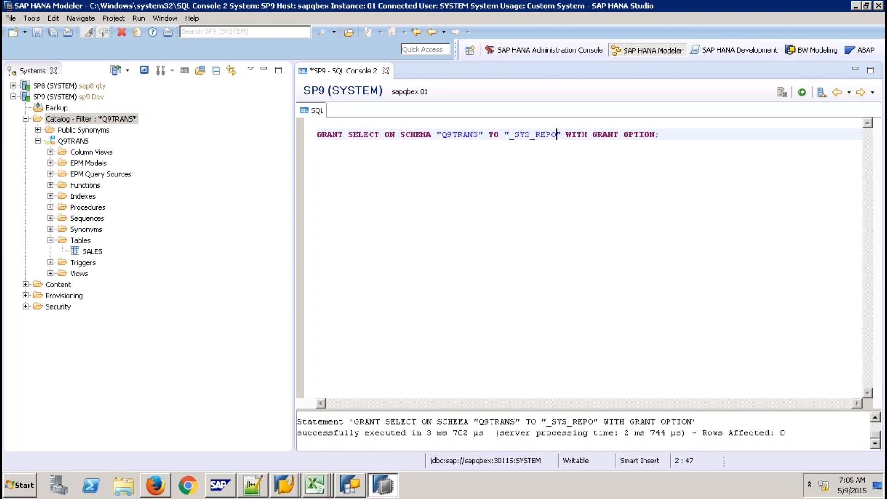
- Close the SQL console without saving the script
{"action": "left_click", "coordinate": [385, 71]}
{"action": "left_click", "coordinate": [491, 248]}
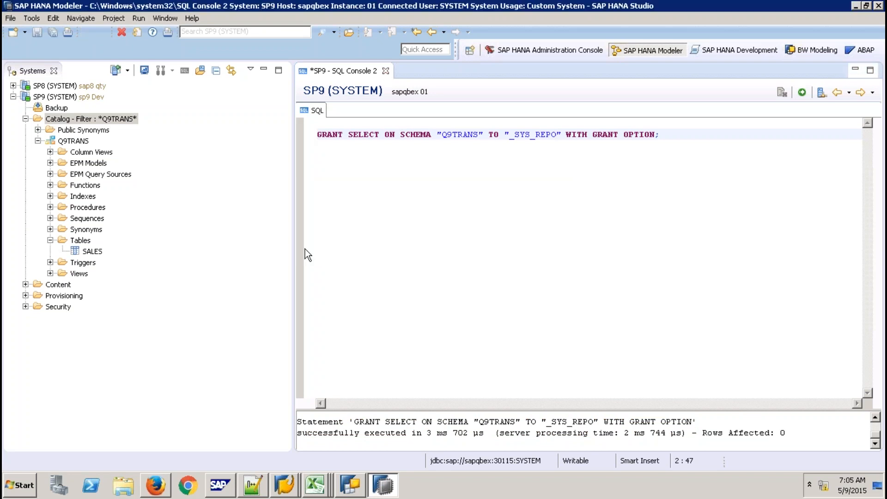
{"action": "left_click", "coordinate": [64, 285]}
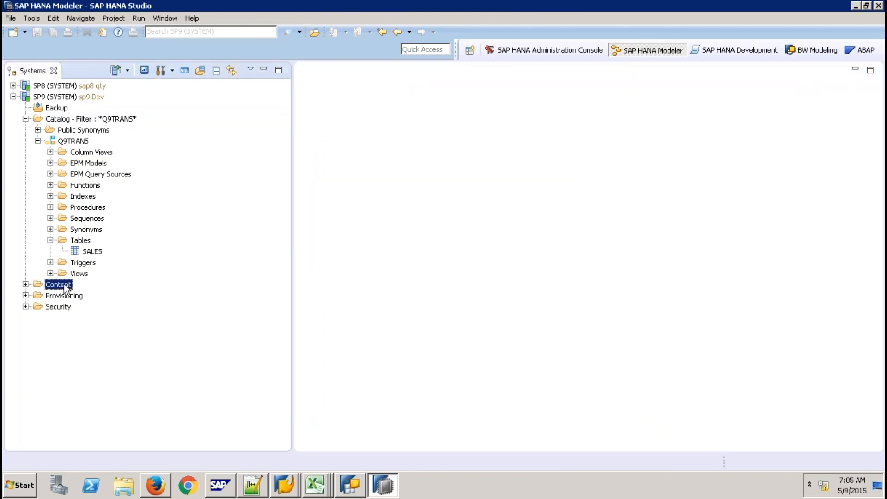
- Add a new package under Content named Q9PKTRANS, with matching description Q9PKTRANS
{"action": "right_click", "coordinate": [65, 286]}
{"action": "mouse_move", "coordinate": [118, 293]}
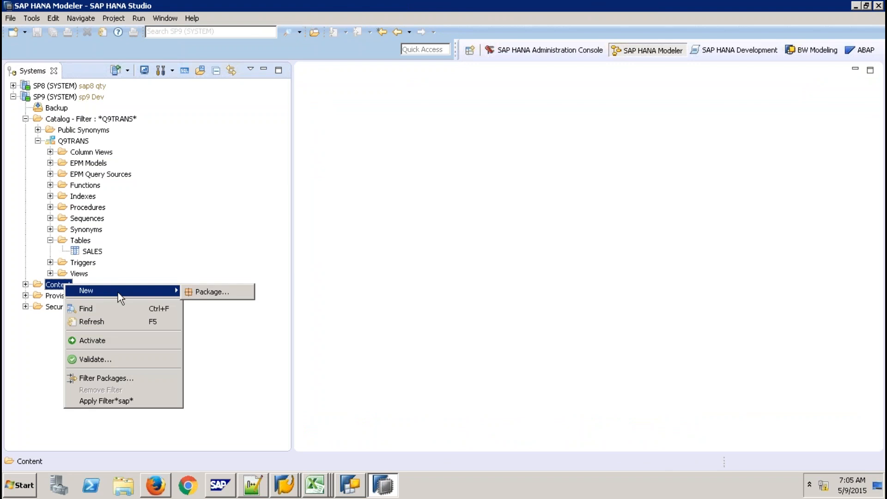
{"action": "left_click", "coordinate": [190, 293]}
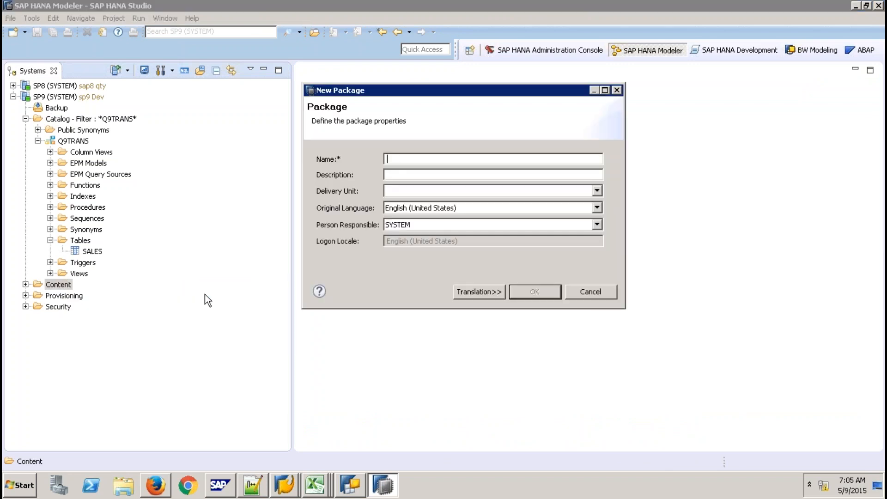
{"action": "type", "text": "Q"}
{"action": "key", "text": "BackSpace"}
{"action": "type", "text": "Q9"}
{"action": "key", "text": "BackSpace"}
{"action": "key", "text": "BackSpace"}
{"action": "type", "text": "Q9PKTRANS"}
{"action": "left_click", "coordinate": [388, 174]}
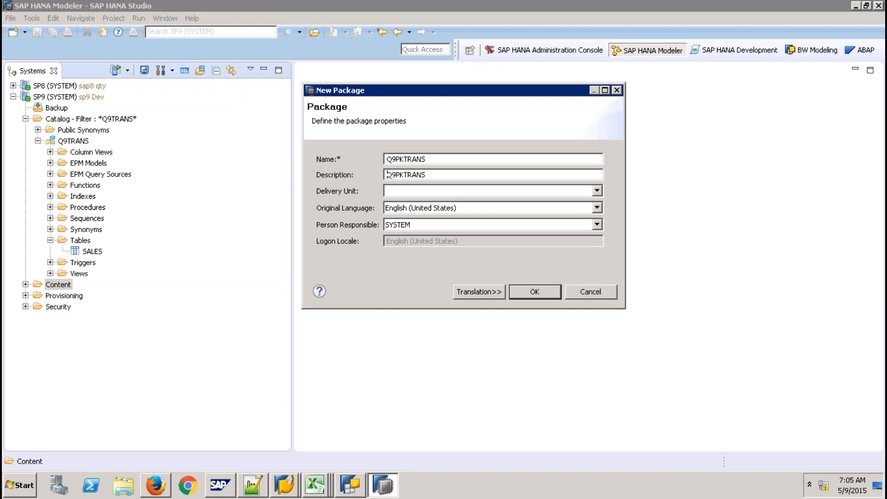
{"action": "left_click", "coordinate": [541, 291]}
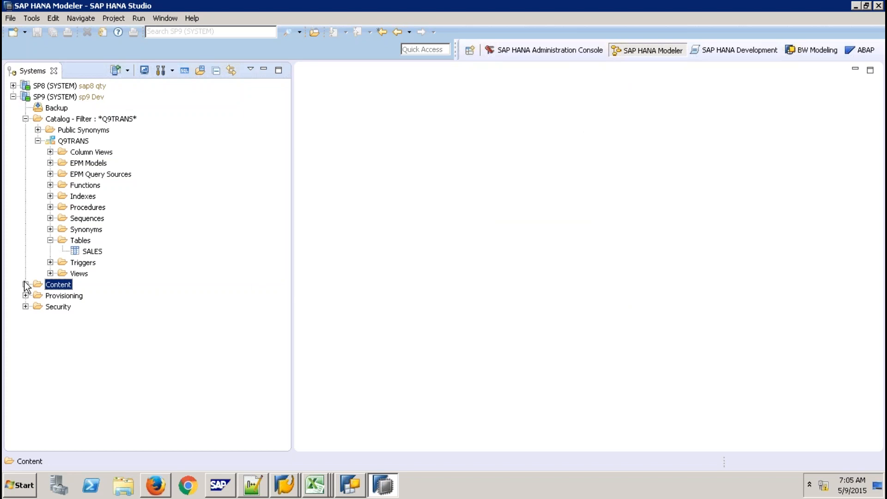
- Apply a Q9PKTRANS package filter to Content and select the listed Q9PKTRANS package
{"action": "right_click", "coordinate": [53, 286]}
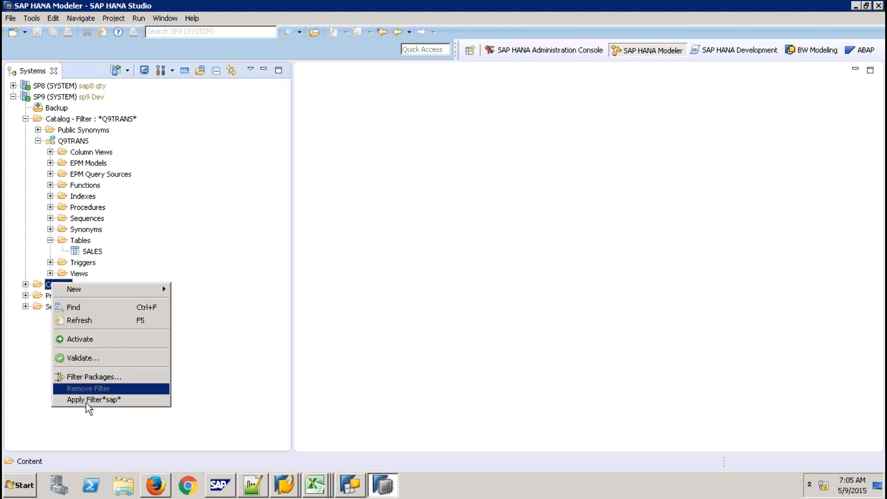
{"action": "left_click", "coordinate": [104, 378]}
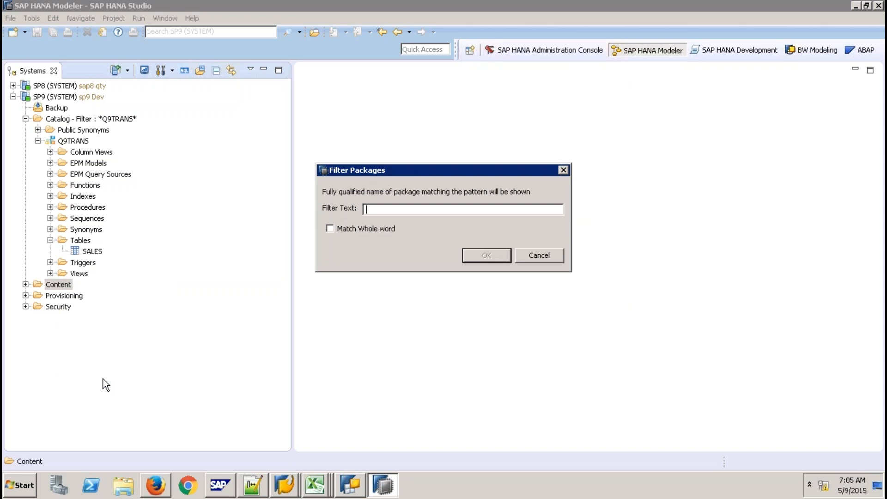
{"action": "type", "text": "Q9PKTRANS"}
{"action": "key", "text": "Return"}
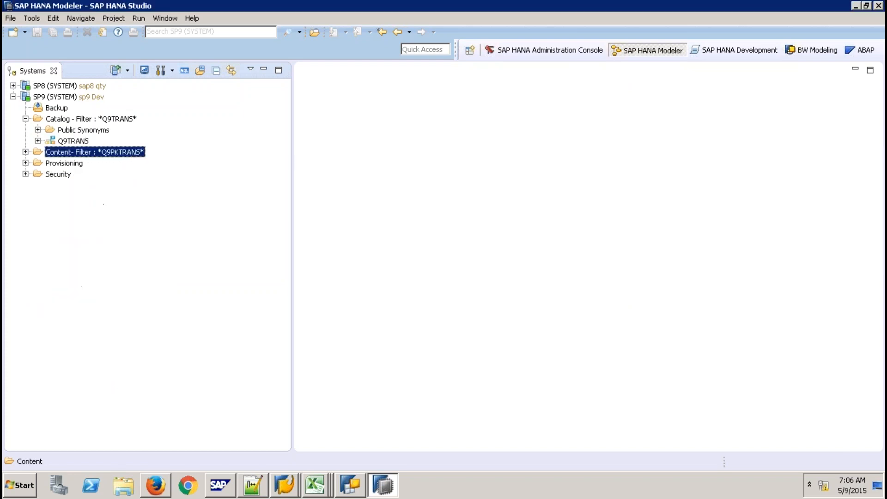
{"action": "left_click", "coordinate": [25, 152]}
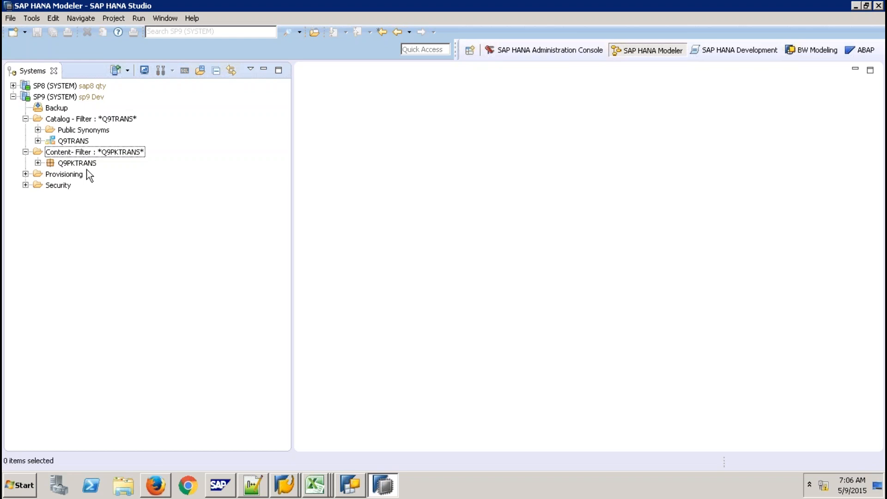
{"action": "left_click", "coordinate": [81, 163]}
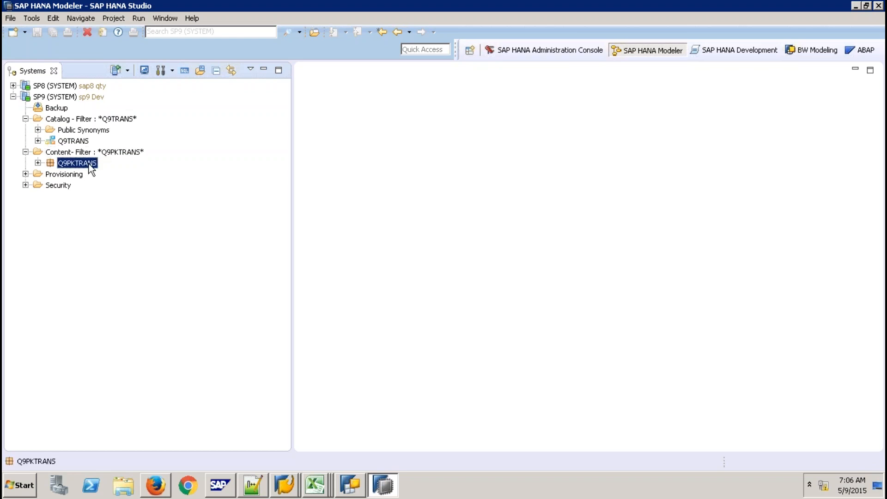
- Create analytic view ZAV_SALES in Q9PKTRANS and select its Data Foundation node
{"action": "right_click", "coordinate": [91, 167]}
{"action": "mouse_move", "coordinate": [171, 191]}
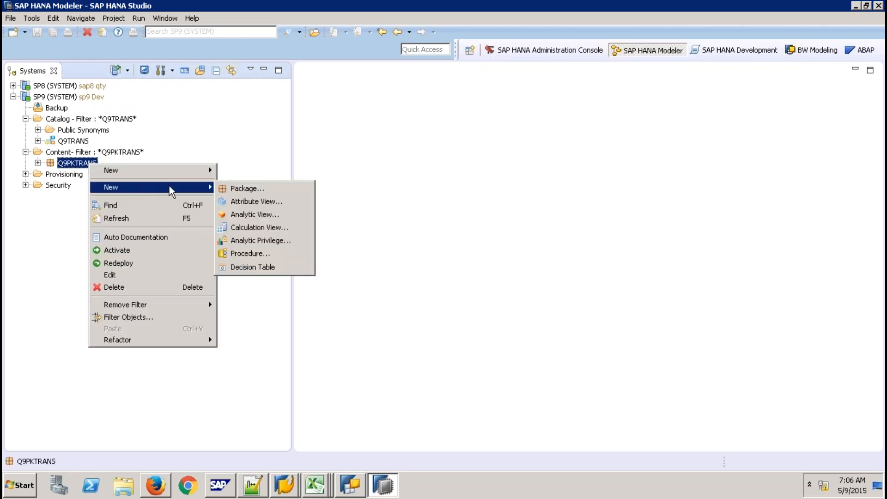
{"action": "left_click", "coordinate": [259, 213]}
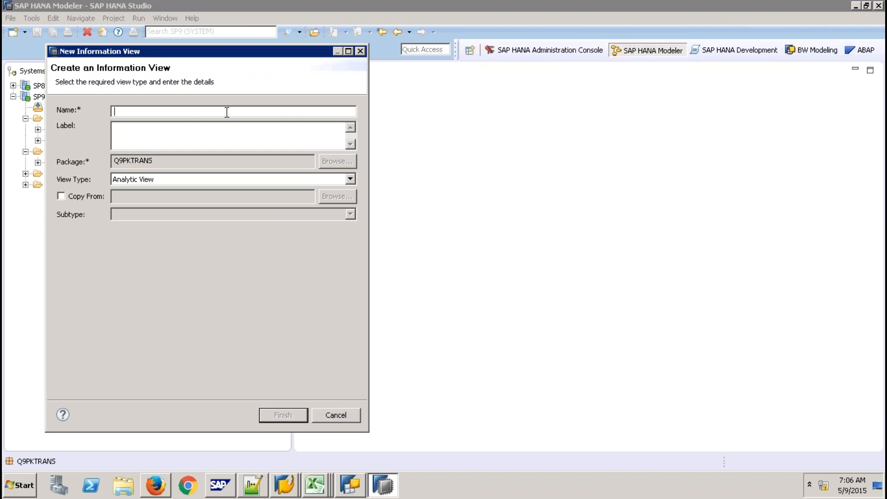
{"action": "type", "text": "ZAV_SALES"}
{"action": "left_click", "coordinate": [294, 418]}
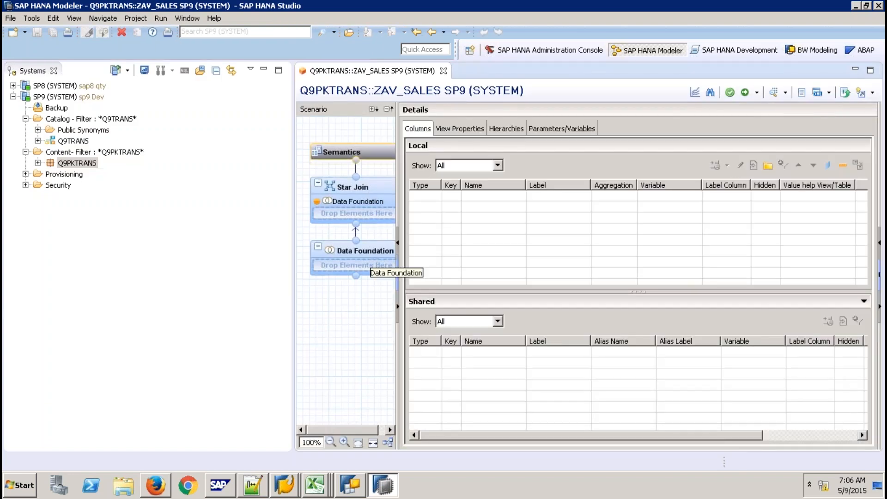
{"action": "left_click", "coordinate": [369, 261]}
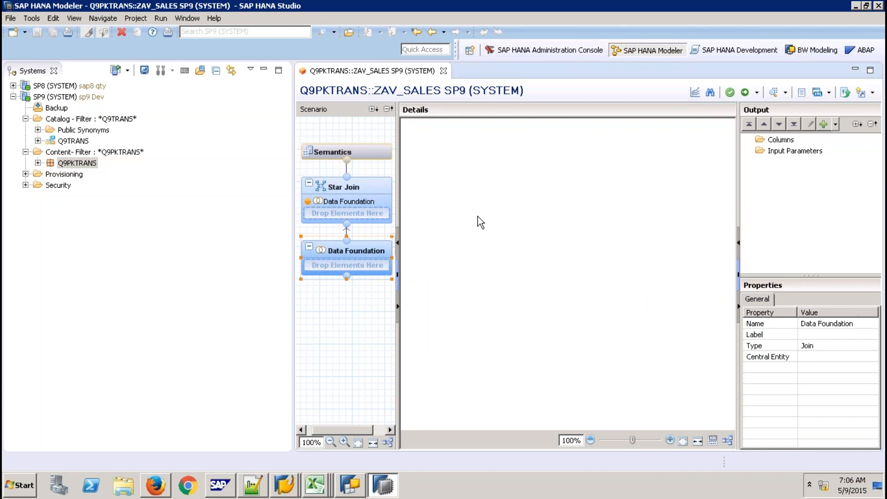
- Add the SALES table from schema Q9TRANS to the data foundation
{"action": "right_click", "coordinate": [478, 217]}
{"action": "left_click", "coordinate": [503, 222]}
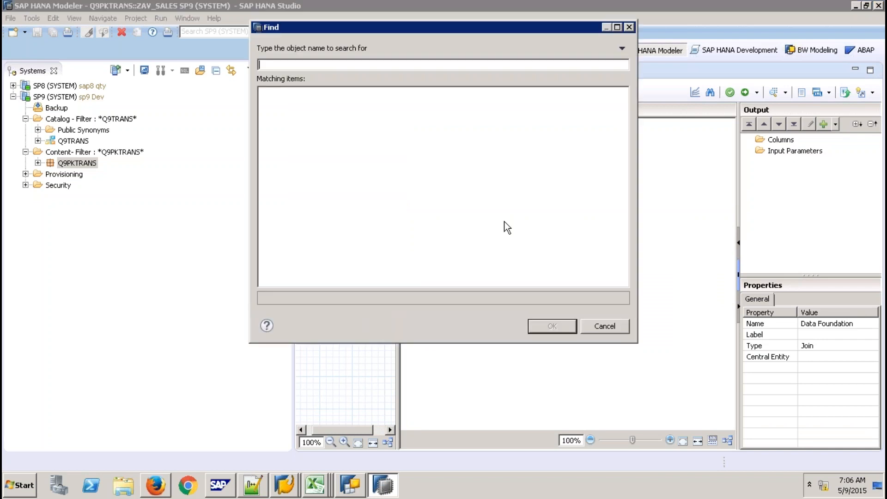
{"action": "type", "text": "SALES"}
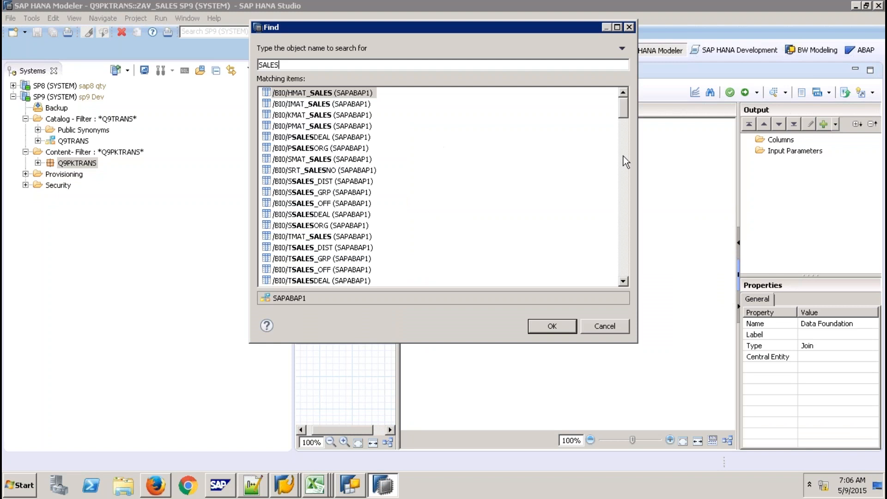
{"action": "left_click", "coordinate": [625, 172]}
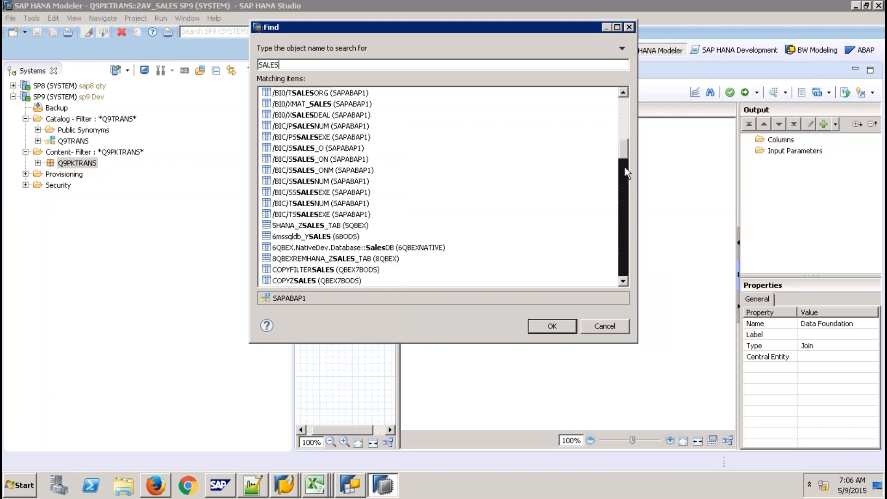
{"action": "left_click", "coordinate": [623, 198]}
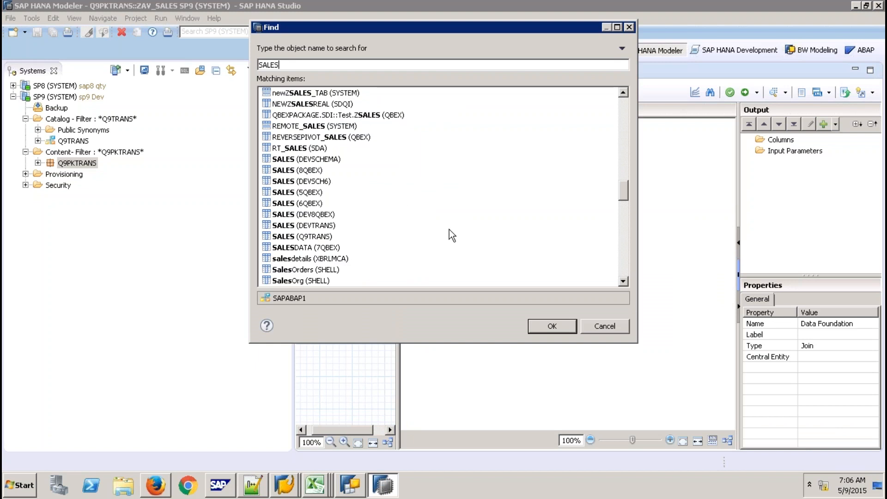
{"action": "left_click", "coordinate": [314, 236]}
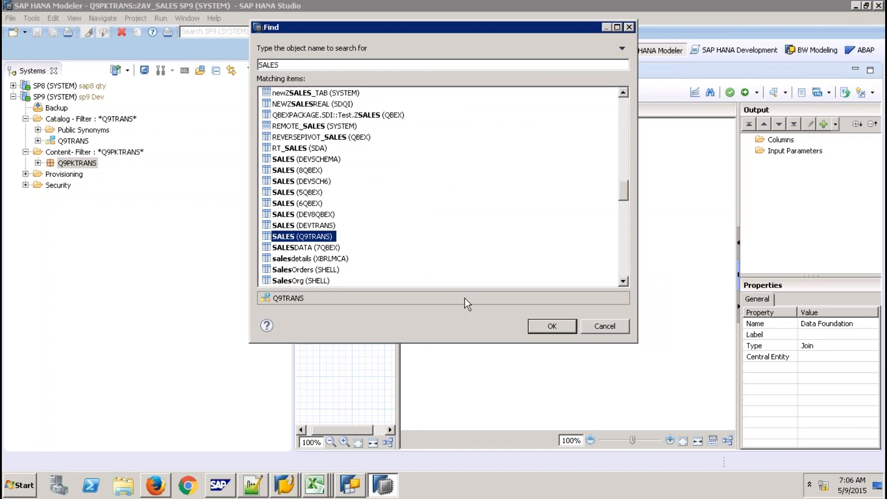
{"action": "left_click", "coordinate": [549, 326]}
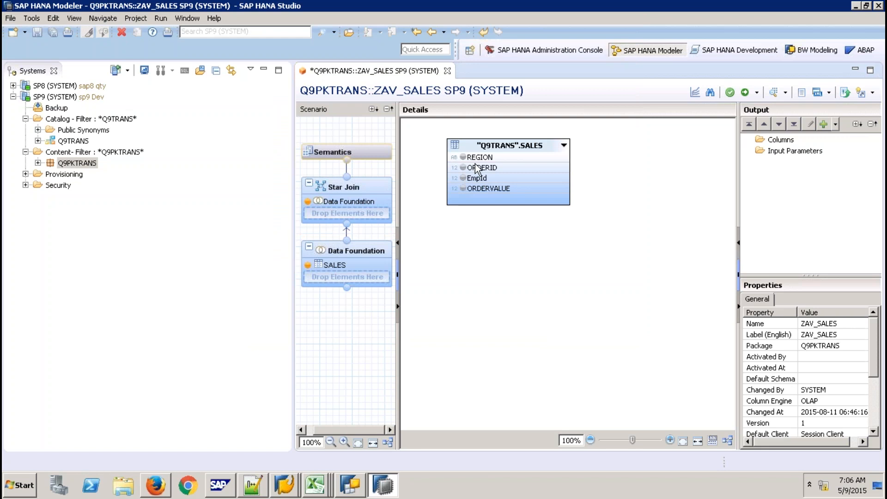
- Add the REGION, ORDERID, EmpId and ORDERVALUE columns to the view output
{"action": "left_click", "coordinate": [483, 158]}
{"action": "left_click", "coordinate": [503, 189], "text": "shift"}
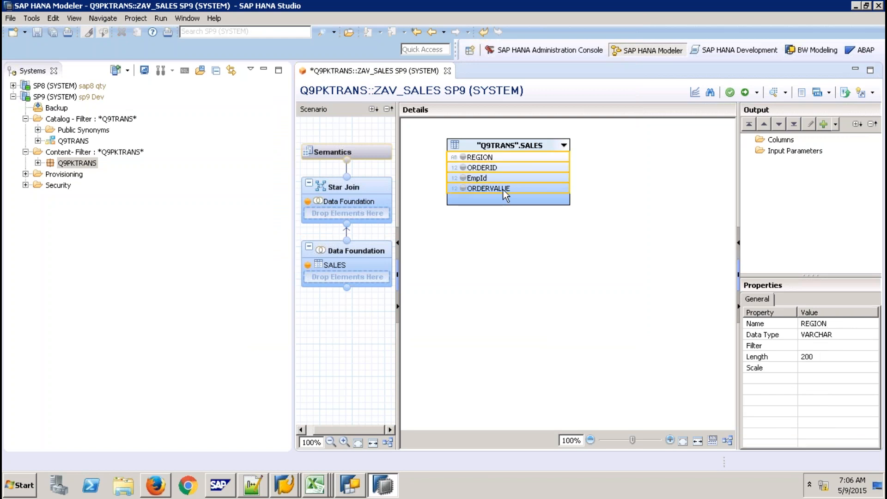
{"action": "right_click", "coordinate": [503, 190]}
{"action": "left_click", "coordinate": [516, 195]}
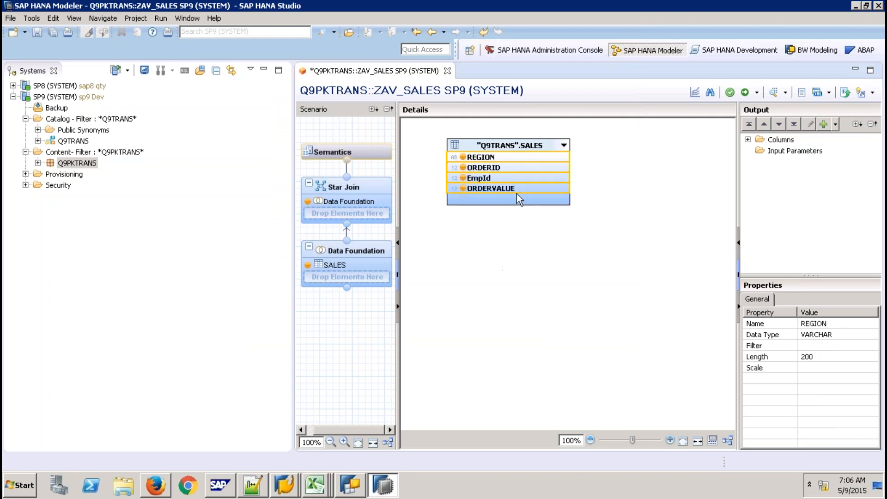
{"action": "left_click", "coordinate": [366, 151]}
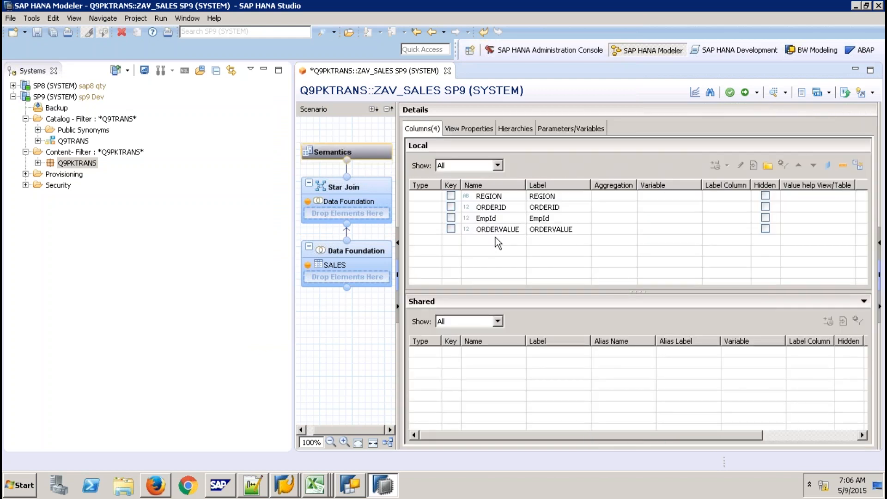
- Auto-assign column types, then set ORDERID and EmpId to Attribute so ORDERVALUE is the only measure
{"action": "left_click", "coordinate": [858, 165]}
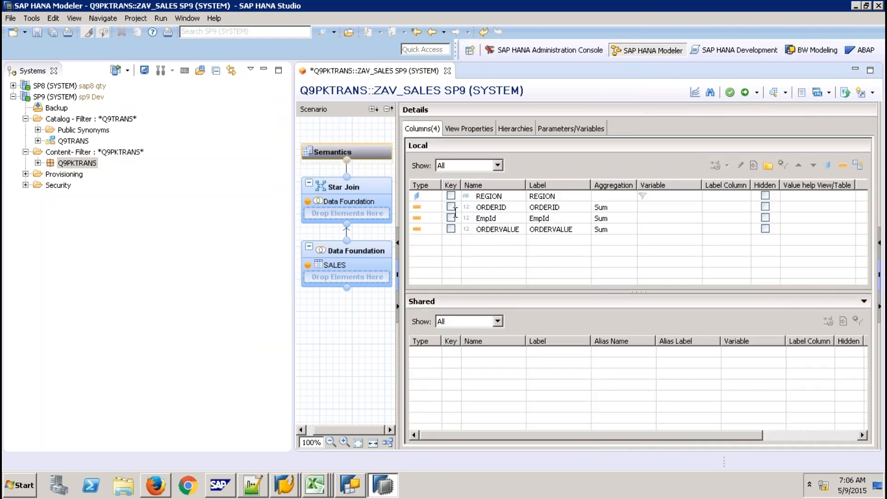
{"action": "left_click", "coordinate": [423, 207]}
{"action": "left_click", "coordinate": [435, 207]}
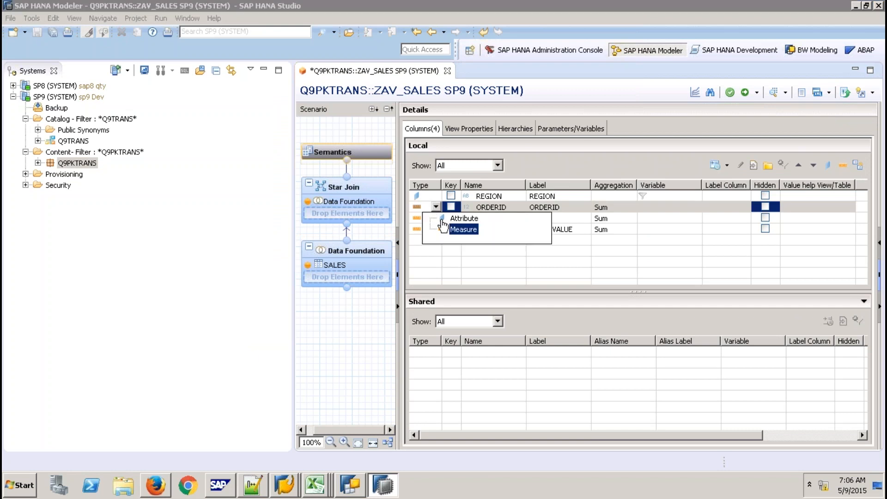
{"action": "left_click", "coordinate": [461, 218]}
{"action": "left_click", "coordinate": [436, 219]}
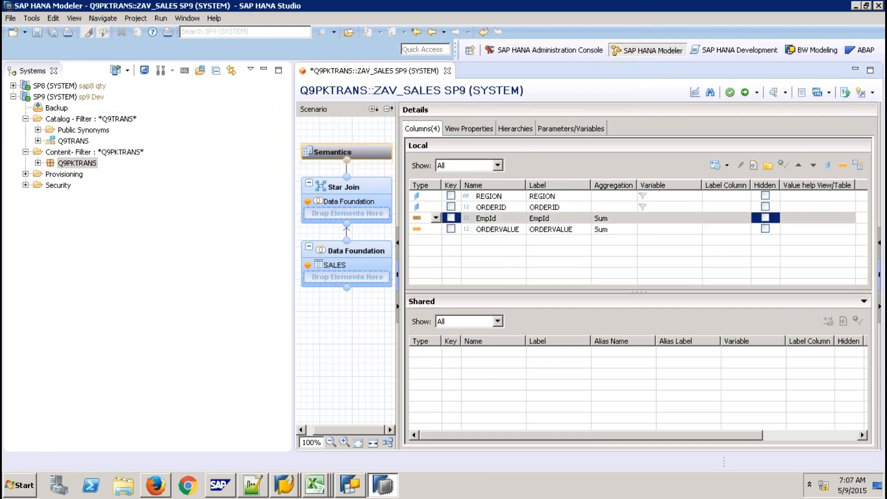
{"action": "left_click", "coordinate": [436, 218]}
{"action": "left_click", "coordinate": [461, 229]}
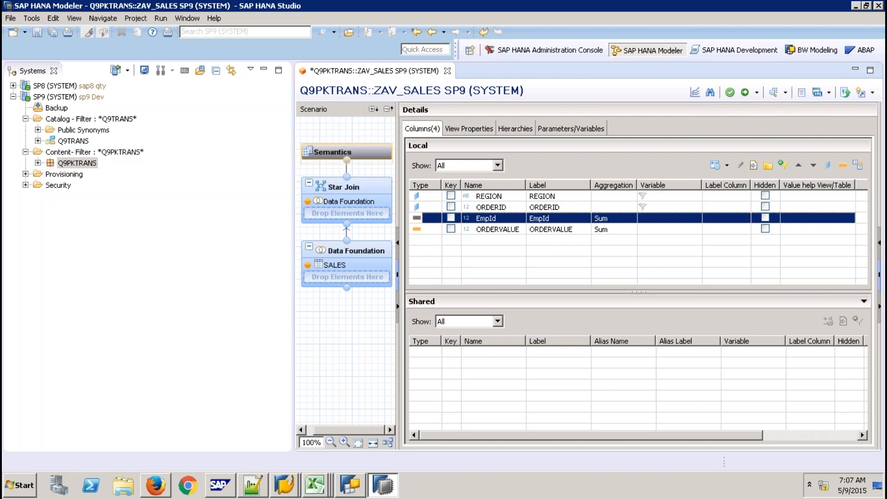
- Activate ZAV_SALES, check its 22 raw data rows in Data Preview, and close both editors
{"action": "left_click", "coordinate": [746, 93]}
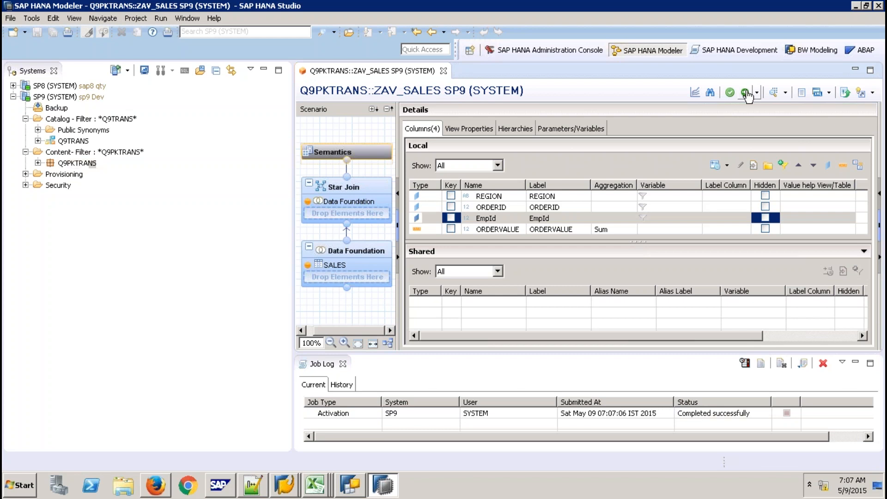
{"action": "left_click", "coordinate": [776, 96]}
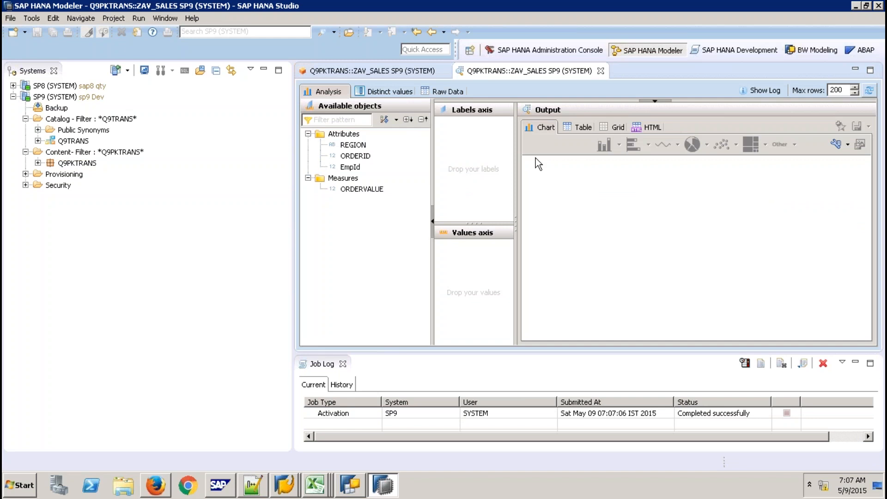
{"action": "left_click", "coordinate": [447, 90]}
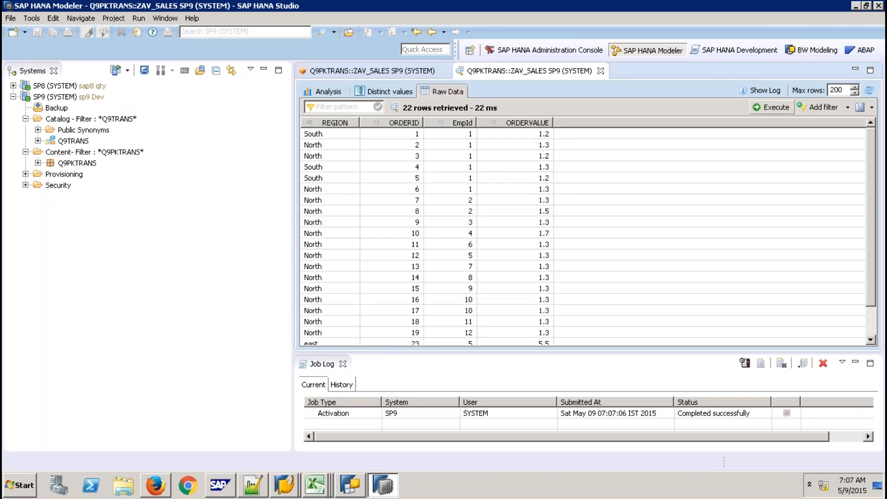
{"action": "left_click", "coordinate": [600, 70]}
{"action": "left_click", "coordinate": [443, 71]}
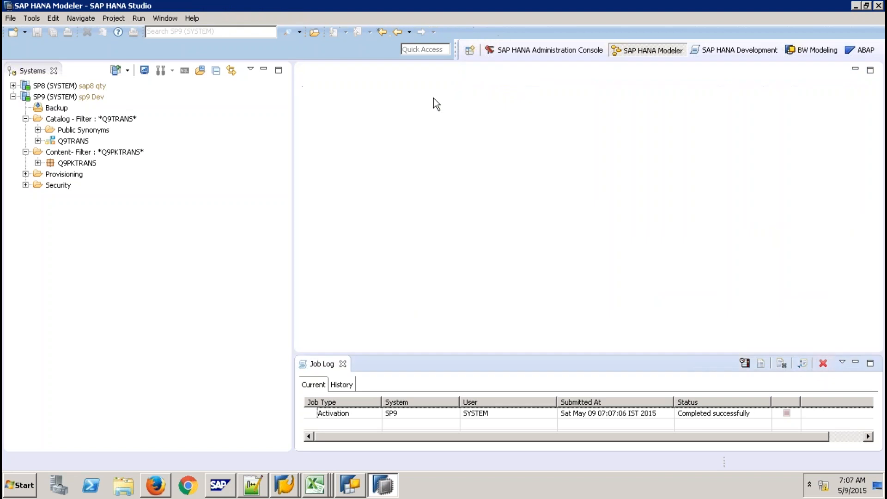
- Close the Job Log and filter SP8's Catalog to the Q9TRANS schema
{"action": "left_click", "coordinate": [343, 363]}
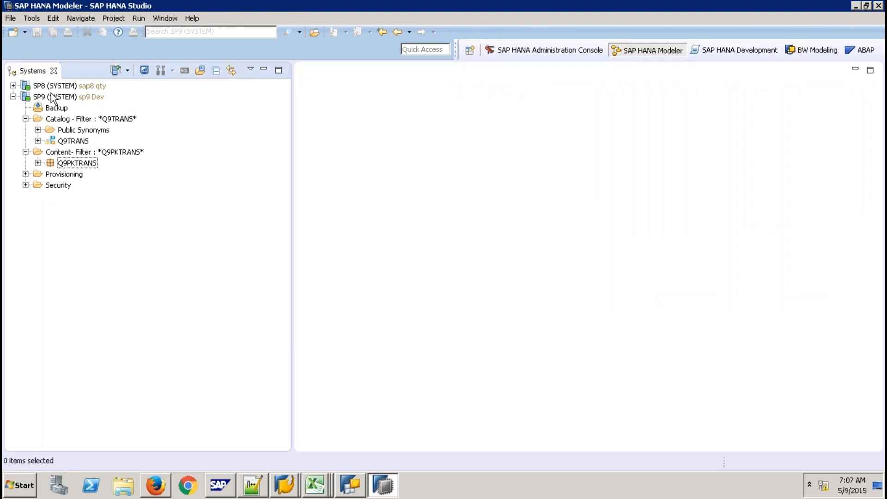
{"action": "left_click", "coordinate": [13, 85]}
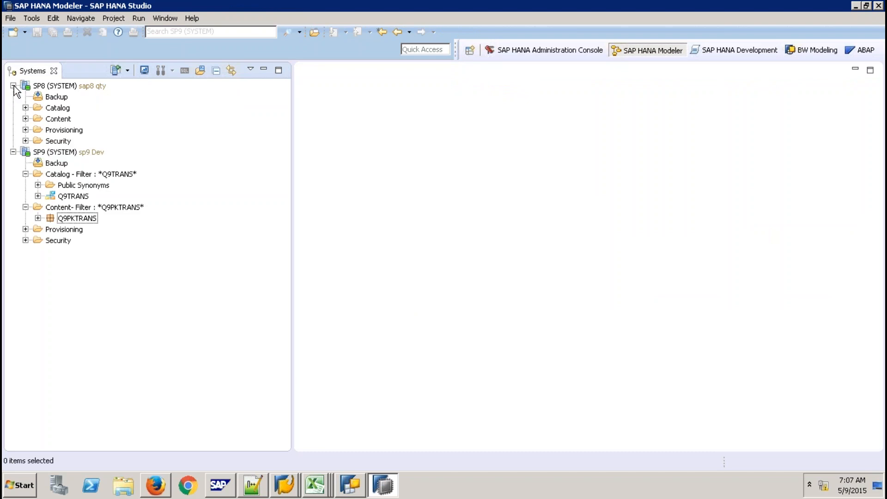
{"action": "right_click", "coordinate": [55, 108]}
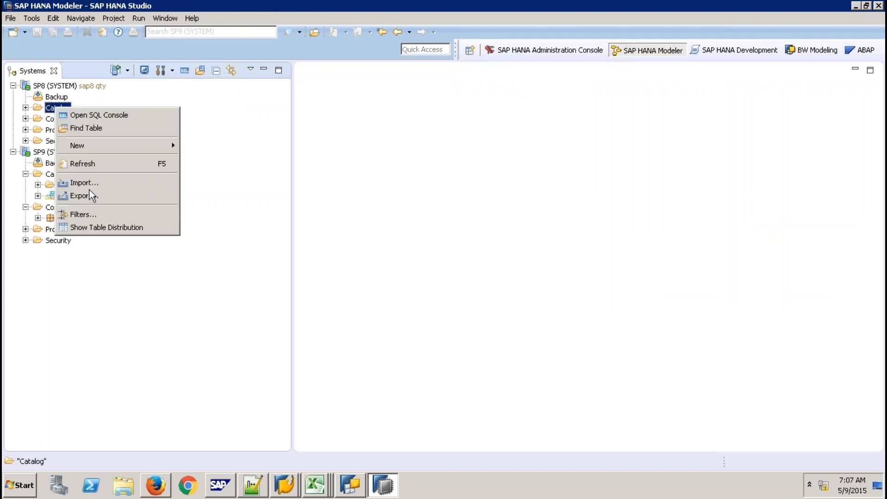
{"action": "left_click", "coordinate": [89, 214]}
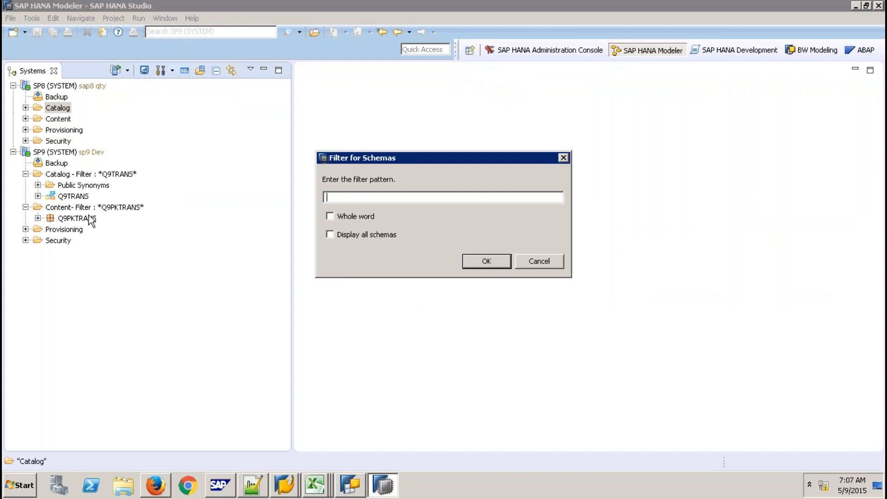
{"action": "type", "text": "Q9TRANS"}
{"action": "key", "text": "Return"}
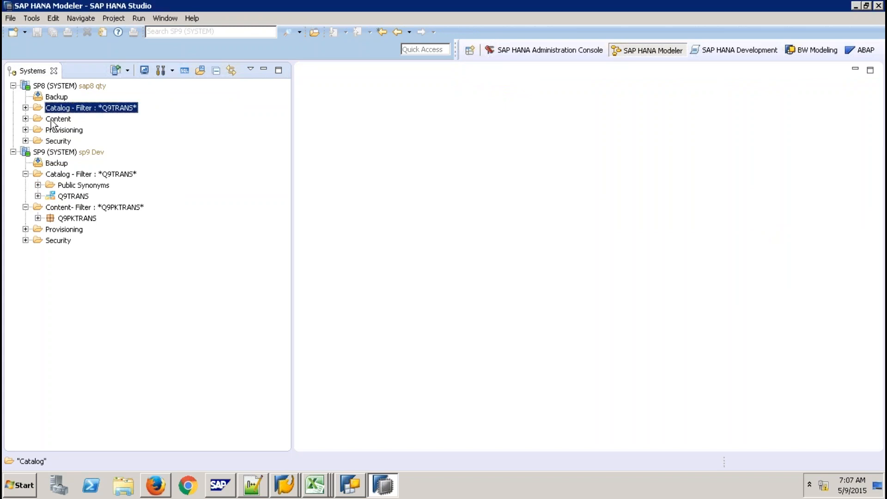
- Filter SP8's Content to the Q9PKTRANS package and expand the filtered Content and Catalog
{"action": "left_click", "coordinate": [51, 120]}
{"action": "right_click", "coordinate": [52, 120]}
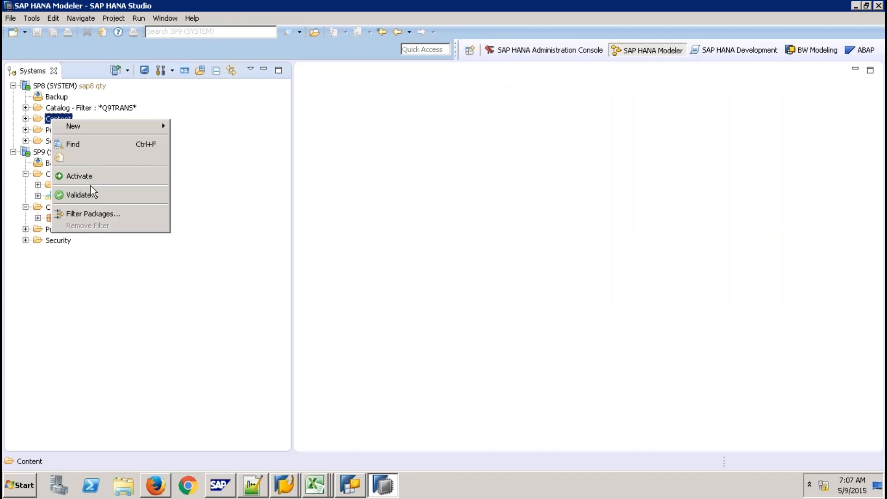
{"action": "left_click", "coordinate": [88, 214]}
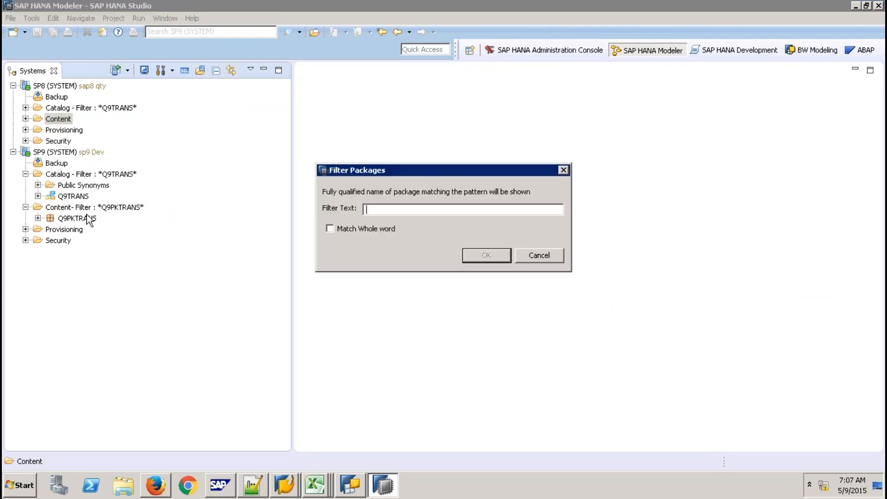
{"action": "type", "text": "Q9PKTRANS"}
{"action": "key", "text": "Return"}
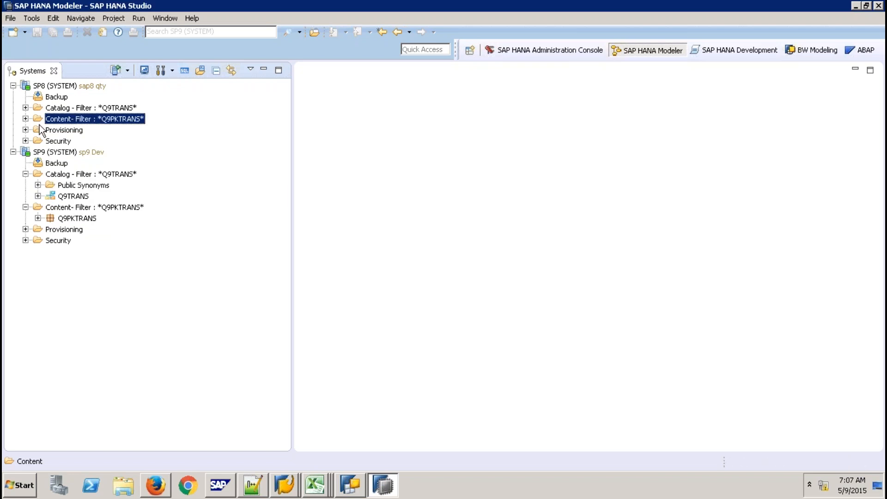
{"action": "left_click", "coordinate": [26, 118]}
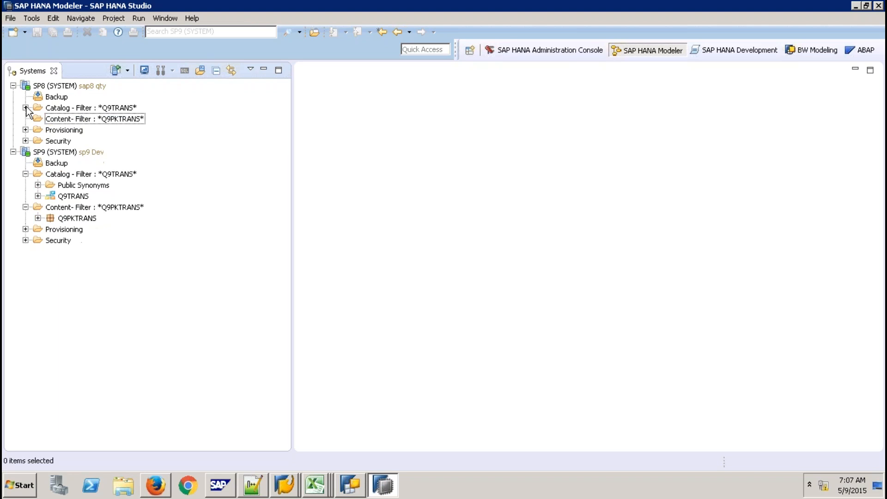
{"action": "left_click", "coordinate": [25, 108]}
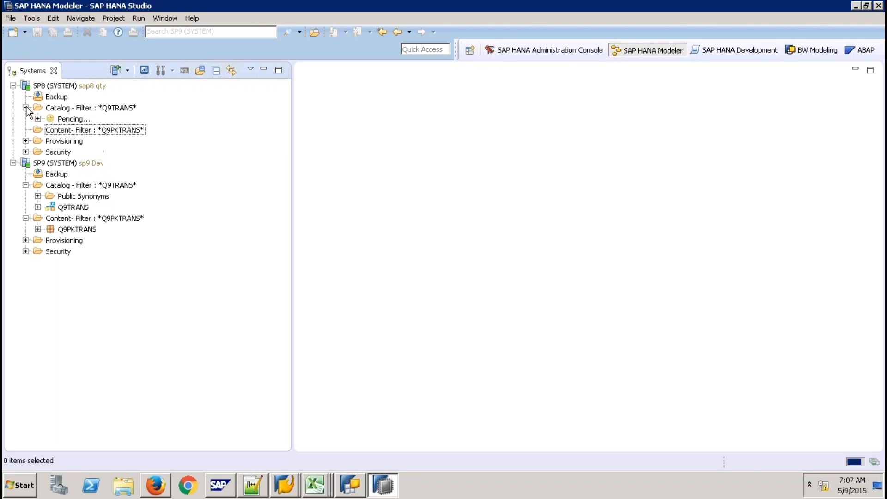
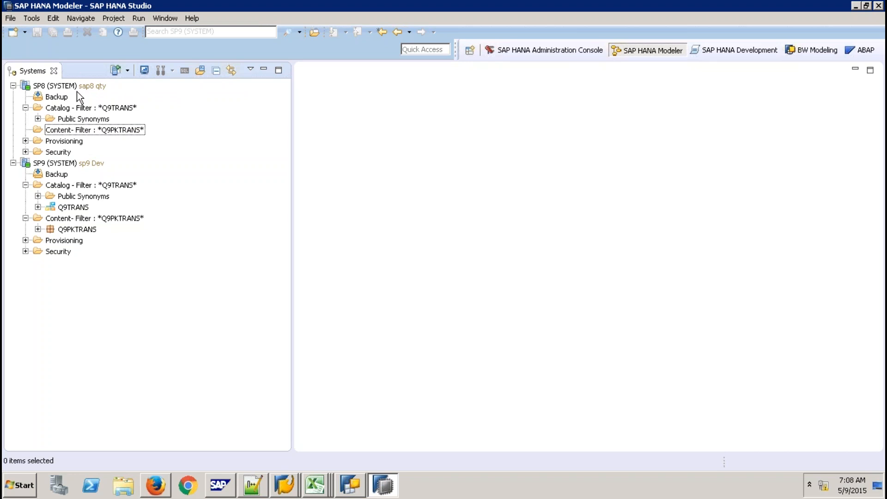
- Select the Q9TRANS schema in the dev system and bring up, then dismiss, its actions menu
{"action": "left_click", "coordinate": [79, 208]}
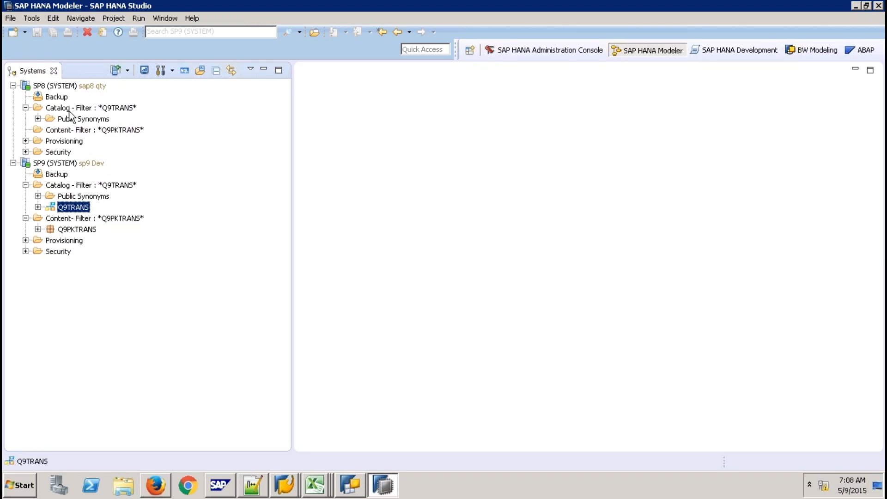
{"action": "left_click", "coordinate": [95, 111]}
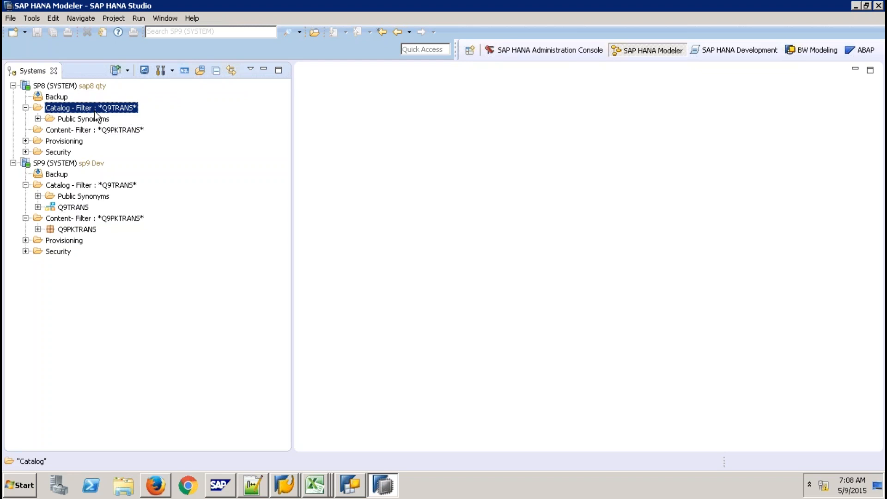
{"action": "left_click", "coordinate": [80, 208]}
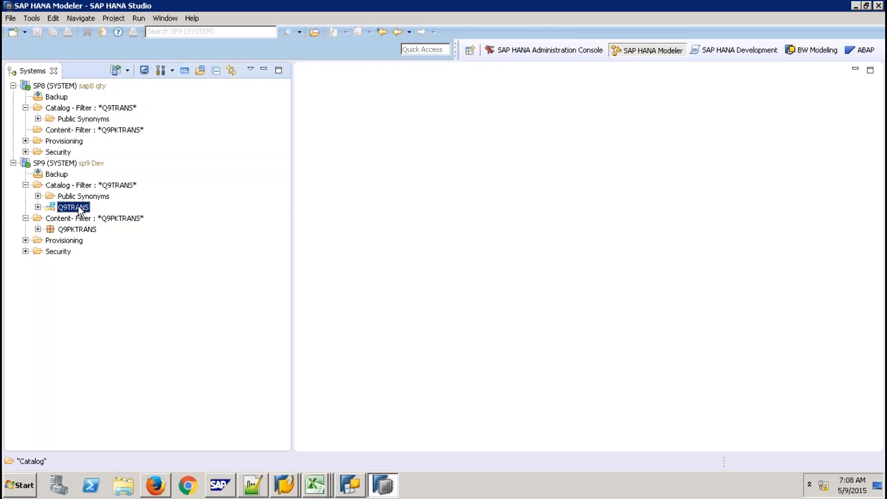
{"action": "right_click", "coordinate": [79, 211]}
{"action": "left_click", "coordinate": [129, 415]}
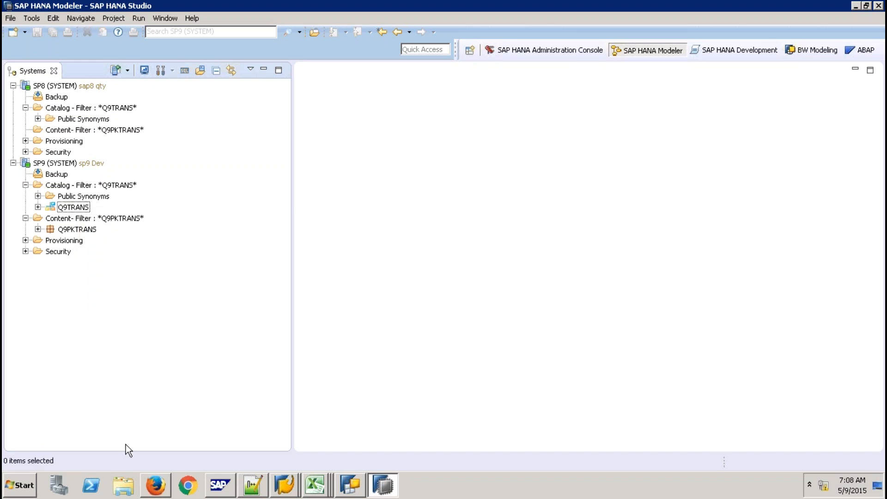
- In Explorer, browse the Desktop and look inside the Export Package folder
{"action": "left_click", "coordinate": [129, 491]}
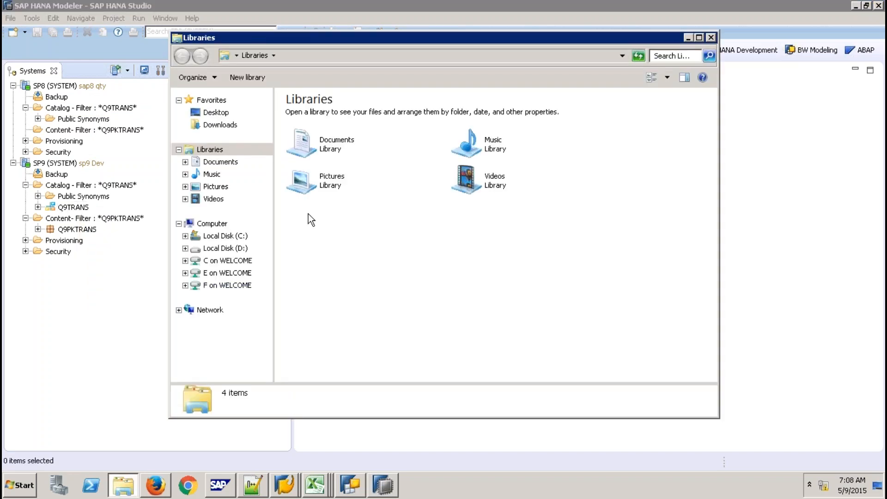
{"action": "left_click", "coordinate": [216, 112]}
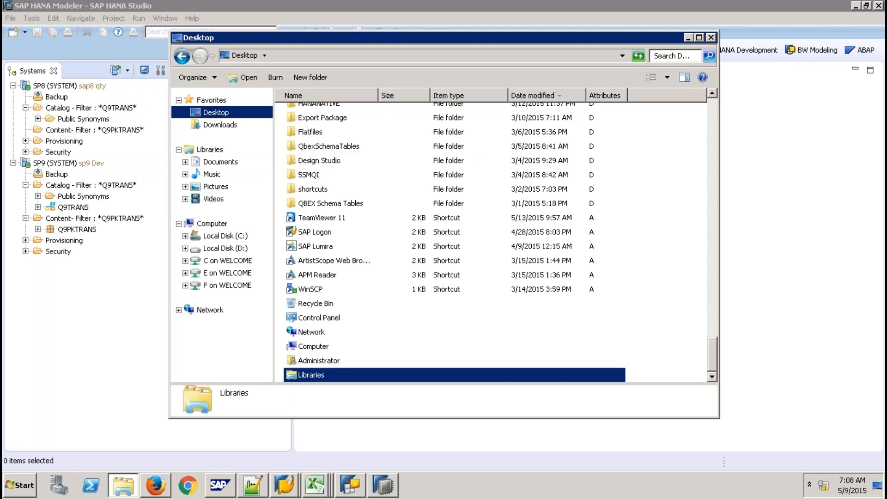
{"action": "left_click", "coordinate": [322, 118]}
{"action": "double_click", "coordinate": [323, 118]}
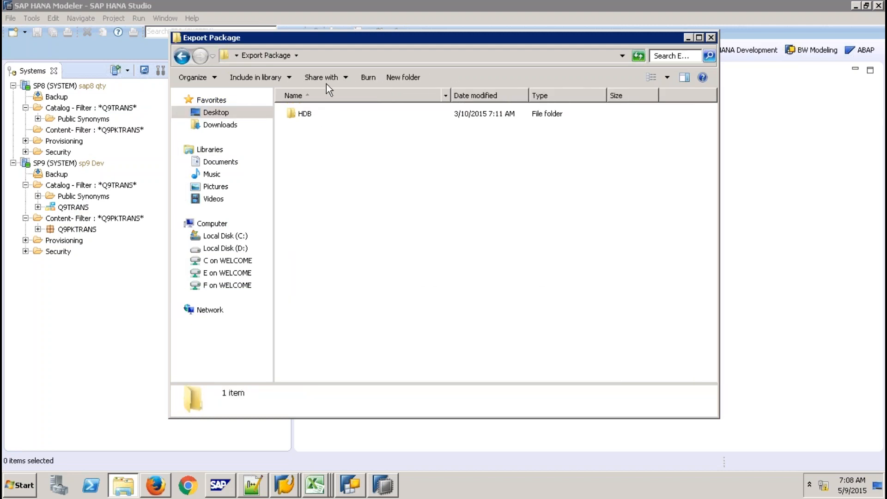
{"action": "left_click", "coordinate": [216, 112]}
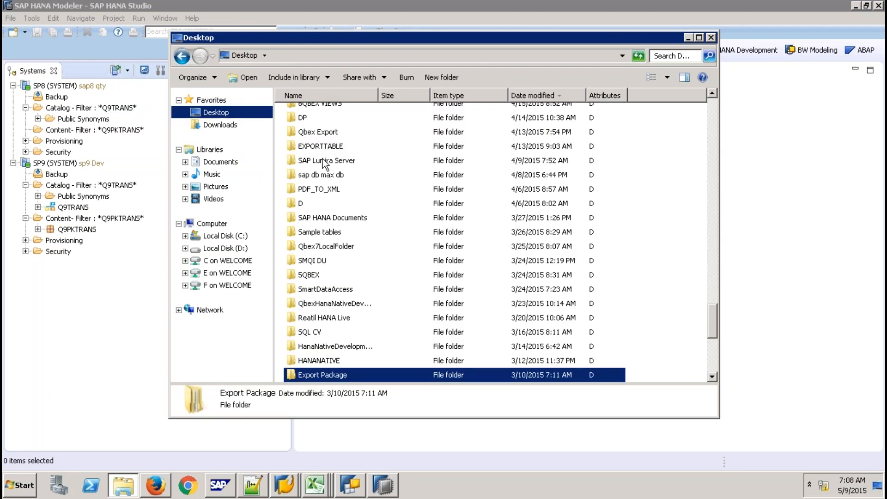
{"action": "left_click", "coordinate": [325, 162]}
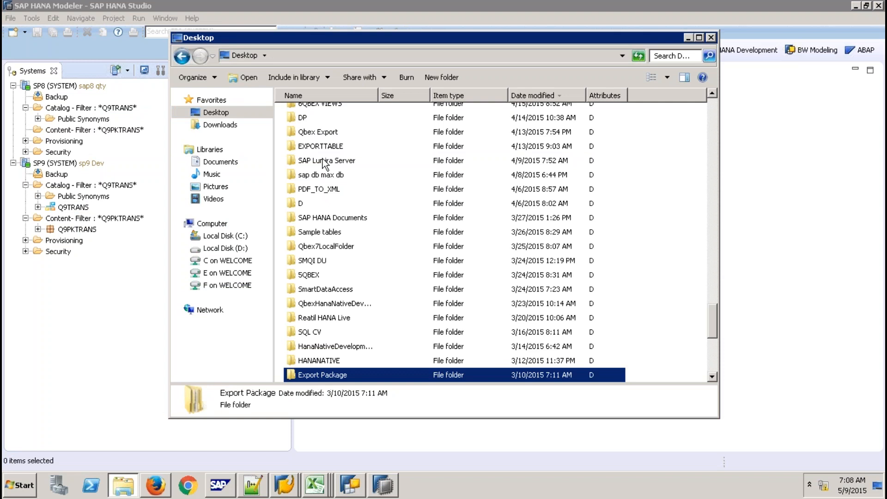
{"action": "type", "text": "empty"}
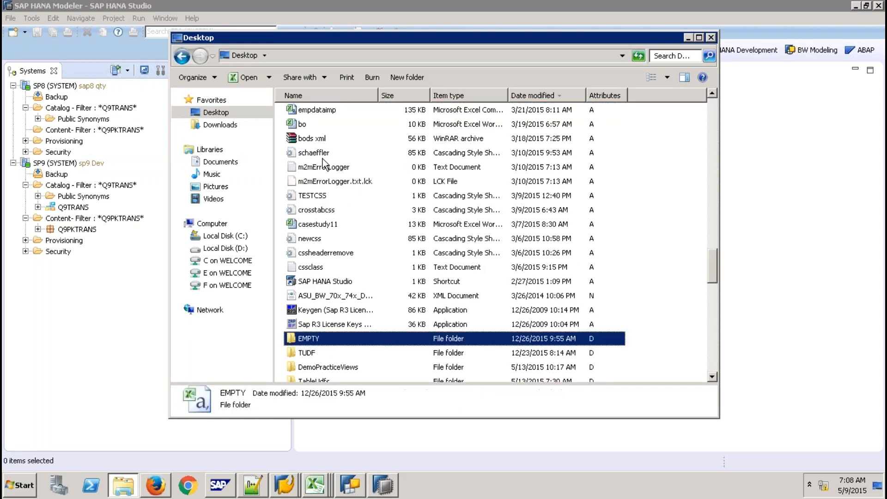
- Sort the Desktop by name, open Export Folder, and delete its export and index subfolders
{"action": "left_click", "coordinate": [542, 99]}
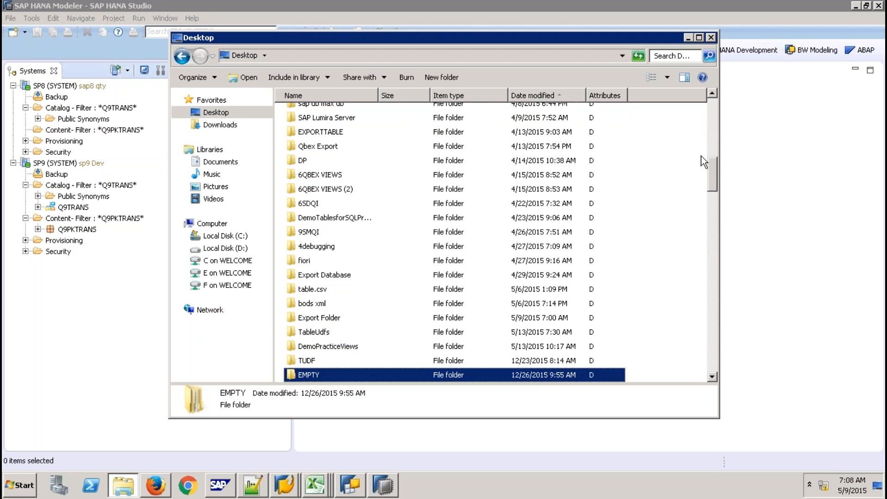
{"action": "left_click_drag", "start_coordinate": [709, 168], "coordinate": [701, 363]}
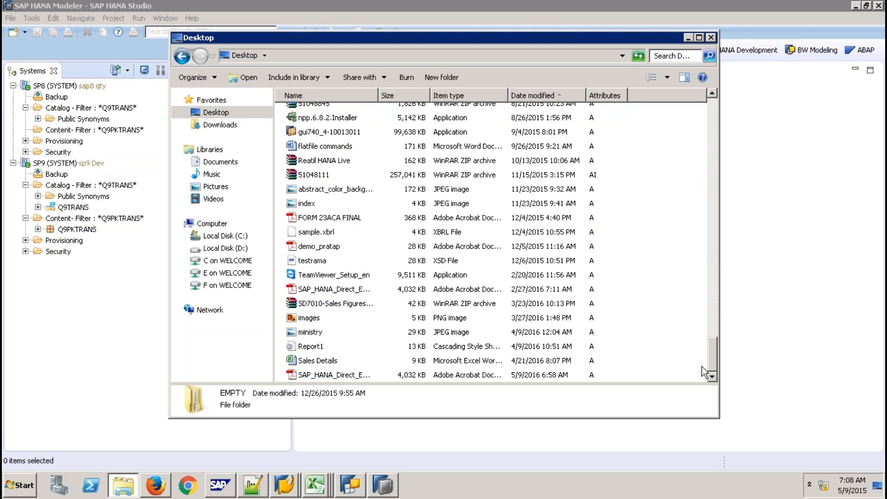
{"action": "left_click", "coordinate": [708, 273]}
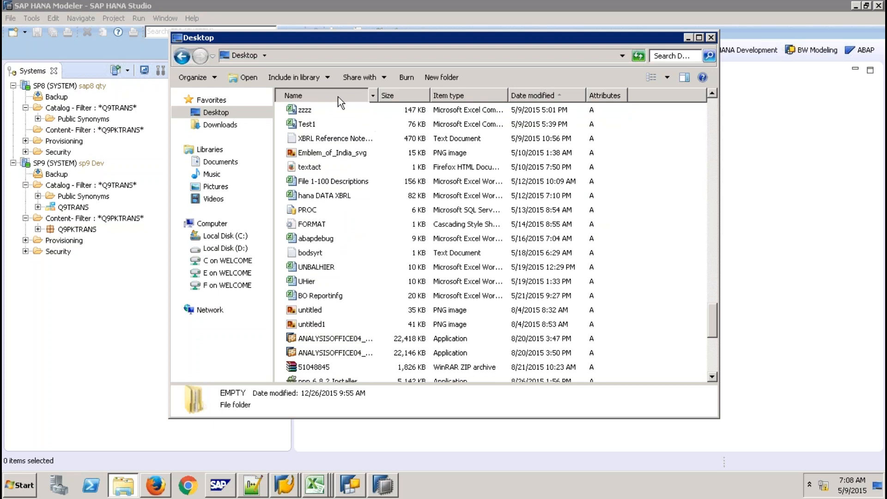
{"action": "left_click", "coordinate": [323, 95]}
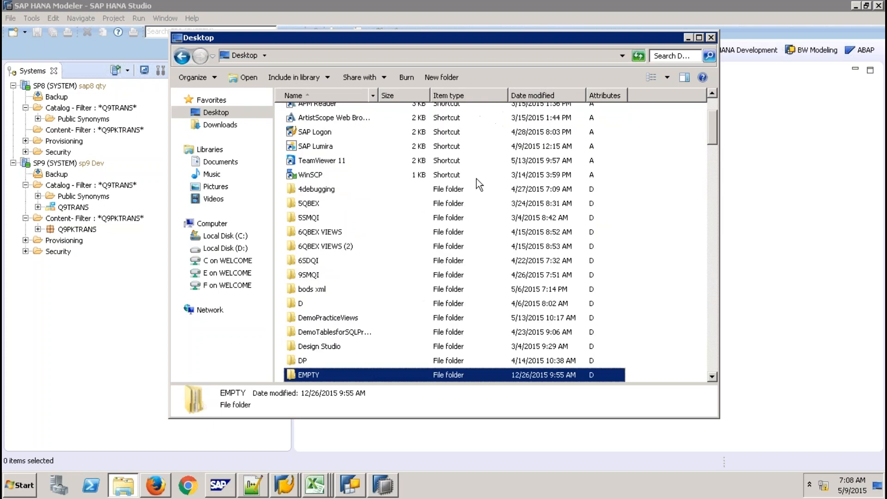
{"action": "left_click", "coordinate": [712, 364]}
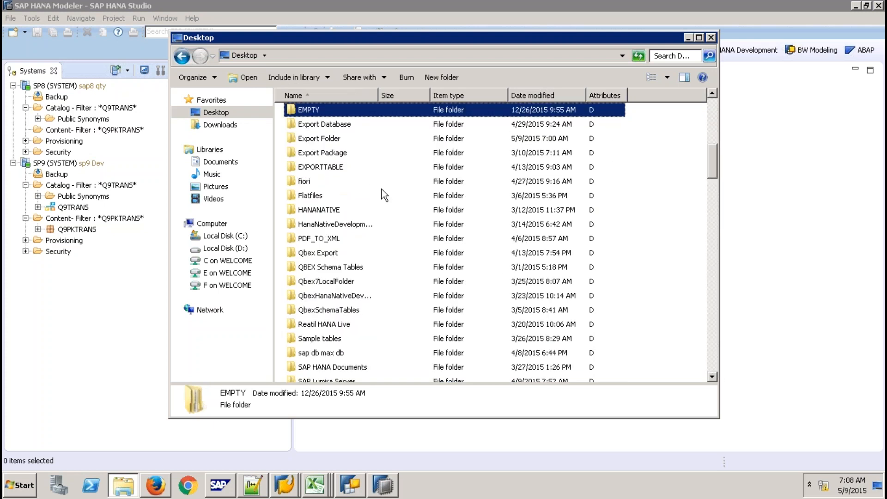
{"action": "double_click", "coordinate": [333, 139]}
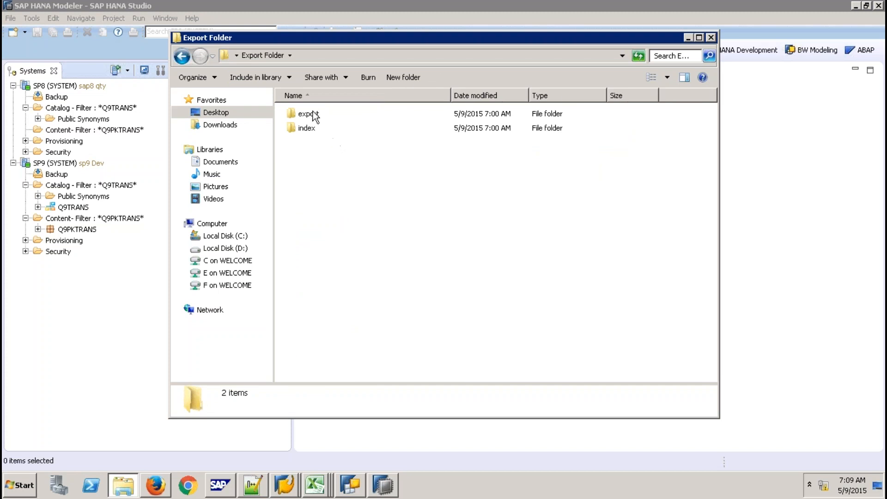
{"action": "left_click_drag", "start_coordinate": [278, 104], "coordinate": [362, 153]}
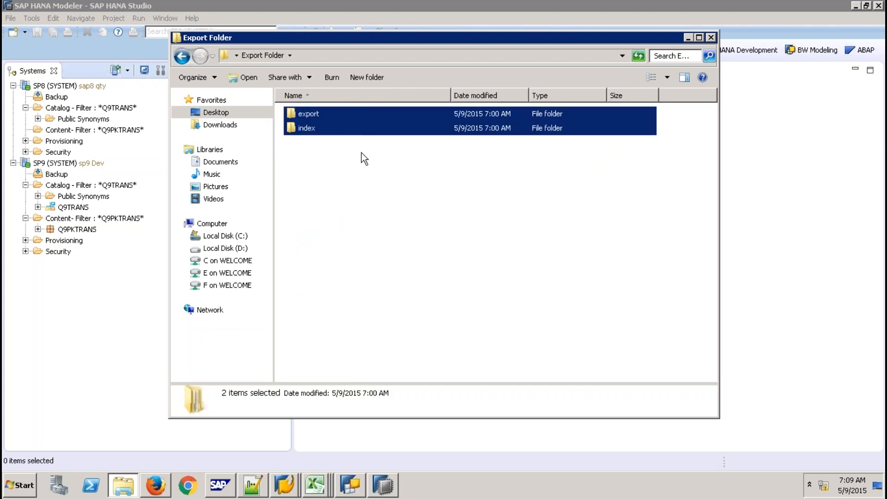
{"action": "key", "text": "Delete"}
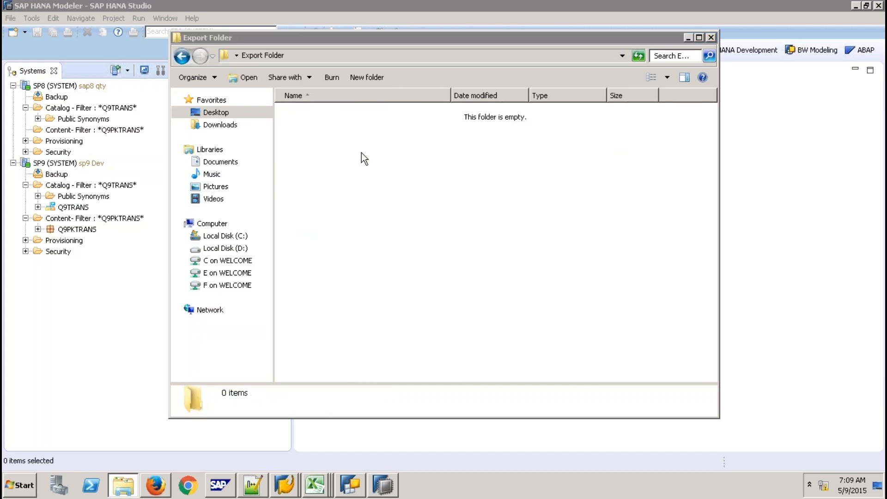
- Back in HANA Studio, start a catalog export of the Q9TRANS schema, then cancel it
{"action": "left_click", "coordinate": [107, 302]}
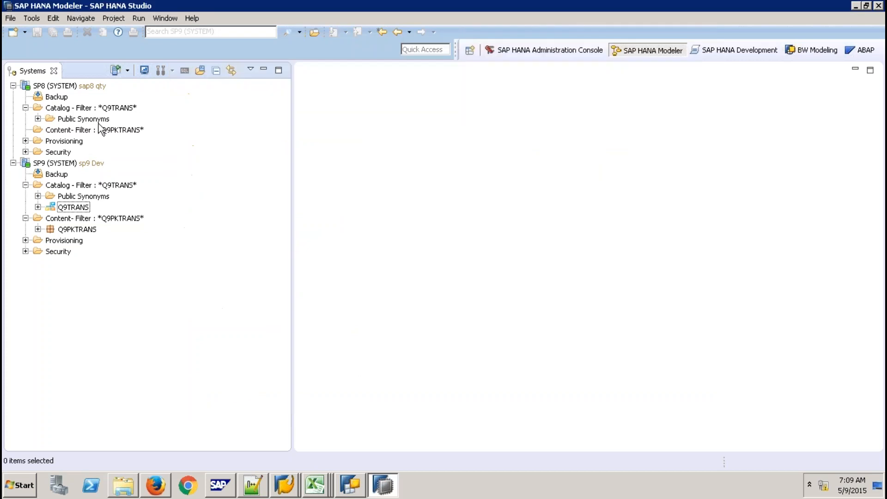
{"action": "left_click", "coordinate": [80, 209]}
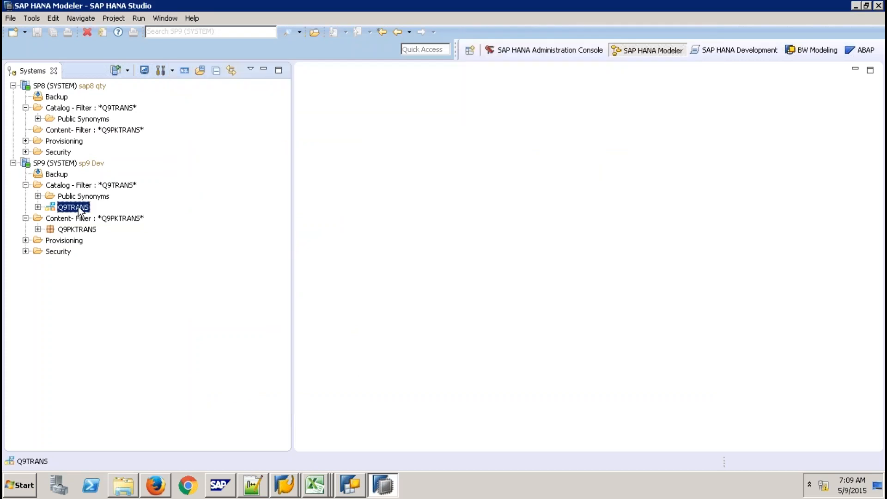
{"action": "right_click", "coordinate": [81, 211]}
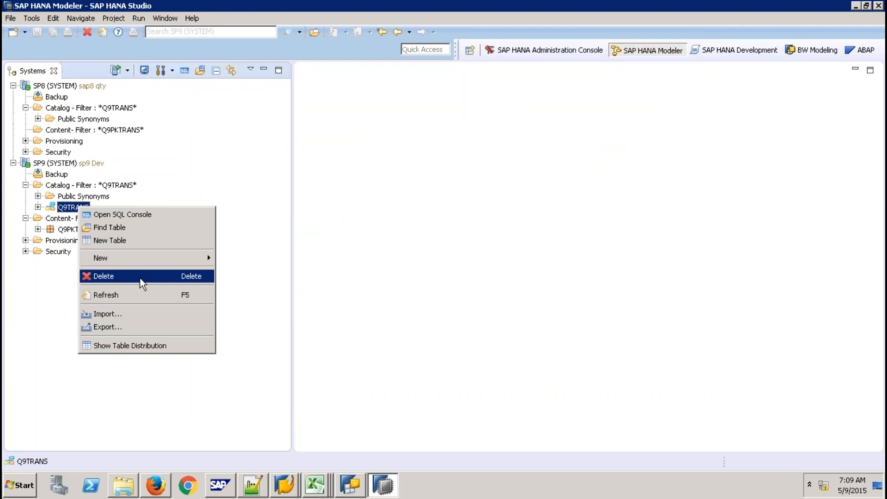
{"action": "key", "text": "Escape"}
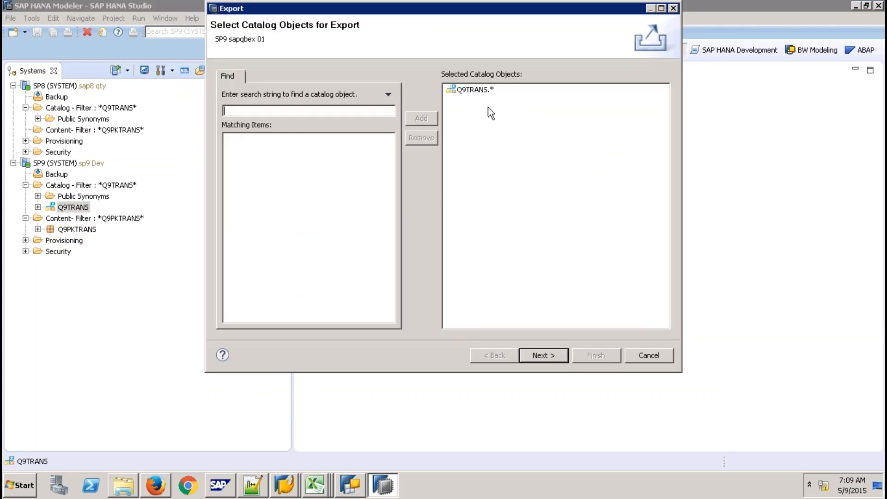
{"action": "left_click", "coordinate": [631, 354]}
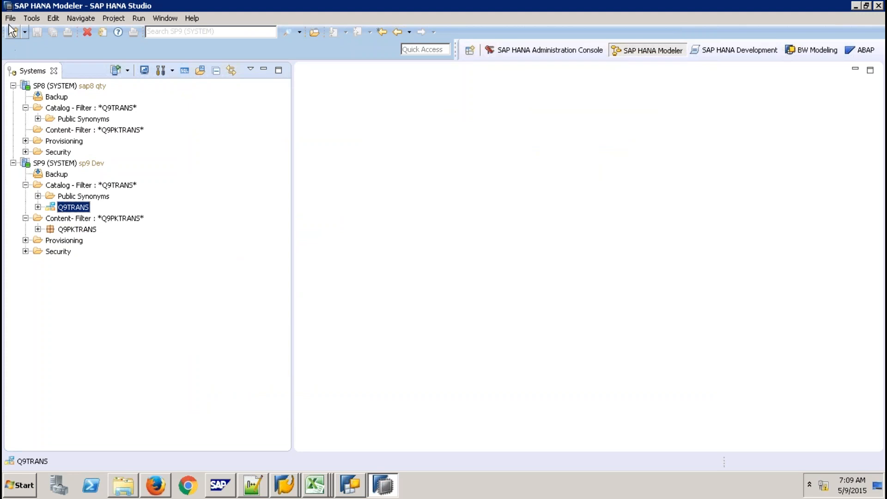
- Try the File > Export wizard with SAP HANA Catalog Objects, then cancel it
{"action": "left_click", "coordinate": [10, 18]}
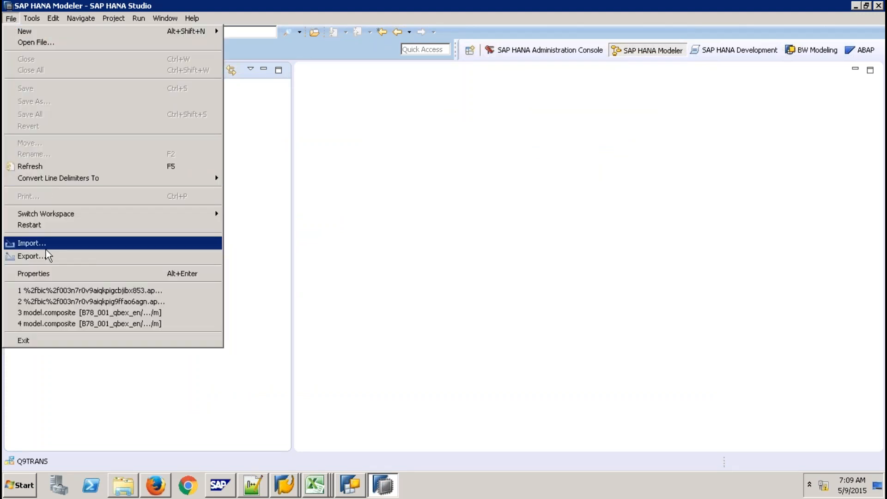
{"action": "left_click", "coordinate": [50, 256]}
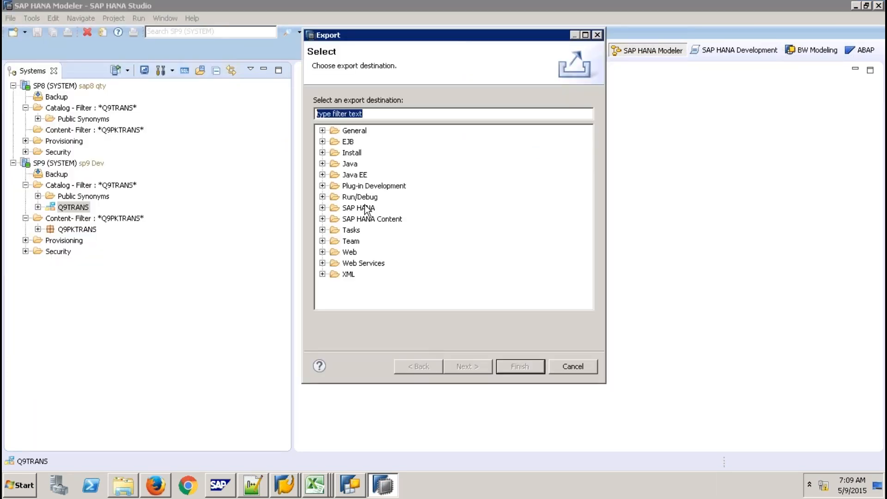
{"action": "left_click", "coordinate": [322, 207]}
{"action": "left_click", "coordinate": [375, 220]}
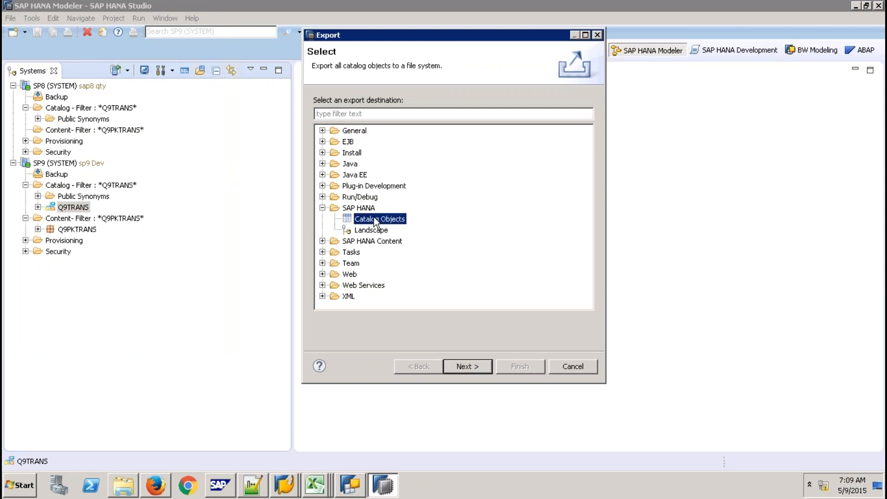
{"action": "left_click", "coordinate": [470, 369]}
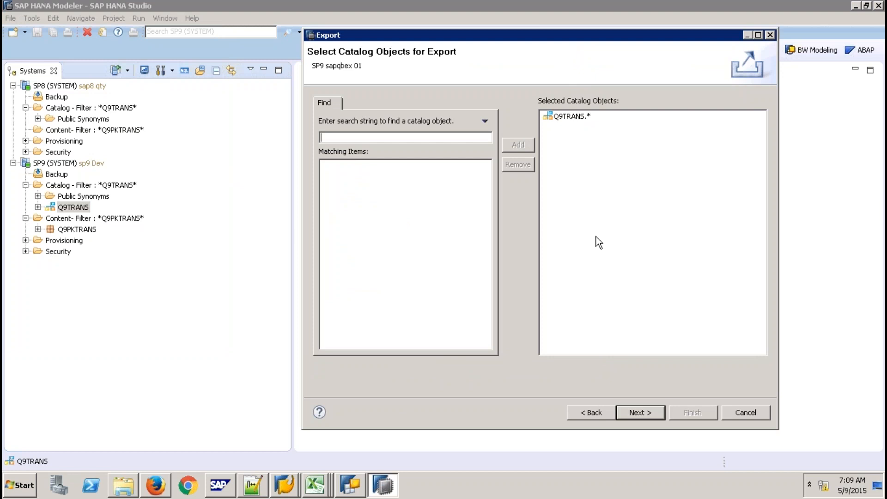
{"action": "left_click", "coordinate": [744, 412]}
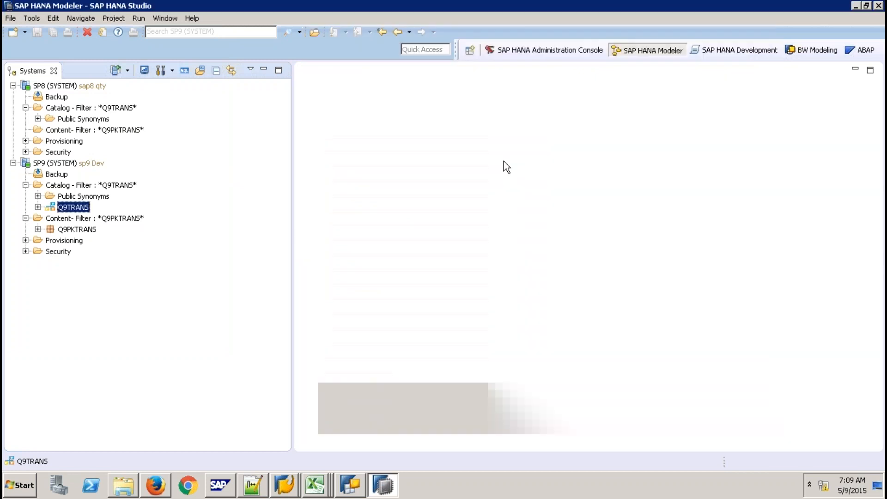
- Open the modeler Quick View from Help, try its Export, then close the panel
{"action": "left_click", "coordinate": [191, 18]}
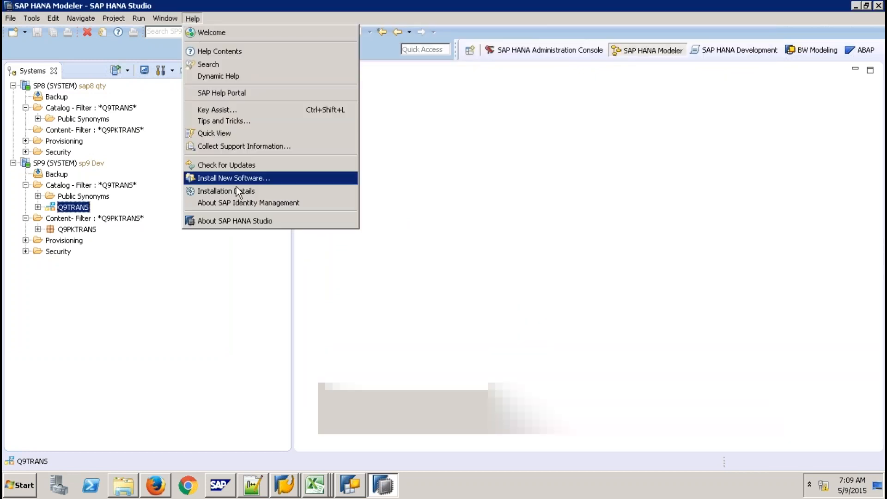
{"action": "left_click", "coordinate": [224, 134]}
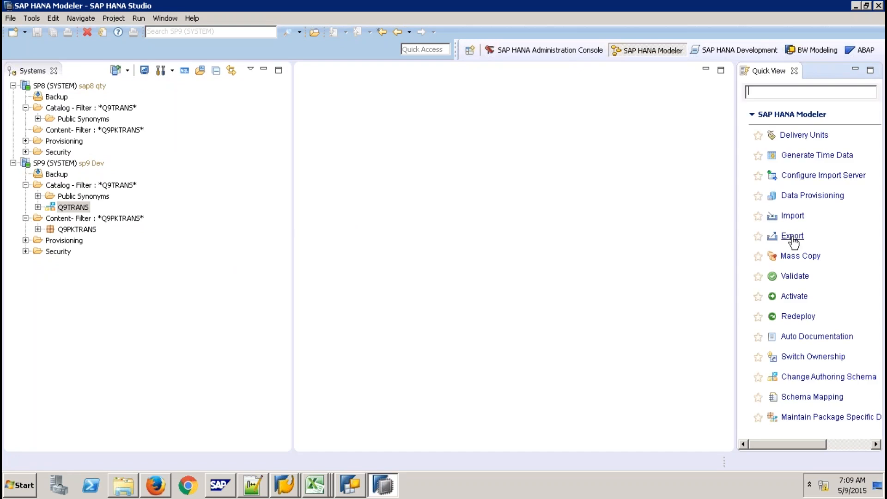
{"action": "left_click", "coordinate": [792, 236]}
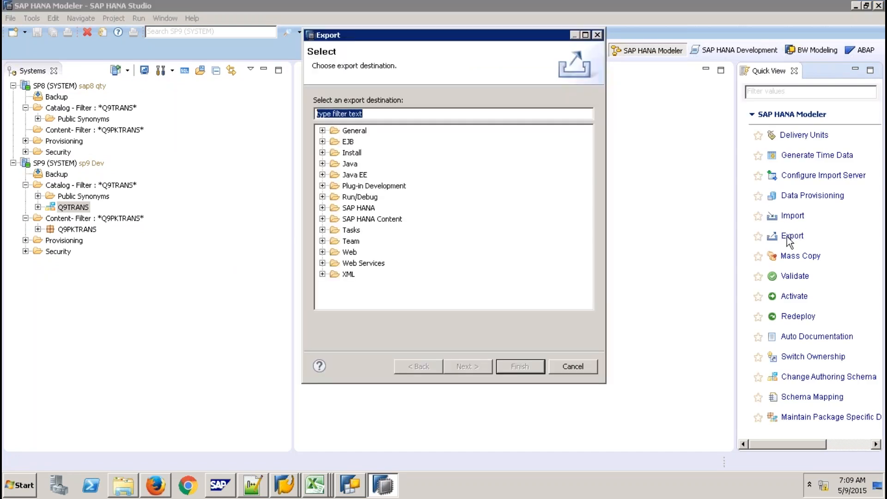
{"action": "left_click", "coordinate": [572, 366]}
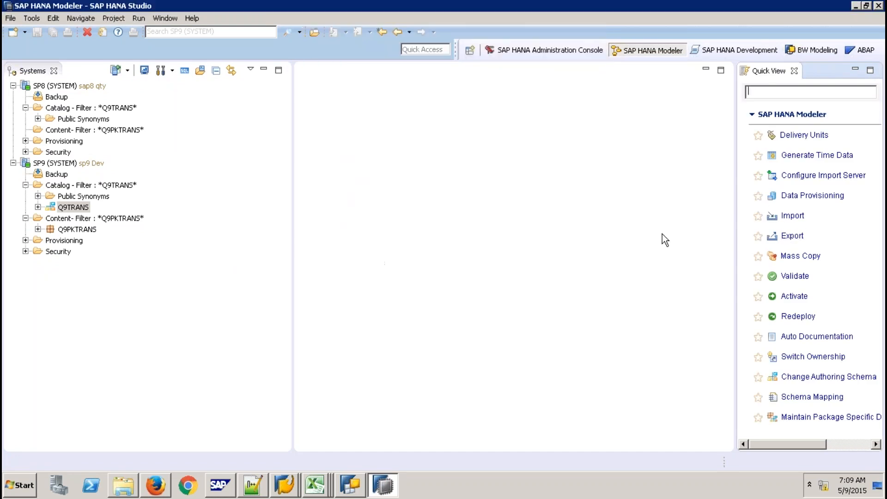
{"action": "left_click", "coordinate": [794, 71]}
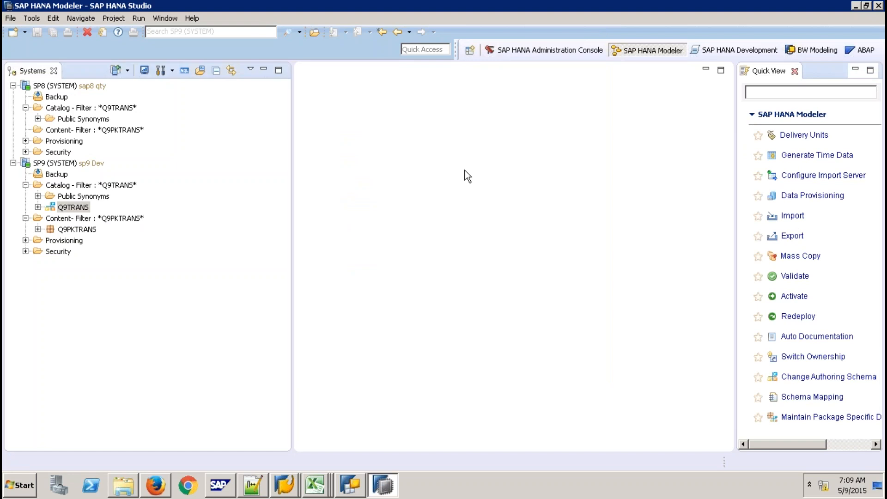
- Export the Q9TRANS.* catalog objects from SP9 as CSV, including data and dependencies, to Export Folder
{"action": "right_click", "coordinate": [84, 211]}
{"action": "left_click", "coordinate": [123, 326]}
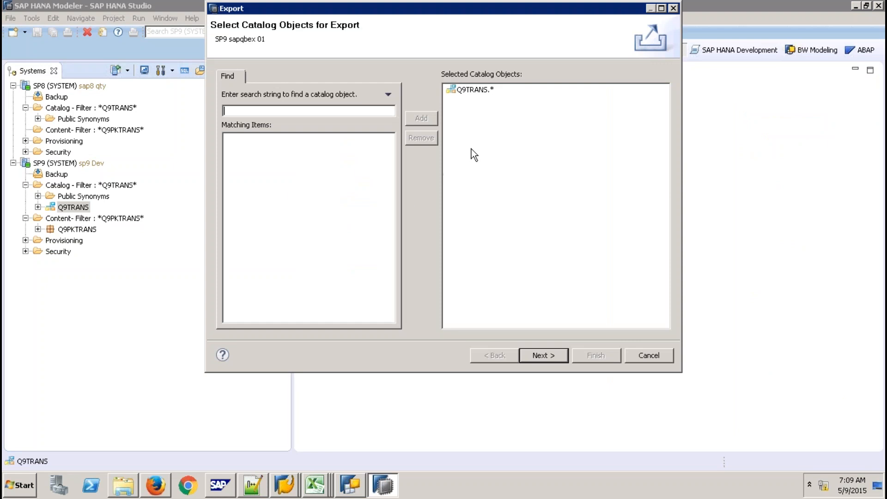
{"action": "left_click", "coordinate": [551, 356]}
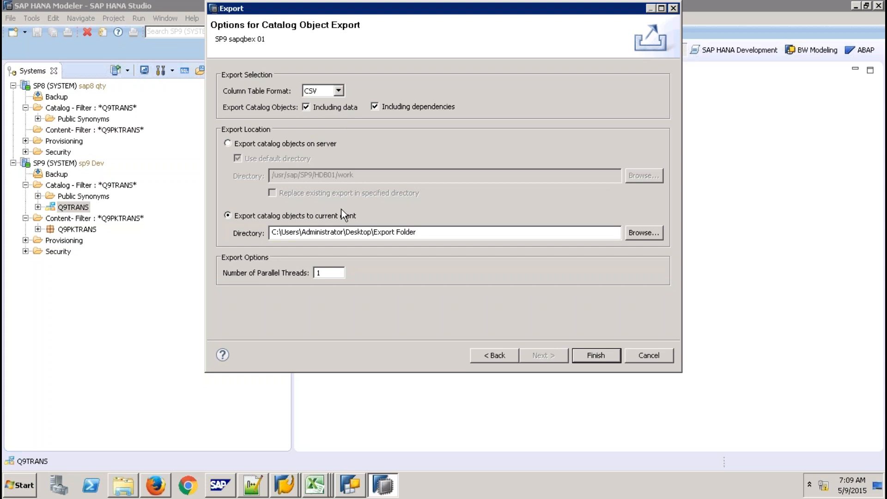
{"action": "left_click", "coordinate": [603, 356]}
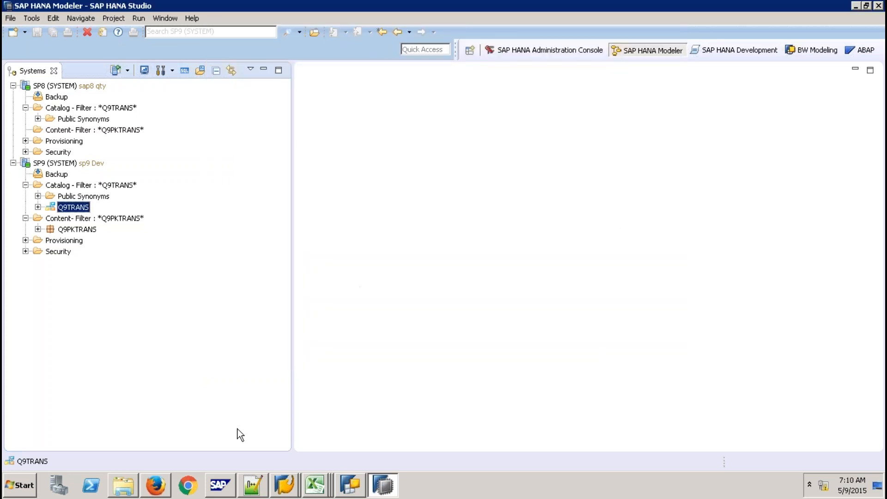
- Rename the Export Folder\index\Q9TRANS folder to Q9TRANSQTY and open it
{"action": "left_click", "coordinate": [127, 483]}
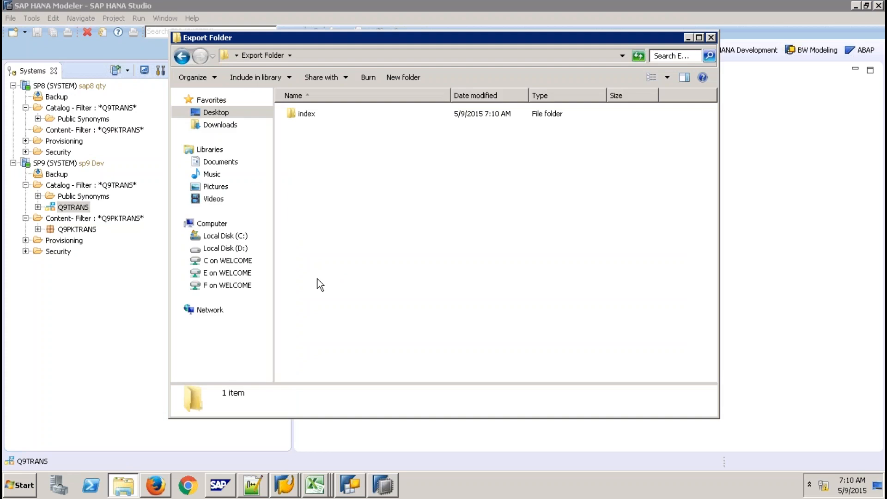
{"action": "double_click", "coordinate": [305, 115]}
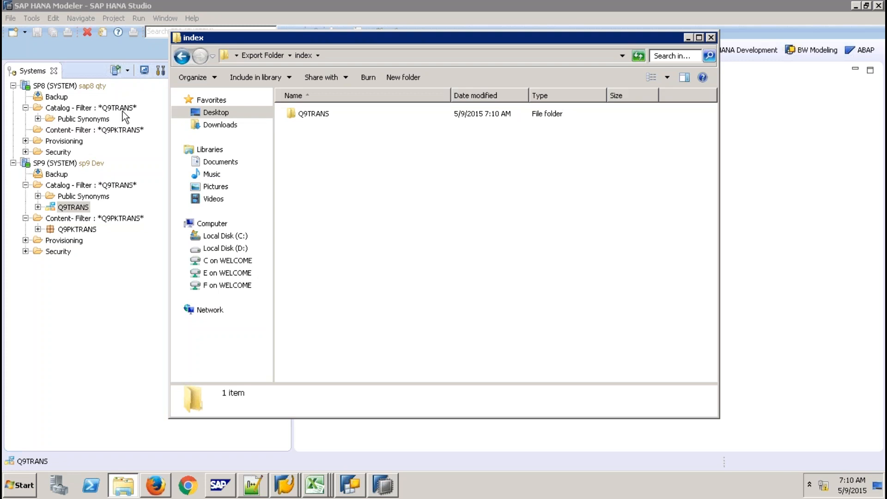
{"action": "right_click", "coordinate": [306, 119]}
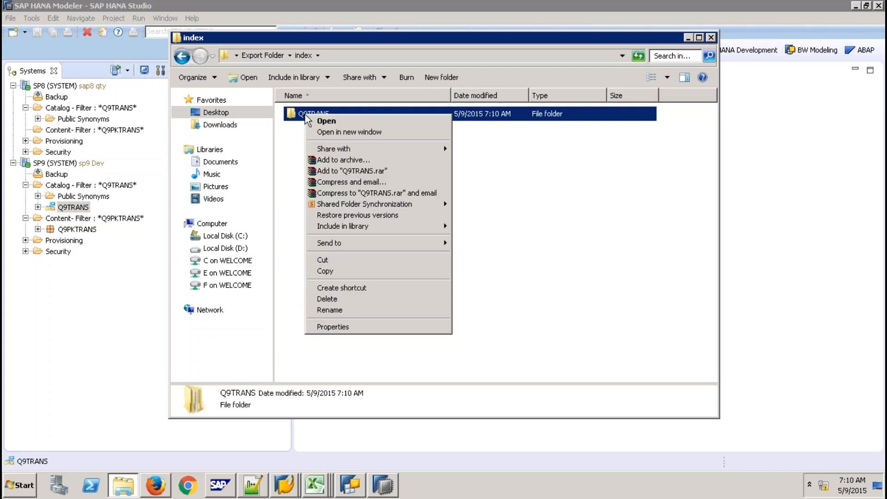
{"action": "left_click", "coordinate": [341, 309]}
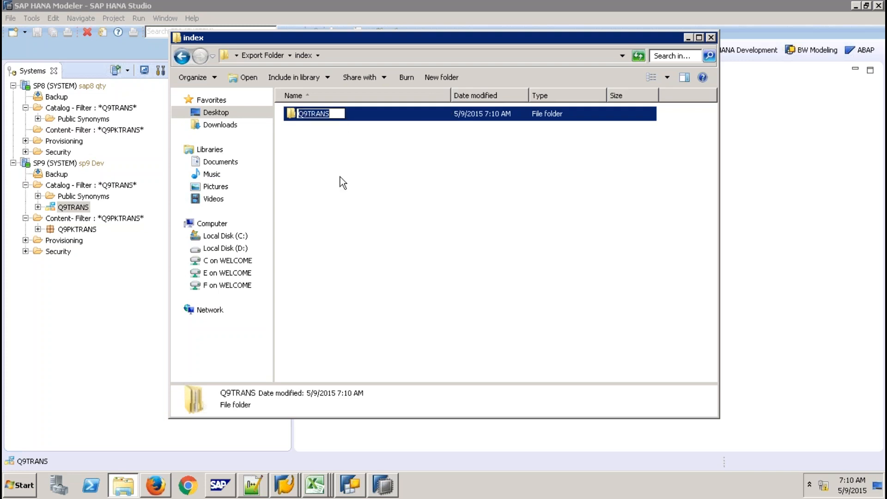
{"action": "left_click", "coordinate": [332, 114]}
{"action": "type", "text": "QTY"}
{"action": "left_click", "coordinate": [333, 137]}
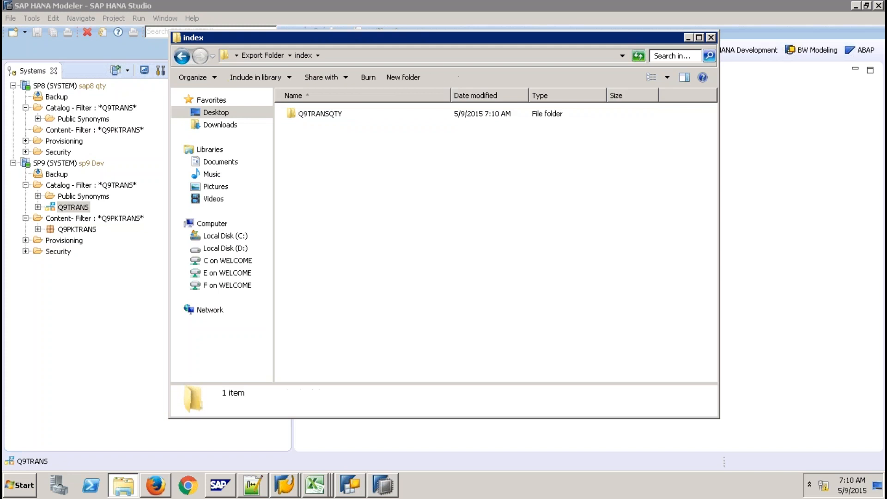
{"action": "double_click", "coordinate": [323, 114]}
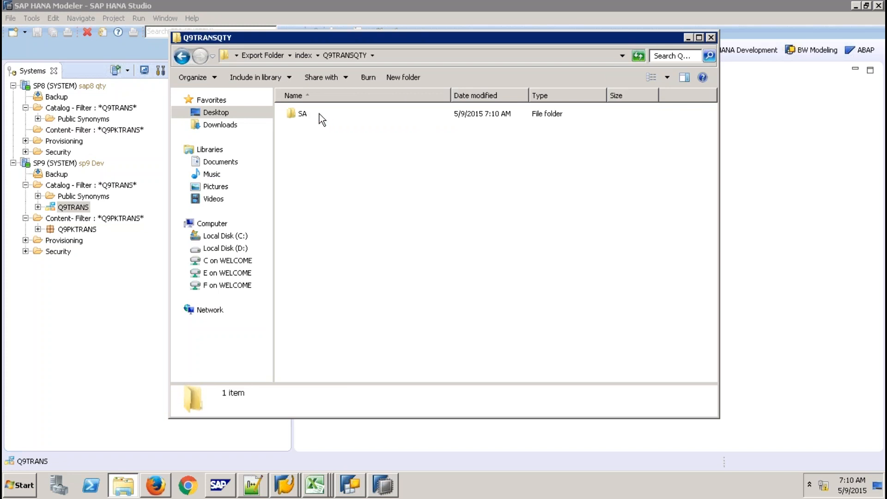
- In SA\SALES, edit create.sql in Notepad++ to use schema Q9TRANSQTY and save it
{"action": "double_click", "coordinate": [305, 114]}
{"action": "double_click", "coordinate": [323, 113]}
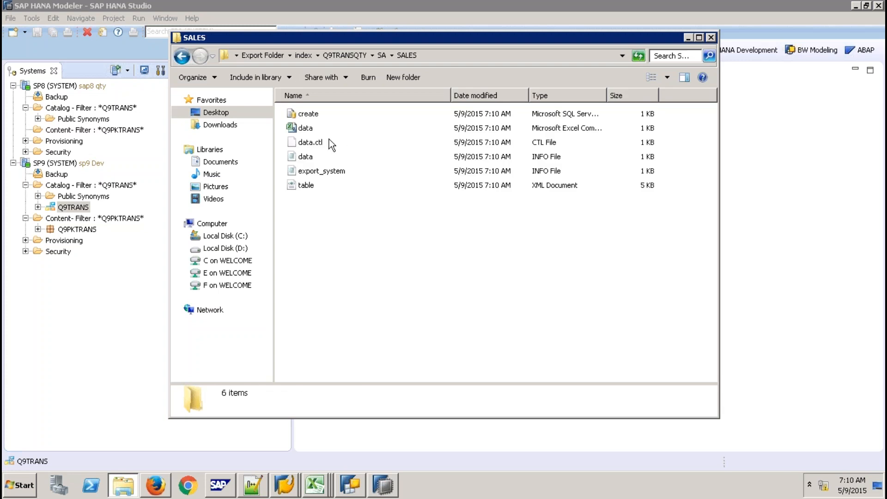
{"action": "right_click", "coordinate": [314, 115]}
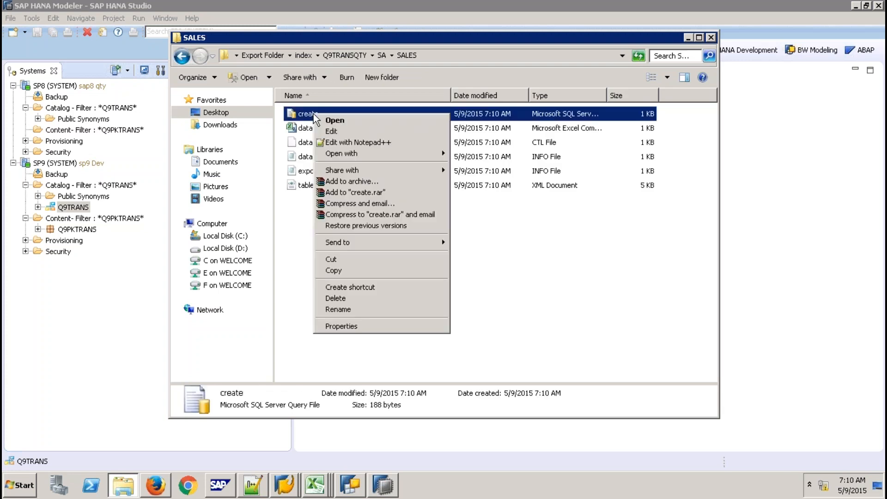
{"action": "left_click", "coordinate": [351, 142]}
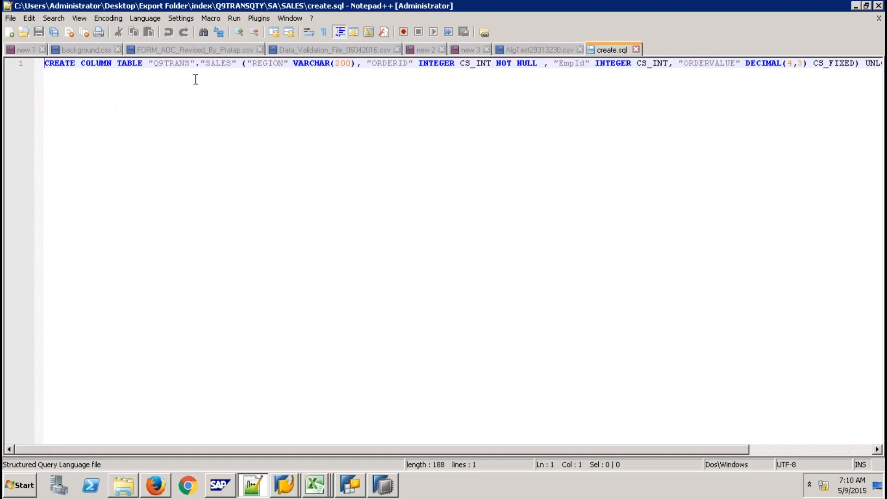
{"action": "left_click", "coordinate": [189, 63]}
{"action": "type", "text": "QTY"}
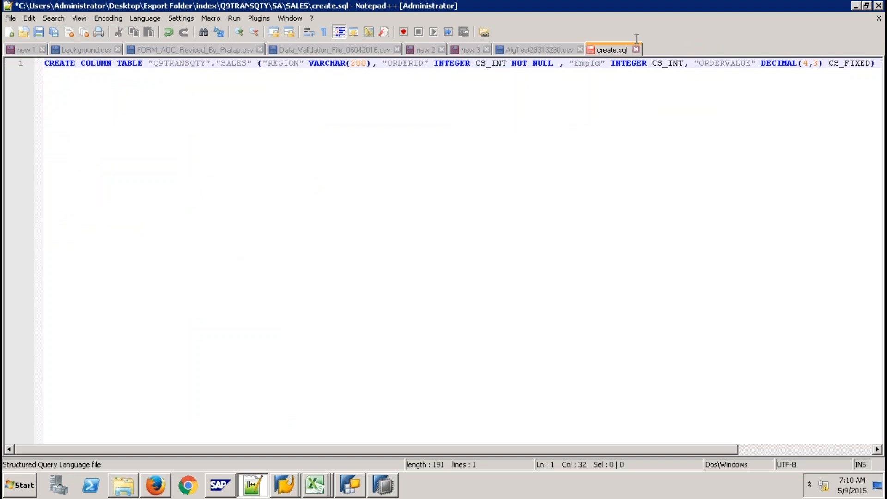
{"action": "left_click", "coordinate": [637, 48]}
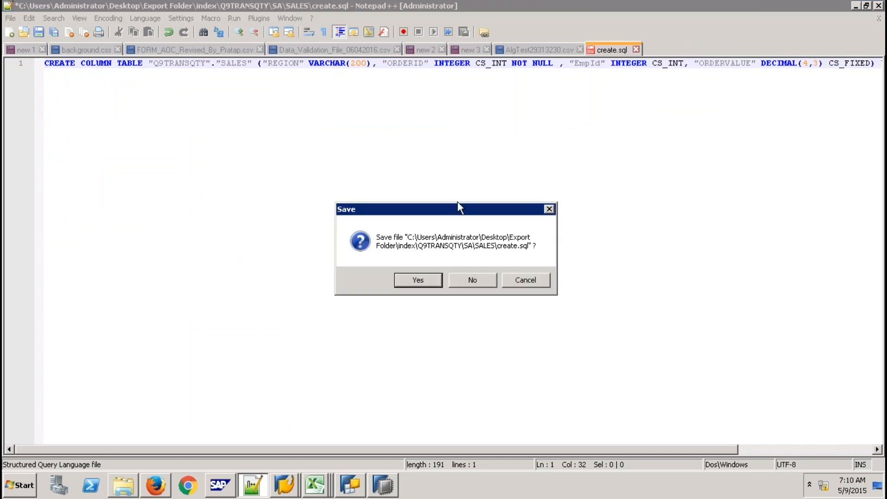
{"action": "left_click", "coordinate": [417, 280]}
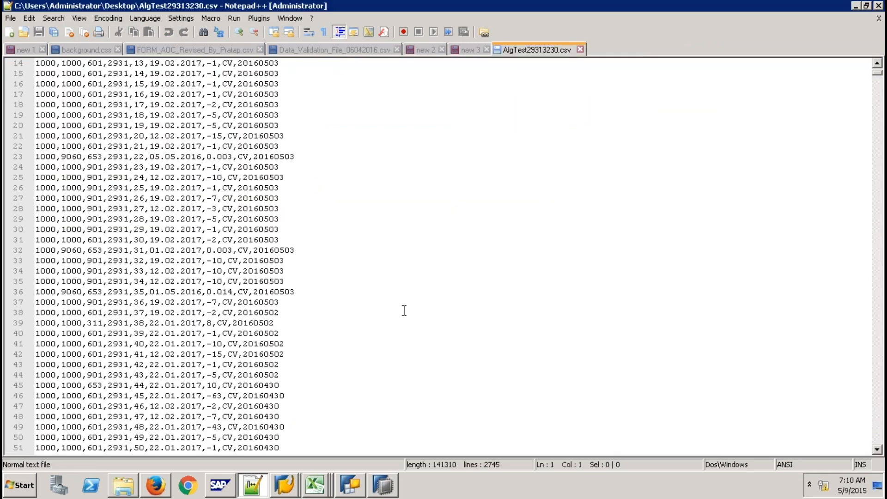
{"action": "key", "text": "alt+Tab"}
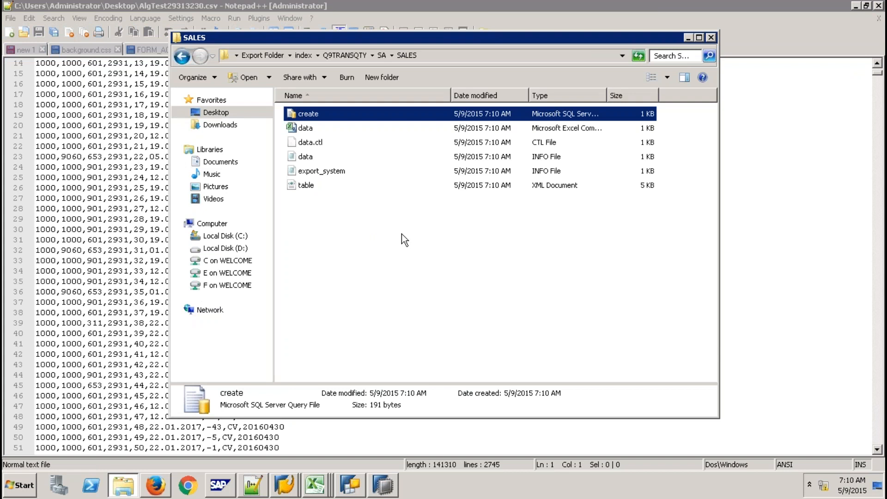
- Change data.ctl line 2 to import into "Q9TRANSQTY"."SALES" in Notepad++ and save it
{"action": "right_click", "coordinate": [317, 144]}
{"action": "left_click", "coordinate": [345, 159]}
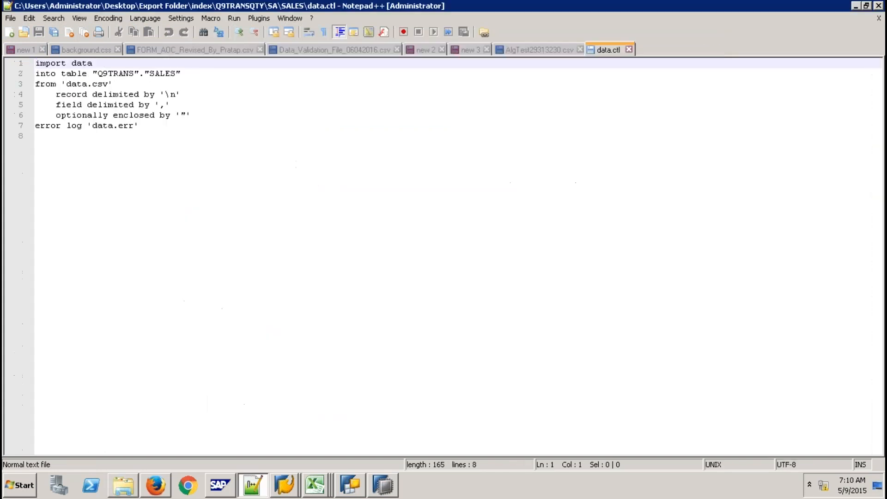
{"action": "left_click", "coordinate": [134, 74]}
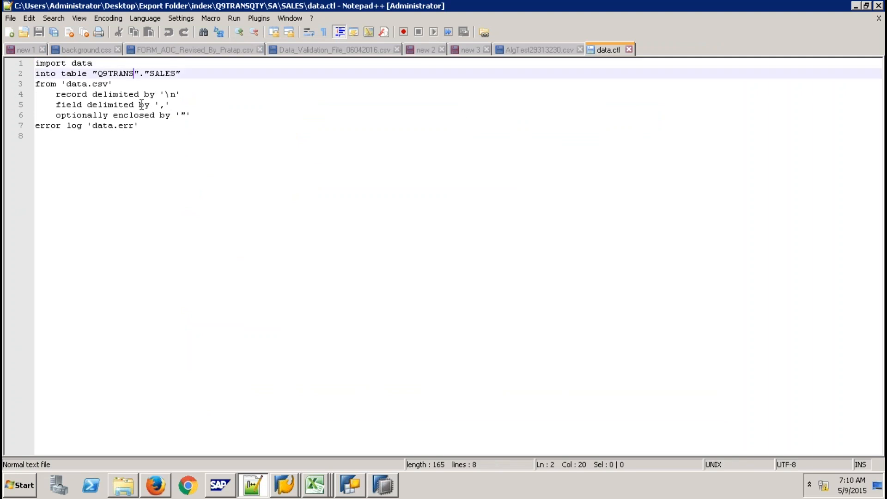
{"action": "type", "text": "QTY"}
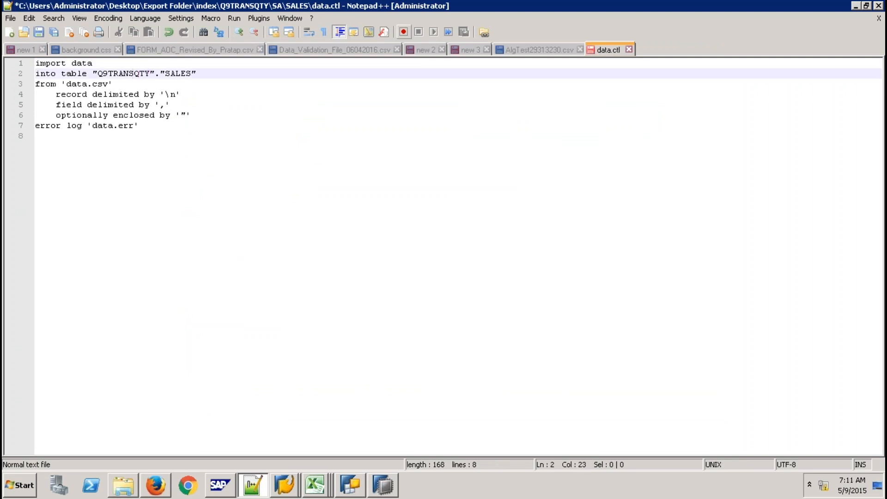
{"action": "left_click", "coordinate": [629, 49]}
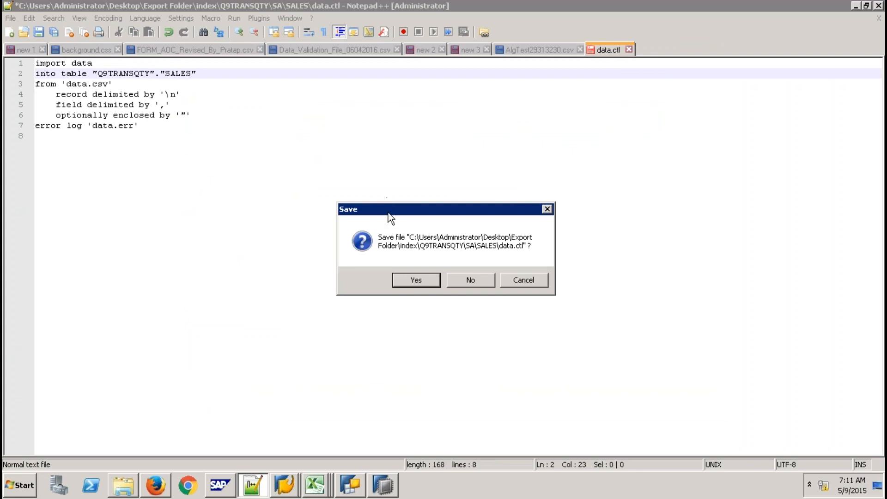
{"action": "left_click", "coordinate": [416, 280]}
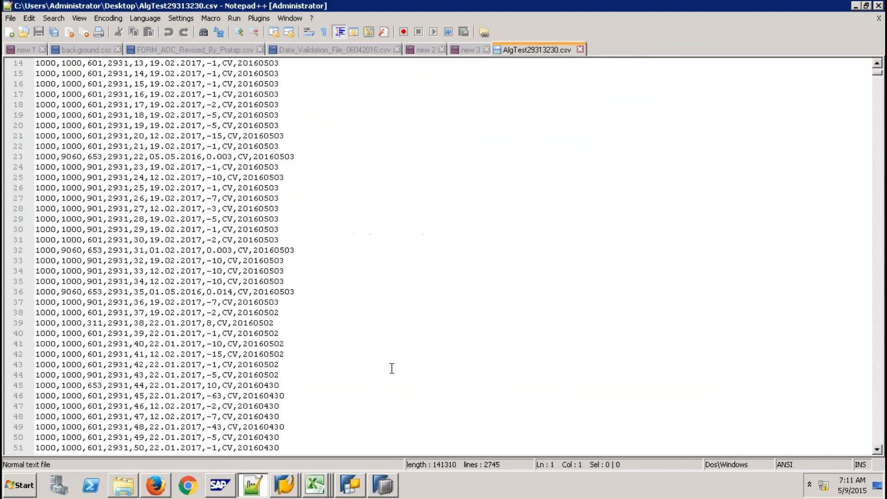
{"action": "key", "text": "alt+Tab"}
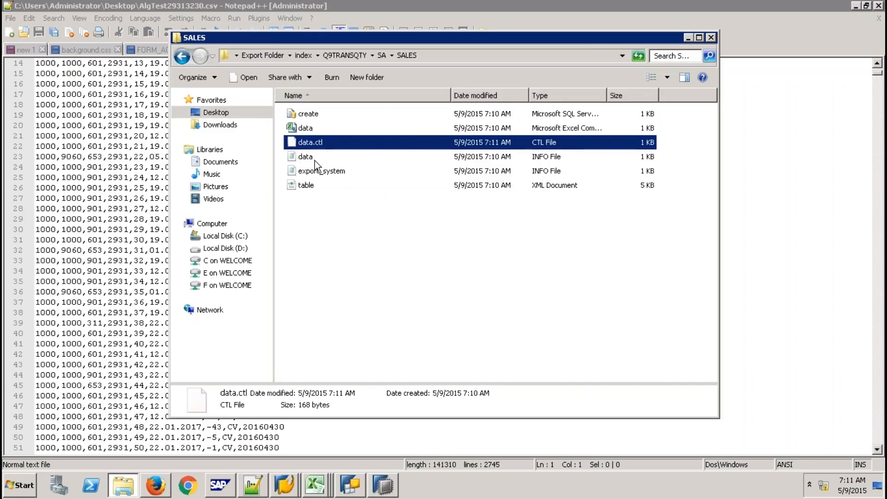
- Inspect table.xml, then return to SAP HANA Studio and select SP8's catalog
{"action": "right_click", "coordinate": [310, 188]}
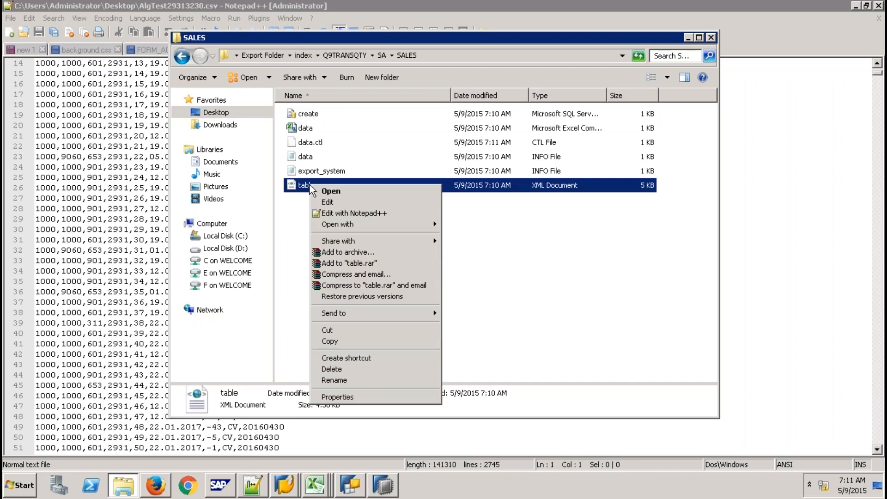
{"action": "left_click", "coordinate": [354, 212]}
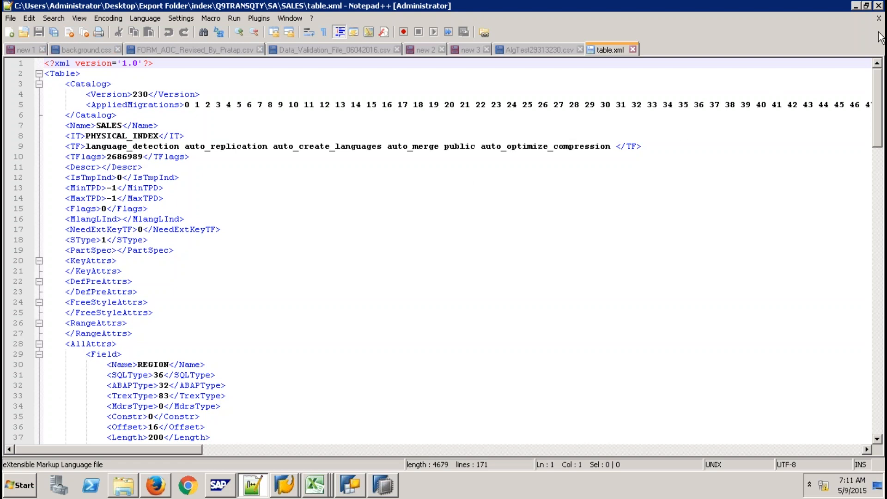
{"action": "left_click", "coordinate": [632, 49]}
{"action": "key", "text": "alt+Tab"}
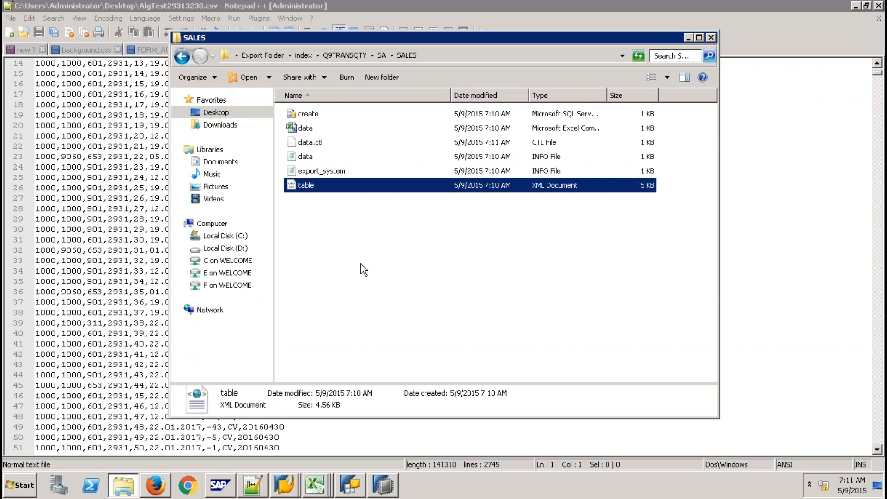
{"action": "left_click", "coordinate": [362, 266]}
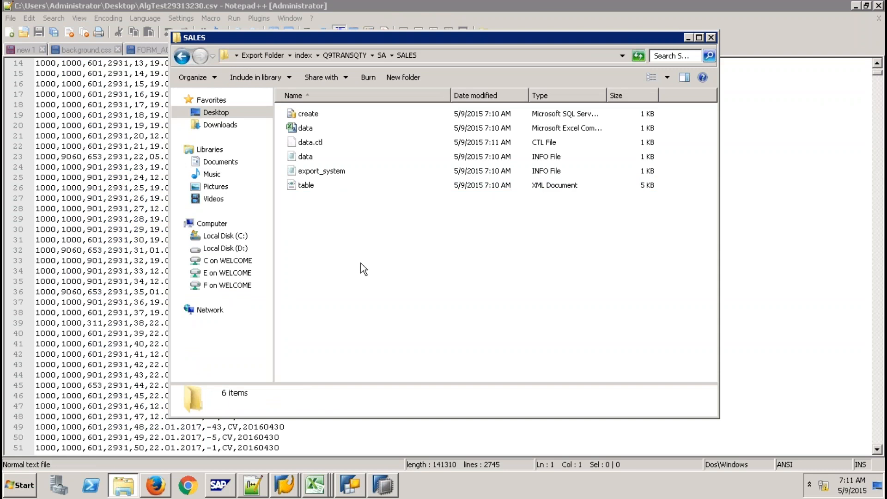
{"action": "left_click", "coordinate": [306, 54]}
{"action": "left_click", "coordinate": [382, 485]}
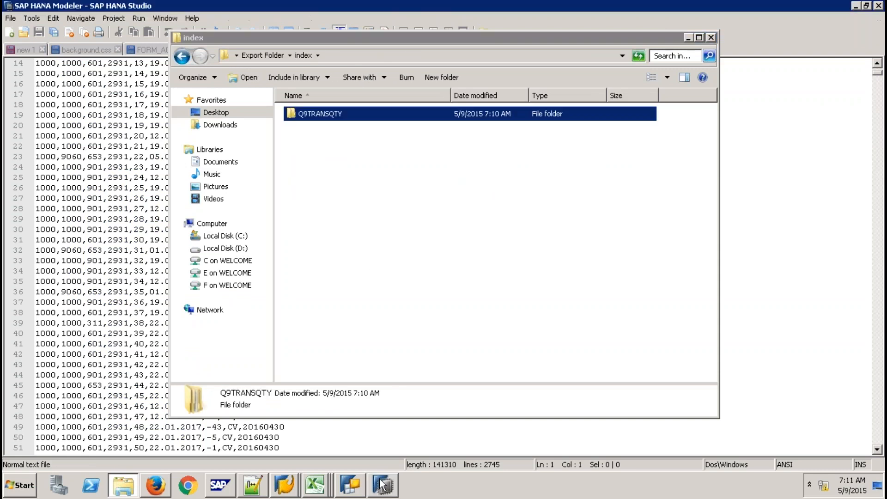
{"action": "left_click", "coordinate": [61, 109]}
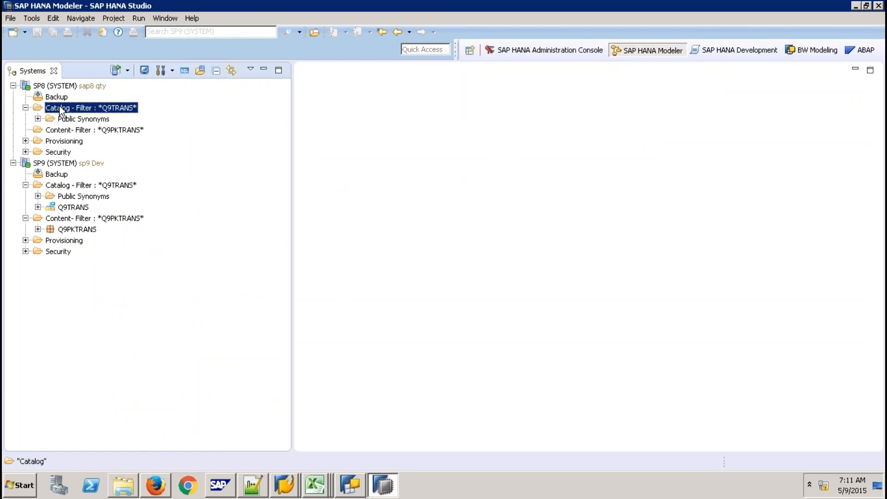
- Start a catalog import into SP8 from the client's Desktop Export Folder
{"action": "right_click", "coordinate": [60, 109]}
{"action": "left_click", "coordinate": [109, 181]}
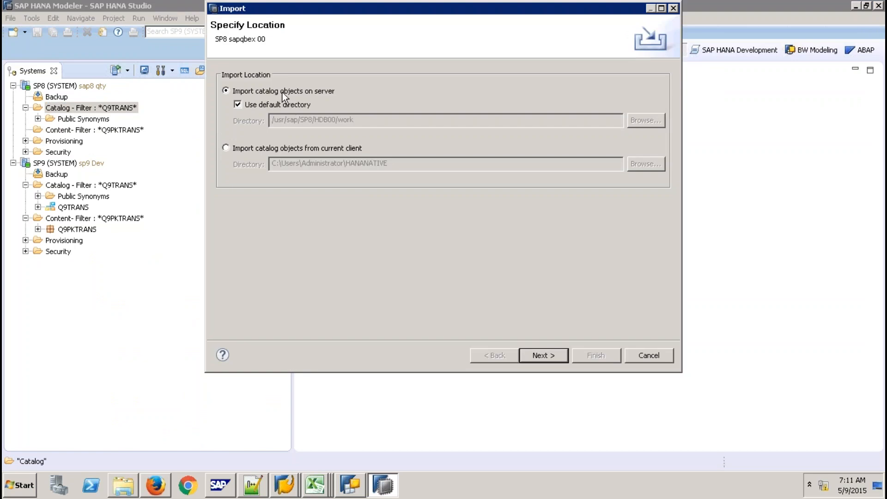
{"action": "left_click", "coordinate": [260, 146]}
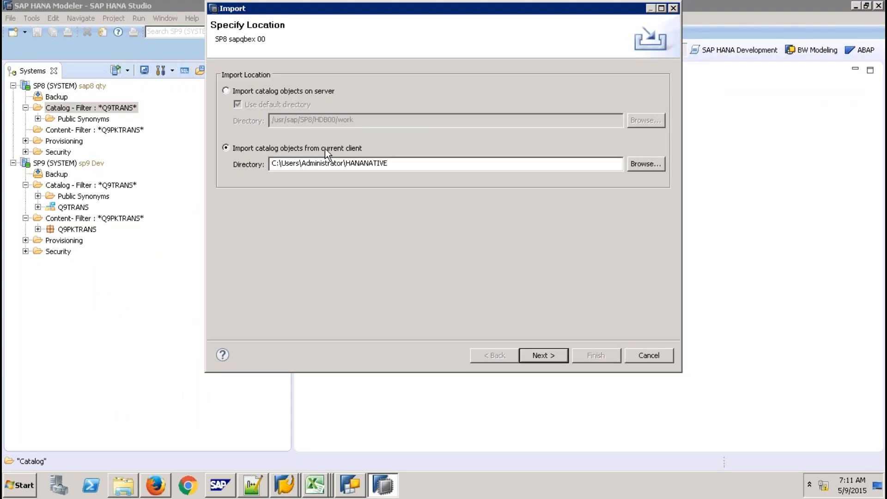
{"action": "left_click", "coordinate": [639, 163]}
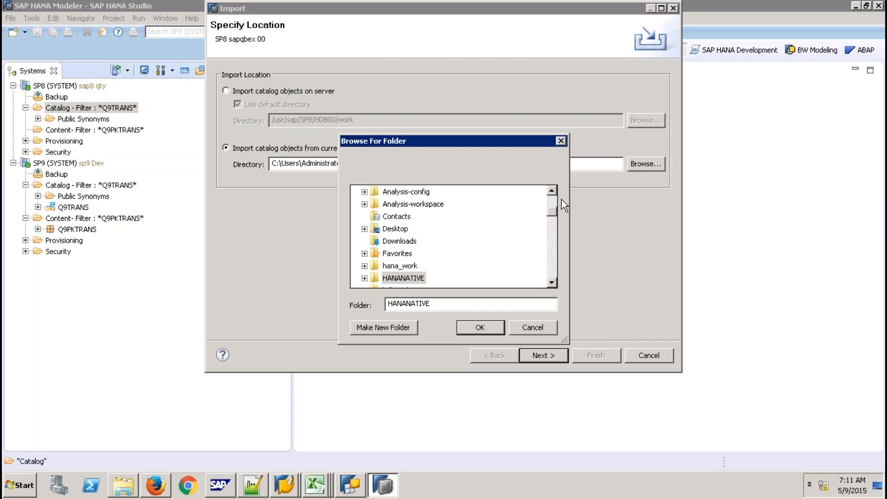
{"action": "left_click", "coordinate": [554, 262]}
{"action": "left_click", "coordinate": [554, 262]}
{"action": "left_click", "coordinate": [553, 262]}
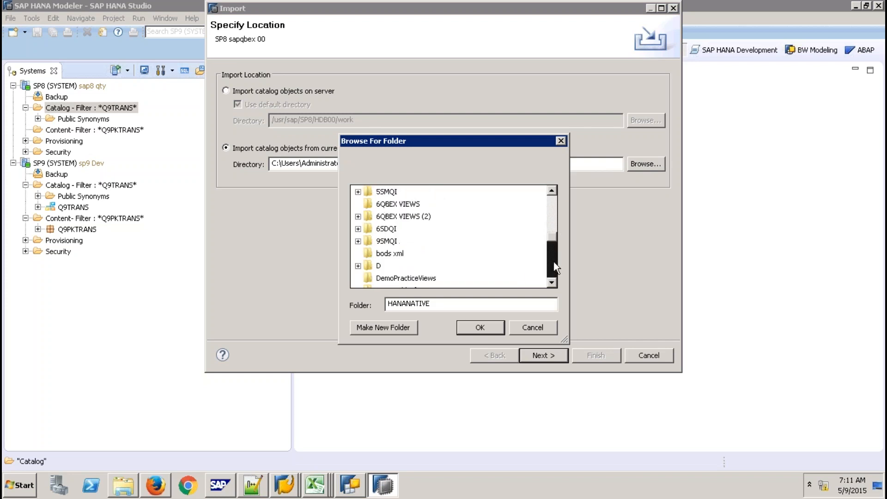
{"action": "left_click", "coordinate": [553, 261]}
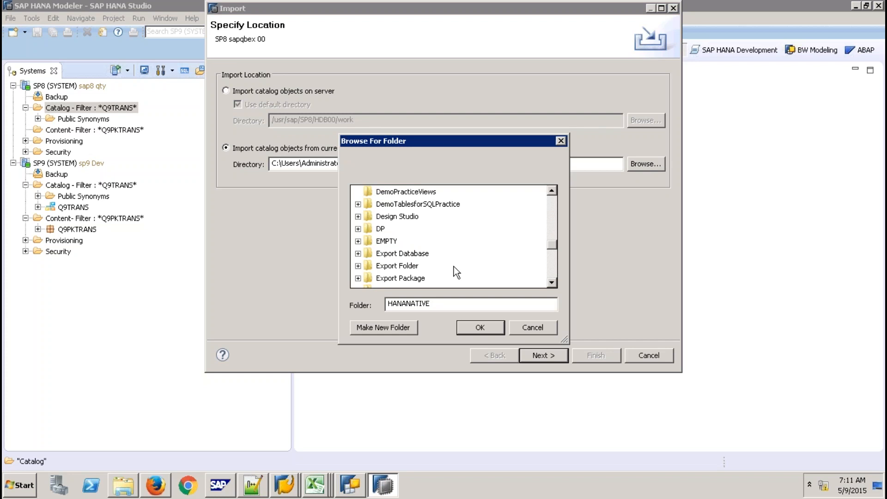
{"action": "left_click", "coordinate": [396, 265]}
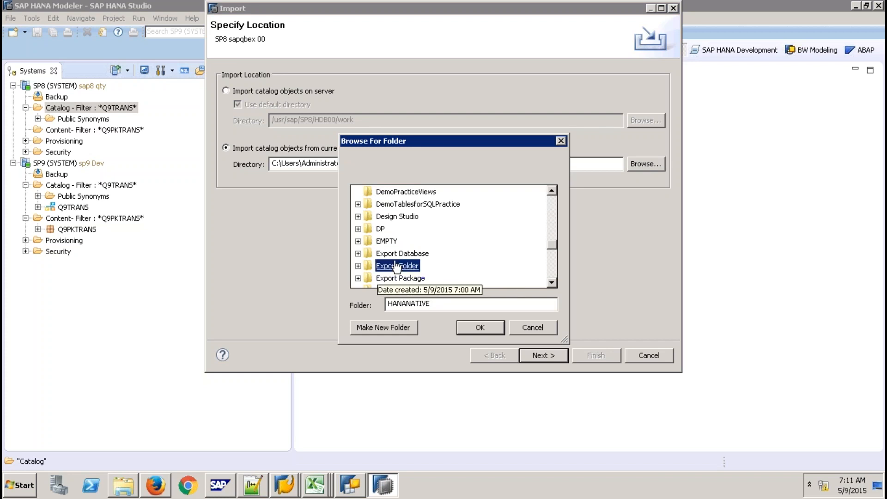
{"action": "left_click", "coordinate": [480, 325]}
{"action": "left_click", "coordinate": [528, 353]}
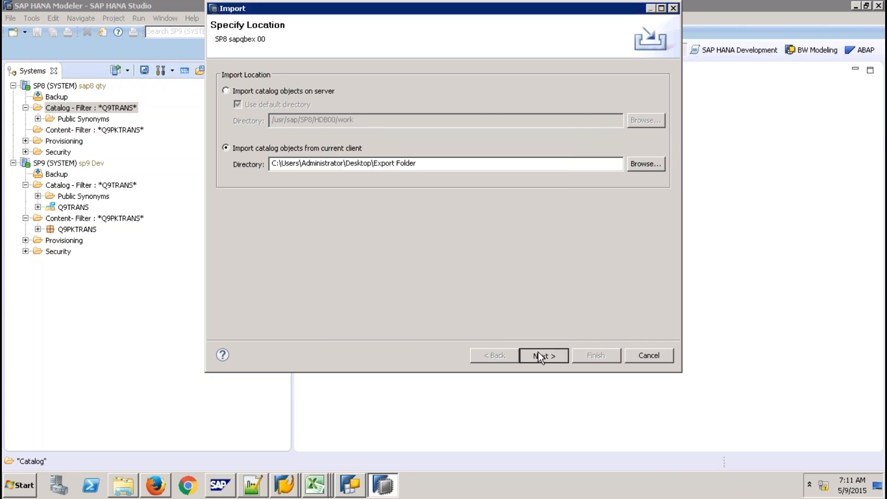
- Add the SALES (Q9TRANSQTY) table and finish the import with data and dependencies
{"action": "left_click", "coordinate": [295, 135]}
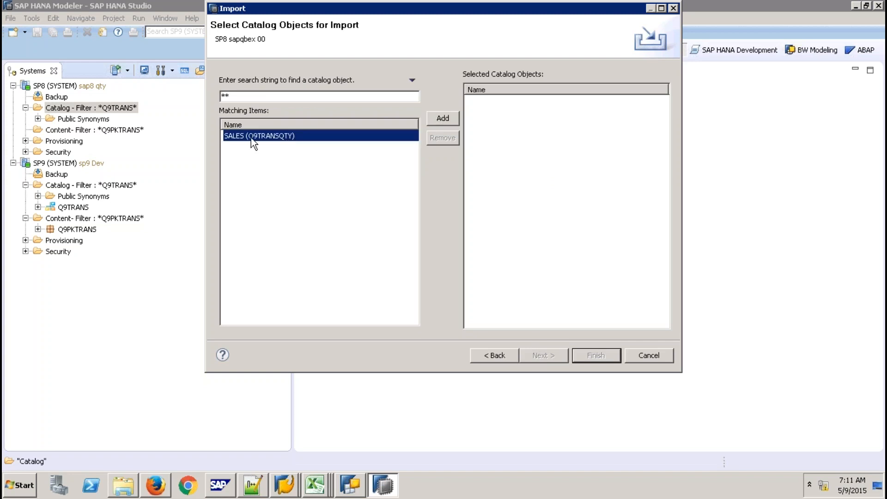
{"action": "left_click", "coordinate": [436, 119]}
{"action": "left_click", "coordinate": [547, 356]}
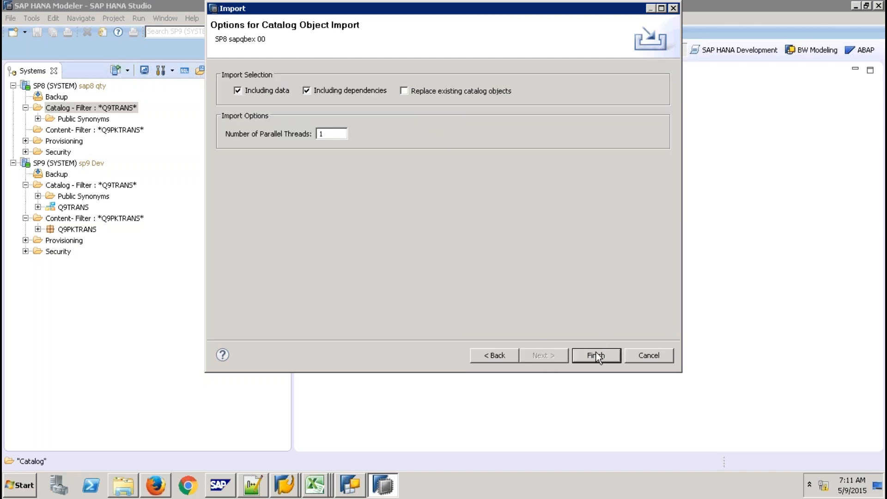
{"action": "left_click", "coordinate": [596, 356]}
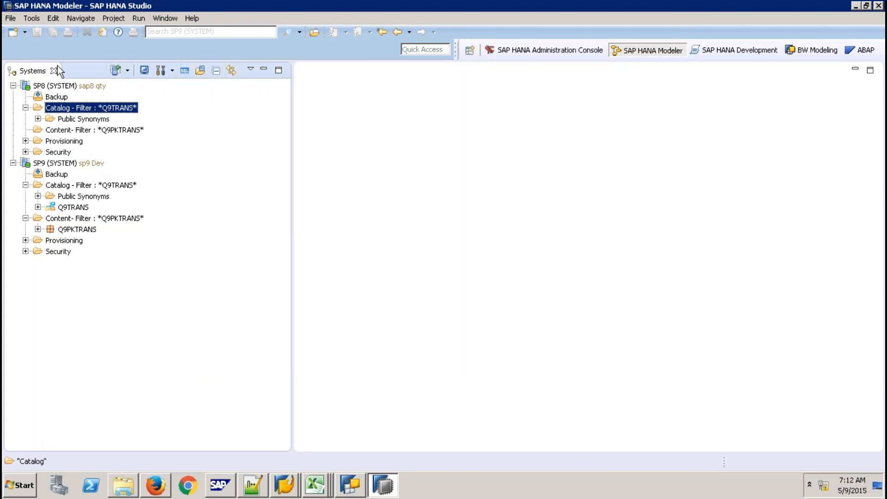
- Refresh SP8's catalog, expand Q9TRANSQTY > Tables, and preview SALES showing 22 rows
{"action": "left_click", "coordinate": [80, 85]}
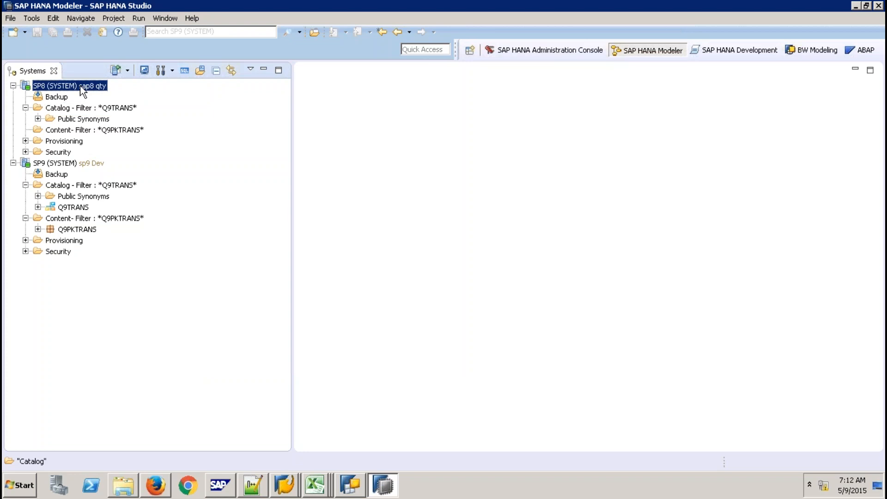
{"action": "left_click", "coordinate": [92, 111]}
{"action": "right_click", "coordinate": [92, 111]}
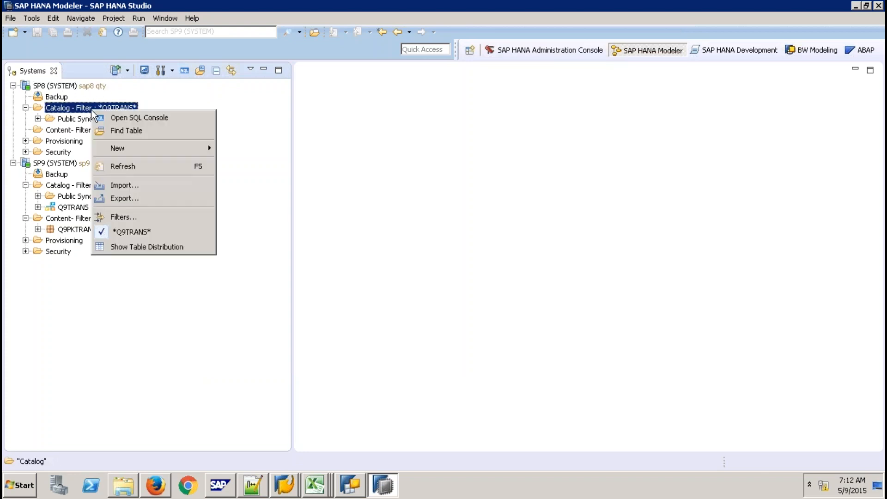
{"action": "left_click", "coordinate": [117, 167]}
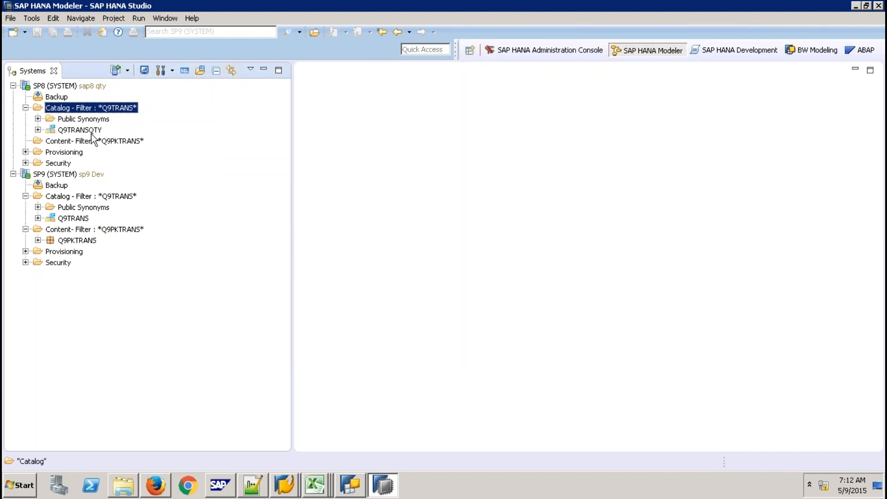
{"action": "left_click", "coordinate": [38, 130]}
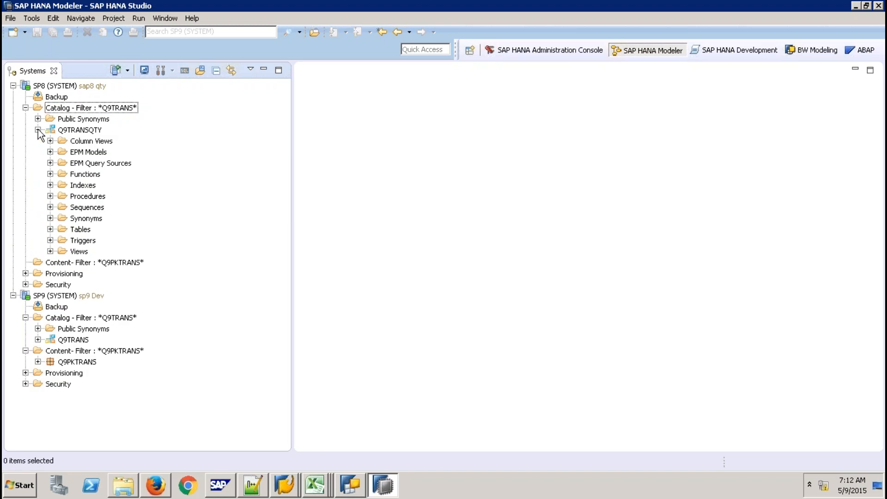
{"action": "left_click", "coordinate": [50, 229]}
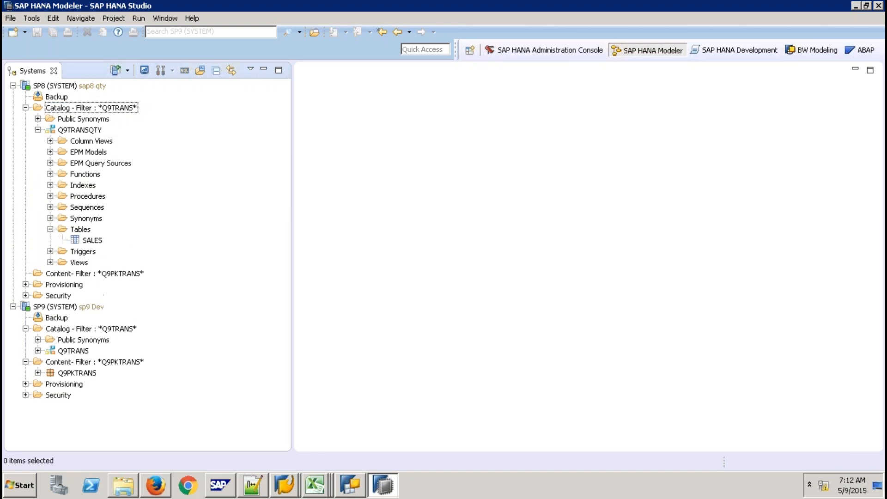
{"action": "right_click", "coordinate": [82, 240]}
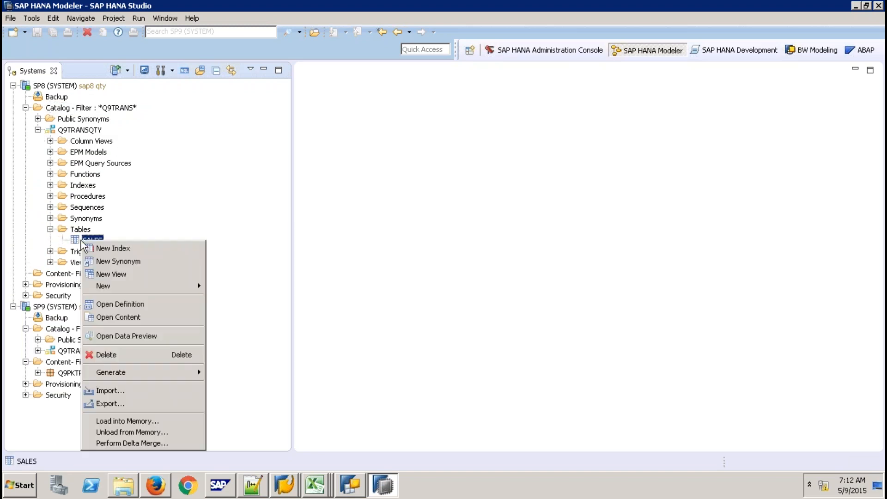
{"action": "left_click", "coordinate": [142, 334]}
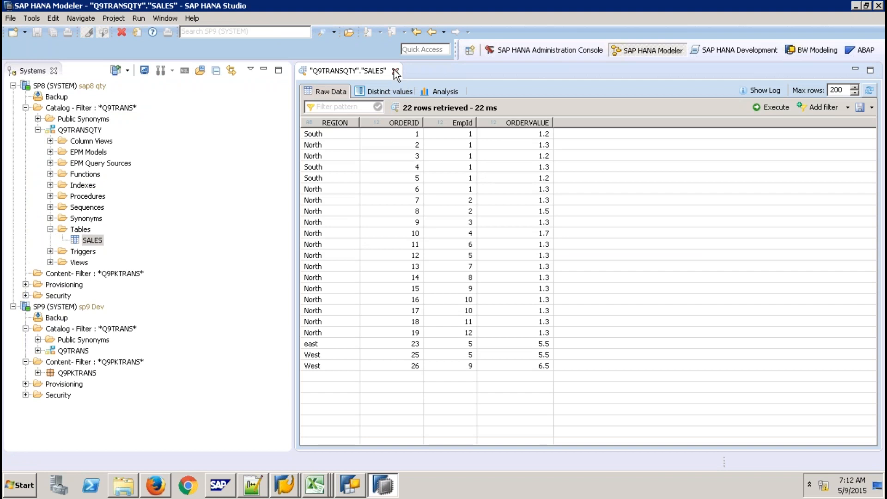
{"action": "left_click", "coordinate": [395, 71]}
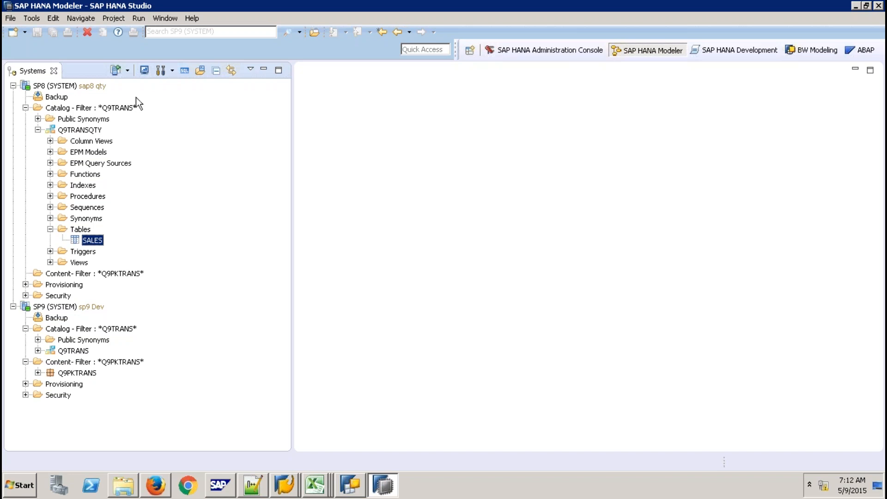
- Collapse the Q9TRANSQTY schema node in SP8's catalog
{"action": "left_click", "coordinate": [38, 130]}
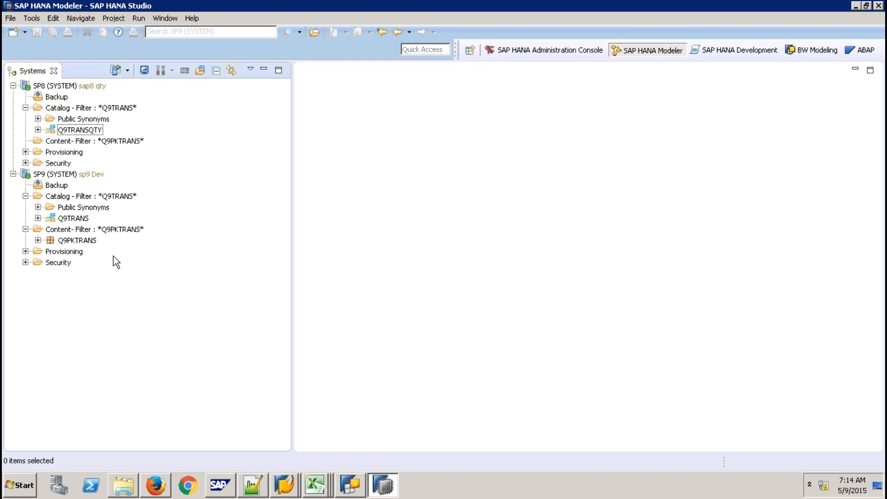
- Open ZAV_SALES from Q9PKTRANS > Analytic Views and confirm its data foundation uses Q9TRANS SALES
{"action": "left_click", "coordinate": [39, 241]}
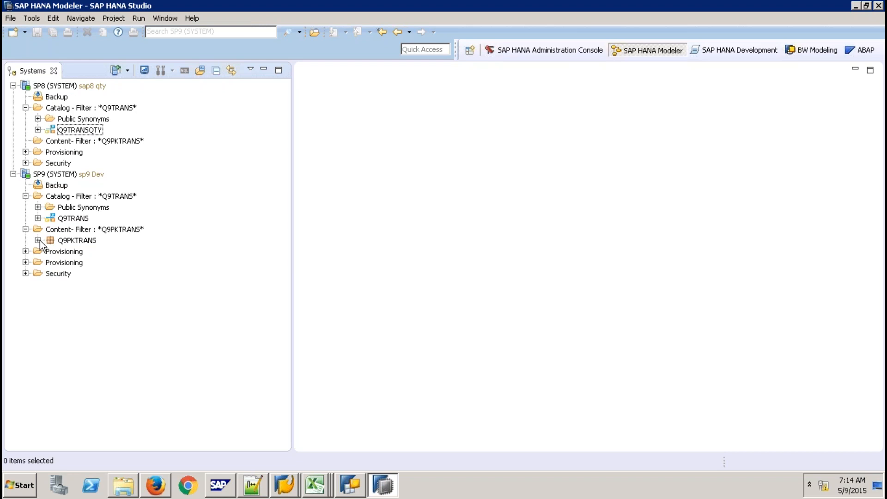
{"action": "left_click", "coordinate": [51, 251]}
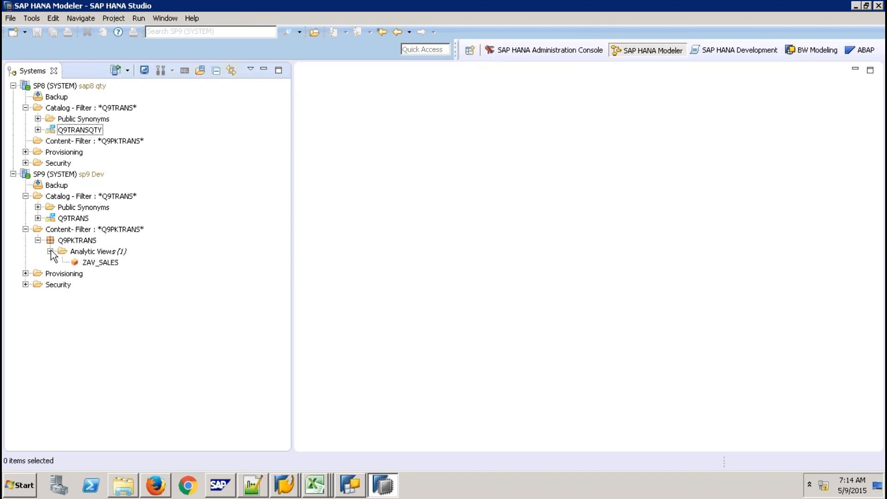
{"action": "double_click", "coordinate": [97, 263]}
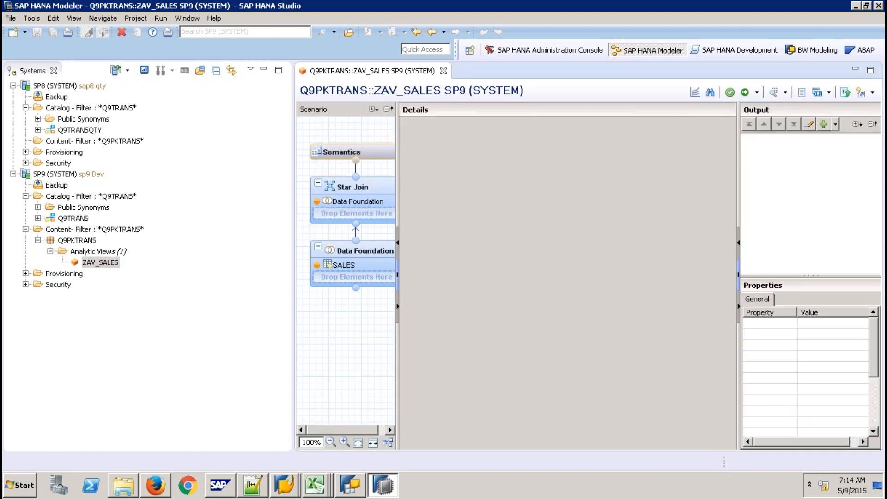
{"action": "left_click", "coordinate": [354, 257]}
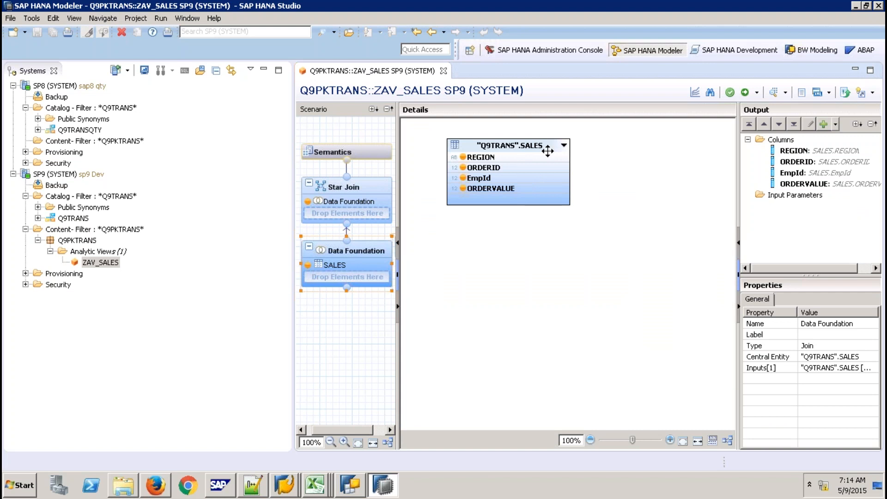
{"action": "left_click", "coordinate": [444, 71]}
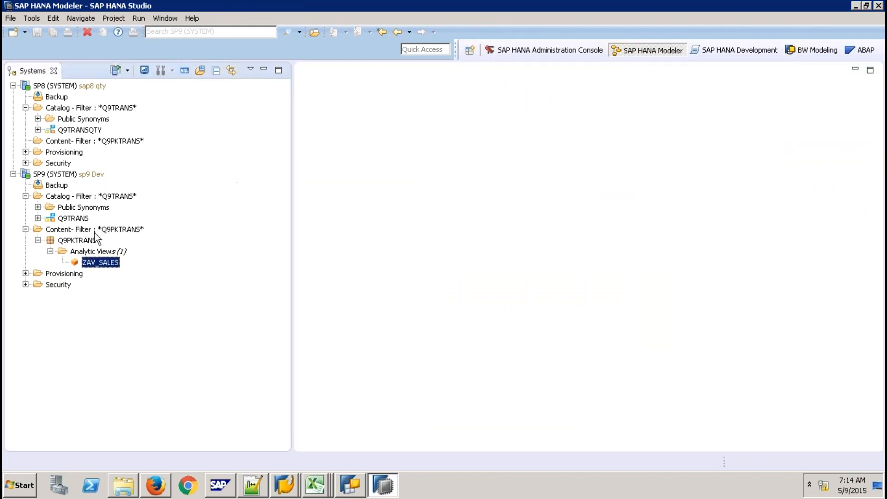
{"action": "left_click", "coordinate": [95, 230]}
{"action": "left_click", "coordinate": [85, 109]}
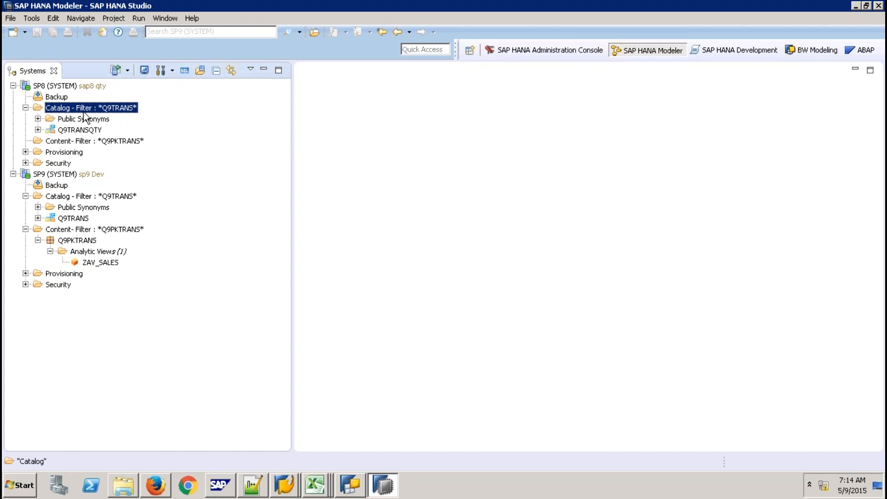
{"action": "left_click", "coordinate": [113, 263]}
{"action": "double_click", "coordinate": [114, 262]}
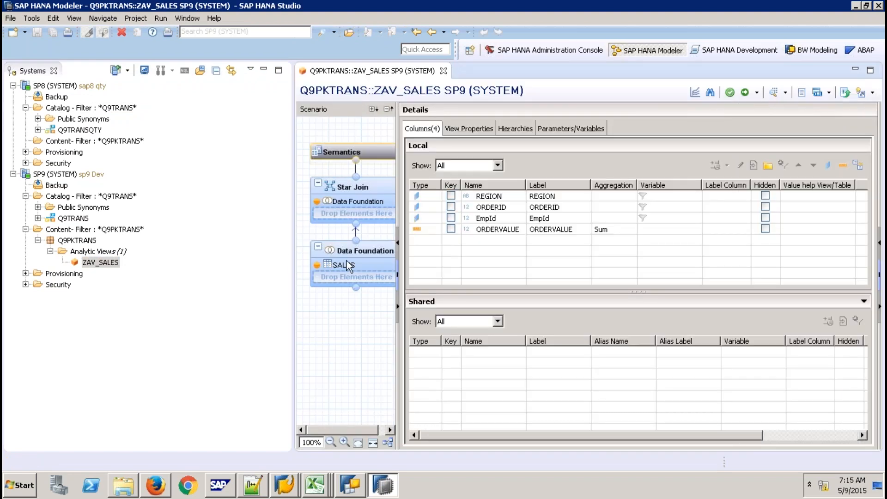
{"action": "left_click", "coordinate": [346, 263]}
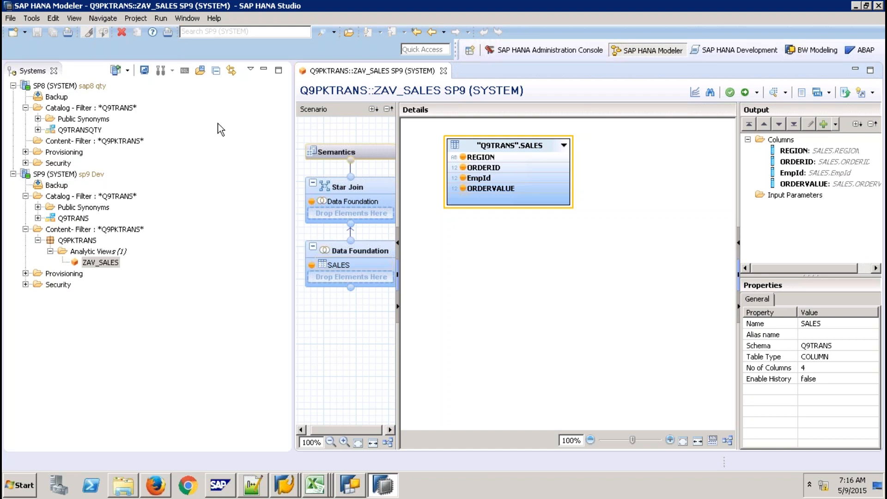
{"action": "left_click", "coordinate": [444, 70]}
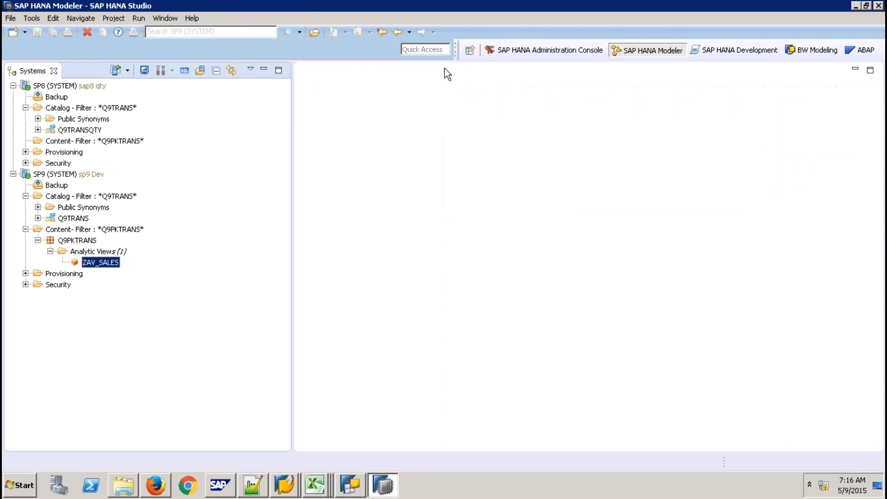
- With SP8 qty selected, launch the Schema Mapping wizard from the Help > Quick View panel
{"action": "left_click", "coordinate": [80, 242]}
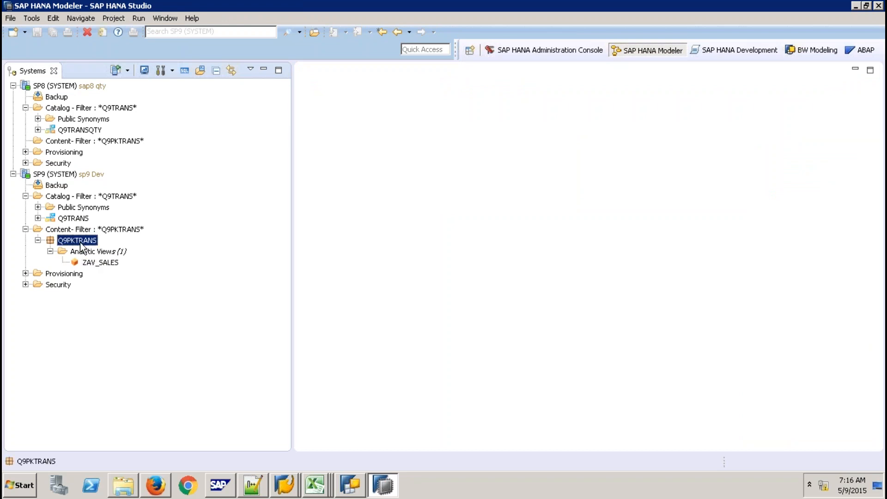
{"action": "left_click", "coordinate": [92, 86]}
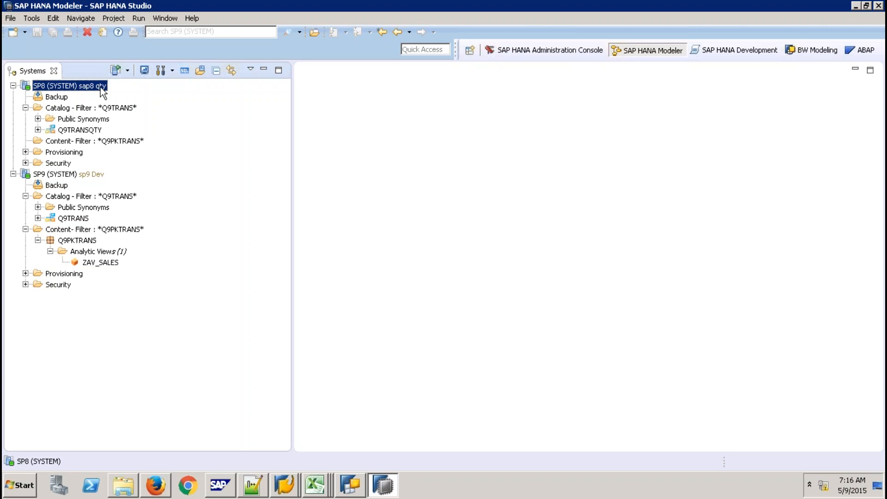
{"action": "left_click", "coordinate": [194, 18]}
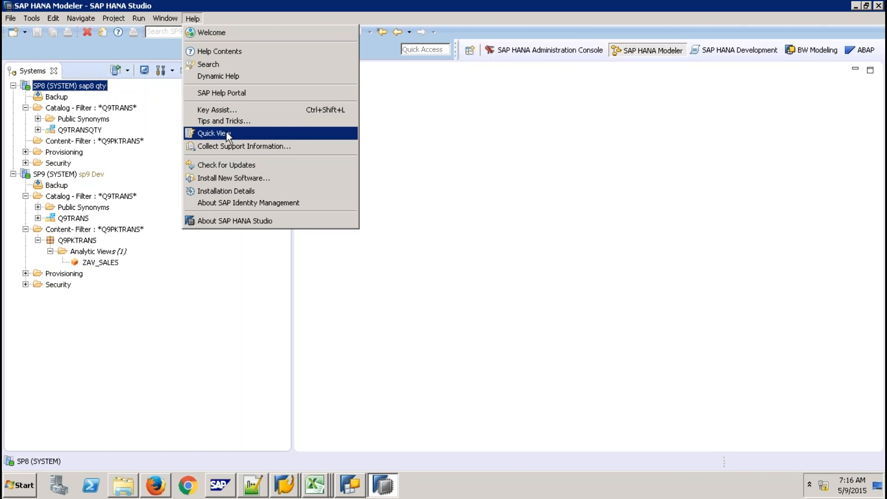
{"action": "left_click", "coordinate": [669, 166]}
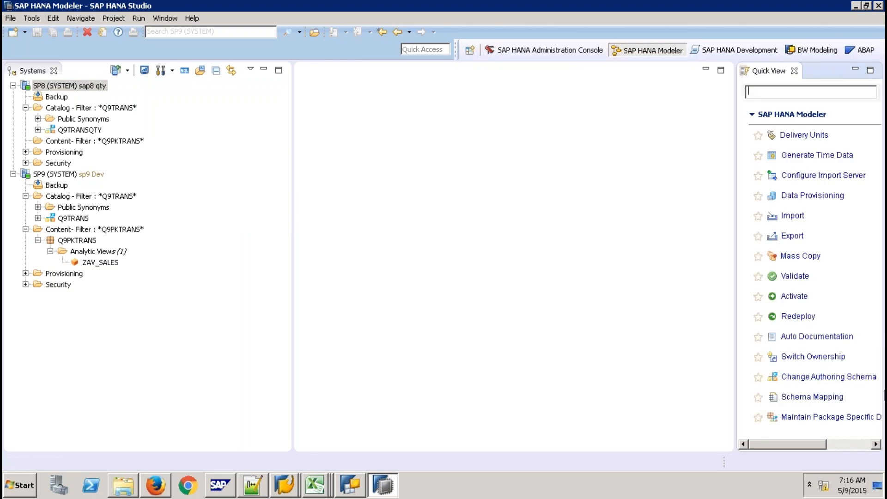
{"action": "left_click", "coordinate": [804, 398]}
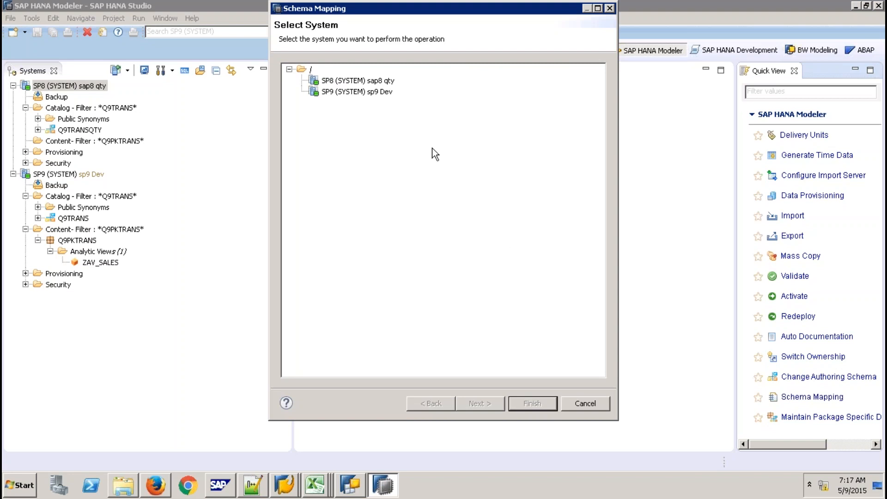
- On SP8 qty, map authoring schema Q9TRANS to physical schema Q9TRANSQTY, finish, and hide Quick View
{"action": "left_click", "coordinate": [387, 82]}
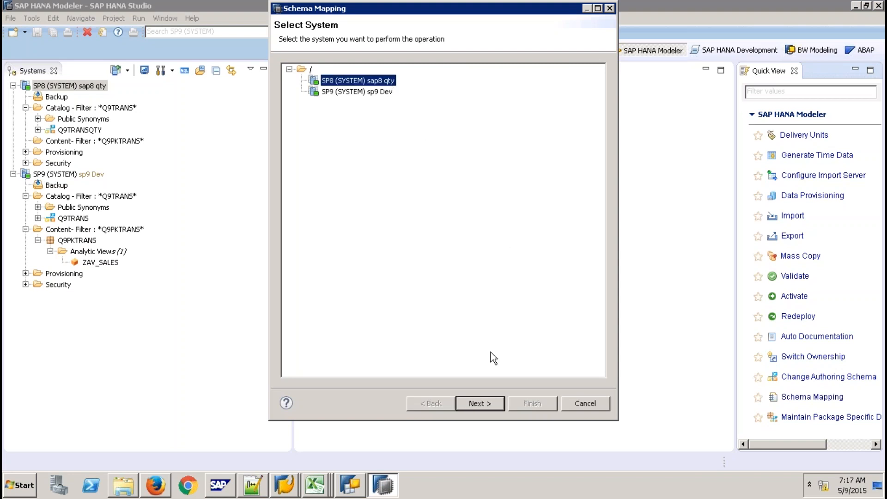
{"action": "left_click", "coordinate": [480, 402]}
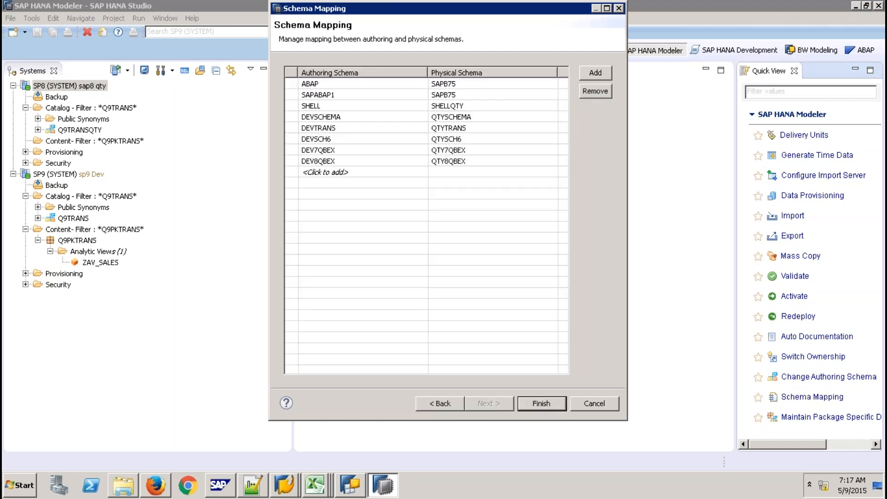
{"action": "left_click", "coordinate": [386, 174]}
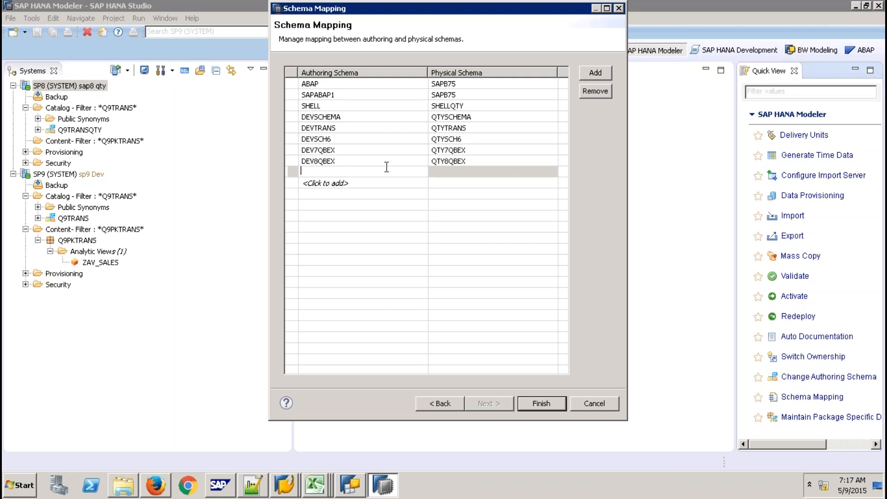
{"action": "type", "text": "Q9TRANS"}
{"action": "left_click", "coordinate": [466, 170]}
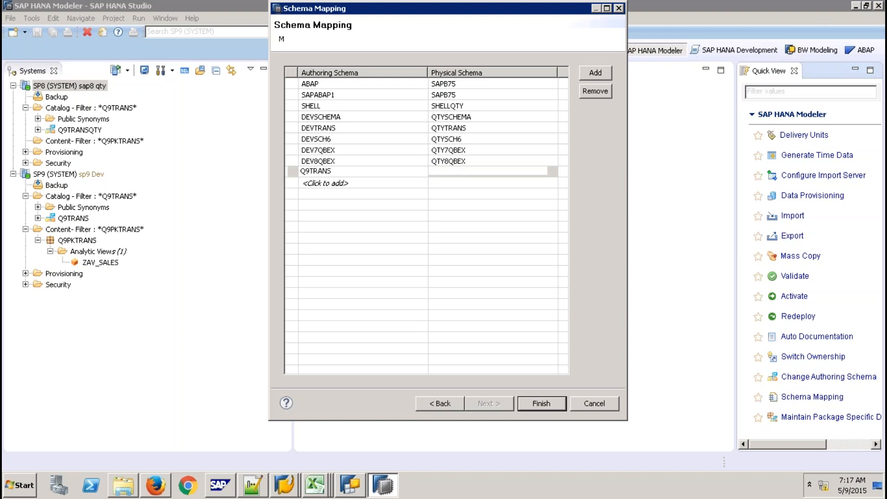
{"action": "left_click", "coordinate": [553, 170]}
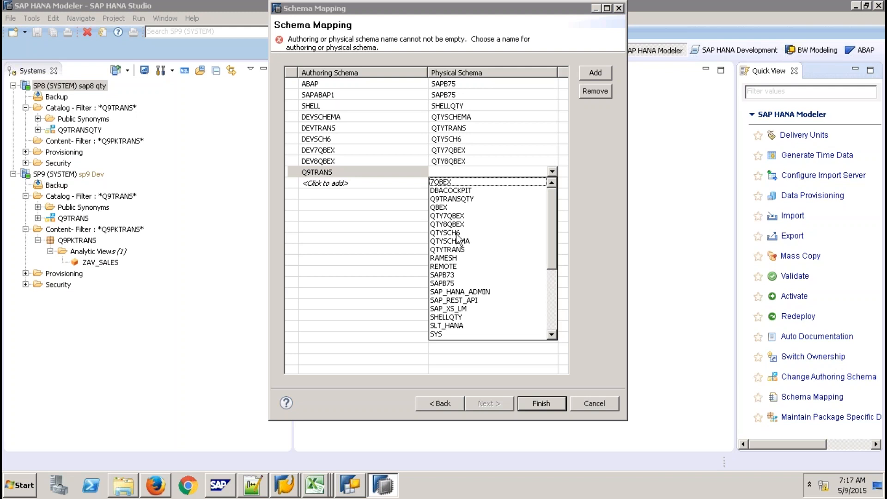
{"action": "left_click", "coordinate": [452, 199]}
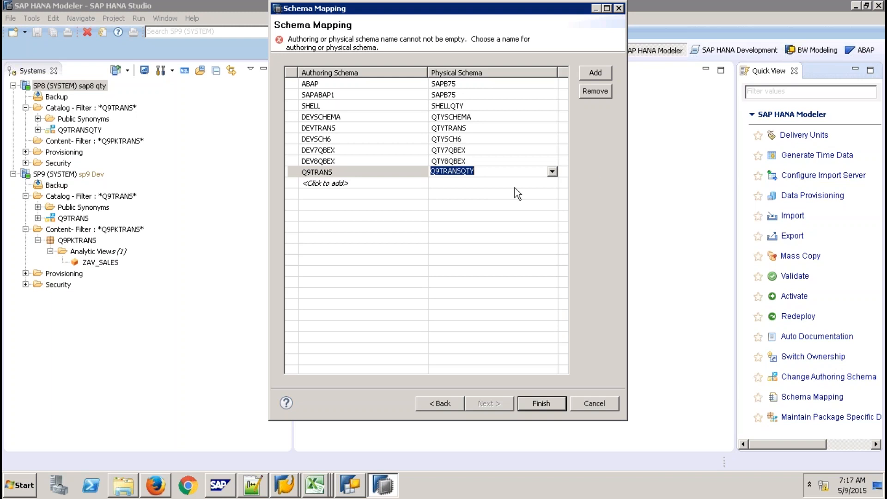
{"action": "left_click", "coordinate": [480, 191]}
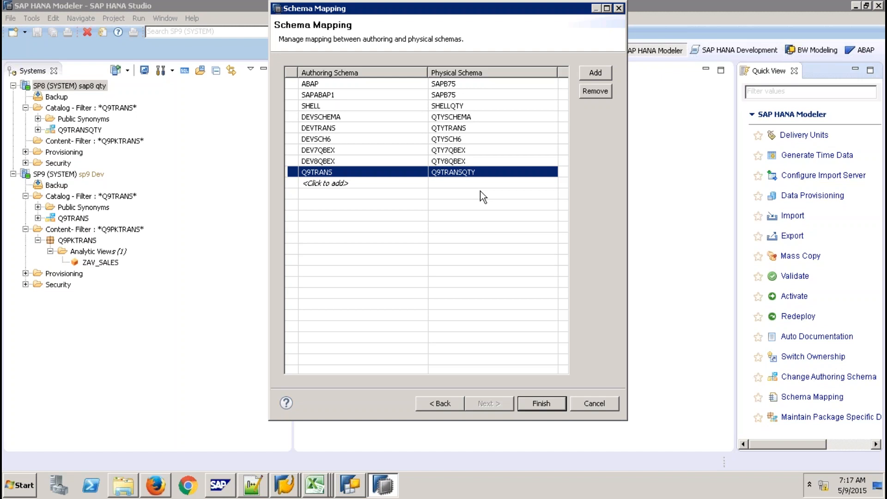
{"action": "left_click", "coordinate": [544, 404]}
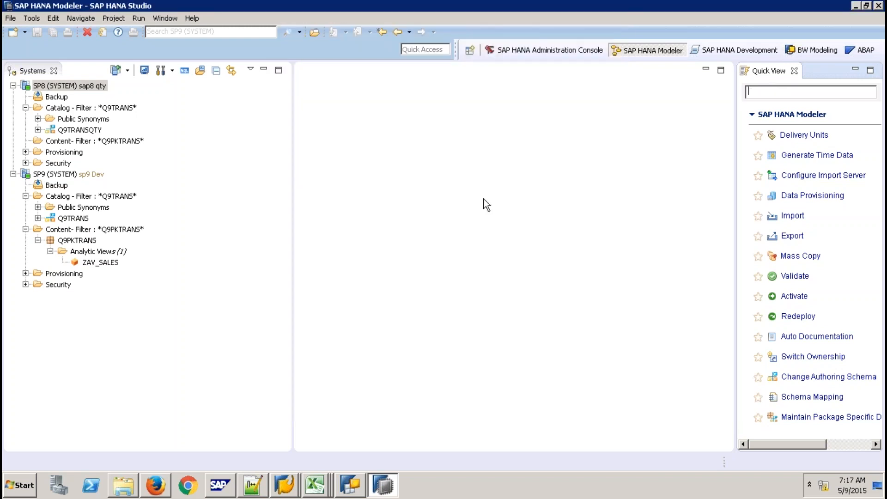
{"action": "left_click", "coordinate": [794, 71]}
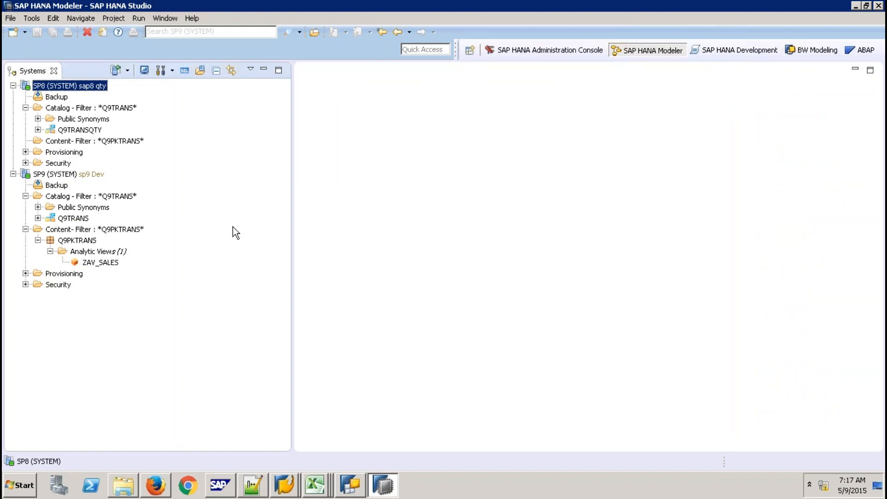
- Select the Q9PKTRANS package, then switch over to the local Excel sketch
{"action": "left_click", "coordinate": [76, 241]}
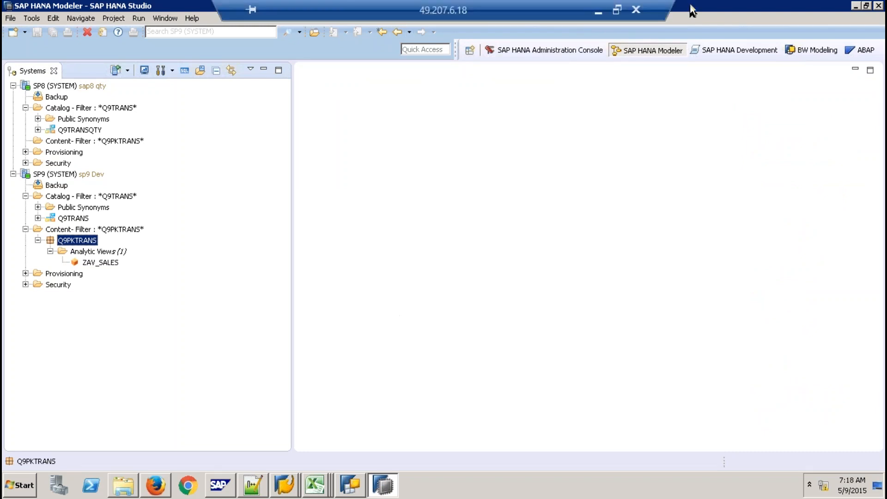
{"action": "left_click", "coordinate": [595, 5]}
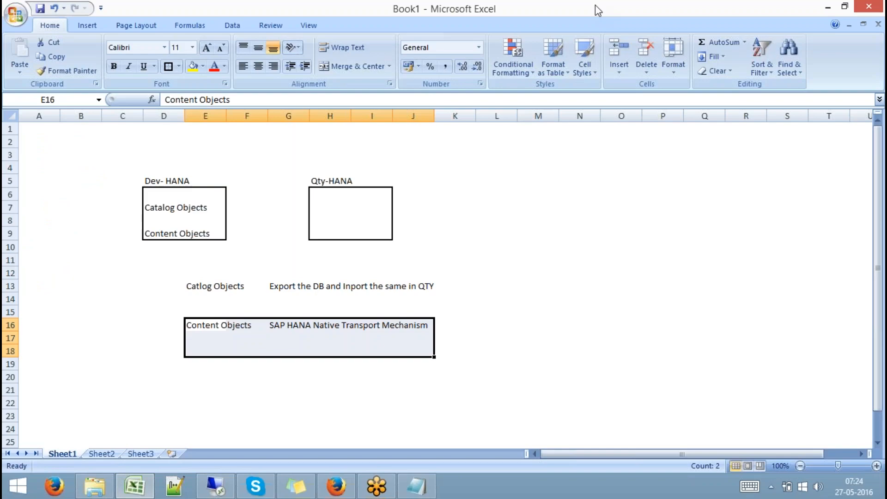
- Enter Package in E20 and DU in G20
{"action": "left_click", "coordinate": [189, 376]}
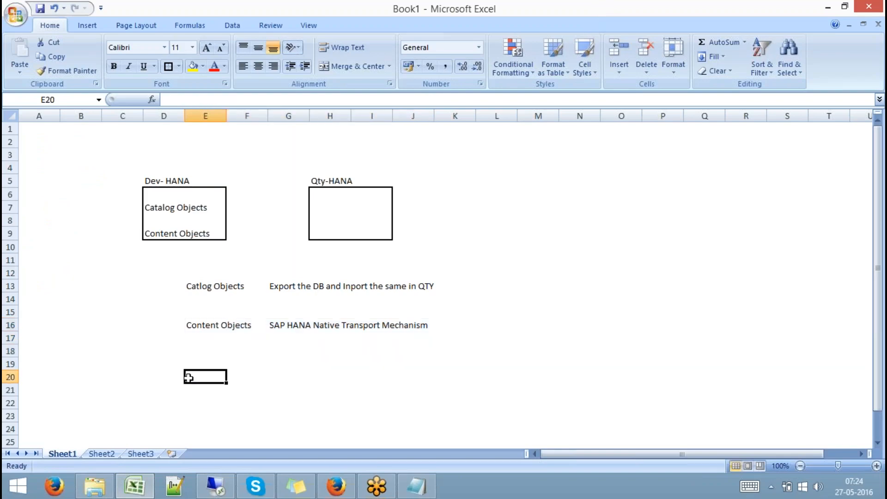
{"action": "type", "text": "Pa"}
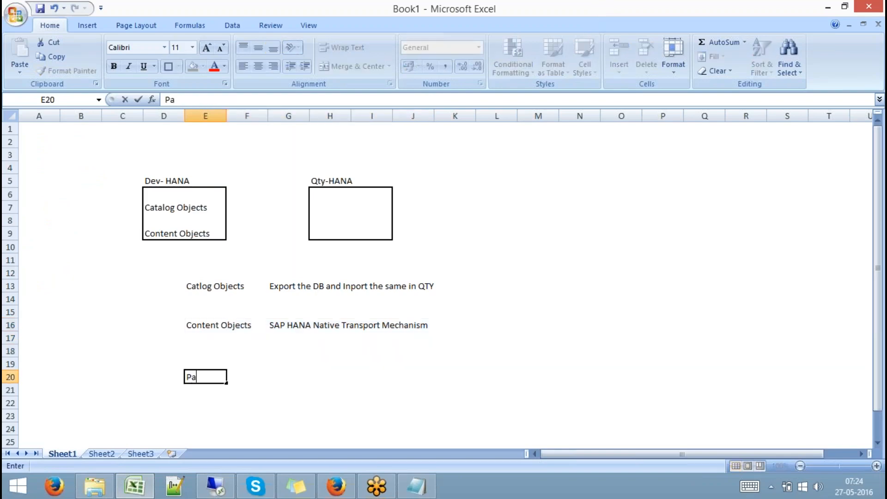
{"action": "type", "text": "ckage"}
{"action": "key", "text": "Tab"}
{"action": "key", "text": "Tab"}
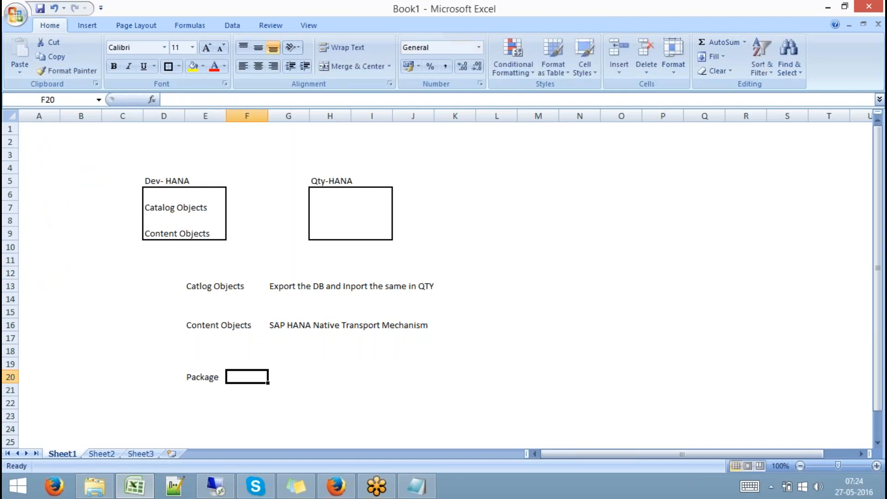
{"action": "type", "text": "DU"}
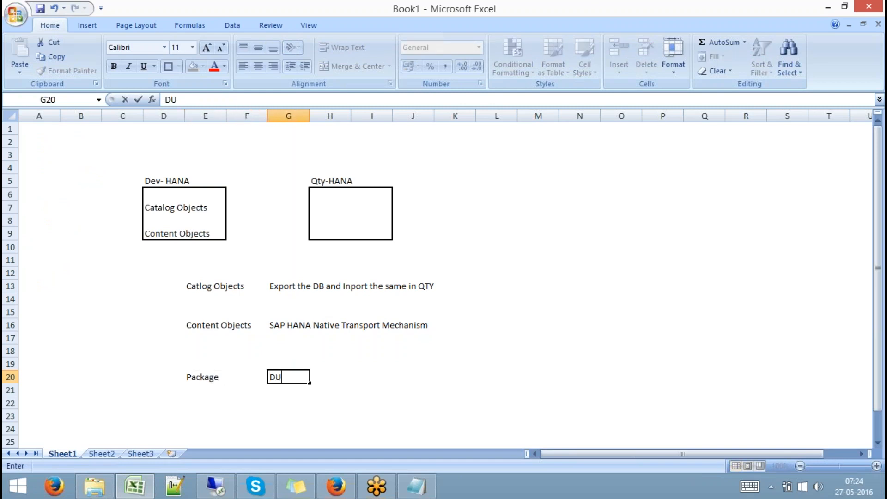
{"action": "left_click", "coordinate": [338, 391]}
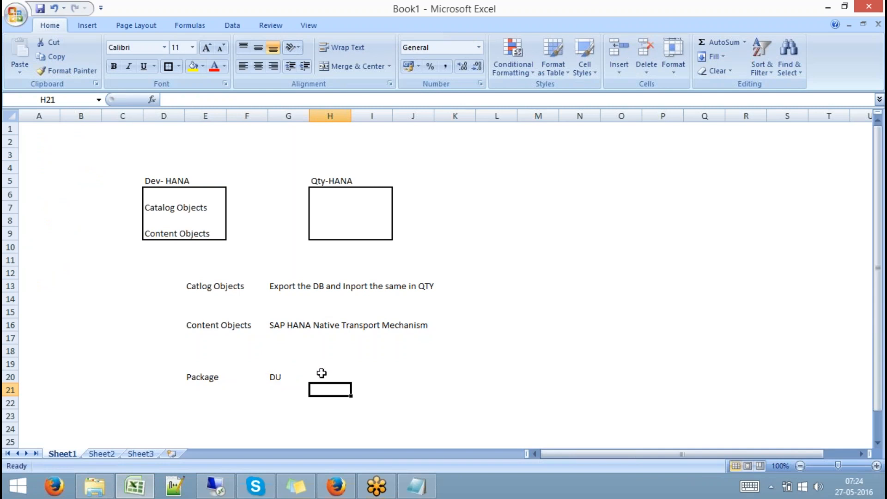
- Enter Transport Route in H20, Release in J20 and import in N20
{"action": "left_click", "coordinate": [322, 374]}
{"action": "type", "text": "Tr"}
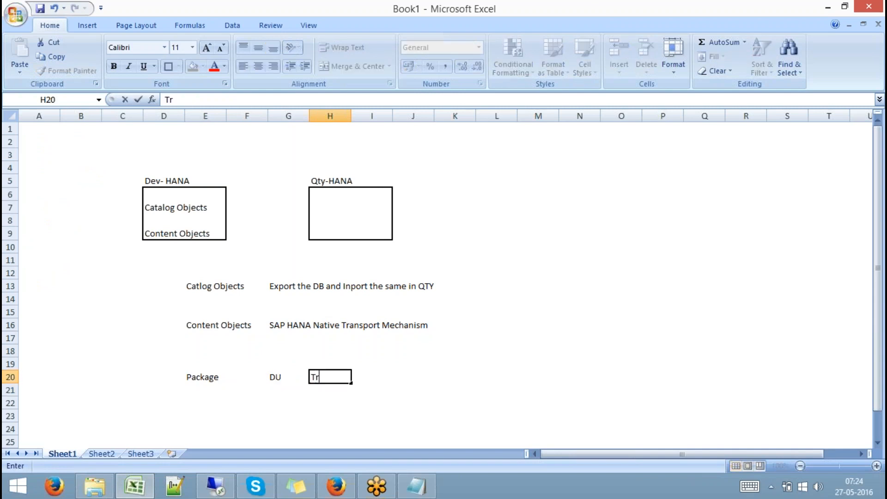
{"action": "type", "text": "ansport"}
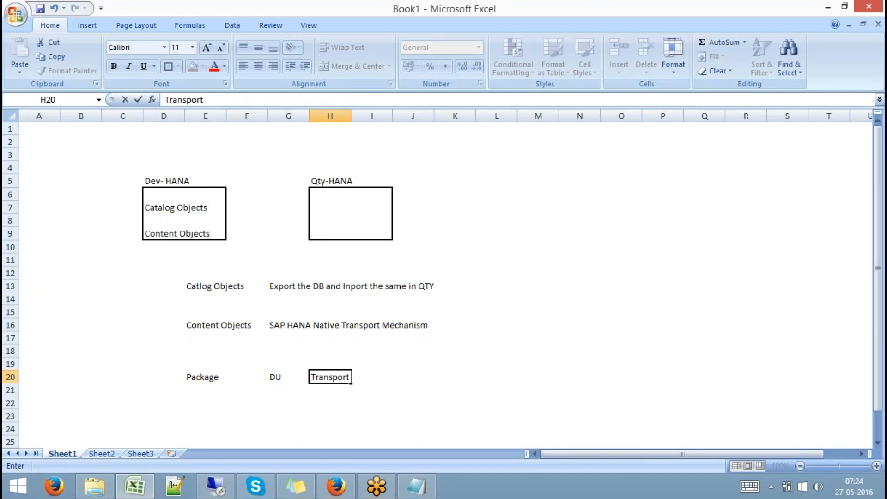
{"action": "type", "text": " Route"}
{"action": "key", "text": "Tab"}
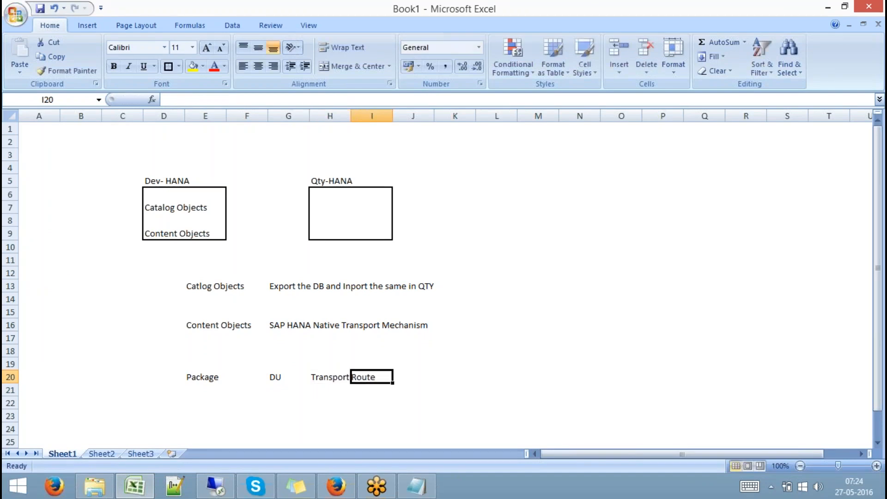
{"action": "key", "text": "Tab"}
{"action": "type", "text": "Re"}
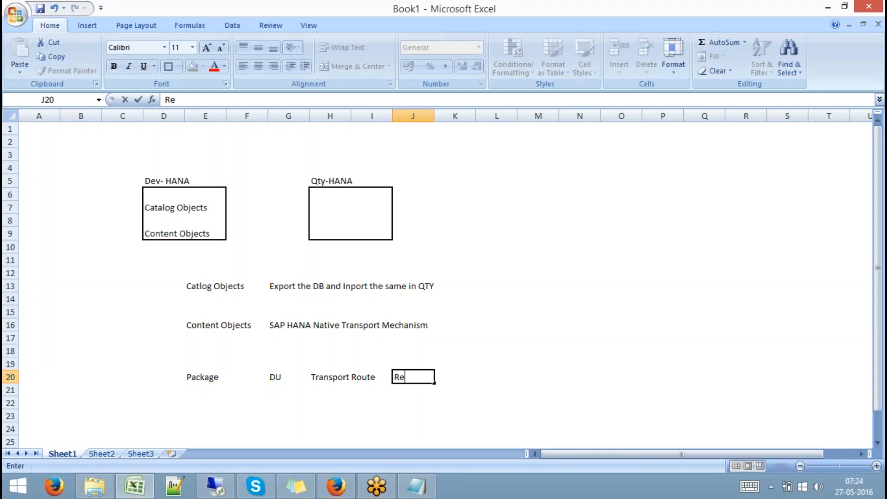
{"action": "type", "text": "lease"}
{"action": "key", "text": "Tab"}
{"action": "key", "text": "Tab"}
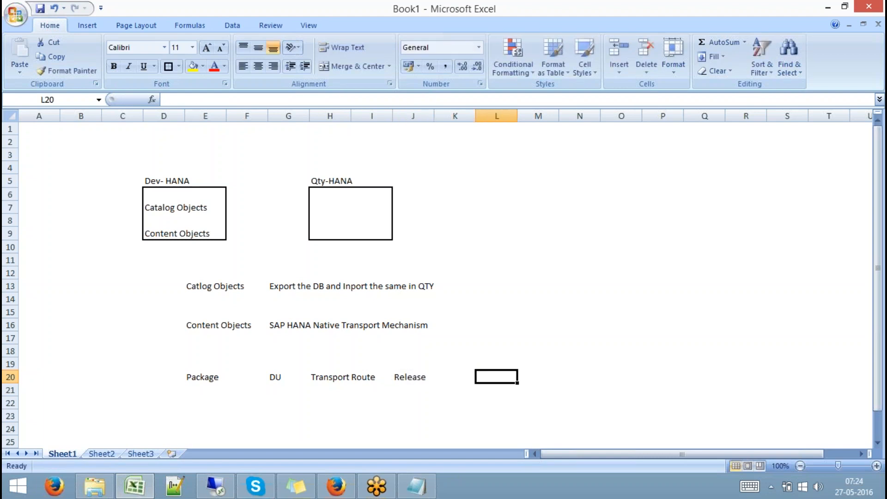
{"action": "key", "text": "Tab"}
{"action": "key", "text": "Tab"}
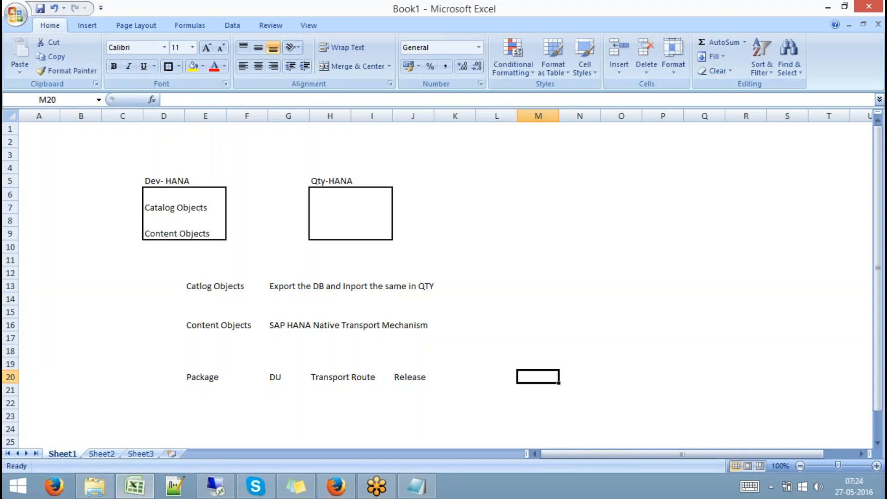
{"action": "type", "text": "import"}
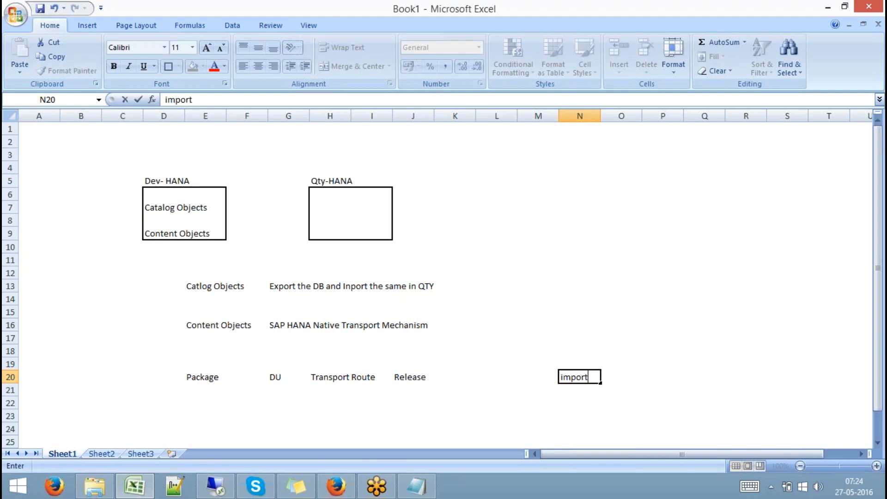
{"action": "left_click", "coordinate": [258, 407]}
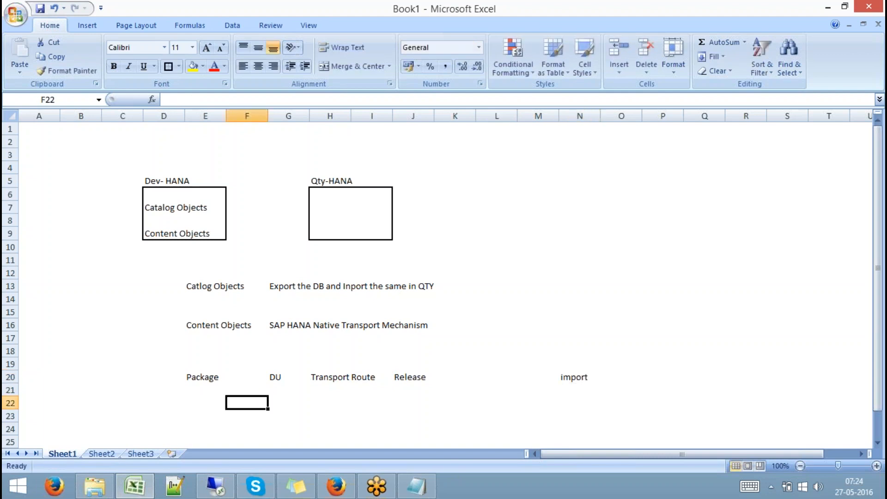
- Walk through the row-20 labels in order, from Package to import
{"action": "left_click", "coordinate": [216, 378]}
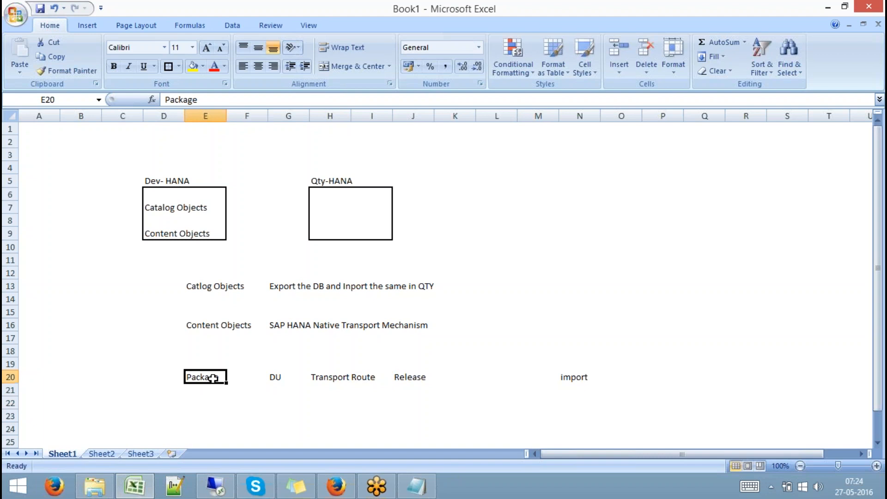
{"action": "left_click", "coordinate": [273, 378]}
{"action": "left_click", "coordinate": [330, 377]}
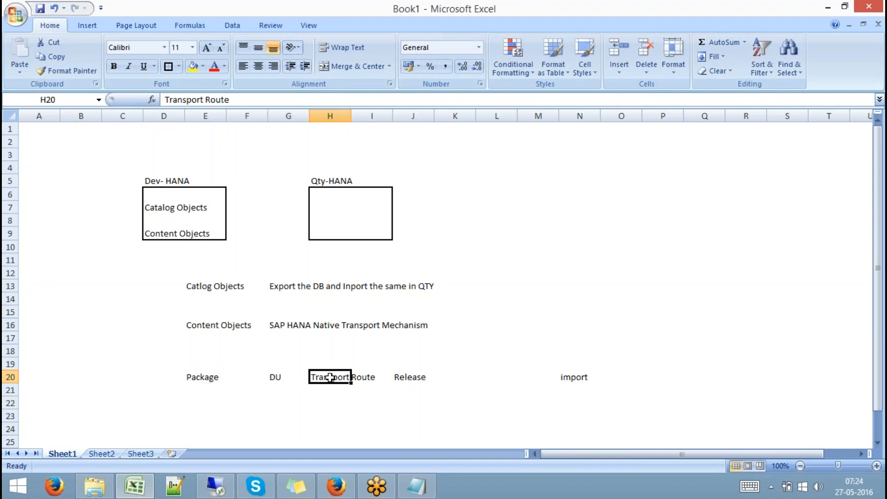
{"action": "left_click", "coordinate": [406, 378]}
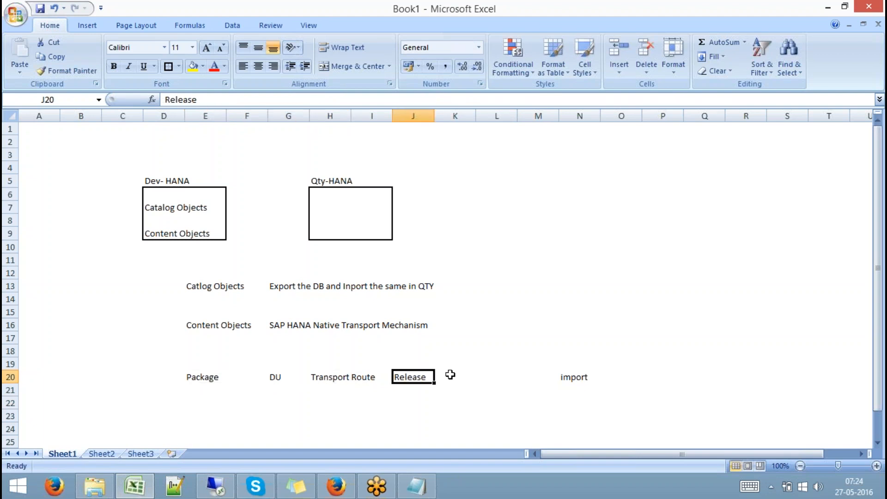
{"action": "left_click", "coordinate": [574, 378]}
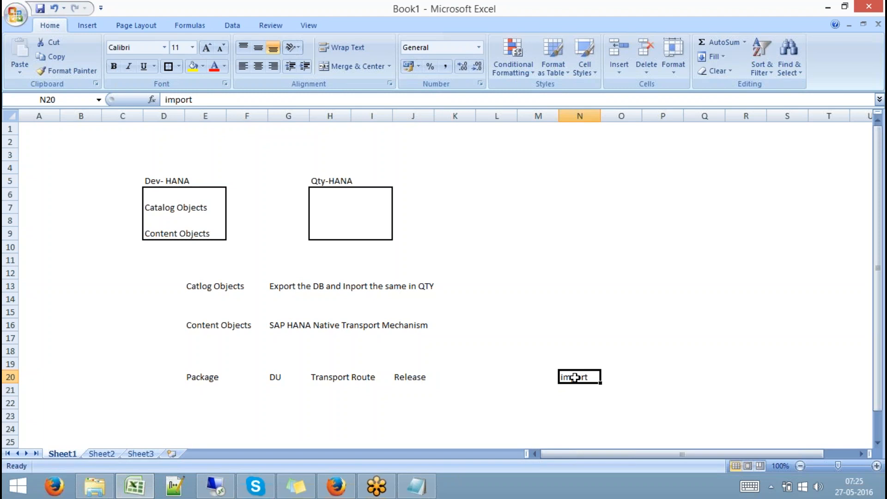
- Back in the studio, open the Delivery Units manager from Quick View on the SP9 Dev system
{"action": "left_click", "coordinate": [215, 485]}
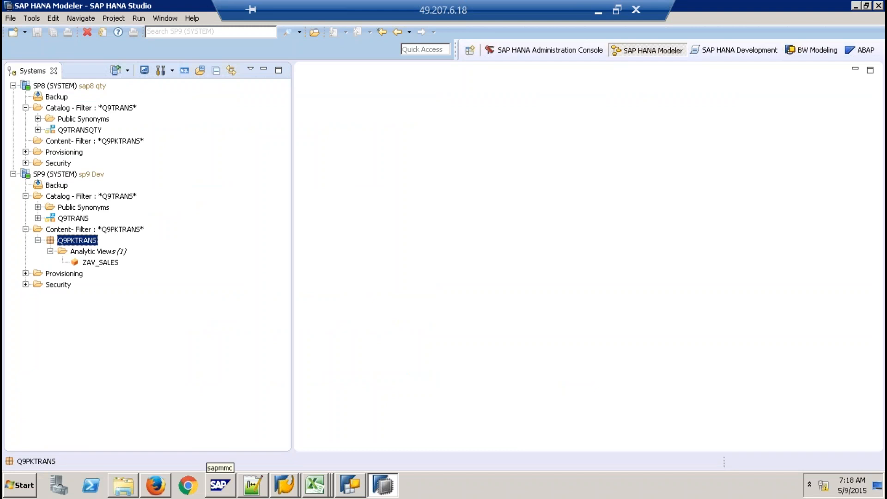
{"action": "left_click", "coordinate": [195, 22]}
{"action": "left_click", "coordinate": [223, 132]}
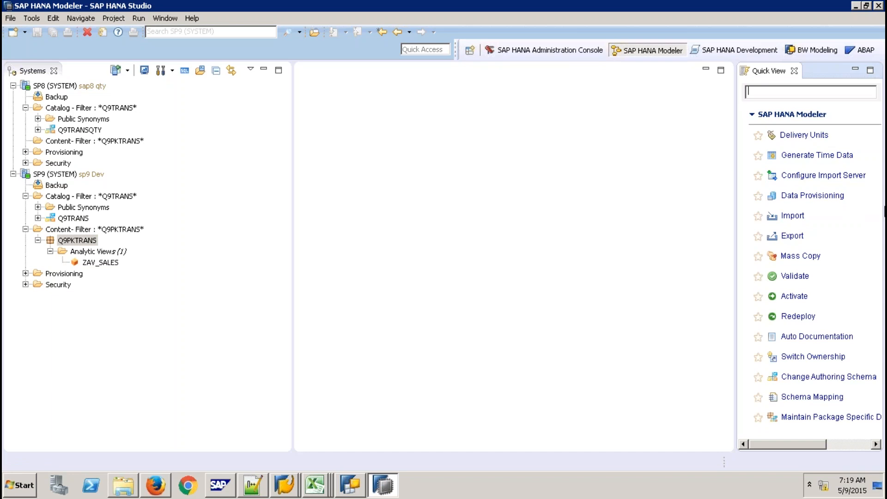
{"action": "left_click", "coordinate": [814, 137]}
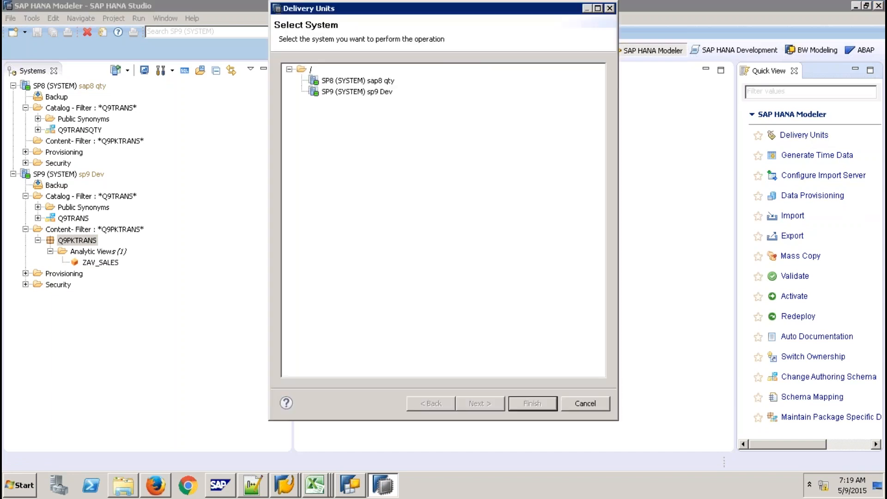
{"action": "left_click", "coordinate": [369, 93]}
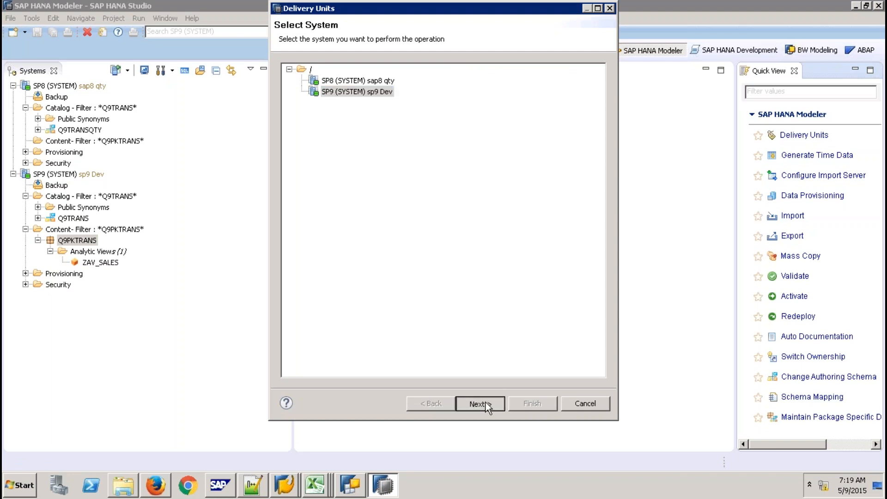
{"action": "left_click", "coordinate": [482, 400]}
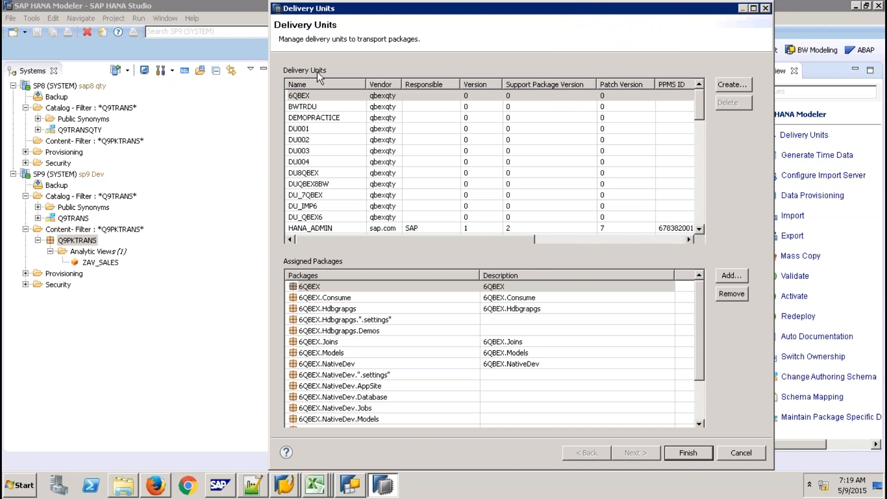
- Cancel the new delivery unit, close the manager, and reopen Delivery Units with Q9PKTRANS selected
{"action": "left_click", "coordinate": [728, 85]}
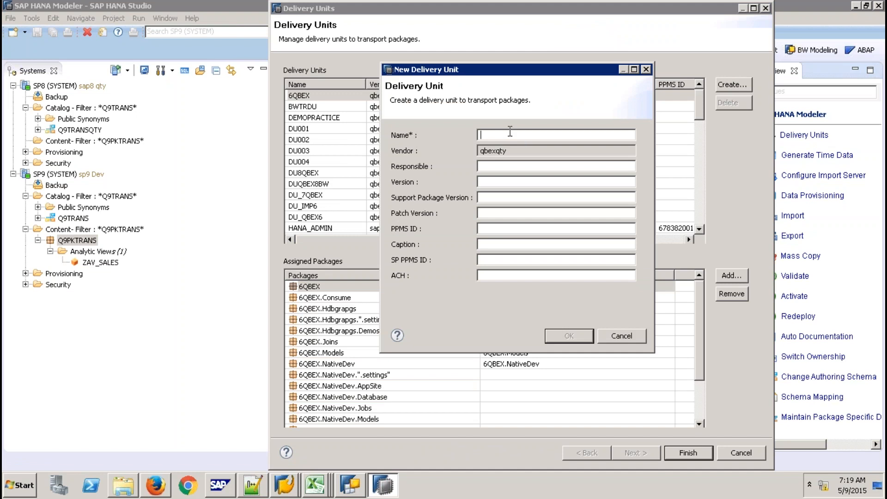
{"action": "left_click", "coordinate": [622, 335]}
{"action": "left_click", "coordinate": [740, 452]}
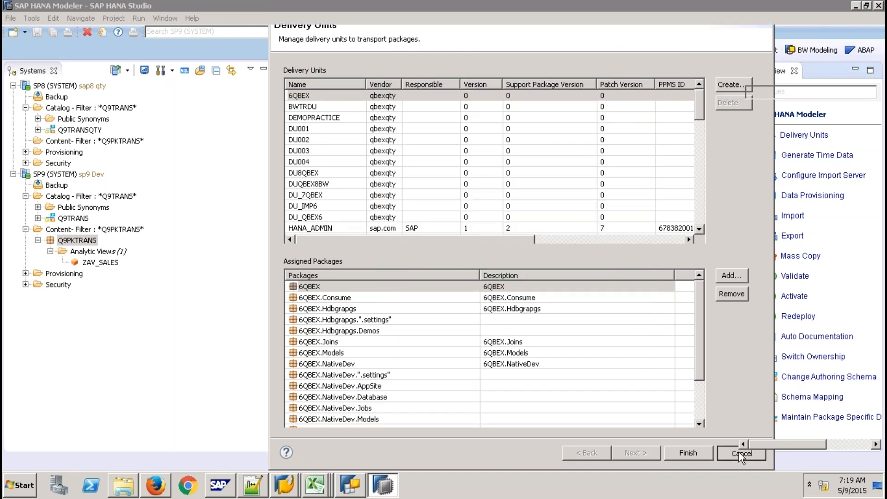
{"action": "left_click", "coordinate": [88, 243]}
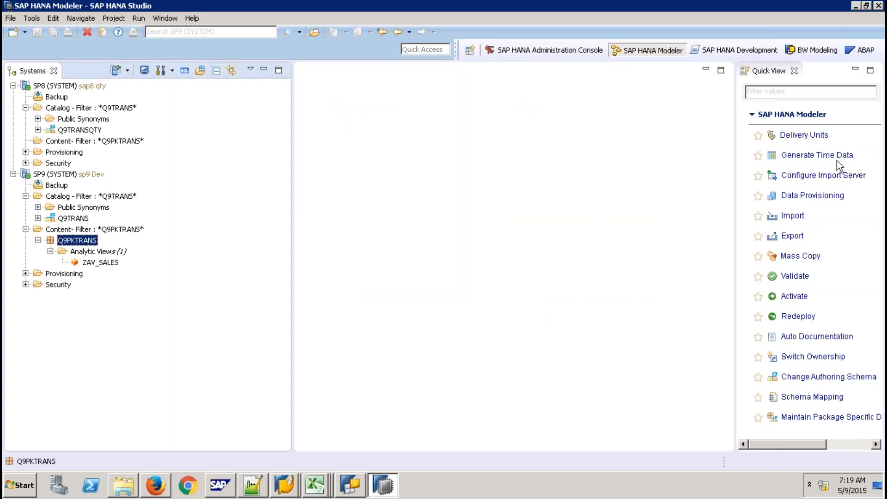
{"action": "left_click", "coordinate": [808, 137]}
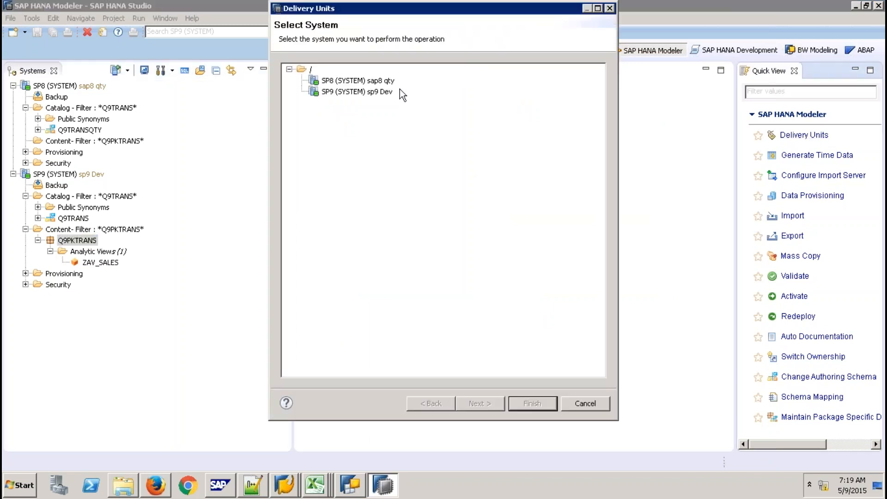
- On SP9 Dev, create a delivery unit named DU9QBEX in the Delivery Units list
{"action": "left_click", "coordinate": [386, 92]}
{"action": "left_click", "coordinate": [514, 400]}
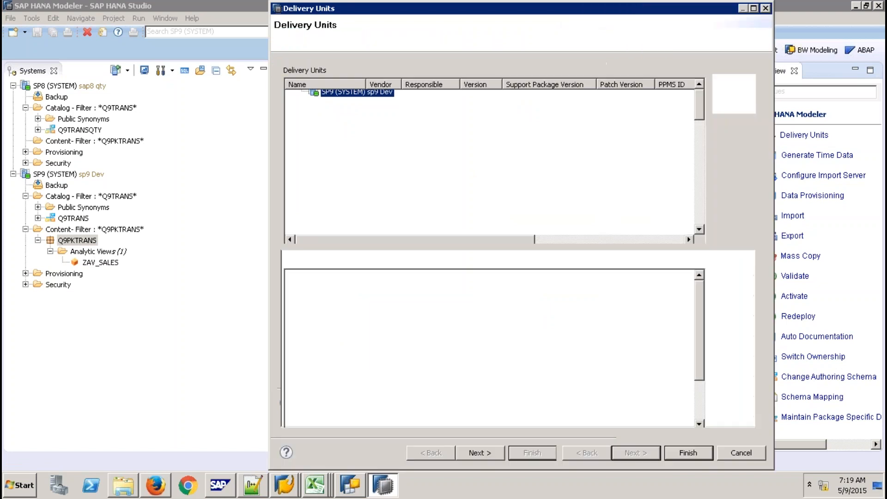
{"action": "left_click", "coordinate": [735, 84]}
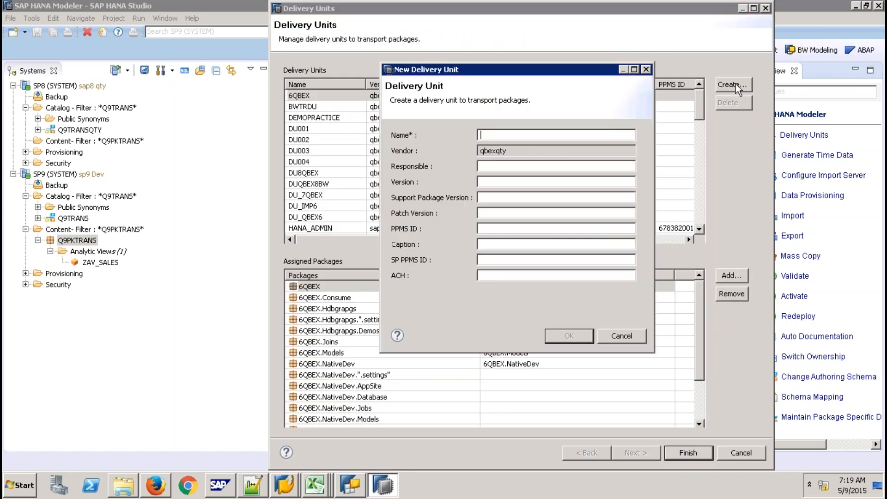
{"action": "type", "text": "DU9QBEX"}
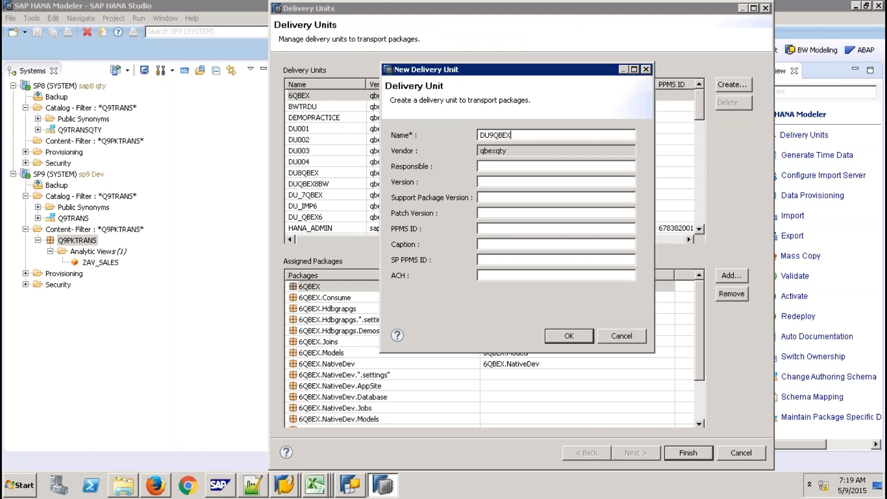
{"action": "left_click", "coordinate": [570, 339]}
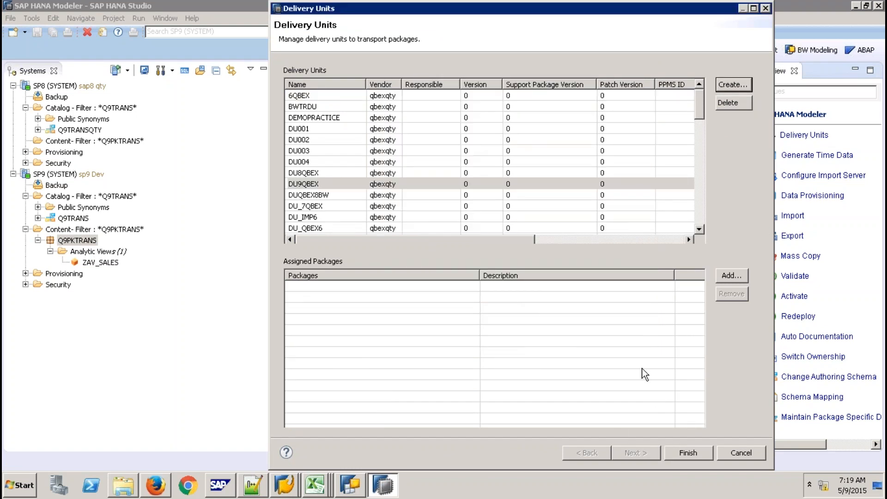
- Add the Q9PKTRANS package to DU9QBEX and finish both the Assign Packages and Delivery Units dialogs
{"action": "left_click", "coordinate": [320, 185]}
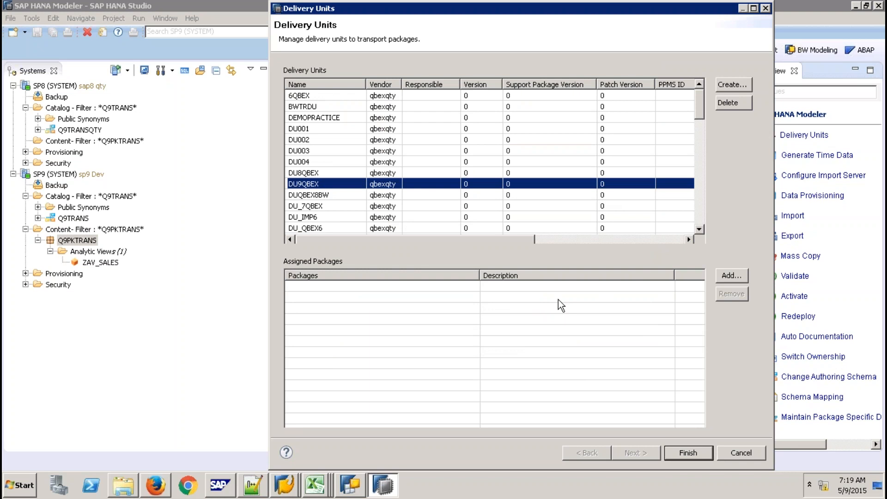
{"action": "left_click", "coordinate": [725, 274]}
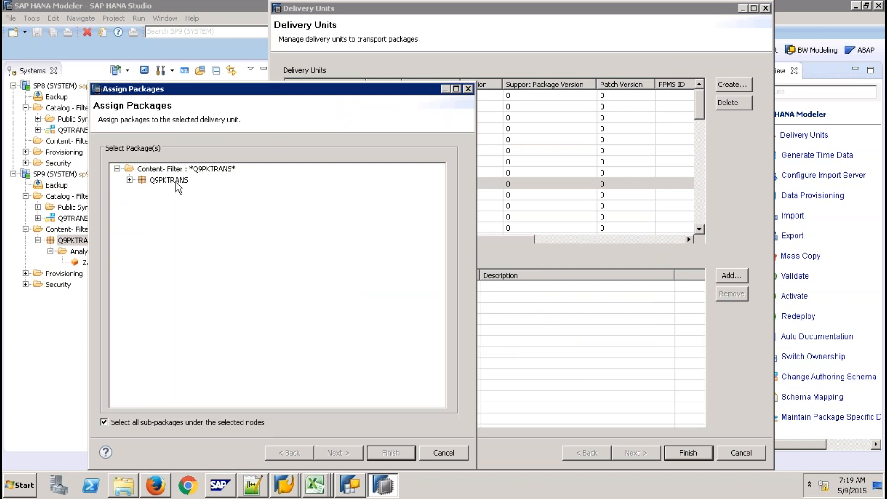
{"action": "left_click", "coordinate": [175, 181]}
{"action": "left_click", "coordinate": [400, 451]}
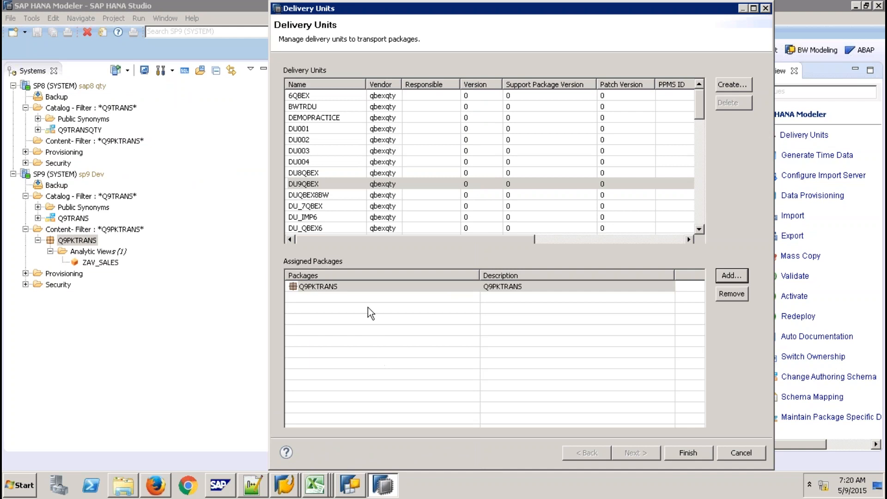
{"action": "left_click", "coordinate": [688, 453]}
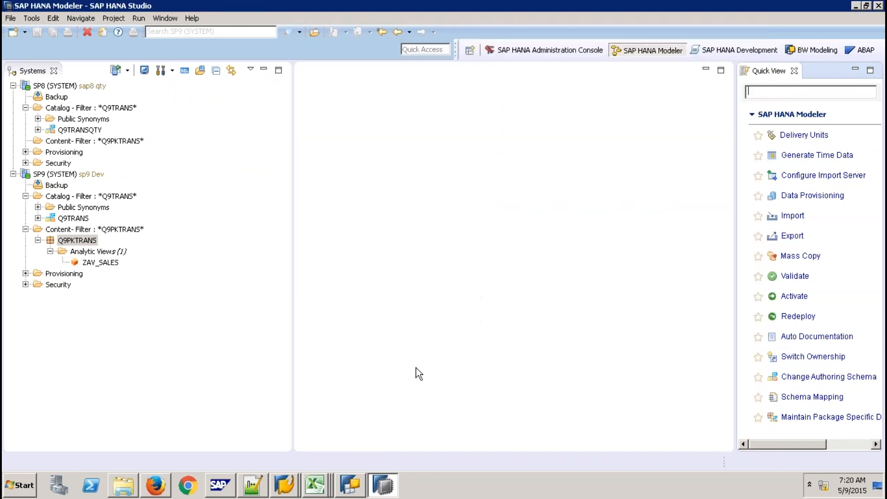
- Verify in Q9PKTRANS's Edit dialog that its delivery unit is DU9QBEX, then switch to Firefox
{"action": "left_click", "coordinate": [82, 240]}
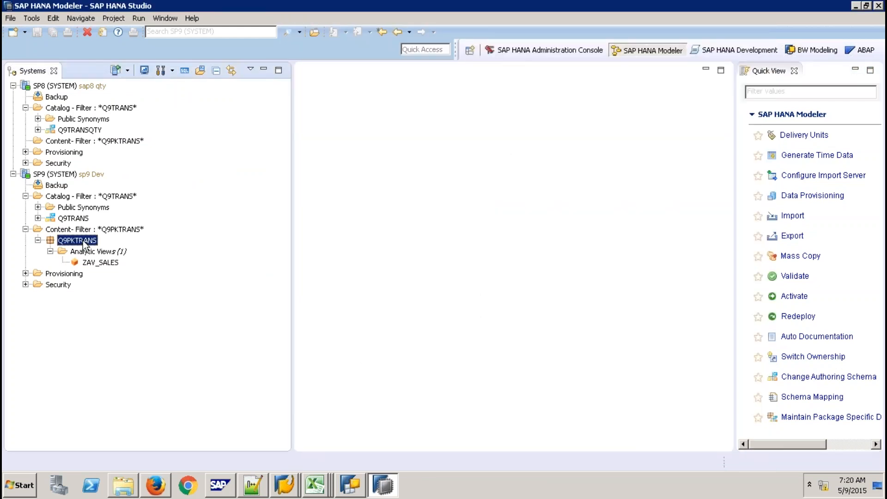
{"action": "right_click", "coordinate": [82, 241]}
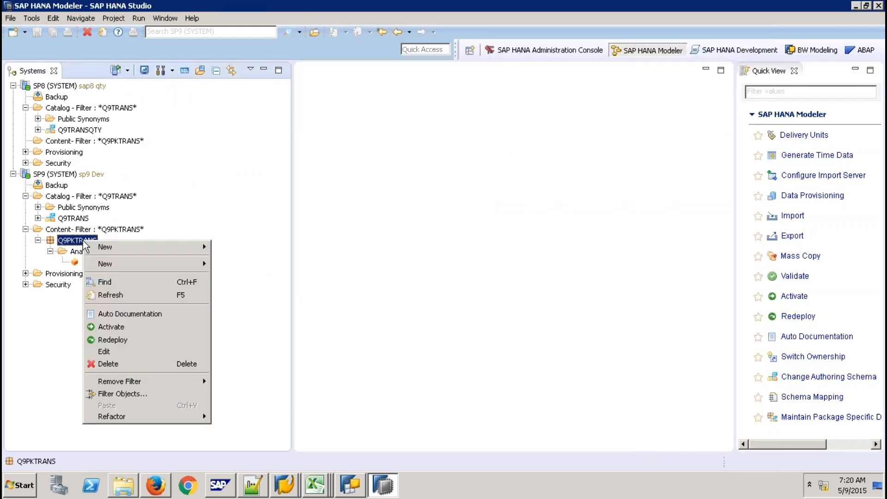
{"action": "left_click", "coordinate": [112, 351]}
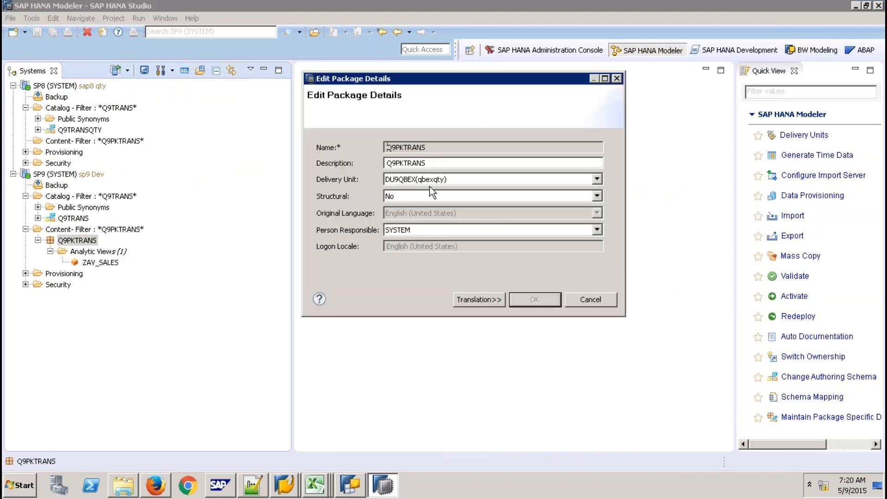
{"action": "left_click", "coordinate": [596, 180]}
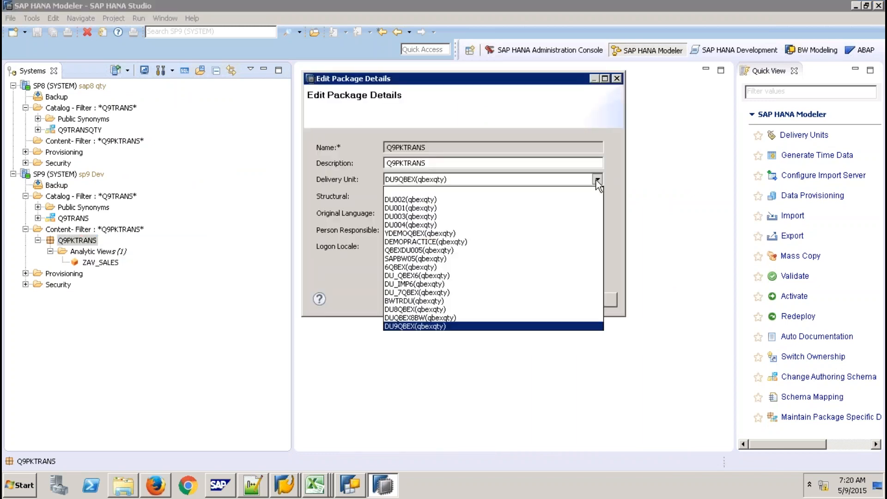
{"action": "left_click", "coordinate": [623, 170]}
{"action": "left_click", "coordinate": [585, 300]}
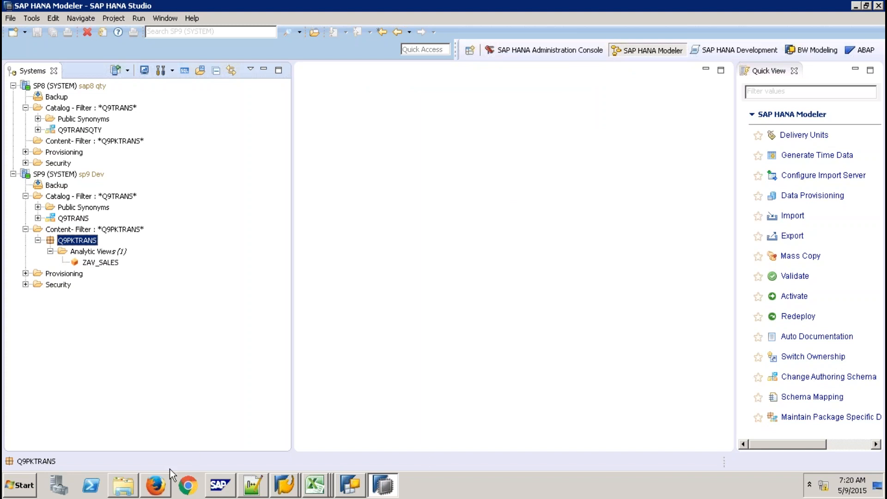
{"action": "left_click", "coordinate": [156, 484]}
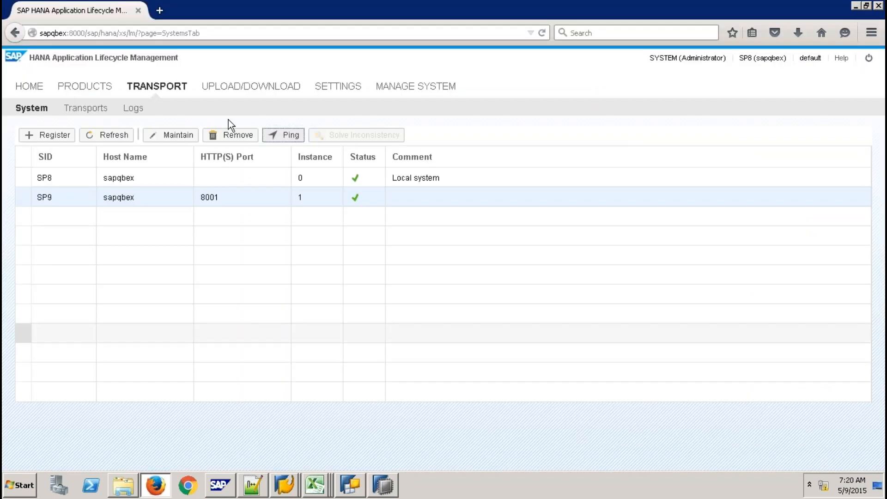
- Reload sapqbex:8000/sap/hana/xs/lm/ and log in with the administrator's user name and password
{"action": "left_click", "coordinate": [199, 30]}
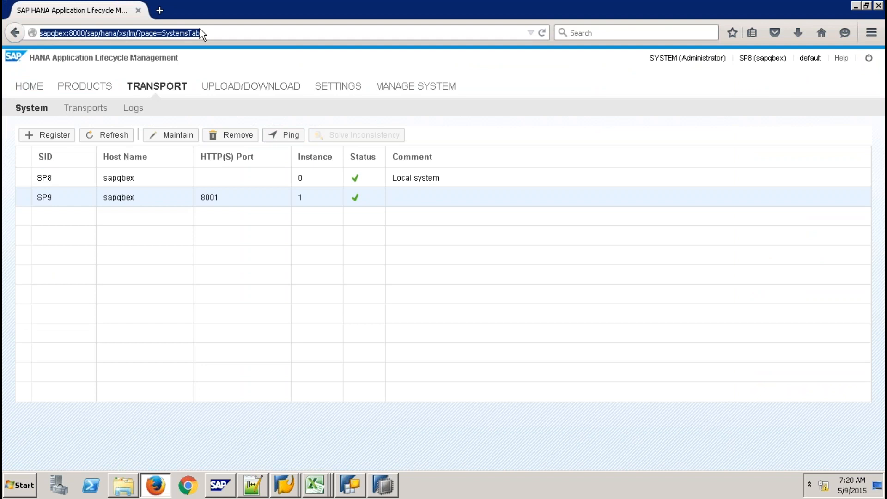
{"action": "type", "text": "SAPqbex/"}
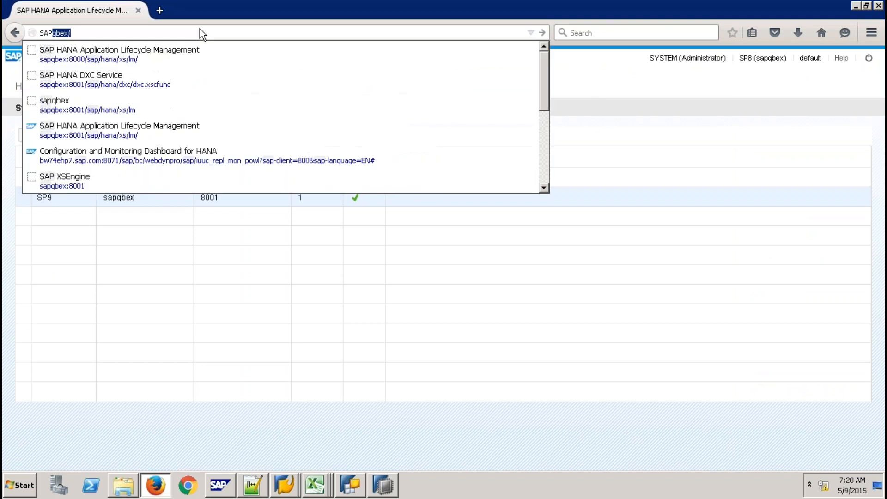
{"action": "left_click", "coordinate": [159, 53]}
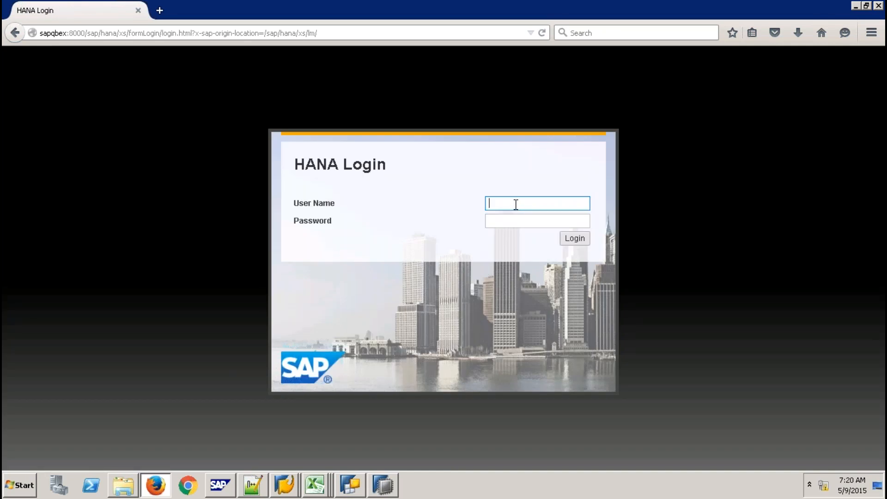
{"action": "type", "text": "system"}
{"action": "key", "text": "Tab"}
{"action": "type", "text": "m*********"}
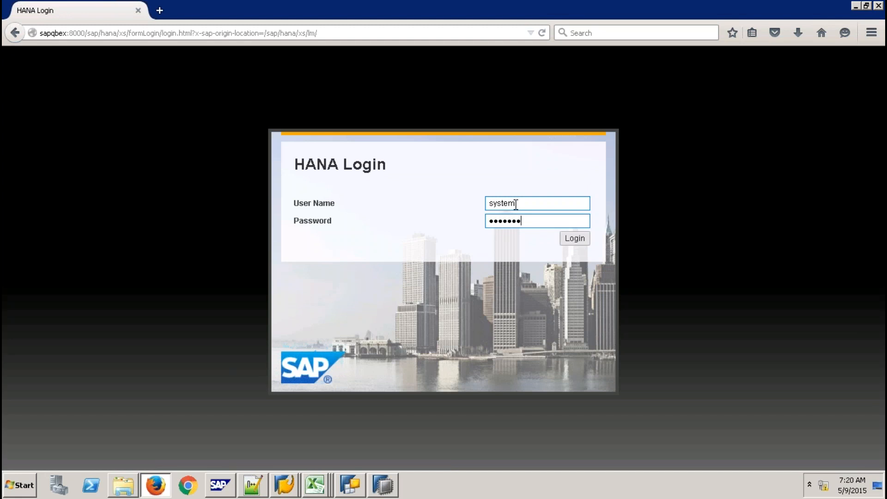
{"action": "key", "text": "Return"}
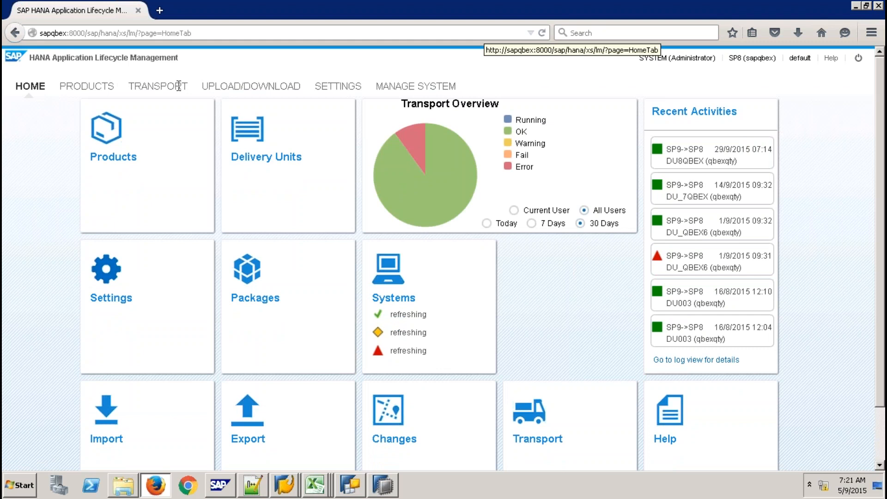
- Ping system SP9 under TRANSPORT > System, dismiss the result, and view the Transports list
{"action": "left_click", "coordinate": [328, 85]}
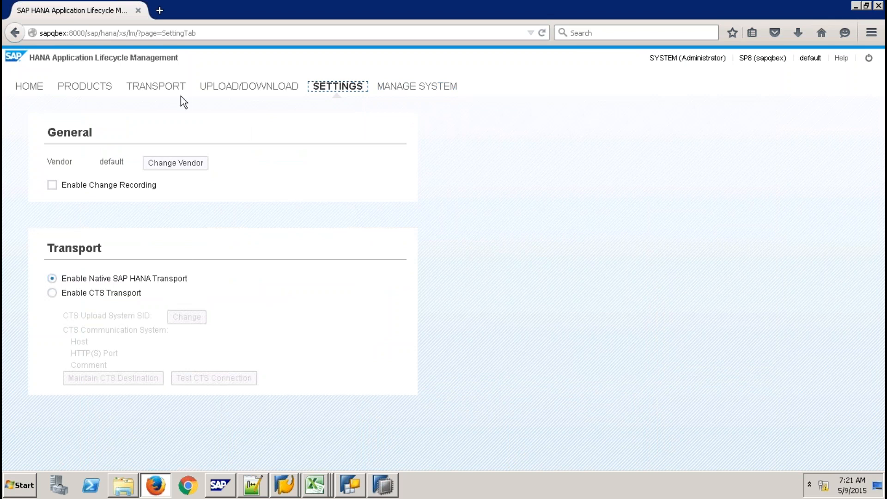
{"action": "left_click", "coordinate": [168, 88]}
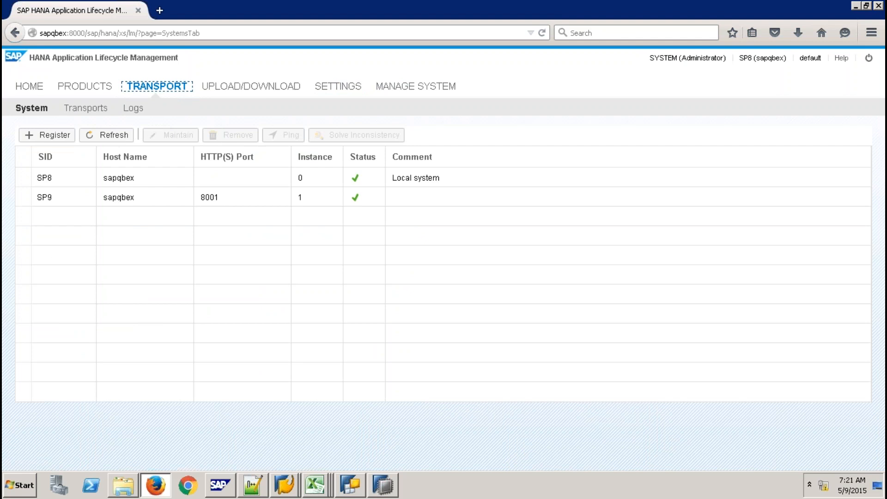
{"action": "left_click", "coordinate": [26, 197]}
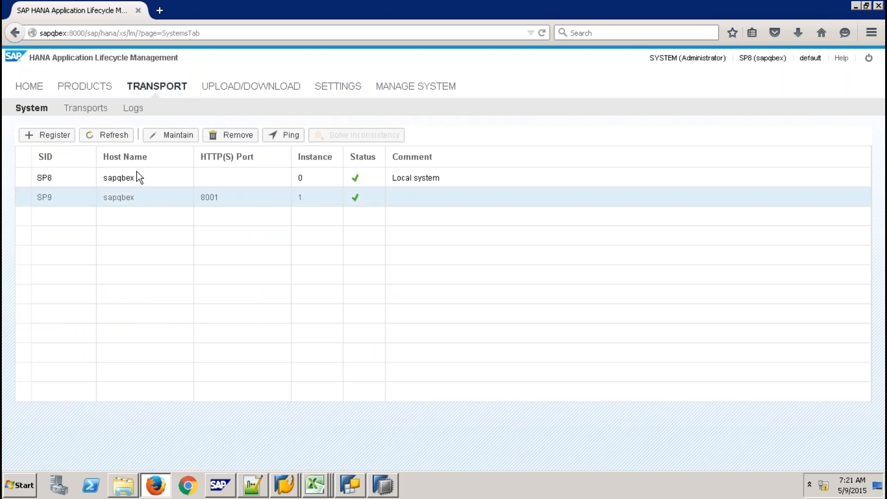
{"action": "left_click", "coordinate": [291, 136]}
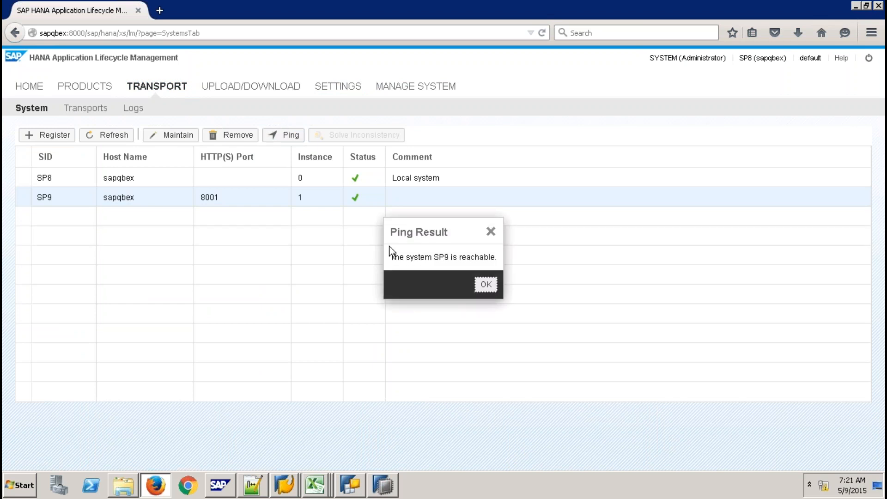
{"action": "key", "text": "Return"}
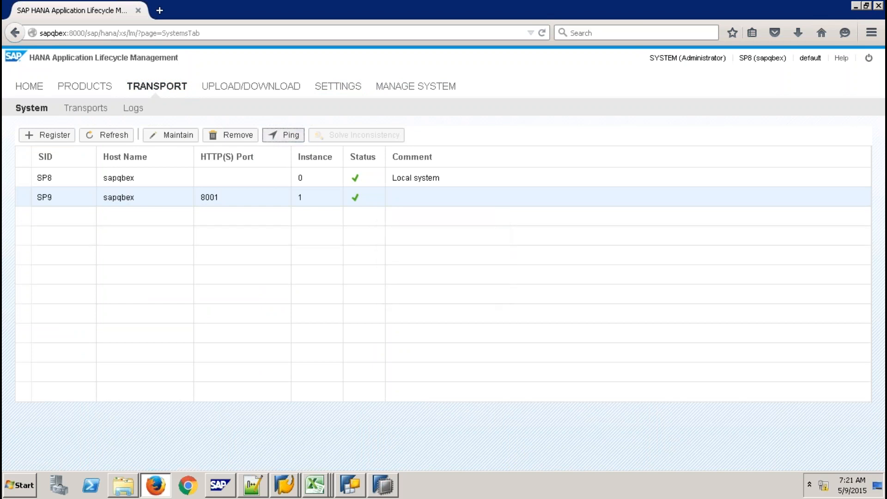
{"action": "left_click", "coordinate": [85, 109]}
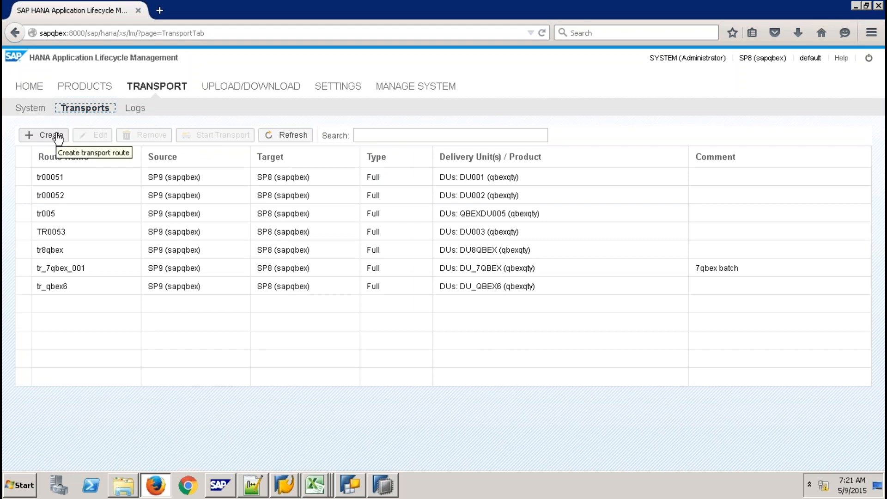
- Create transport route TR9QBEX with source system SP9, carrying delivery unit DU9QBEX-qbexqty
{"action": "left_click", "coordinate": [57, 135]}
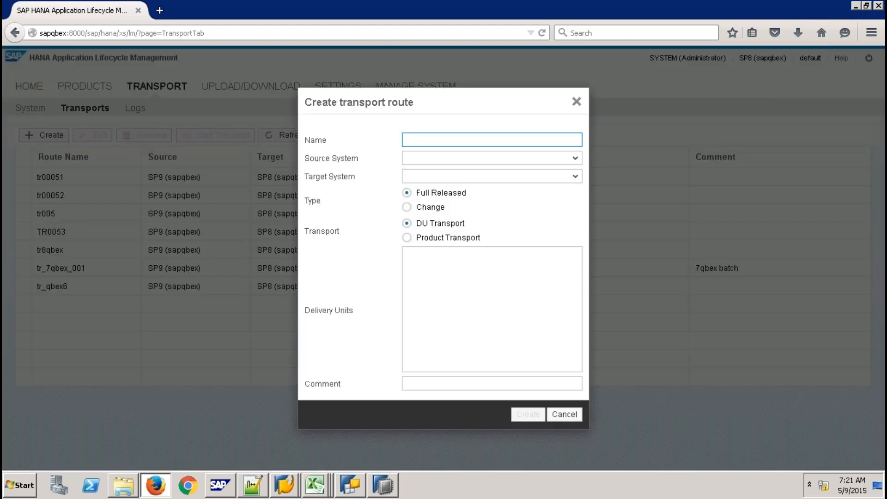
{"action": "type", "text": "TR9QBEX"}
{"action": "left_click", "coordinate": [575, 159]}
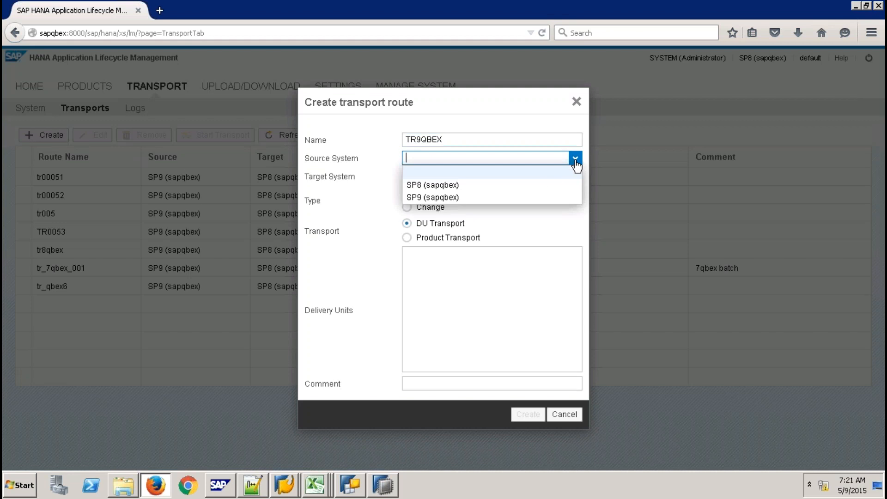
{"action": "left_click", "coordinate": [498, 198]}
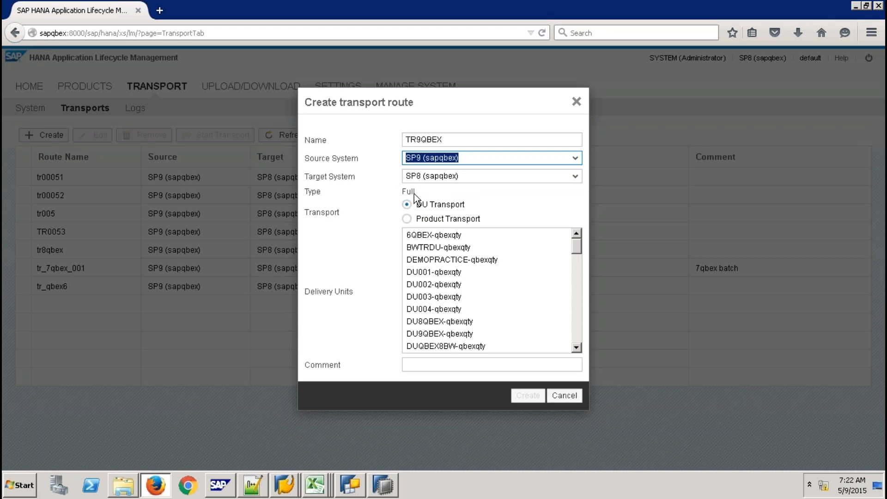
{"action": "left_click", "coordinate": [567, 234]}
{"action": "left_click", "coordinate": [571, 298]}
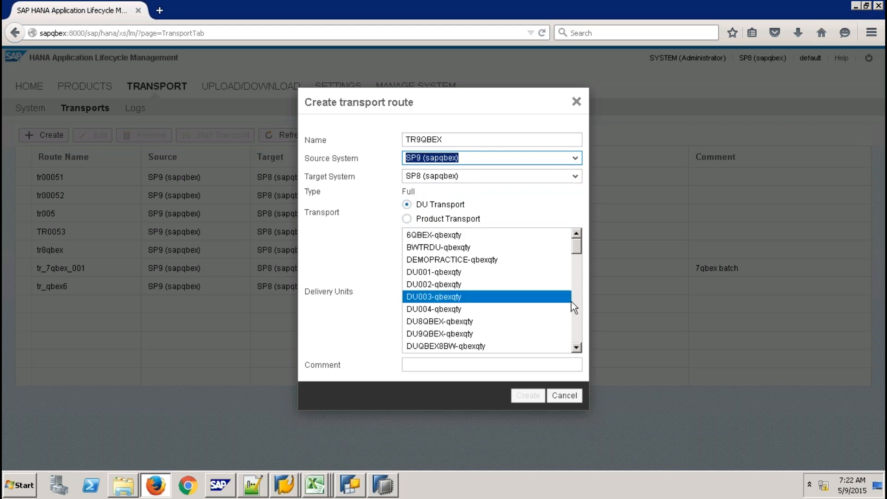
{"action": "left_click", "coordinate": [475, 333]}
{"action": "left_click", "coordinate": [473, 332]}
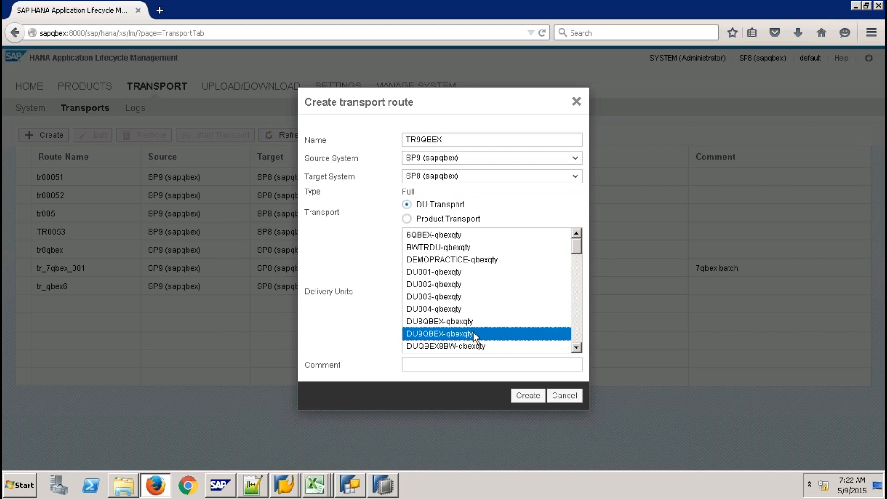
{"action": "left_click", "coordinate": [528, 396]}
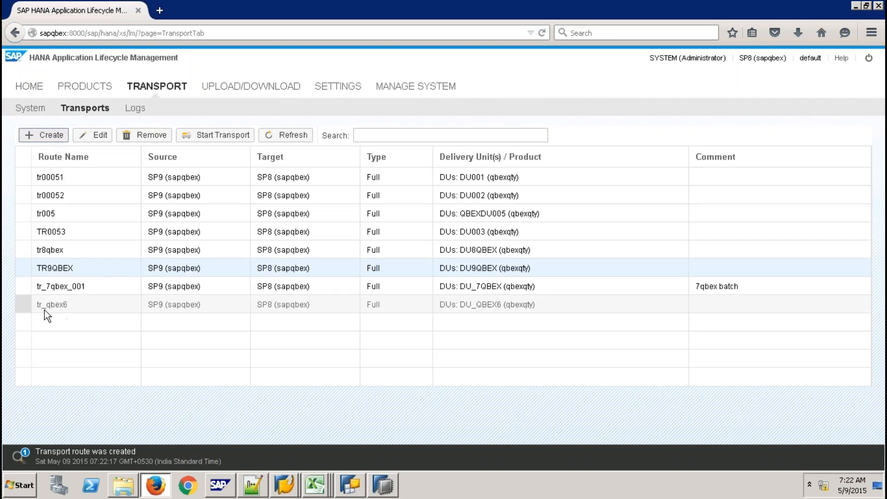
{"action": "left_click", "coordinate": [24, 268]}
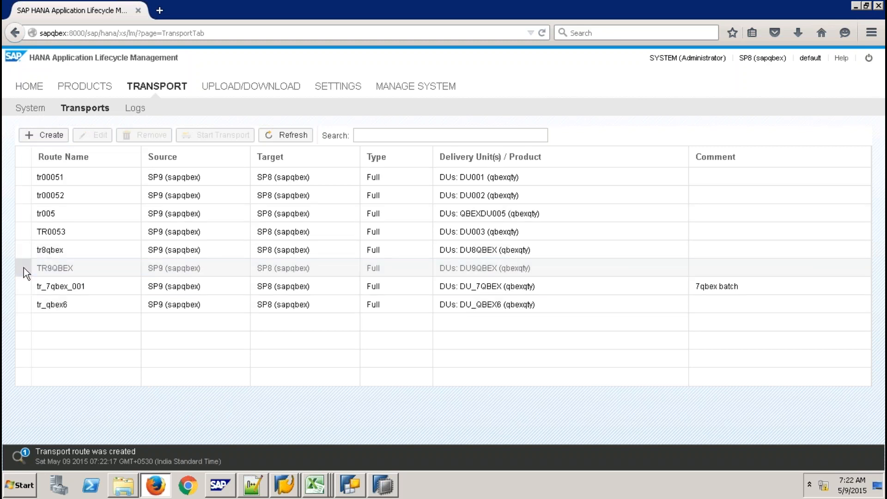
- Start transporting DU9QBEX over TR9QBEX from SP9 to SP8, confirm, and view the Logs
{"action": "left_click", "coordinate": [26, 268]}
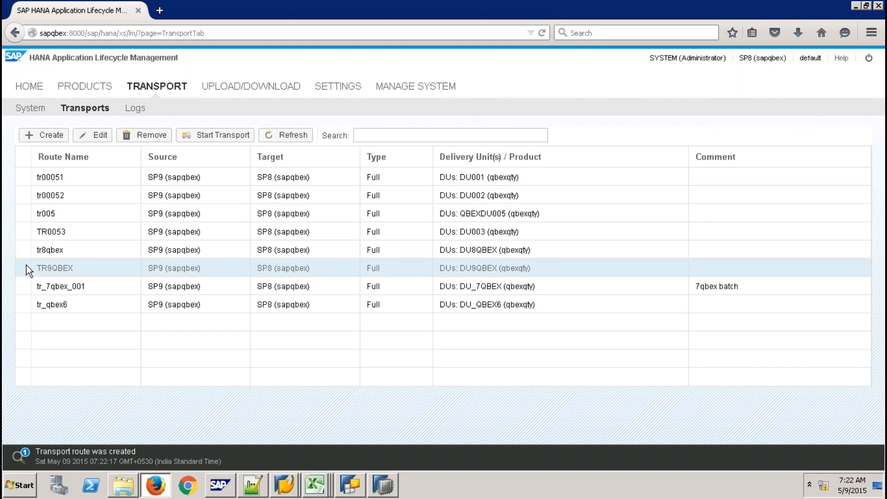
{"action": "left_click", "coordinate": [217, 134]}
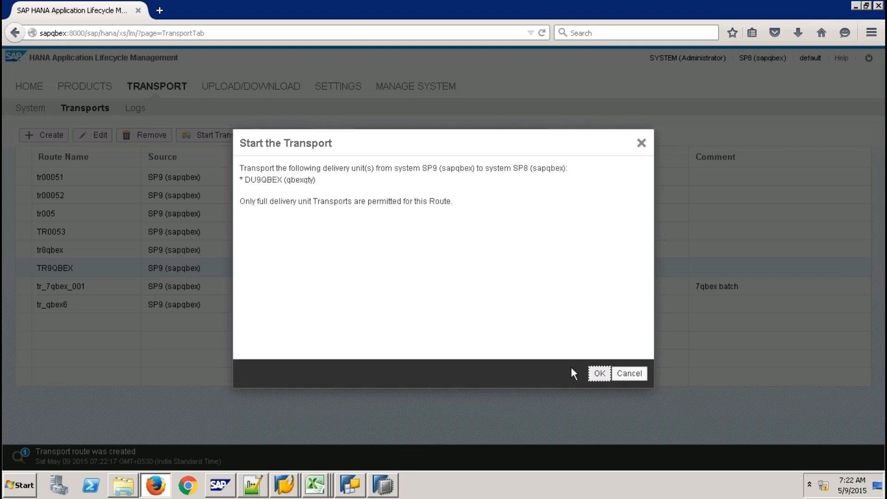
{"action": "left_click", "coordinate": [597, 374]}
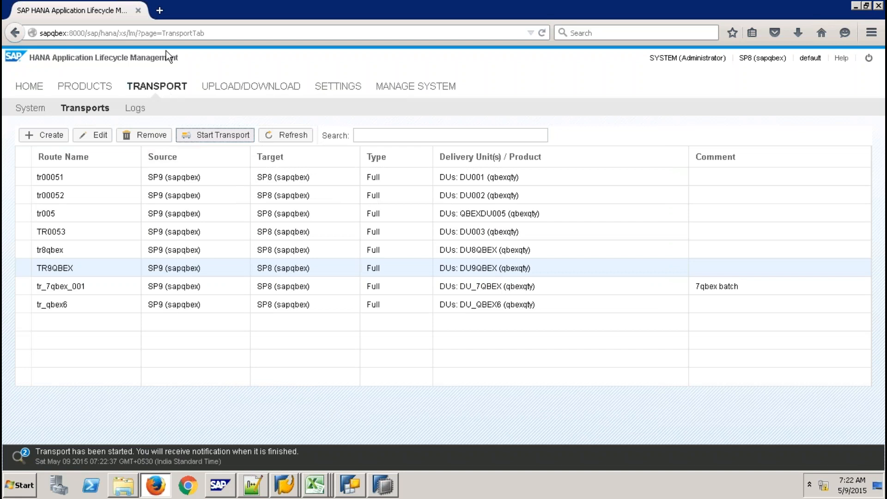
{"action": "left_click", "coordinate": [138, 109]}
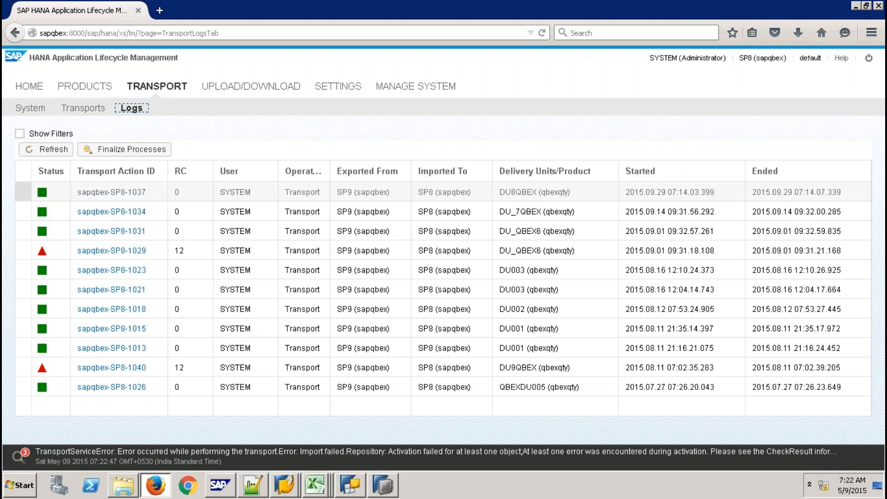
{"action": "left_click", "coordinate": [53, 150]}
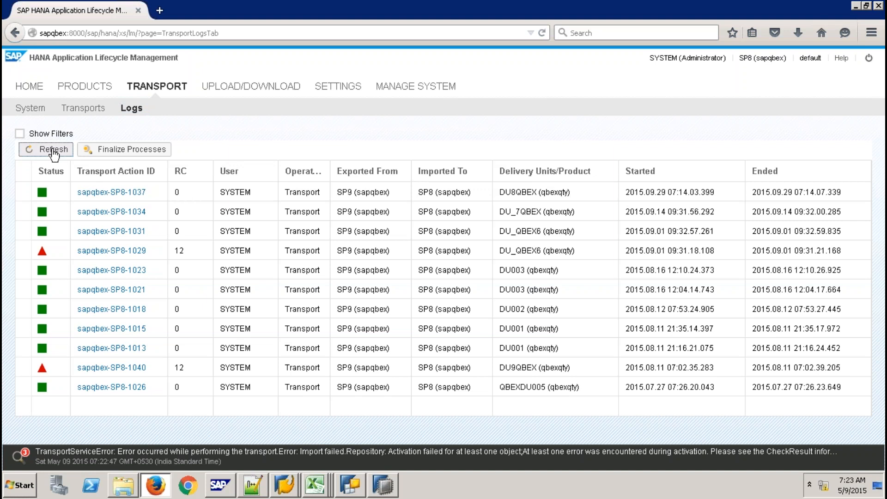
{"action": "left_click", "coordinate": [90, 110]}
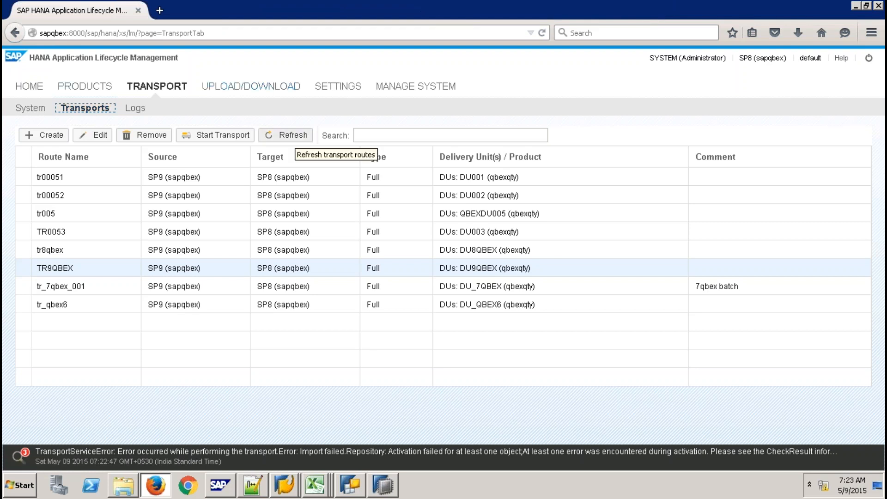
{"action": "left_click", "coordinate": [289, 136]}
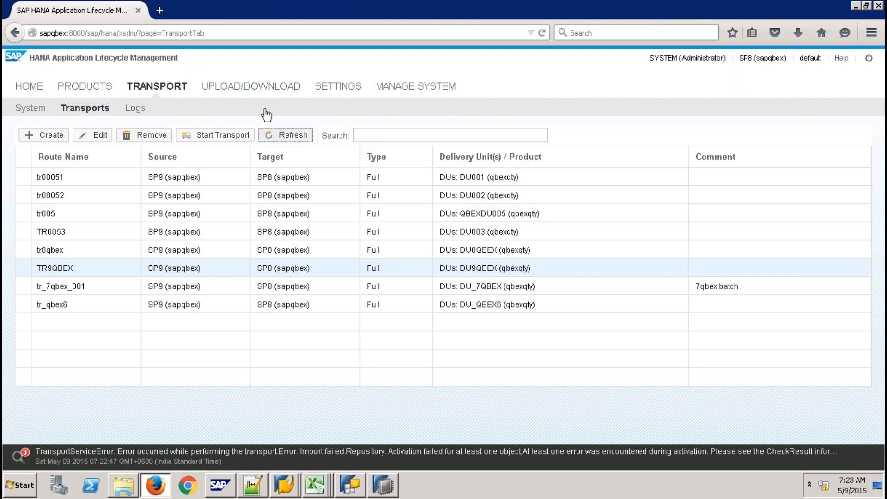
{"action": "left_click", "coordinate": [132, 110]}
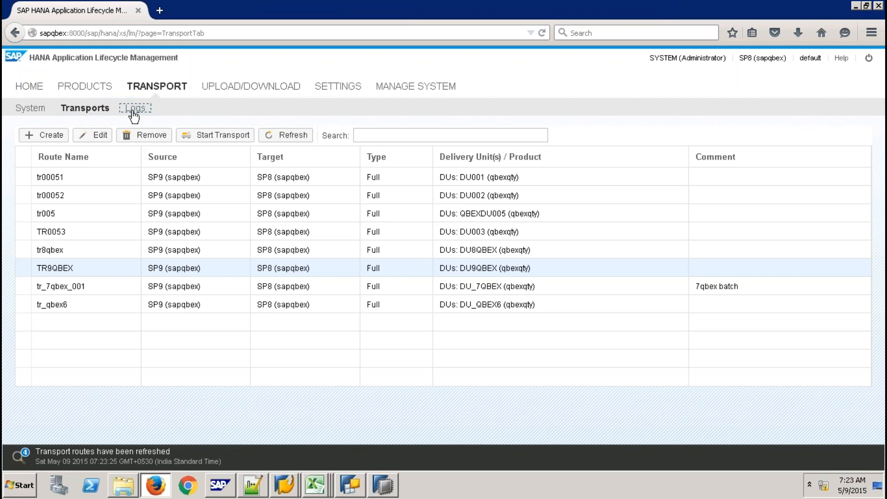
{"action": "left_click", "coordinate": [46, 148]}
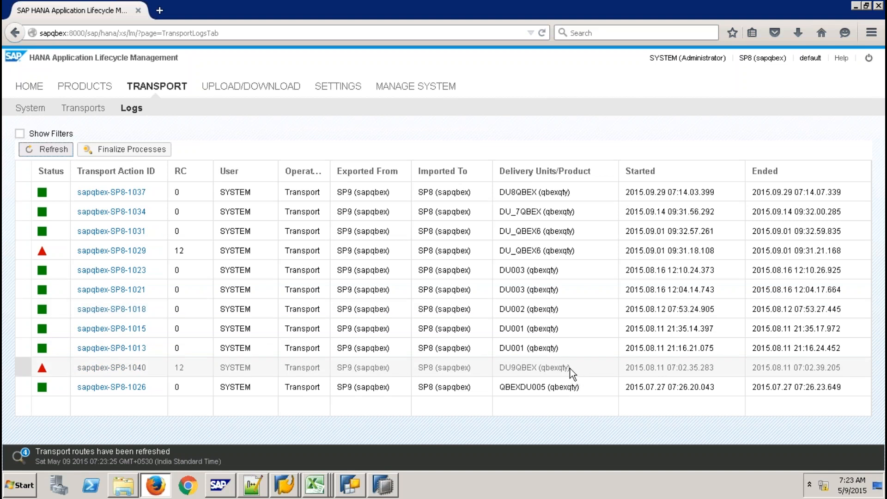
{"action": "left_click", "coordinate": [133, 371]}
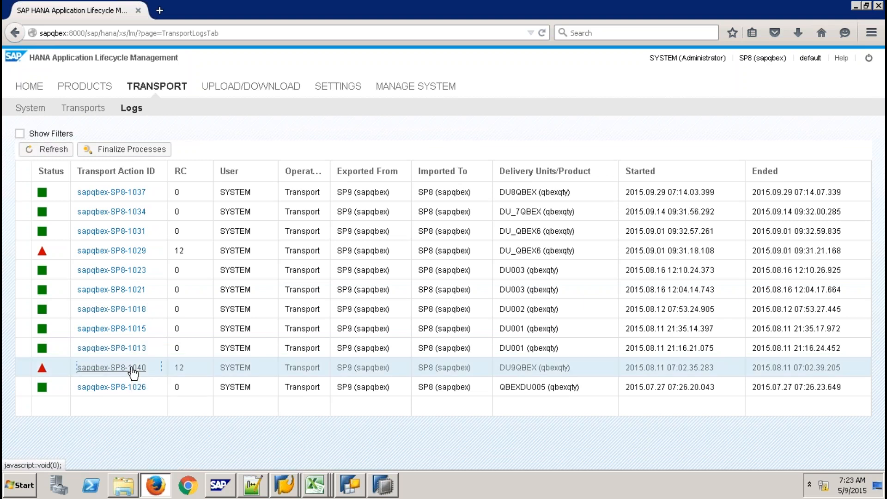
- Read the sapqbex-SP8-1040 log showing error 40117 on ZAV_SALES, then return to HANA Studio
{"action": "left_click", "coordinate": [134, 371]}
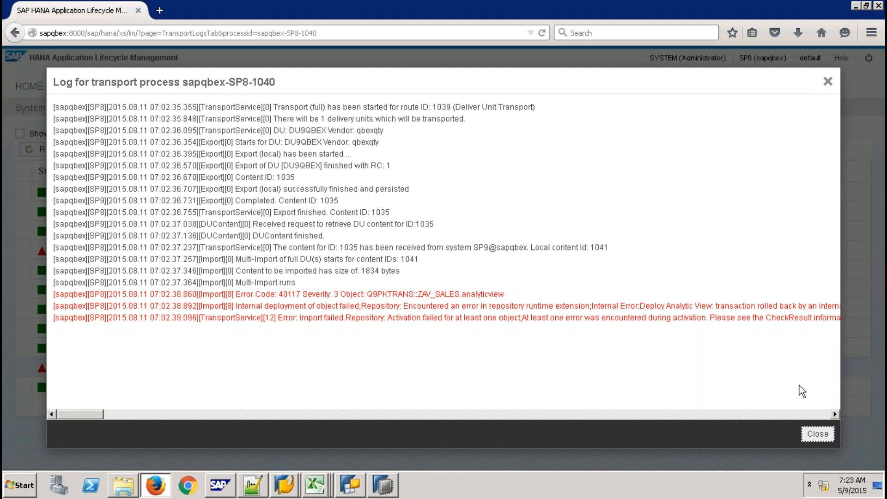
{"action": "left_click", "coordinate": [818, 433]}
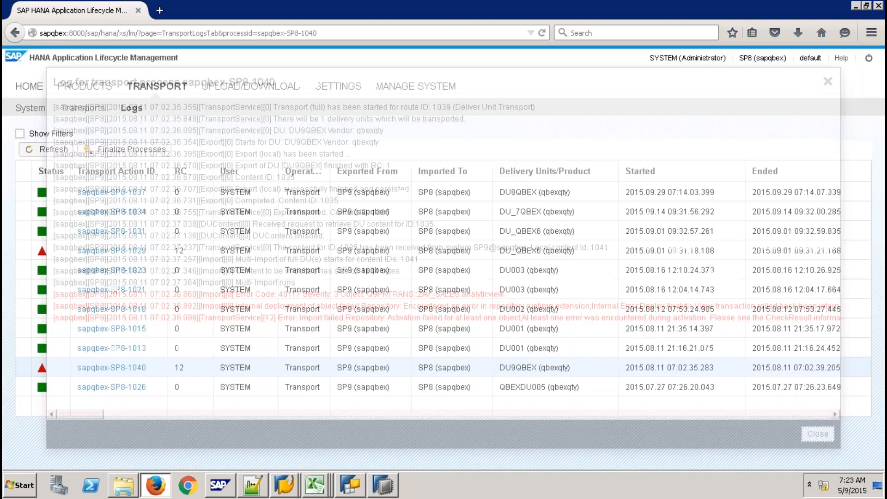
{"action": "left_click", "coordinate": [384, 486]}
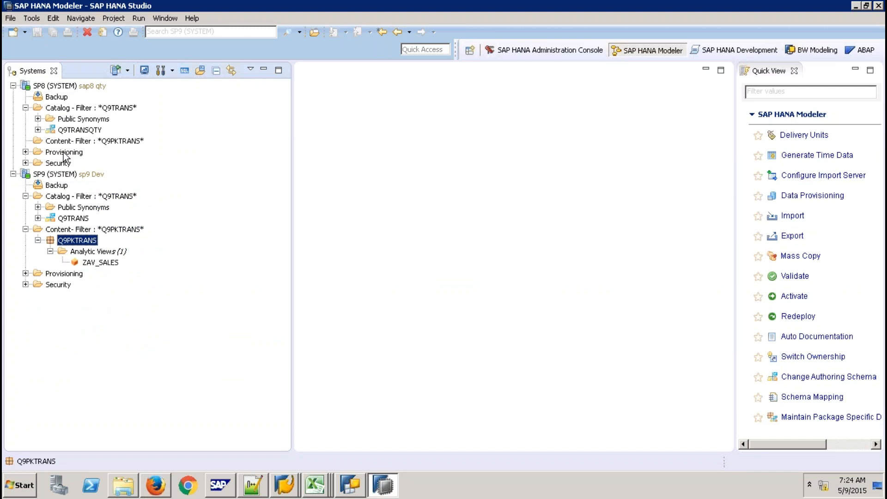
- Open an SQL console on the SP8 system
{"action": "left_click", "coordinate": [95, 142]}
{"action": "left_click", "coordinate": [87, 132]}
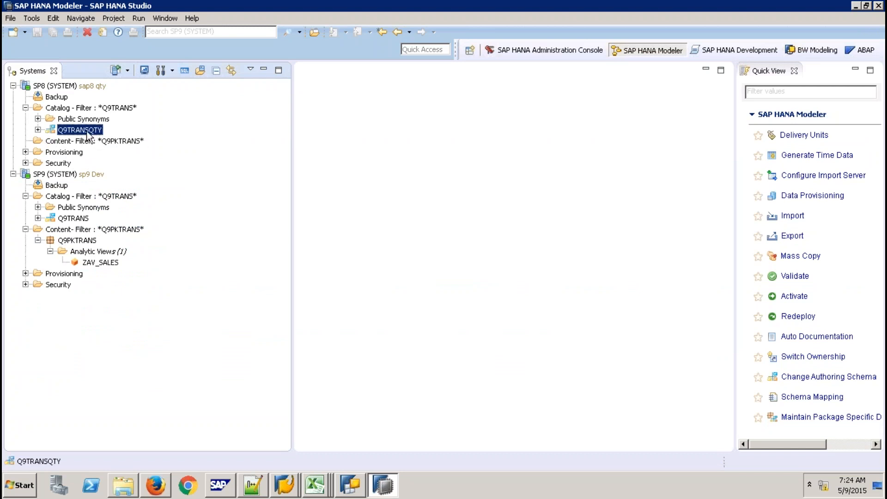
{"action": "left_click", "coordinate": [64, 87]}
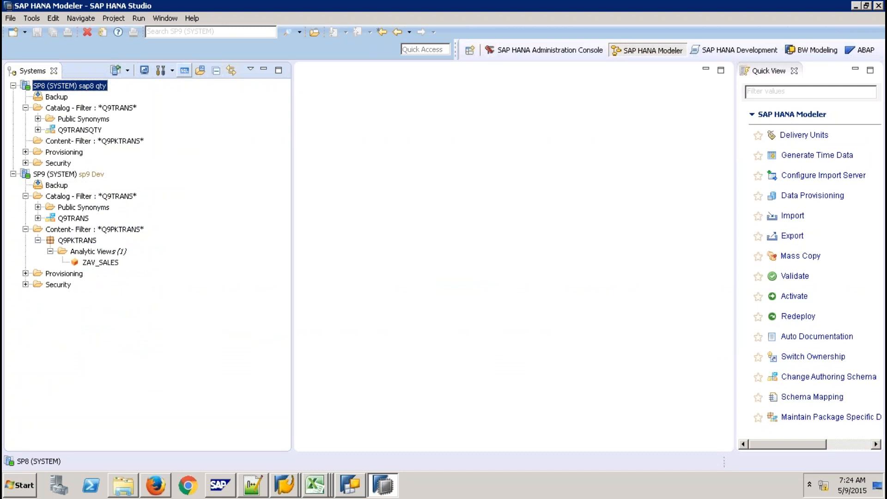
{"action": "left_click", "coordinate": [185, 70]}
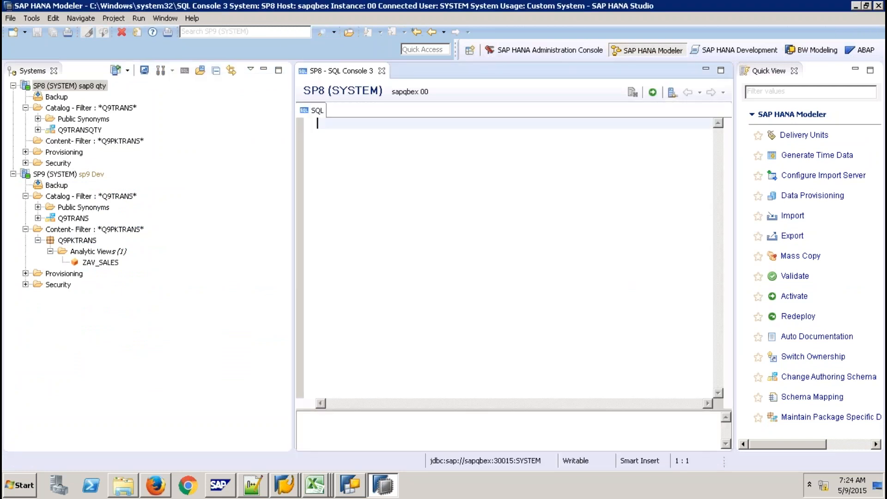
- Execute GRANT SELECT ON SCHEMA "Q9TRANSQTY" TO "_SYS_REPO" WITH GRANT OPTION;
{"action": "key", "text": "Return"}
{"action": "type", "text": "GR"}
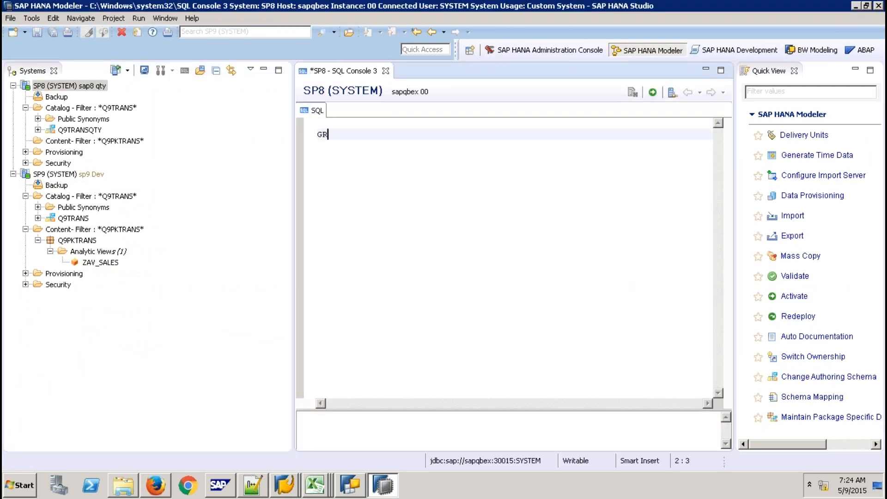
{"action": "type", "text": "ANT SELECT ON SCHEMA"}
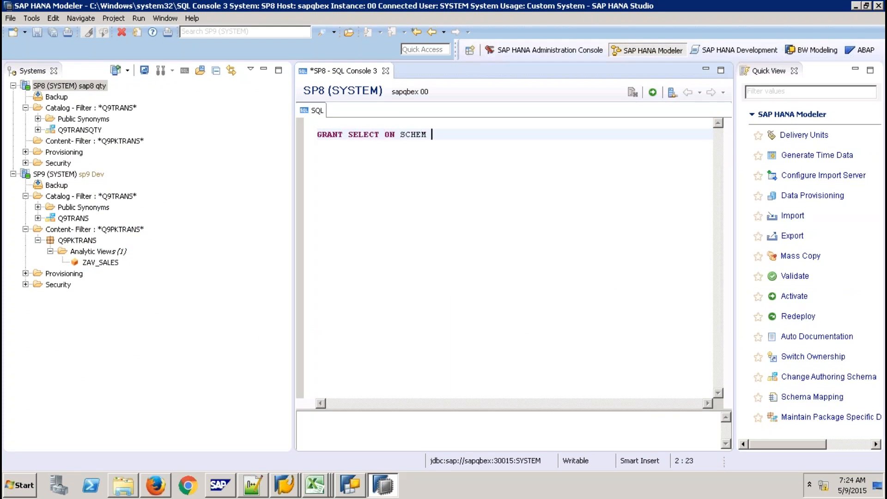
{"action": "key", "text": "BackSpace"}
{"action": "key", "text": "BackSpace"}
{"action": "key", "text": "BackSpace"}
{"action": "type", "text": "EMA \"Q9TRANSQTY\" T"}
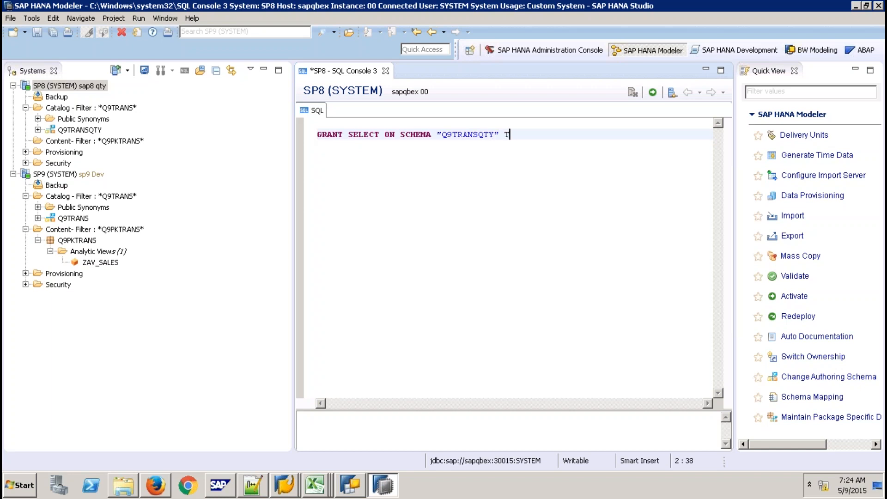
{"action": "type", "text": "O \"_SYS_REPO\" WITH GRA"}
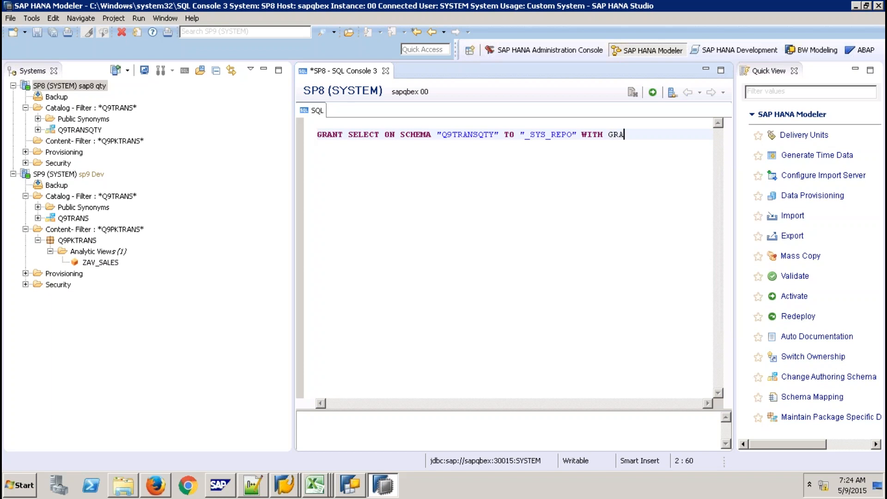
{"action": "type", "text": "NT OPTION;"}
{"action": "left_click", "coordinate": [652, 92]}
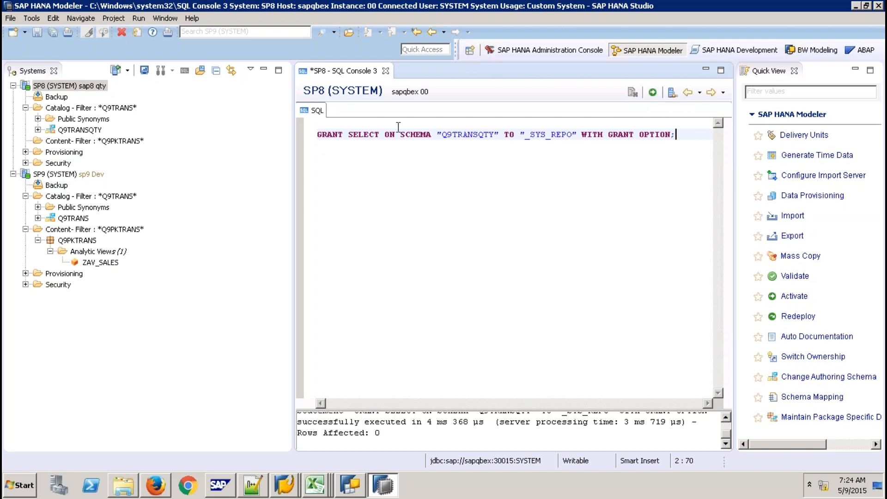
- Close the SQL console without saving and return to the browser's transport logs
{"action": "left_click", "coordinate": [385, 71]}
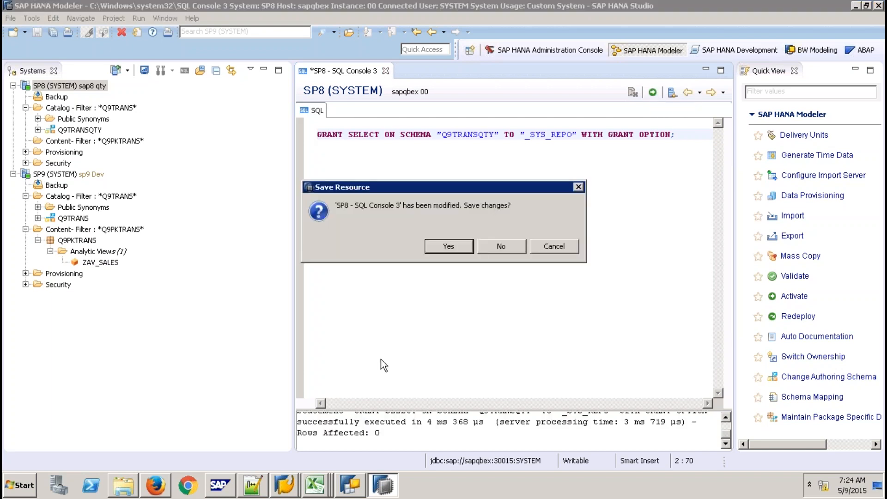
{"action": "left_click", "coordinate": [500, 244]}
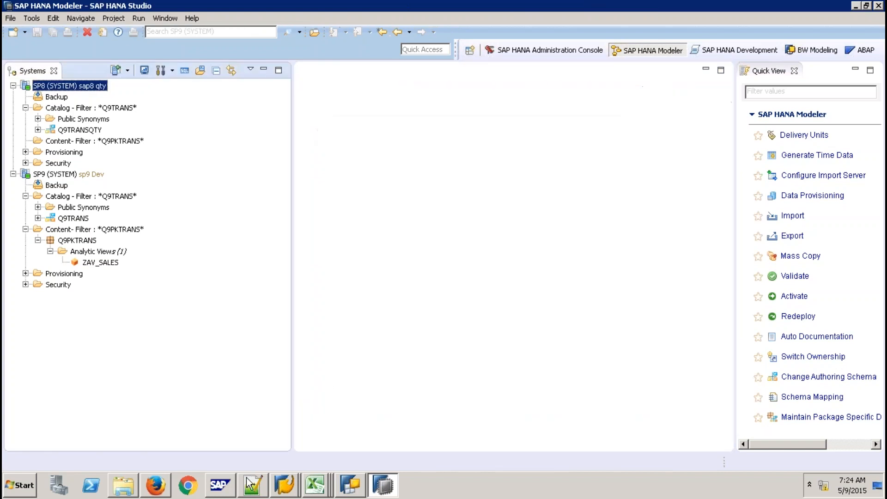
{"action": "left_click", "coordinate": [156, 485]}
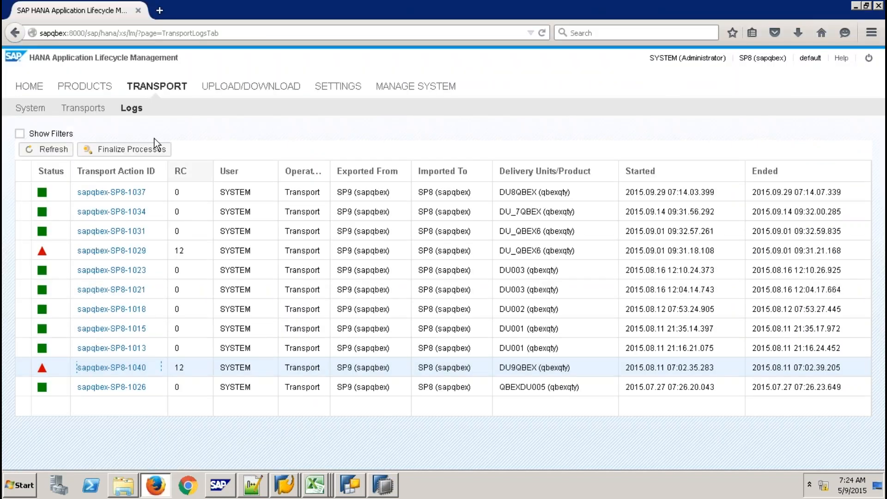
- Restart the DU9QBEX transport from the transport routes list and confirm it
{"action": "left_click", "coordinate": [97, 108]}
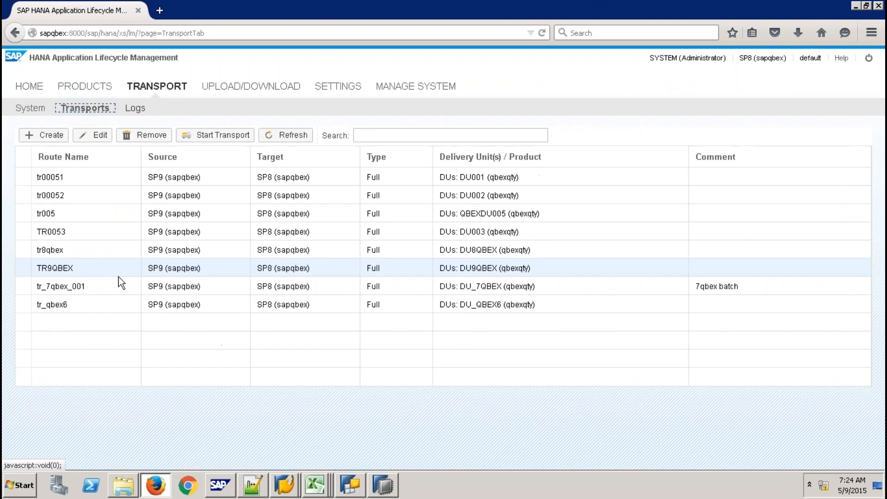
{"action": "left_click", "coordinate": [215, 135]}
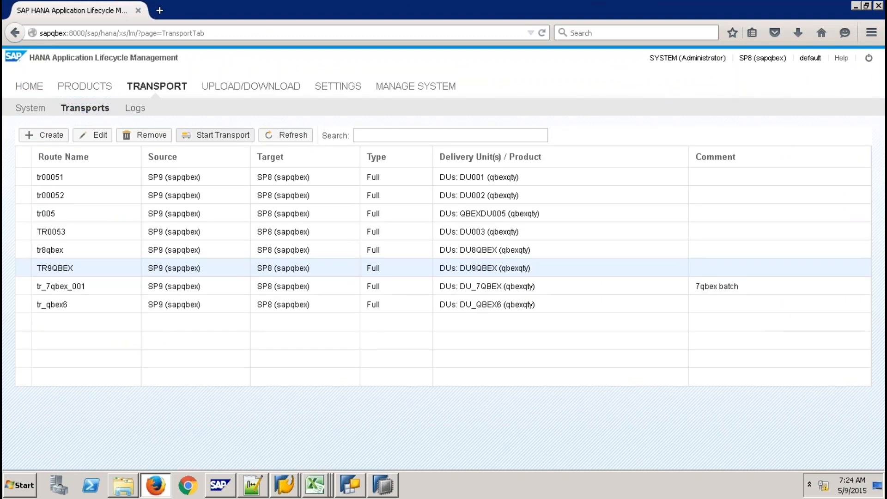
{"action": "left_click", "coordinate": [599, 373]}
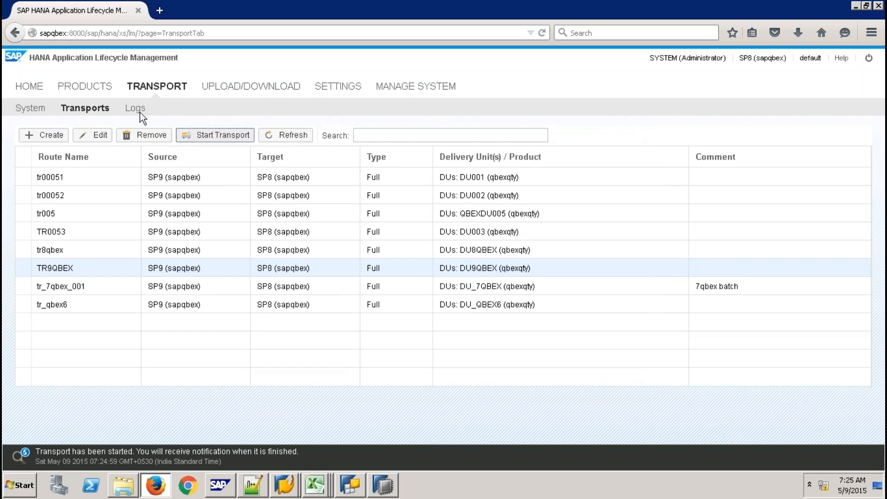
- Refresh the logs, open the sapqbex-SP8-1042 log, and go back to HANA Studio
{"action": "left_click", "coordinate": [140, 113]}
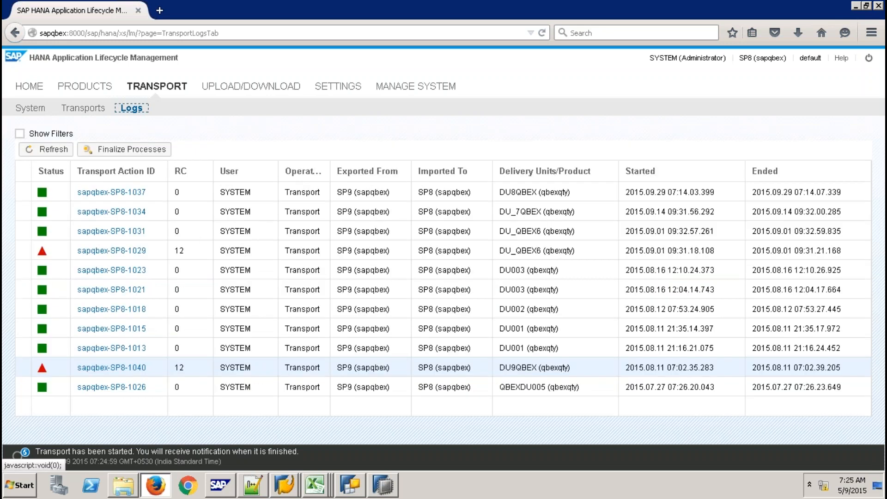
{"action": "left_click", "coordinate": [63, 152]}
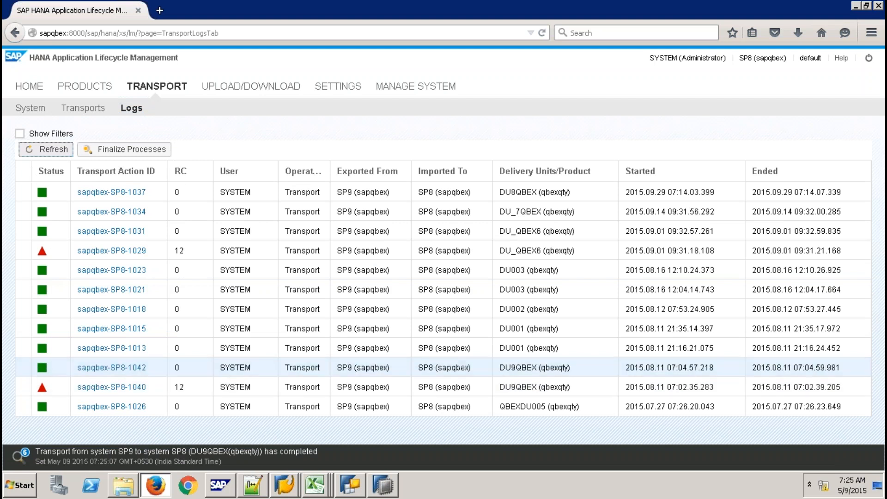
{"action": "left_click", "coordinate": [109, 368]}
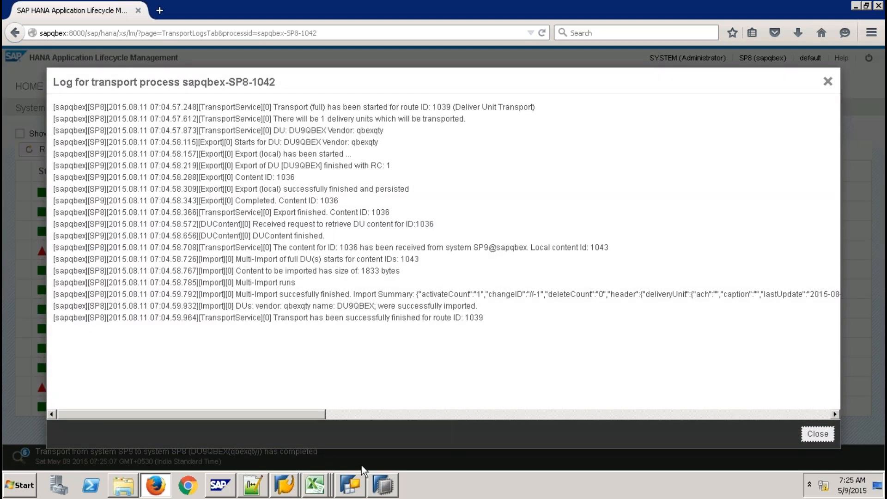
{"action": "left_click", "coordinate": [381, 484]}
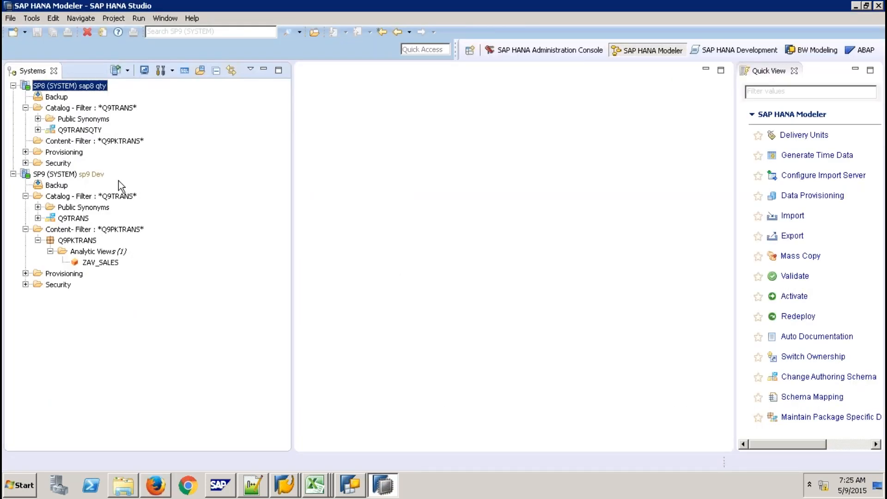
- Refresh SP8's Content node and expand Q9PKTRANS down to its Analytic Views
{"action": "left_click", "coordinate": [109, 142]}
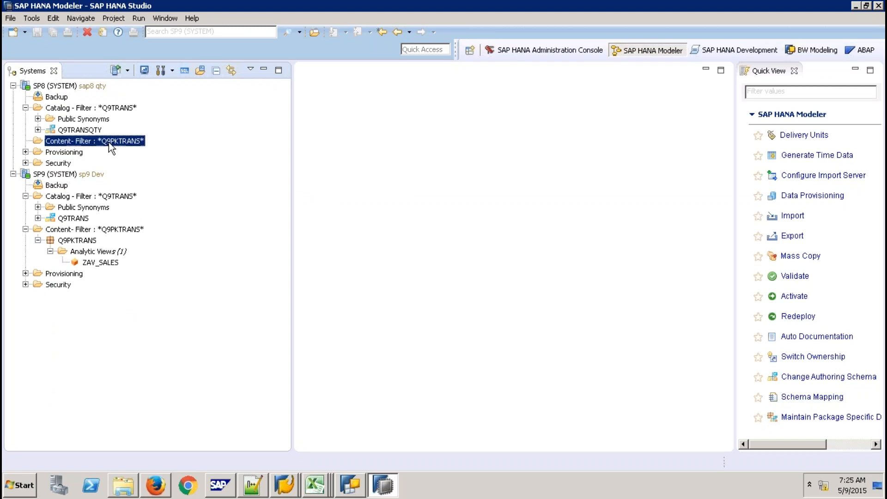
{"action": "right_click", "coordinate": [109, 142]}
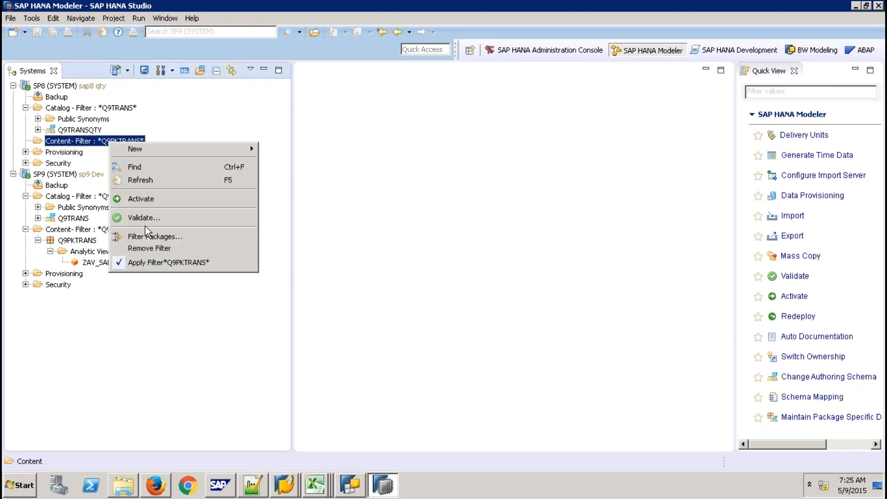
{"action": "left_click", "coordinate": [137, 179]}
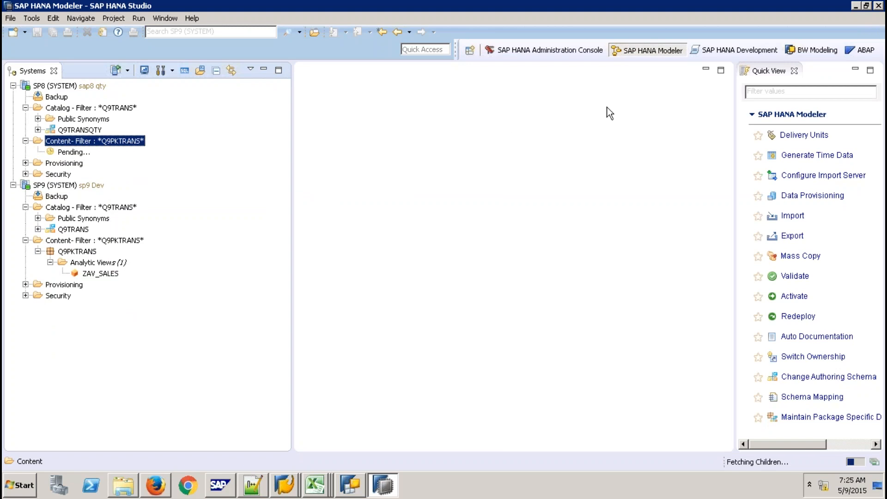
{"action": "left_click", "coordinate": [794, 71]}
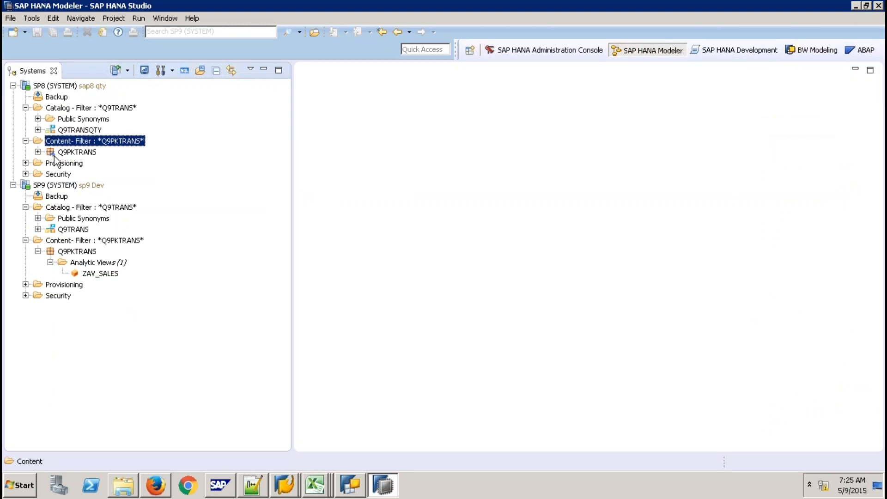
{"action": "left_click", "coordinate": [39, 153]}
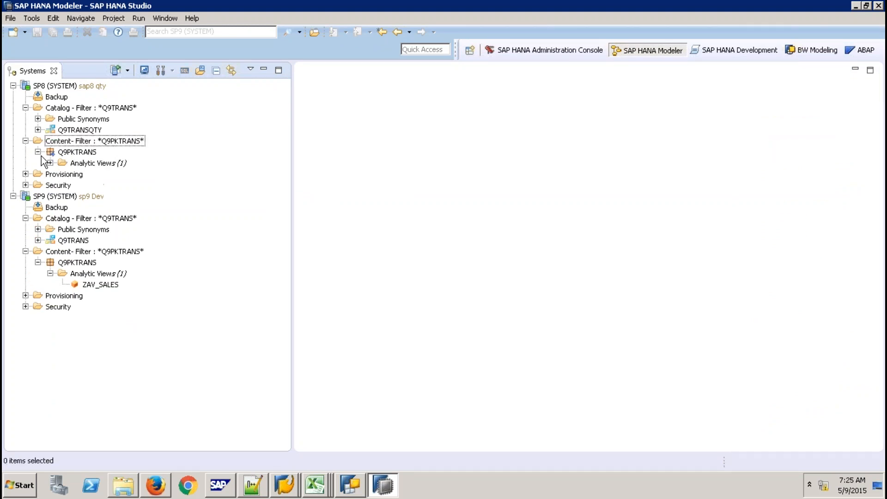
{"action": "left_click", "coordinate": [50, 163]}
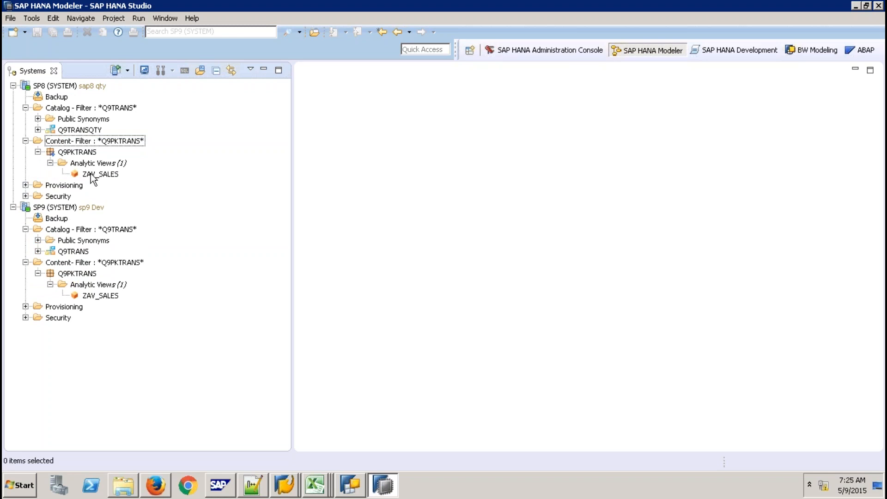
- Open ZAV_SALES on SP8, inspect its Data Foundation SALES table, then close it
{"action": "double_click", "coordinate": [93, 174]}
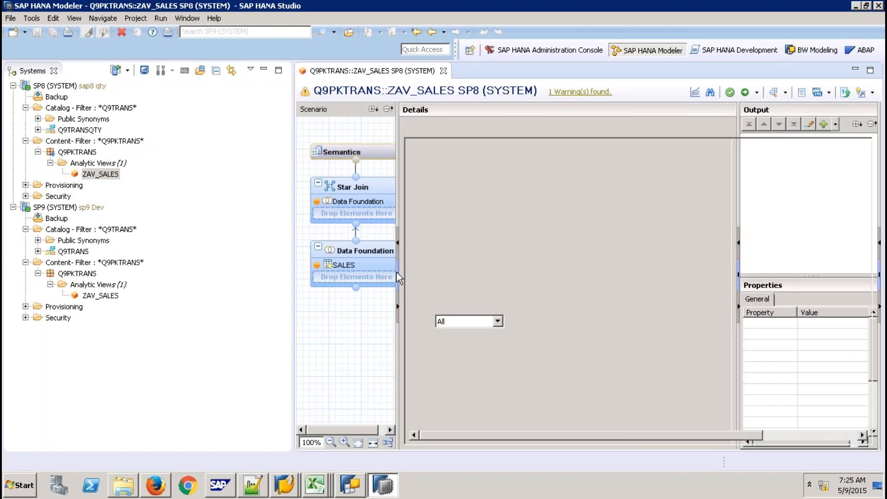
{"action": "left_click", "coordinate": [367, 262]}
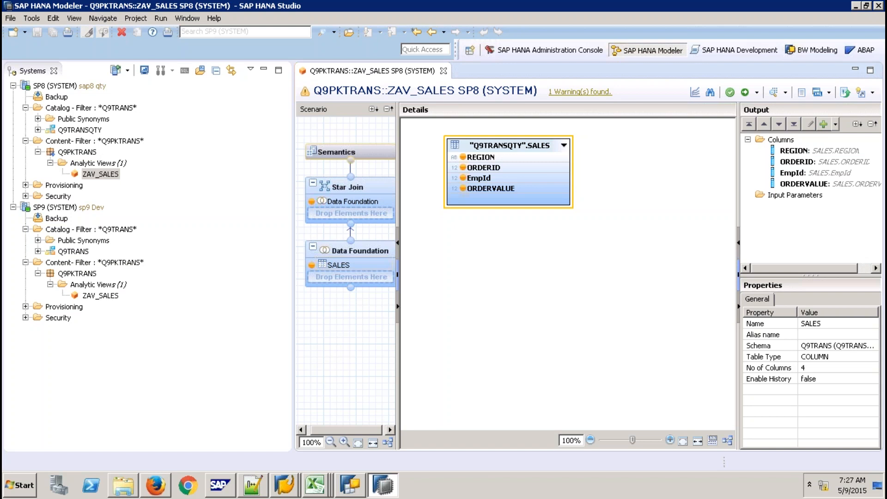
{"action": "left_click", "coordinate": [443, 72]}
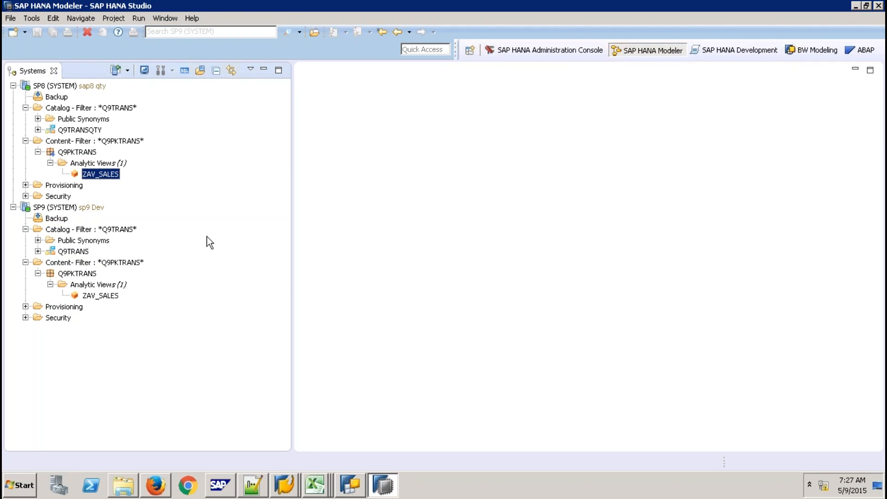
- Collapse the SP8 and SP9 tree nodes and leave the remote session for Excel
{"action": "left_click", "coordinate": [38, 152]}
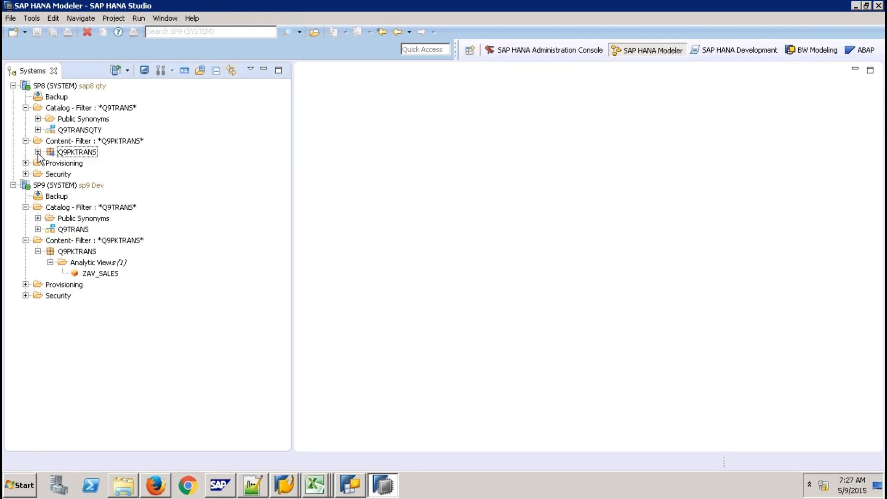
{"action": "left_click", "coordinate": [26, 108]}
{"action": "left_click", "coordinate": [26, 185]}
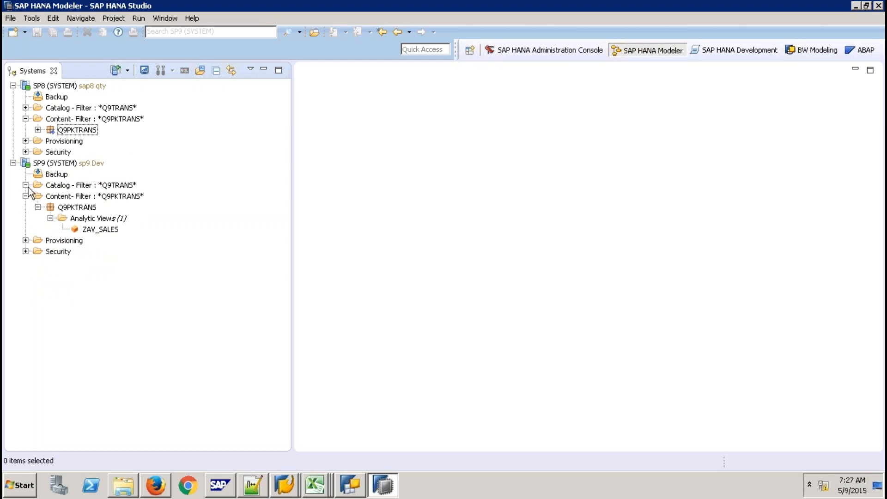
{"action": "left_click", "coordinate": [25, 196]}
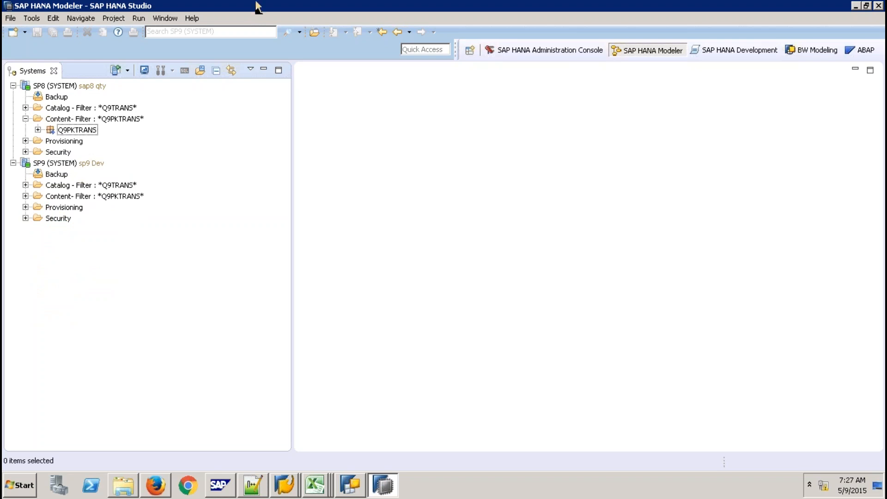
{"action": "left_click", "coordinate": [603, 14]}
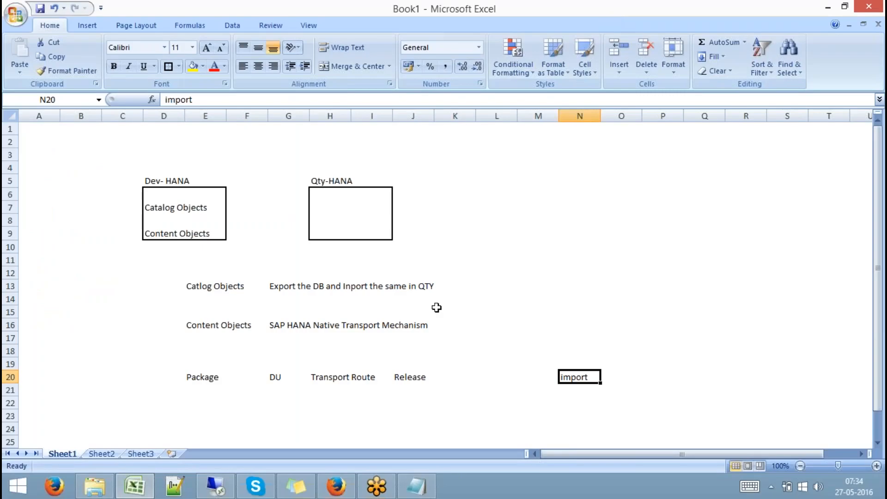
- Select cells D25:E27 in Excel for the BW box
{"action": "key", "text": "Down"}
{"action": "key", "text": "Down"}
{"action": "key", "text": "Down"}
{"action": "key", "text": "Down"}
{"action": "key", "text": "Down"}
{"action": "key", "text": "Down"}
{"action": "key", "text": "Down"}
{"action": "key", "text": "Down"}
{"action": "key", "text": "Down"}
{"action": "key", "text": "Down"}
{"action": "key", "text": "Down"}
{"action": "key", "text": "Down"}
{"action": "key", "text": "Down"}
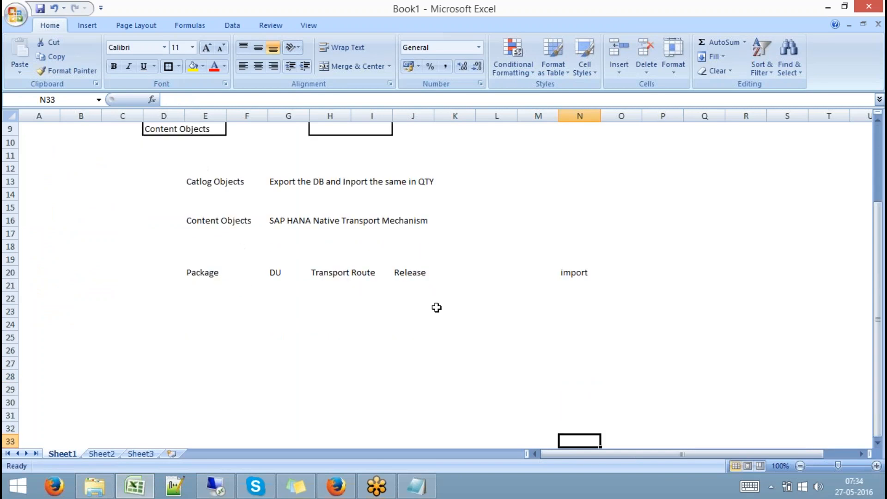
{"action": "left_click", "coordinate": [165, 341]}
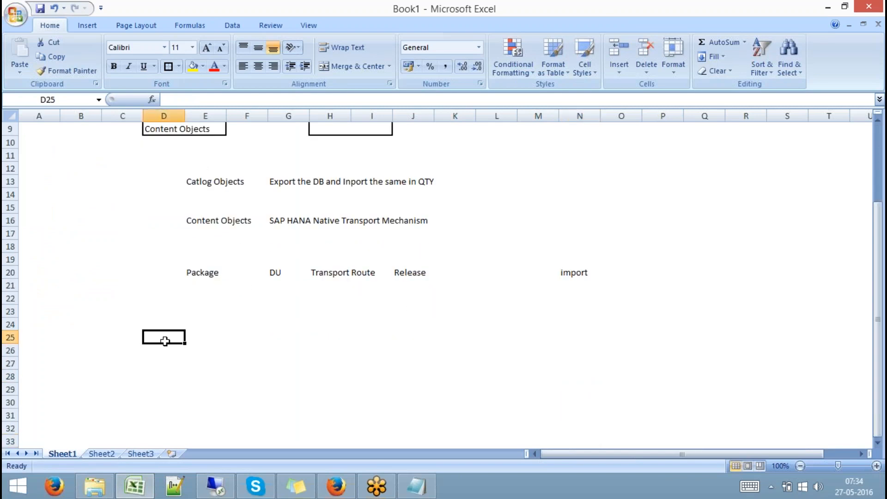
{"action": "left_click_drag", "start_coordinate": [165, 341], "coordinate": [206, 364]}
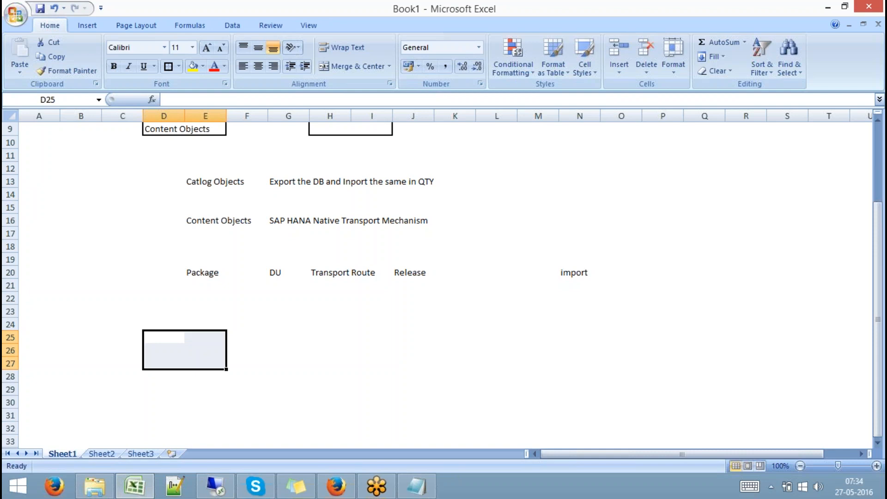
- Put borders around D25:E27 and D28:E30 as the BW and HANA boxes
{"action": "left_click", "coordinate": [168, 66]}
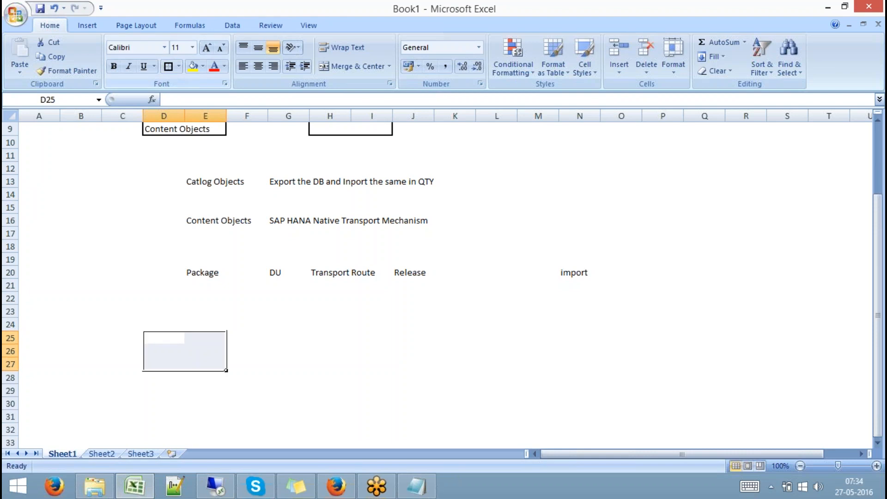
{"action": "left_click", "coordinate": [157, 377]}
{"action": "left_click_drag", "start_coordinate": [158, 376], "coordinate": [206, 403]}
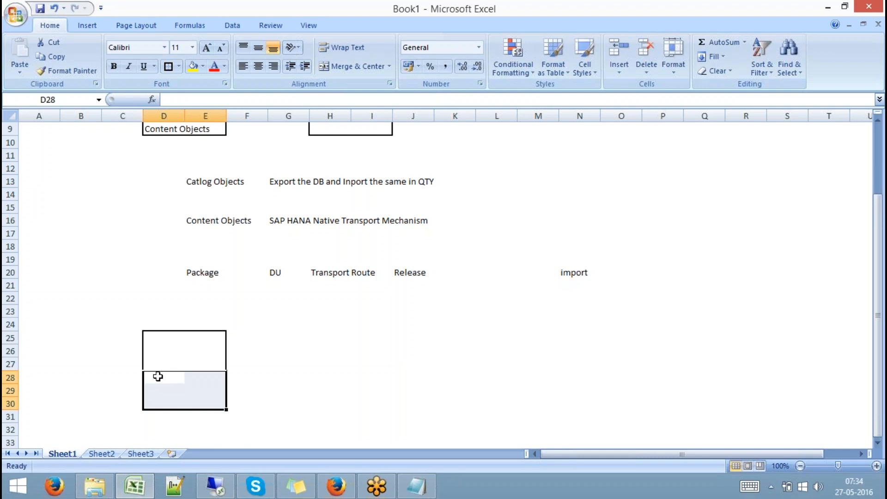
{"action": "left_click", "coordinate": [169, 66]}
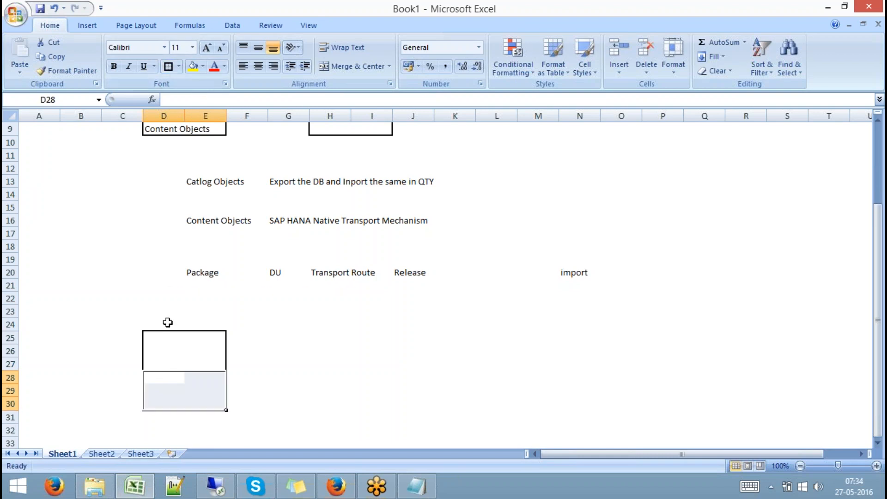
- Label the boxes BW and HANA, and title the block DEV in D24
{"action": "left_click", "coordinate": [158, 339]}
{"action": "type", "text": "BW"}
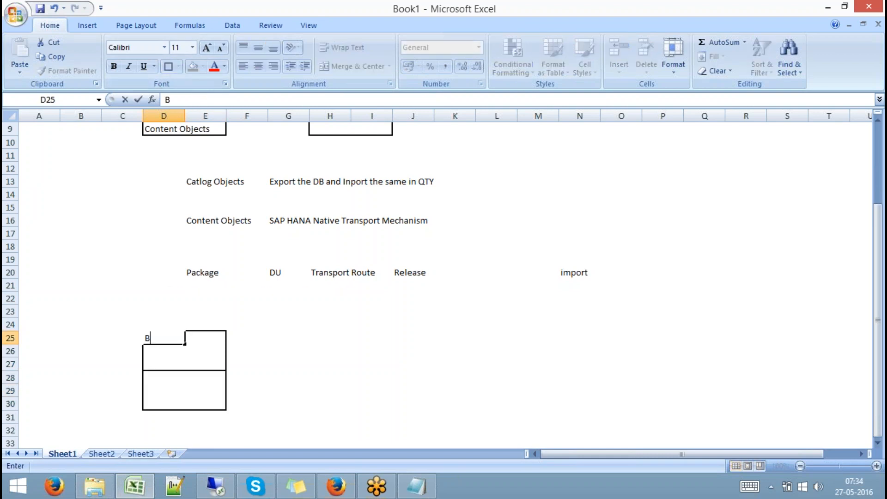
{"action": "key", "text": "Return"}
{"action": "key", "text": "Return"}
{"action": "key", "text": "Return"}
{"action": "type", "text": "HANA"}
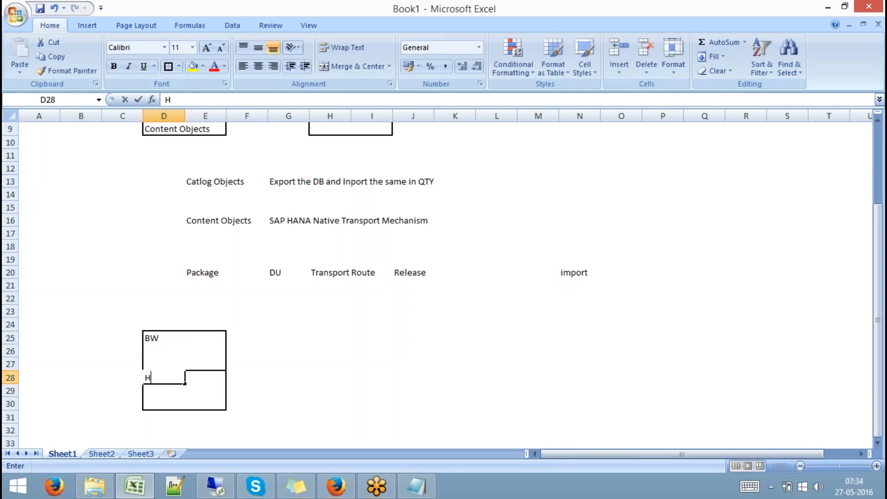
{"action": "left_click", "coordinate": [164, 325]}
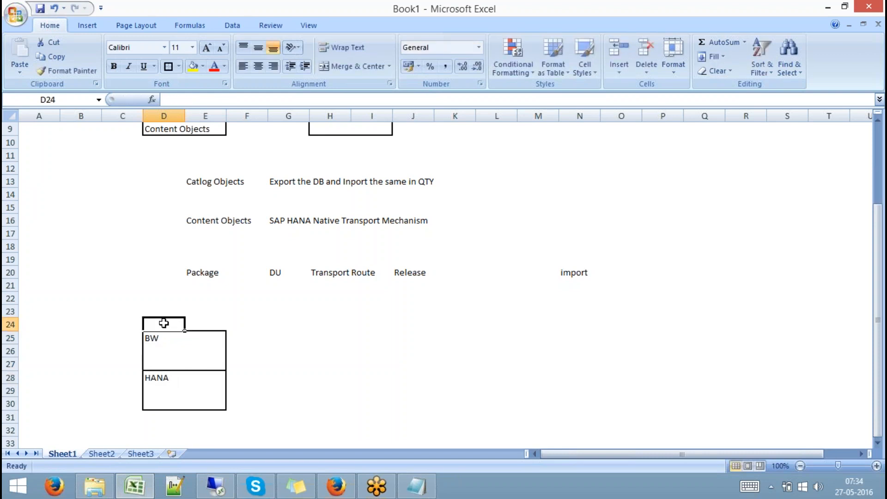
{"action": "type", "text": "DEV"}
{"action": "key", "text": "Tab"}
{"action": "key", "text": "Tab"}
- Copy the BW and HANA boxes and paste them at H25
{"action": "left_click", "coordinate": [330, 325]}
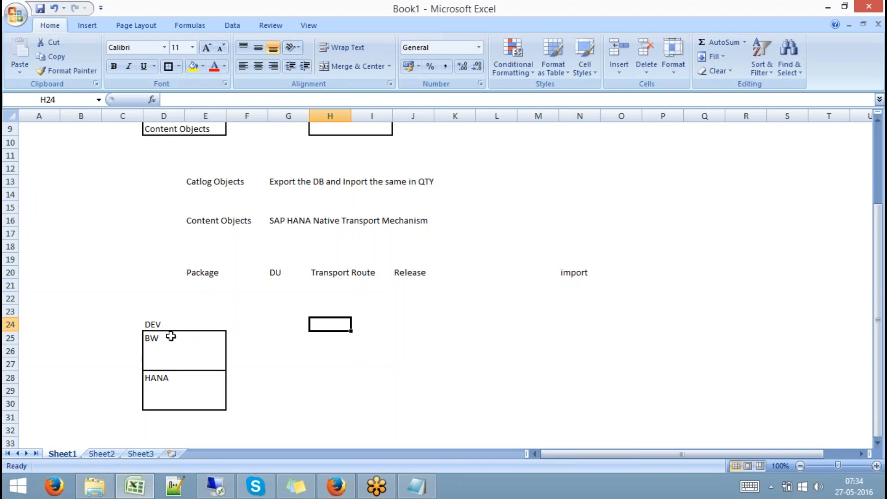
{"action": "left_click_drag", "start_coordinate": [171, 336], "coordinate": [201, 398]}
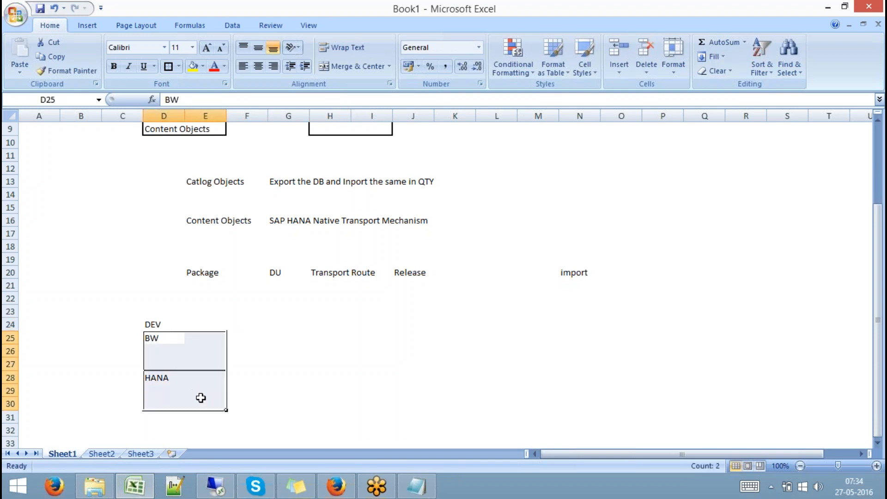
{"action": "key", "text": "ctrl+c"}
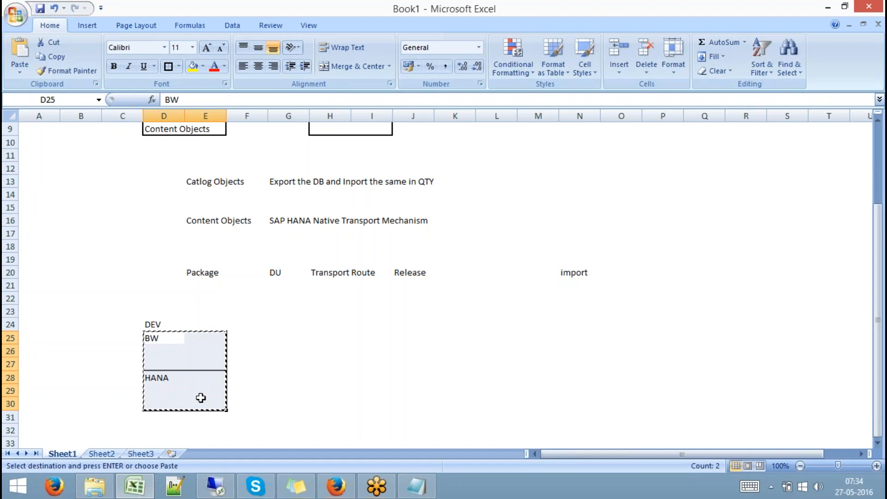
{"action": "left_click", "coordinate": [313, 327]}
{"action": "left_click", "coordinate": [329, 337]}
{"action": "key", "text": "ctrl+v"}
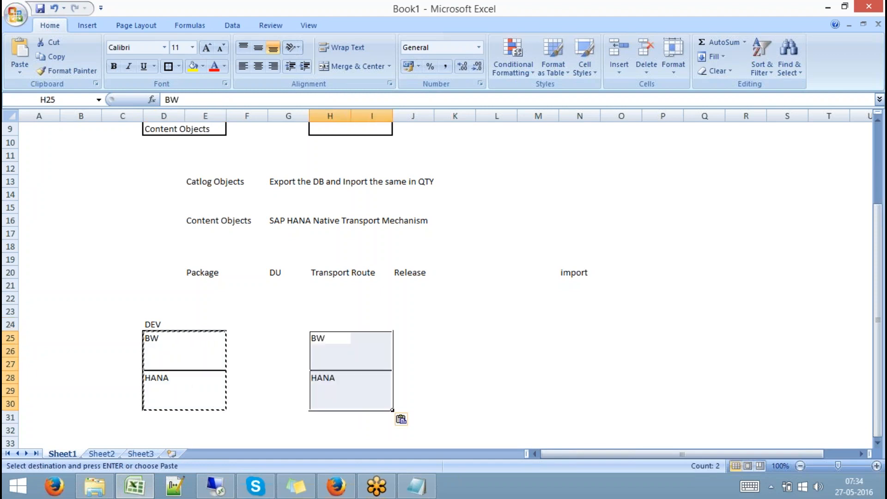
- Title the second block QTY in cell H24
{"action": "left_click", "coordinate": [325, 324]}
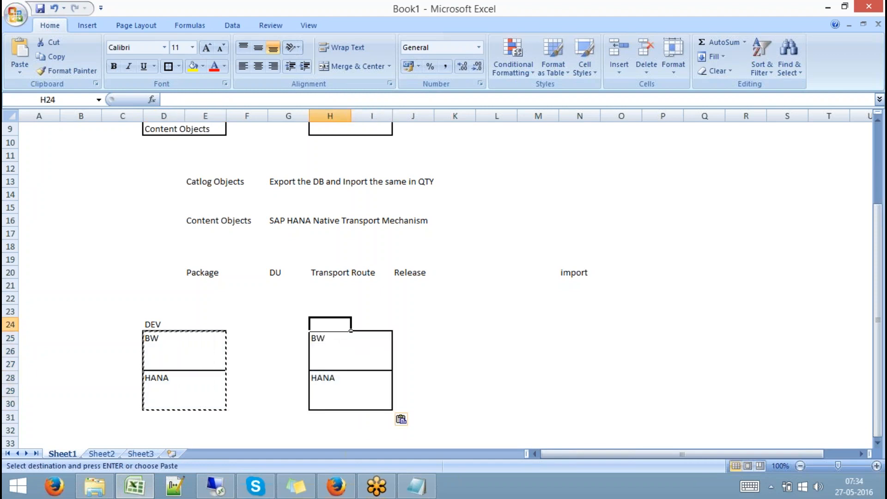
{"action": "type", "text": "QTY"}
{"action": "left_click", "coordinate": [453, 323]}
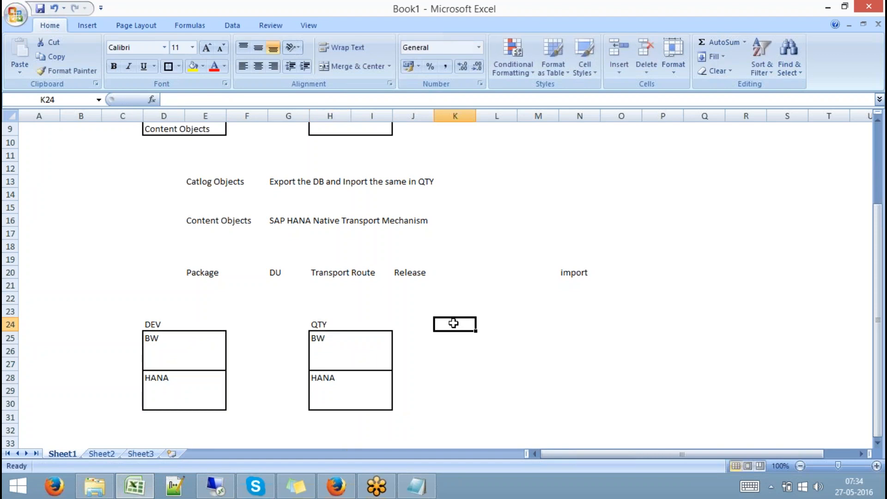
{"action": "key", "text": "Down"}
{"action": "key", "text": "Down"}
{"action": "key", "text": "Down"}
{"action": "key", "text": "Down"}
{"action": "key", "text": "Down"}
{"action": "key", "text": "Down"}
{"action": "key", "text": "Down"}
{"action": "key", "text": "Down"}
{"action": "key", "text": "Down"}
{"action": "key", "text": "Down"}
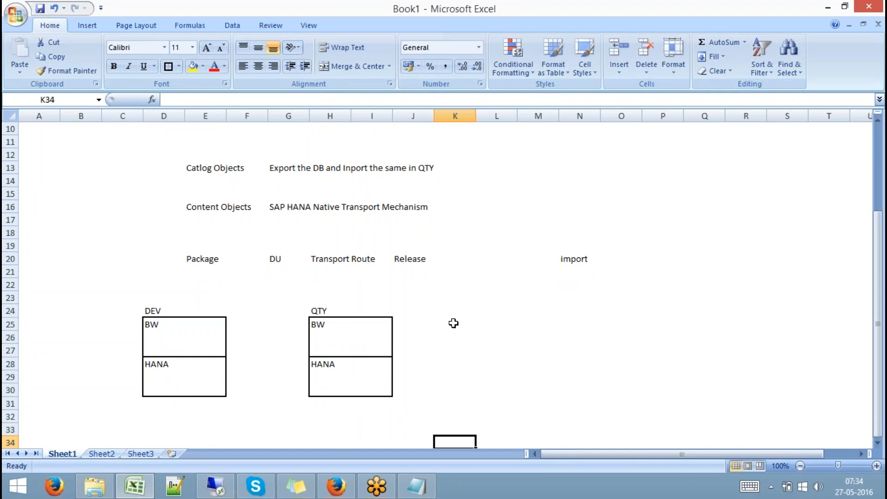
- Enter 7.31 in cell D34 beneath the DEV box
{"action": "key", "text": "Left"}
{"action": "key", "text": "Left"}
{"action": "key", "text": "Left"}
{"action": "key", "text": "Left"}
{"action": "key", "text": "Left"}
{"action": "key", "text": "Left"}
{"action": "key", "text": "Left"}
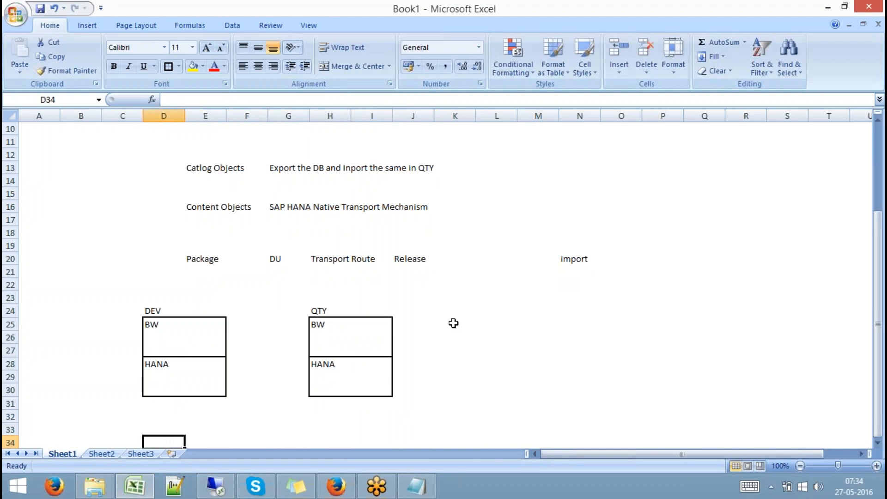
{"action": "type", "text": "7.31"}
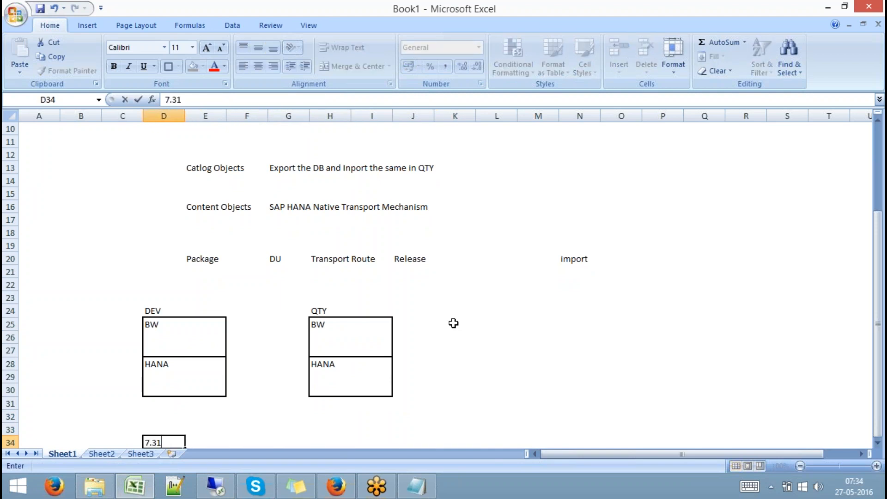
{"action": "key", "text": "Down"}
{"action": "key", "text": "Down"}
{"action": "key", "text": "Down"}
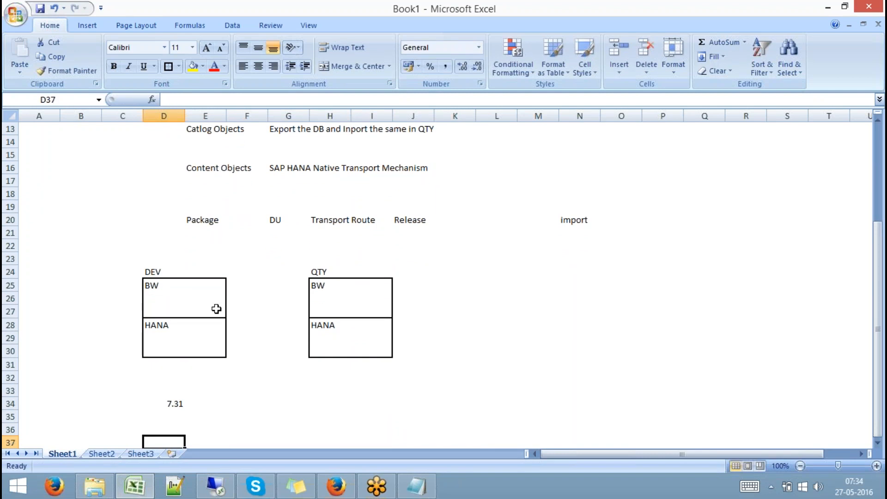
{"action": "left_click", "coordinate": [203, 304]}
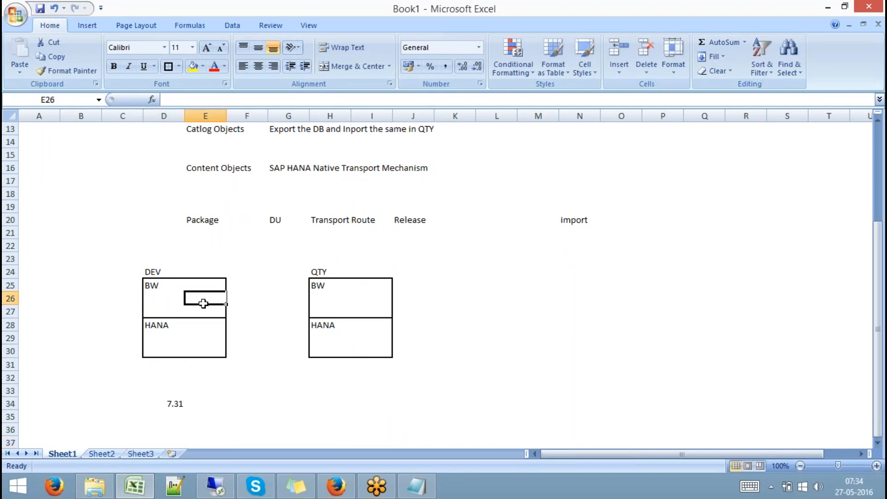
- Draw a cube shape inside the DEV BW box
{"action": "left_click", "coordinate": [85, 25]}
{"action": "left_click", "coordinate": [146, 56]}
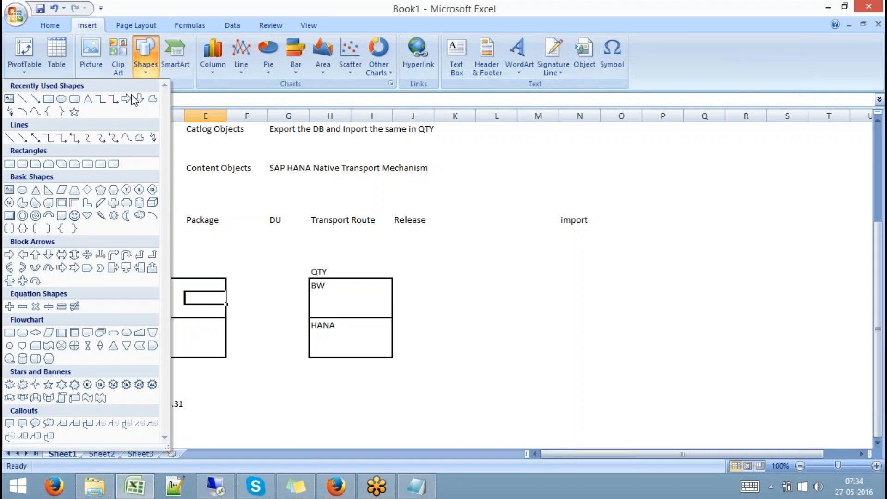
{"action": "left_click", "coordinate": [153, 202]}
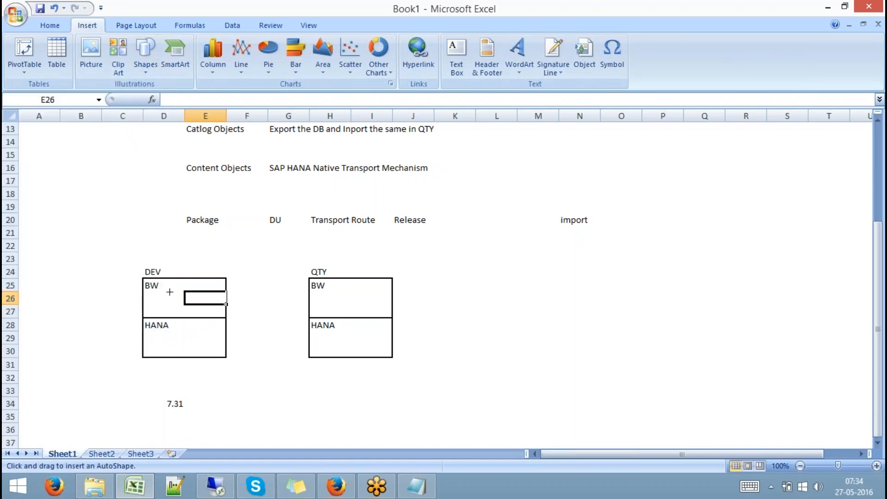
{"action": "mouse_move", "coordinate": [170, 290]}
{"action": "left_mouse_down"}
{"action": "mouse_move", "coordinate": [195, 312]}
{"action": "mouse_move", "coordinate": [198, 294]}
{"action": "left_mouse_up"}
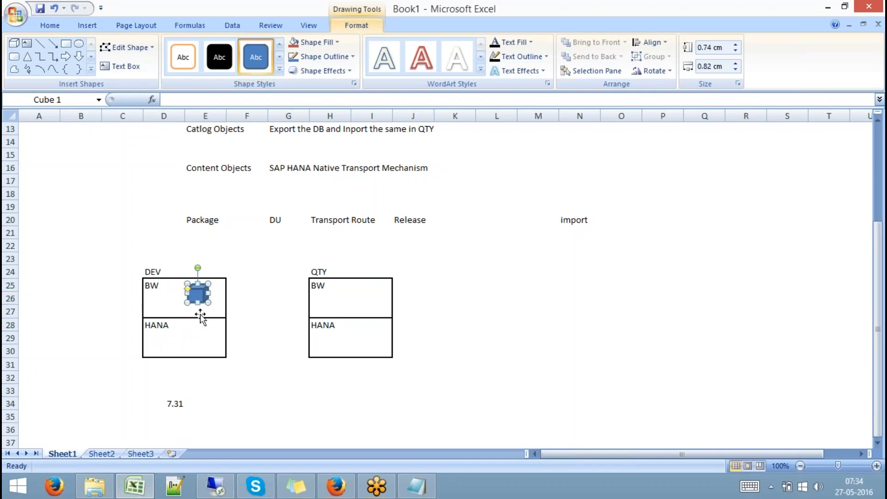
{"action": "left_click", "coordinate": [252, 369]}
{"action": "left_click", "coordinate": [178, 403]}
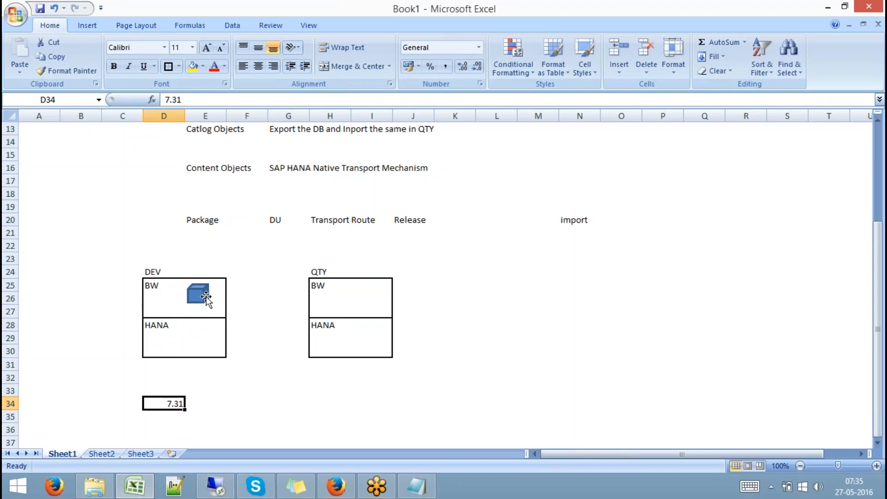
- Draw a diamond shape inside the DEV HANA box
{"action": "left_click", "coordinate": [89, 22]}
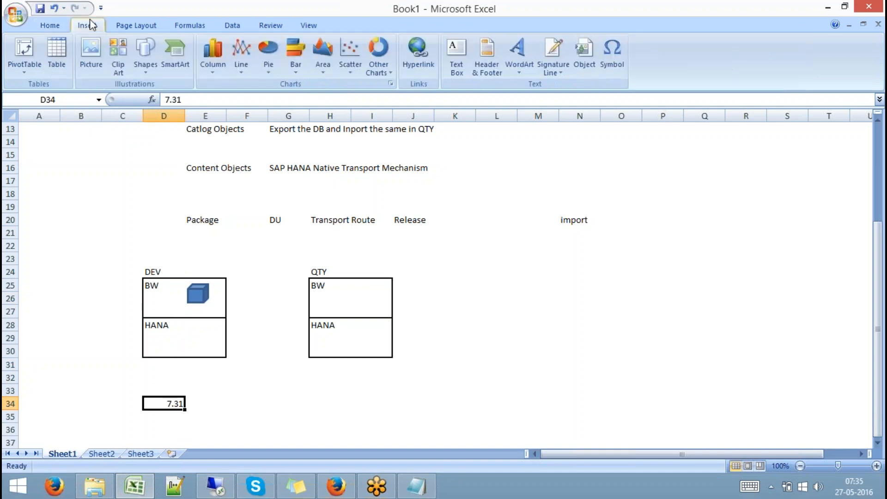
{"action": "left_click", "coordinate": [147, 71]}
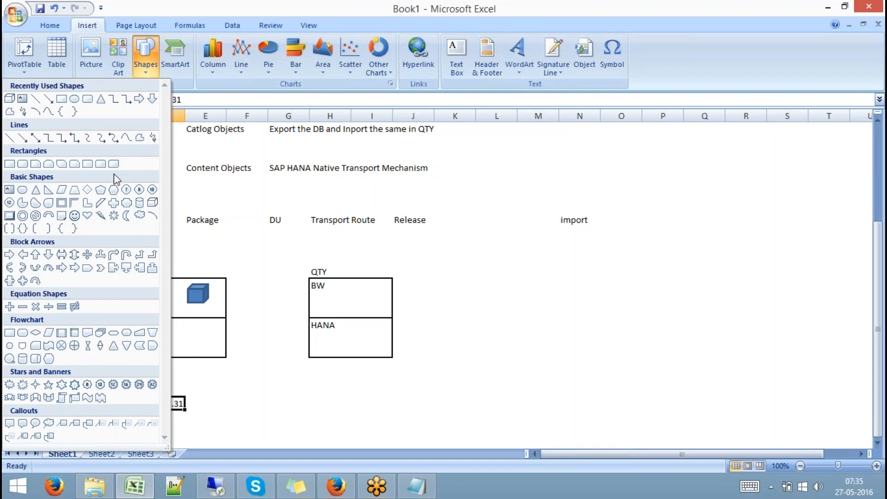
{"action": "left_click", "coordinate": [87, 189]}
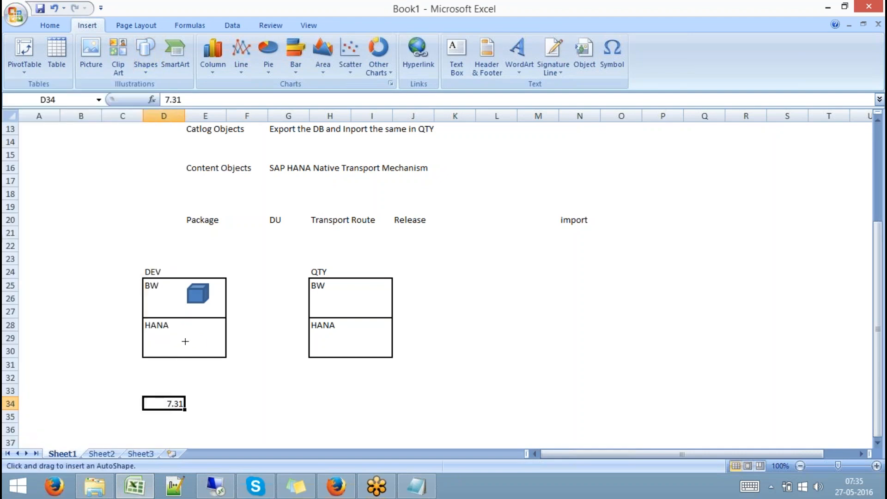
{"action": "left_click_drag", "start_coordinate": [185, 334], "coordinate": [205, 352]}
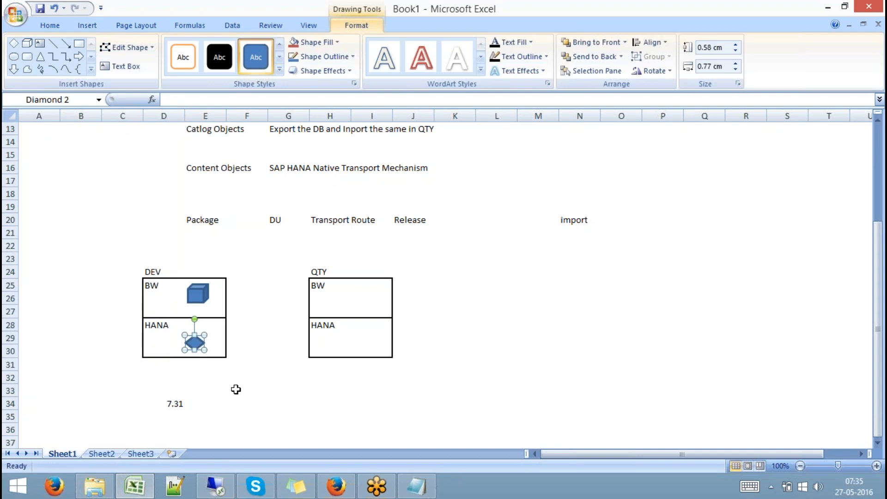
{"action": "left_click", "coordinate": [235, 388]}
{"action": "left_click", "coordinate": [198, 294]}
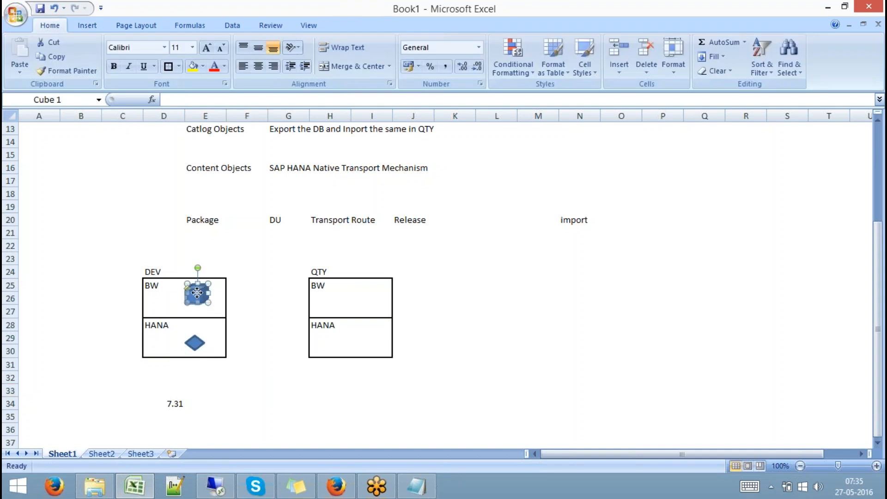
{"action": "left_click", "coordinate": [249, 333]}
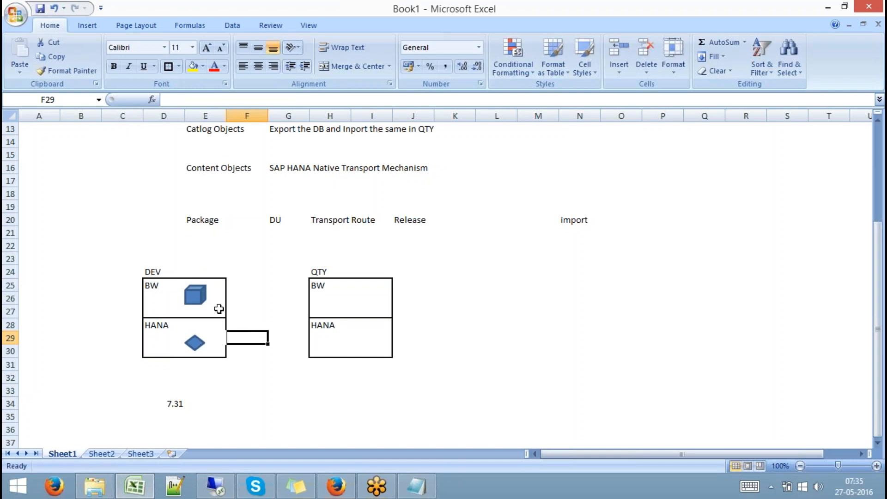
- Paste a copy of the DEV BW cube at cell H25 and drag it into the QTY BW box
{"action": "left_click", "coordinate": [195, 294]}
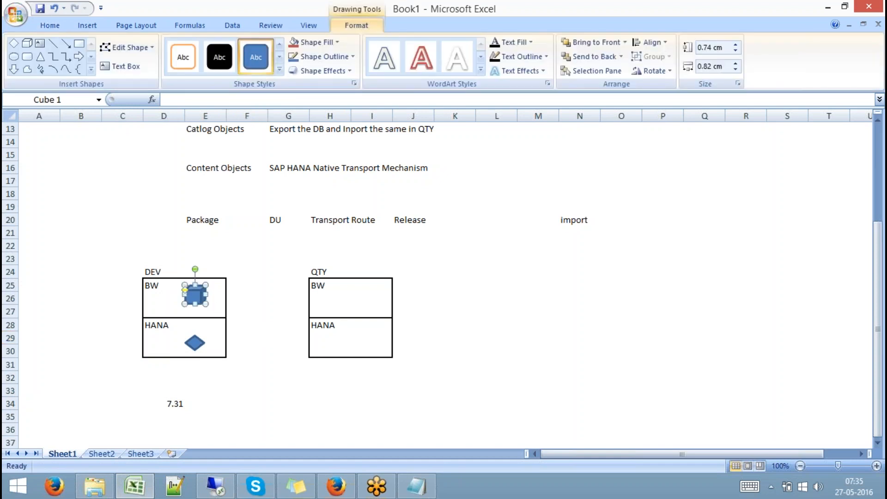
{"action": "left_click", "coordinate": [195, 342]}
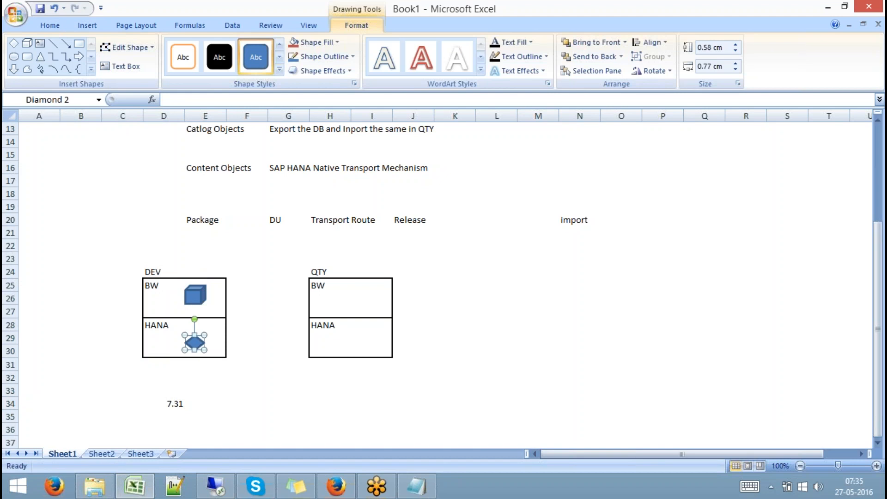
{"action": "left_click", "coordinate": [258, 372]}
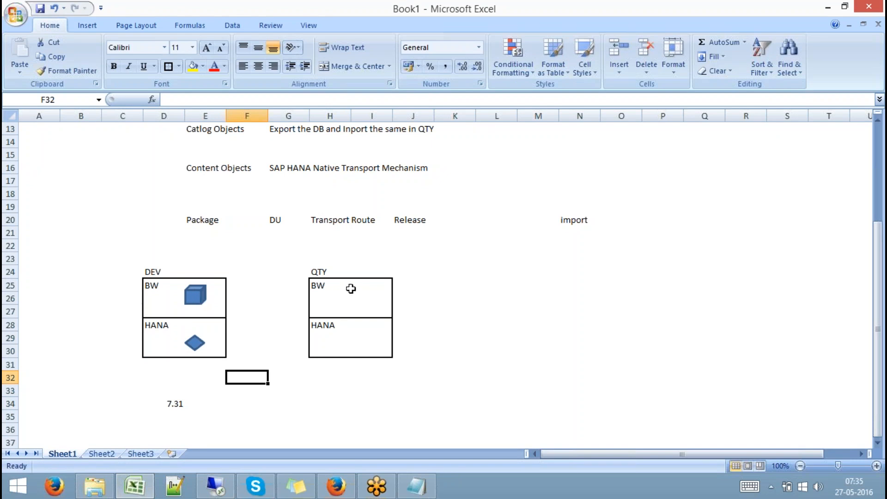
{"action": "left_click", "coordinate": [203, 296]}
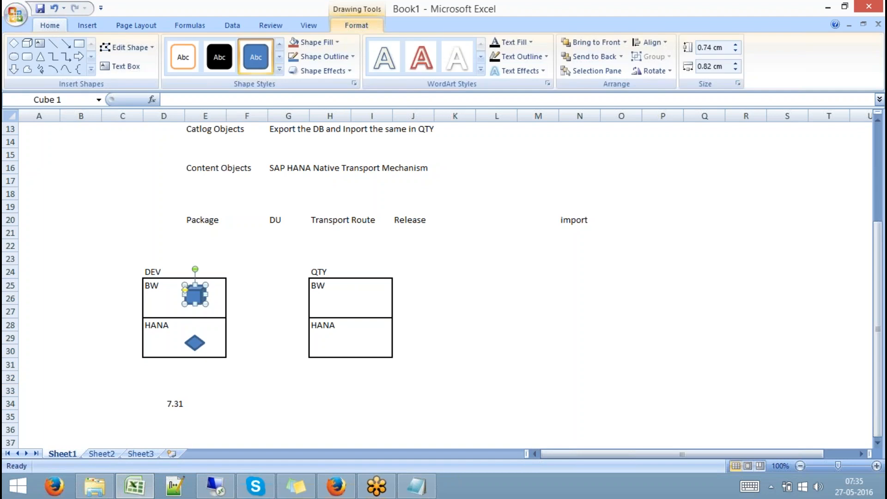
{"action": "left_click", "coordinate": [348, 287]}
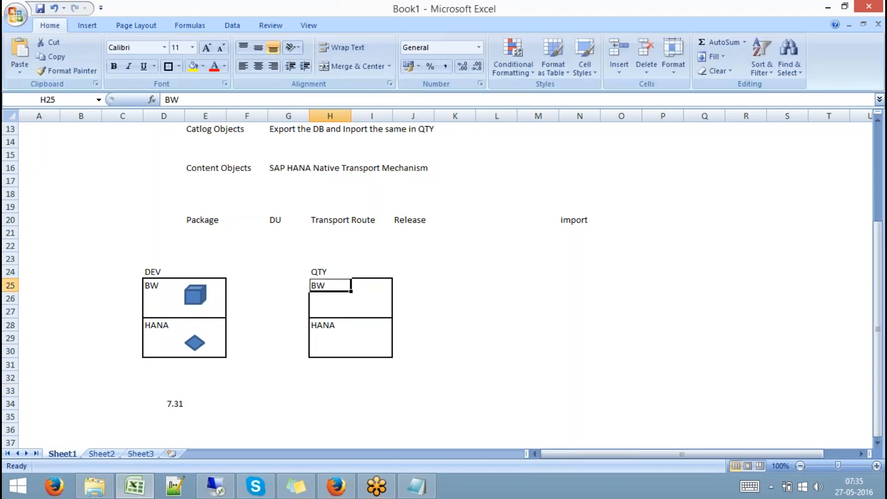
{"action": "key", "text": "ctrl+v"}
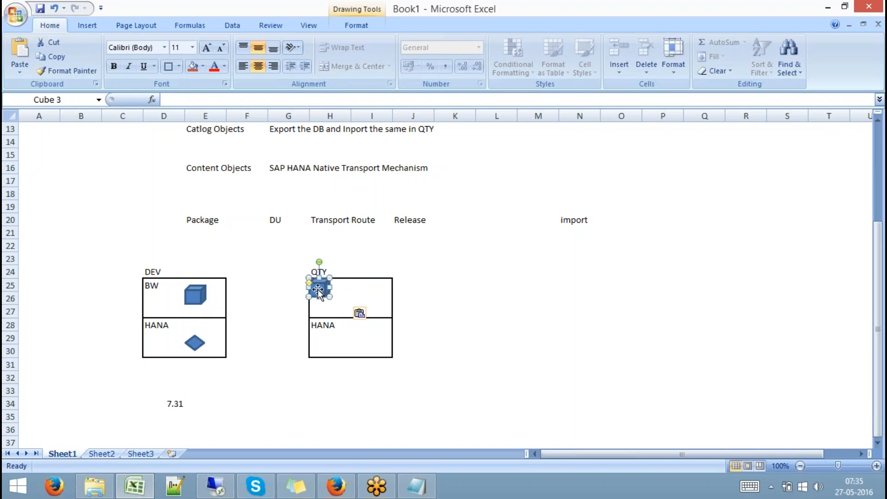
{"action": "left_click_drag", "start_coordinate": [317, 289], "coordinate": [364, 294]}
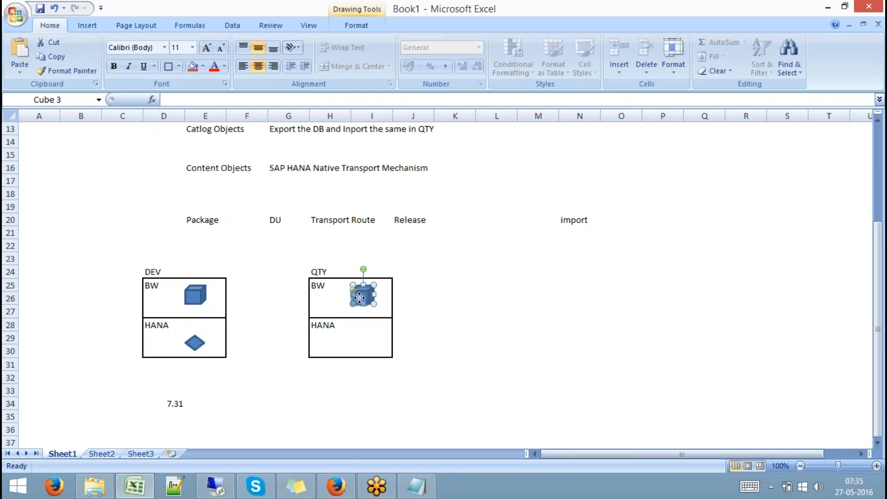
{"action": "left_click", "coordinate": [410, 300]}
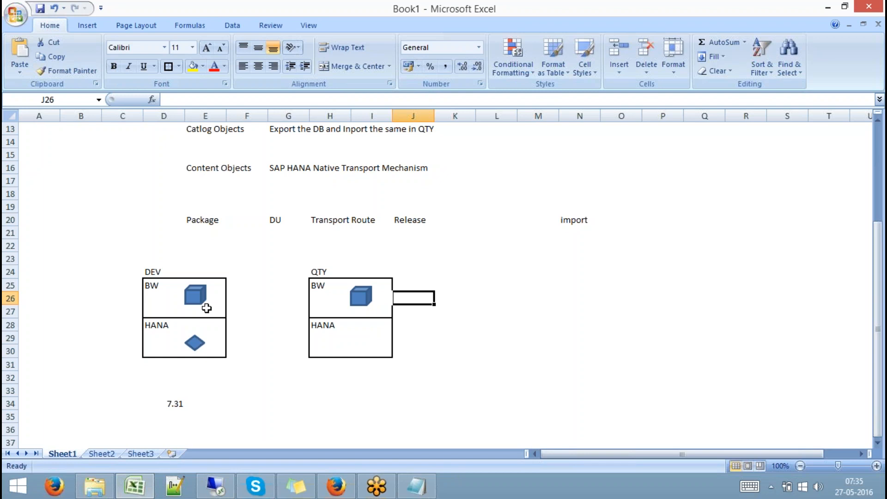
- Compare the new QTY BW cube against the DEV BW cube to confirm they match
{"action": "left_click", "coordinate": [195, 295]}
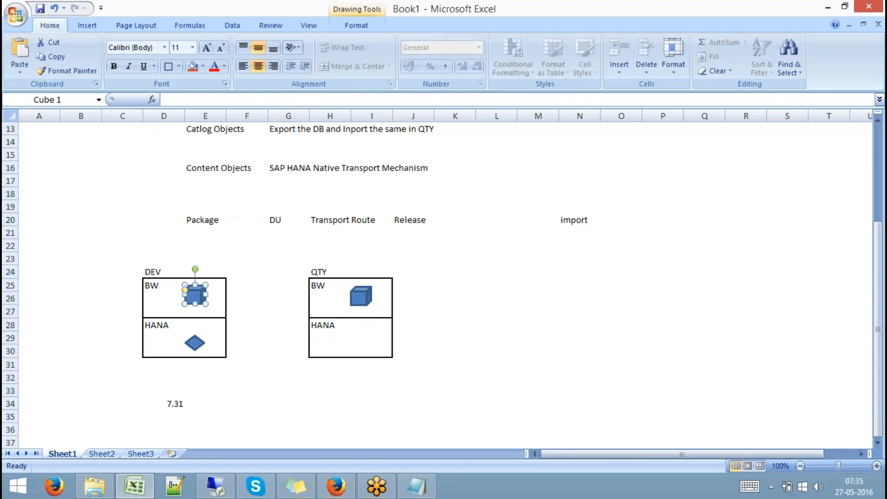
{"action": "left_click", "coordinate": [367, 293]}
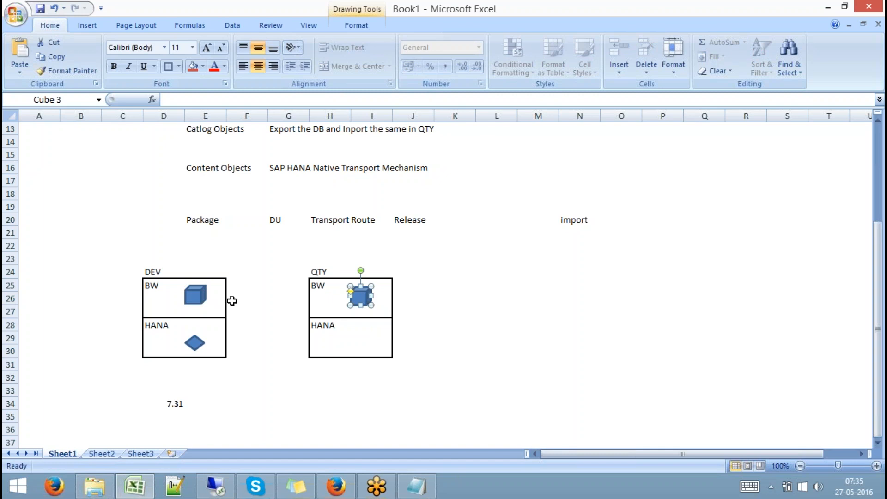
{"action": "left_click", "coordinate": [195, 296]}
{"action": "left_click", "coordinate": [364, 297]}
{"action": "left_click", "coordinate": [362, 341]}
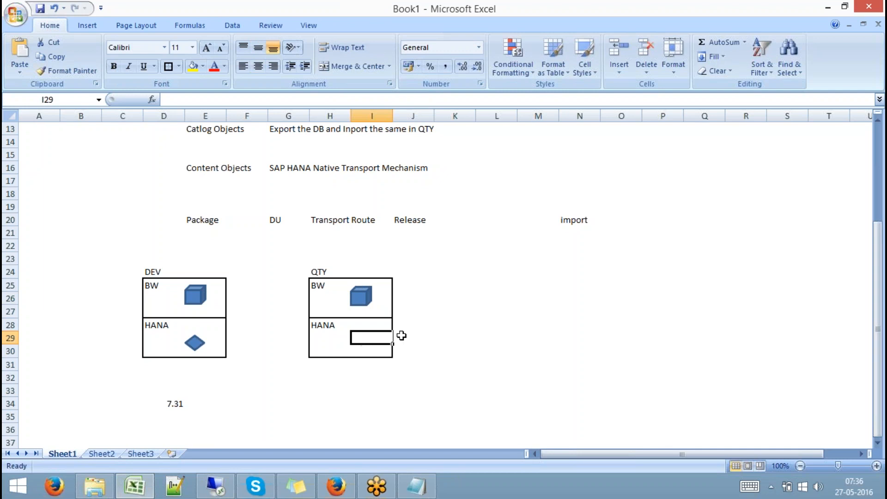
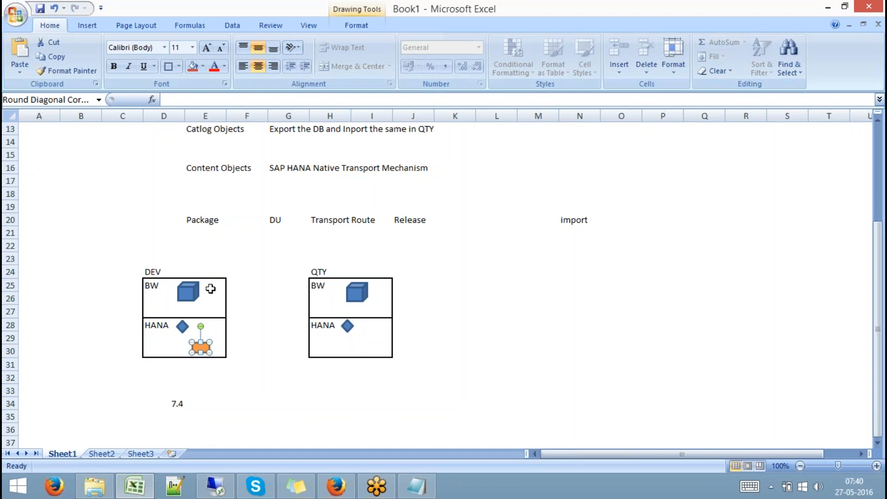
- Start the row-37 labels at D37 with HM, PK and DU
{"action": "left_click", "coordinate": [164, 418]}
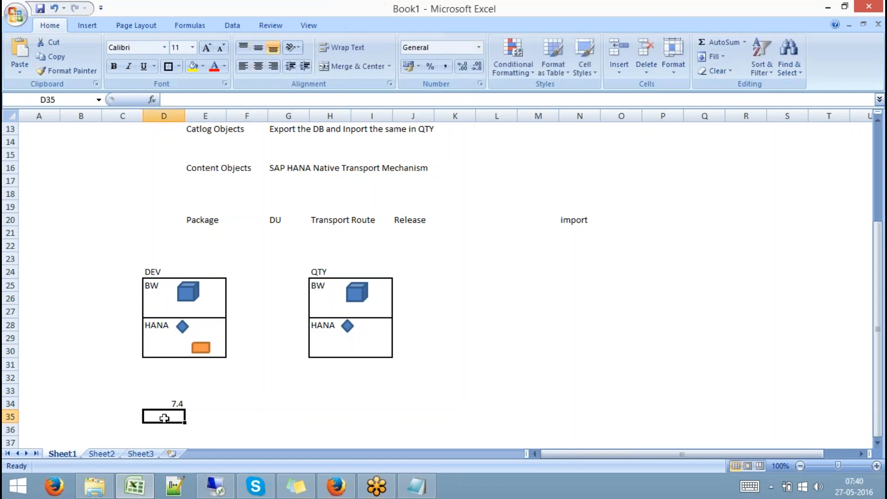
{"action": "key", "text": "Down"}
{"action": "key", "text": "Down"}
{"action": "key", "text": "Down"}
{"action": "key", "text": "Down"}
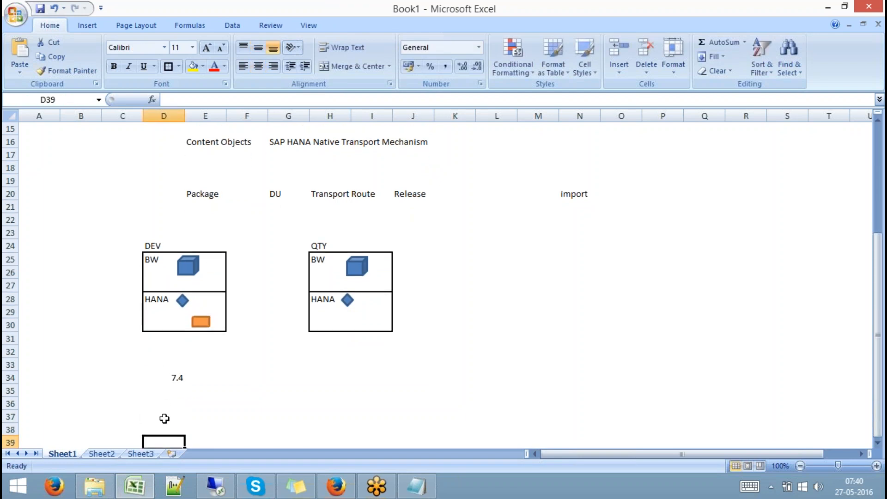
{"action": "left_click", "coordinate": [179, 418]}
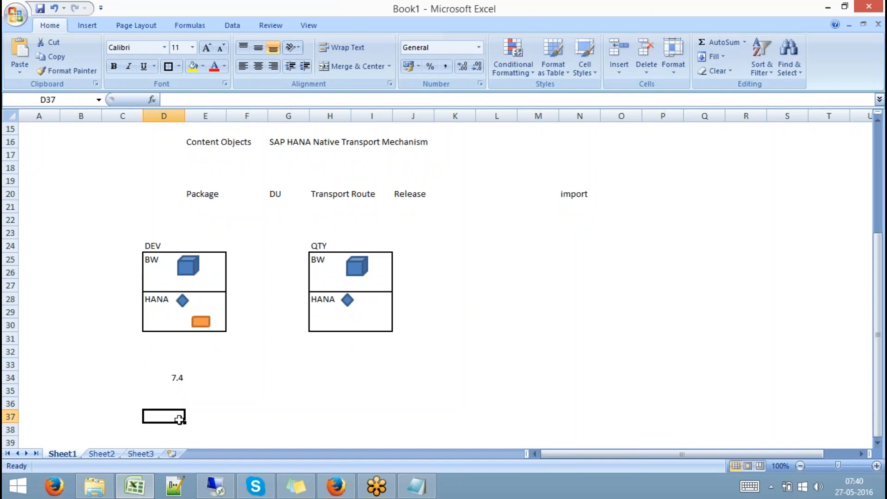
{"action": "type", "text": "H"}
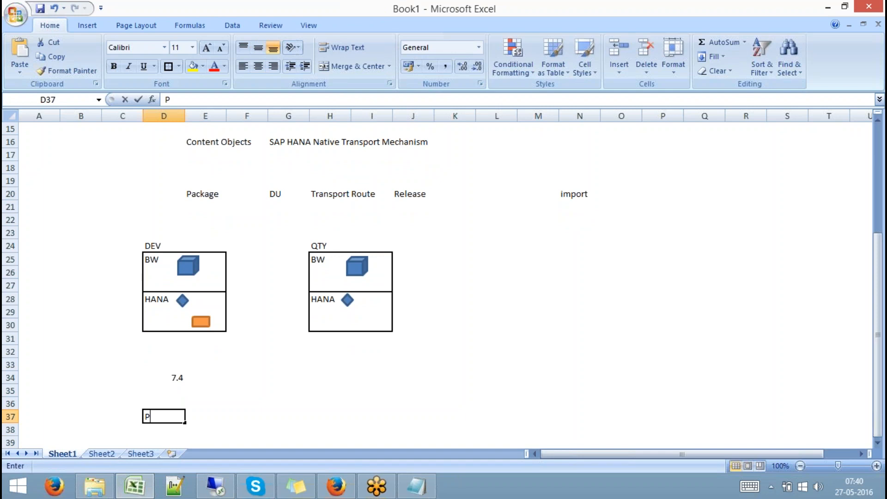
{"action": "key", "text": "BackSpace"}
{"action": "type", "text": "HM"}
{"action": "key", "text": "Tab"}
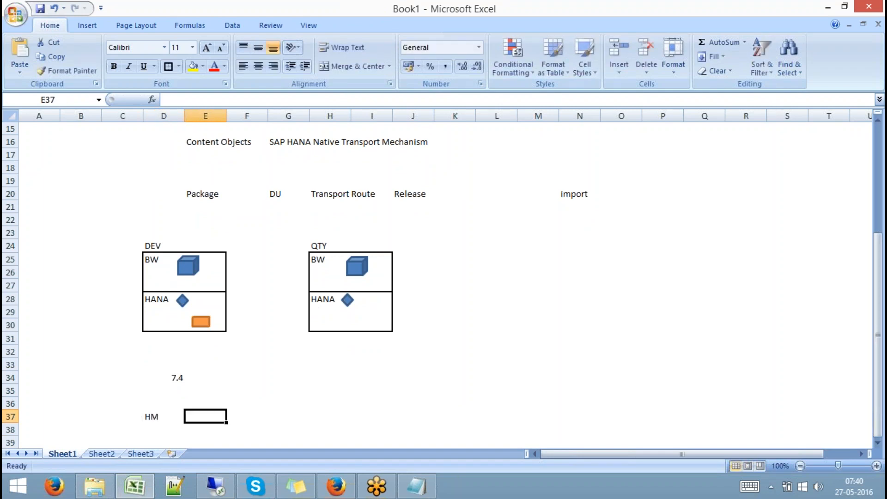
{"action": "type", "text": "PK"}
{"action": "key", "text": "Tab"}
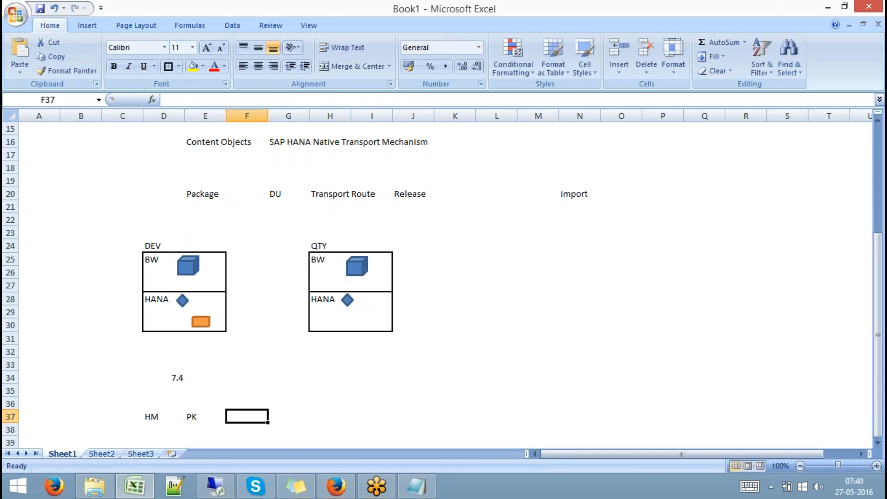
{"action": "type", "text": "DU"}
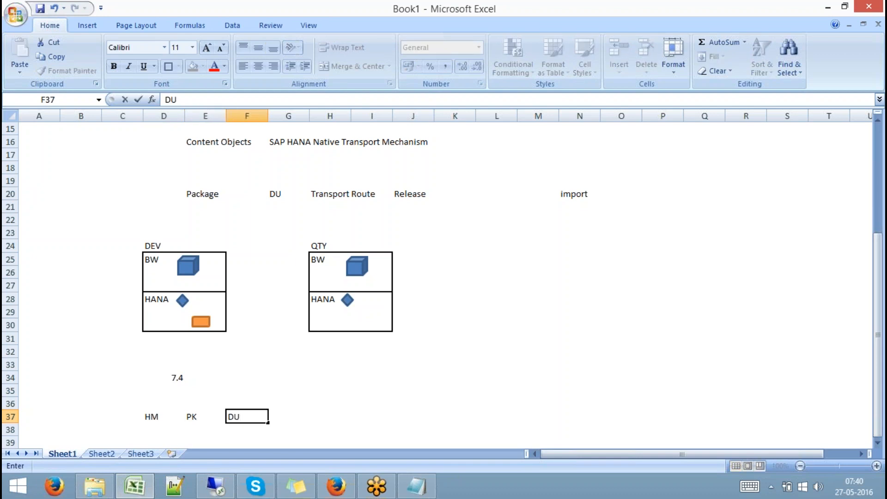
{"action": "key", "text": "Tab"}
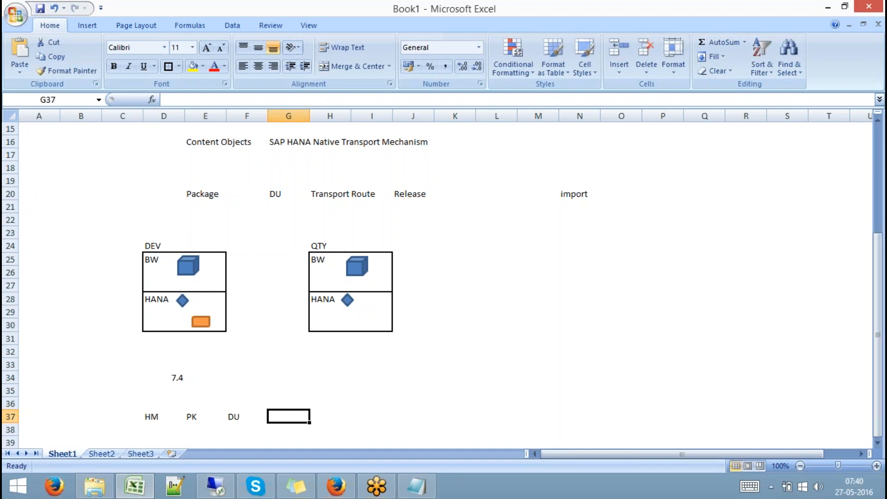
- Continue the row with Transport Container, TR, Release (SE09) and IMPORT, then return to SAP HANA Studio
{"action": "type", "text": "tRANS"}
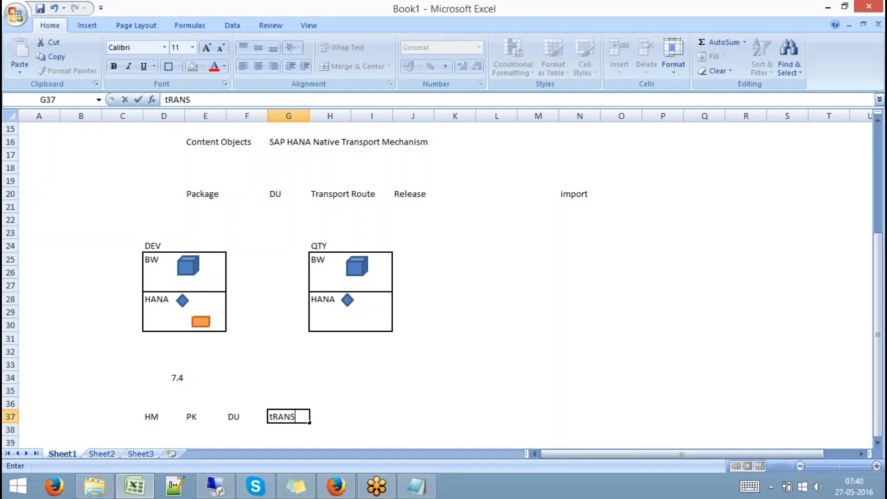
{"action": "type", "text": "PORT Contai"}
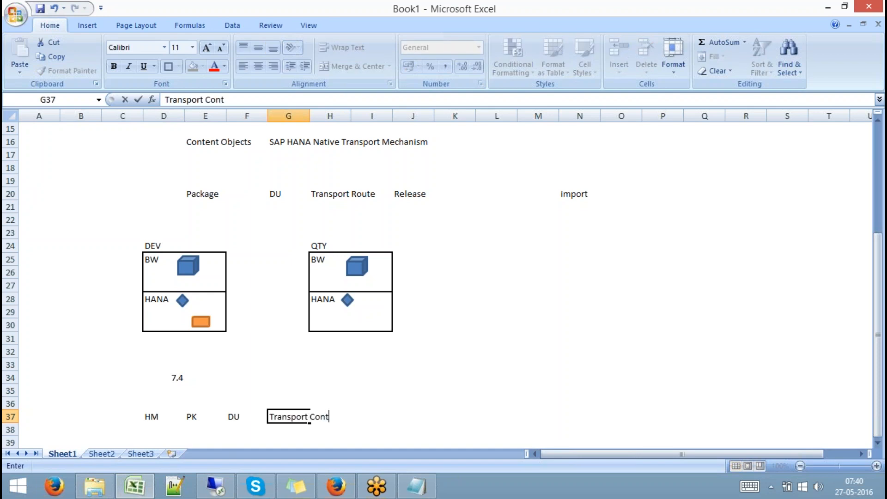
{"action": "type", "text": "ner"}
{"action": "key", "text": "Tab"}
{"action": "key", "text": "Tab"}
{"action": "key", "text": "Tab"}
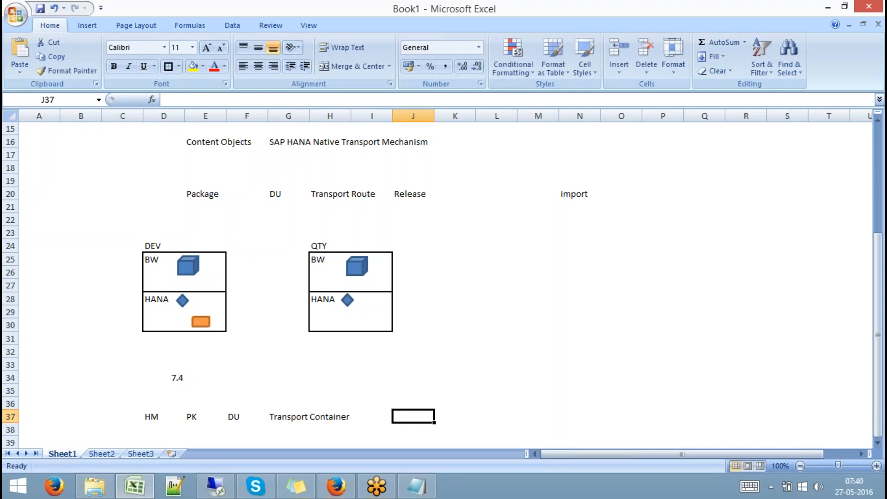
{"action": "type", "text": "TR"}
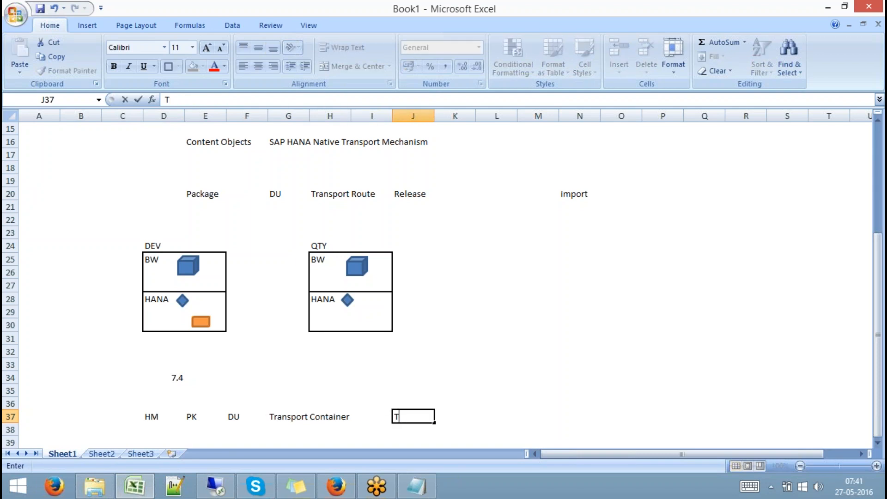
{"action": "key", "text": "Tab"}
{"action": "key", "text": "Tab"}
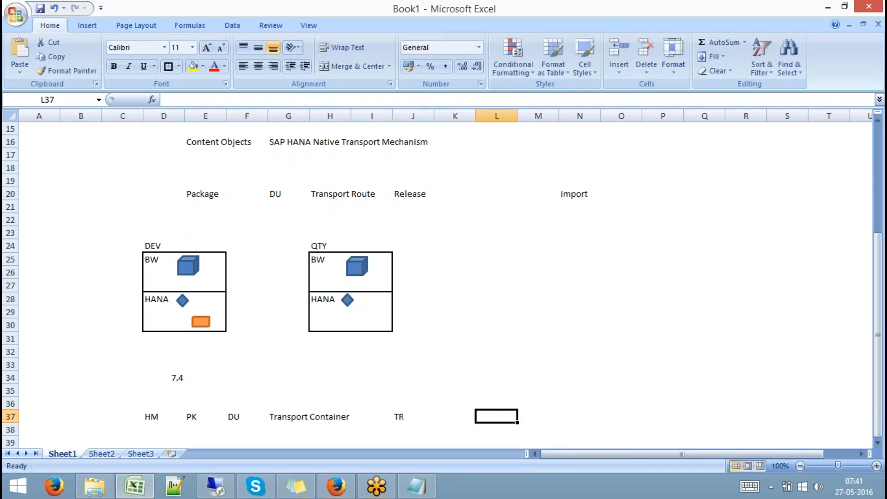
{"action": "type", "text": "Relaes"}
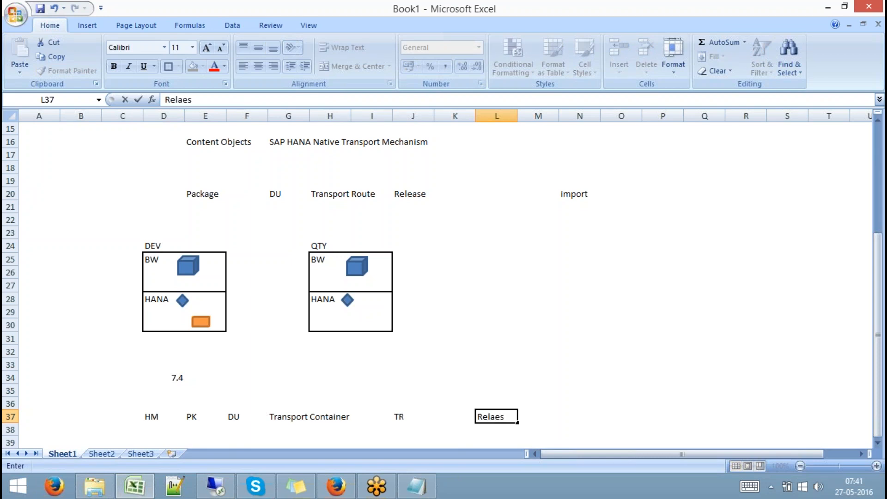
{"action": "key", "text": "BackSpace"}
{"action": "key", "text": "BackSpace"}
{"action": "key", "text": "BackSpace"}
{"action": "type", "text": "ease (SE09)"}
{"action": "key", "text": "Tab"}
{"action": "key", "text": "Tab"}
{"action": "key", "text": "Tab"}
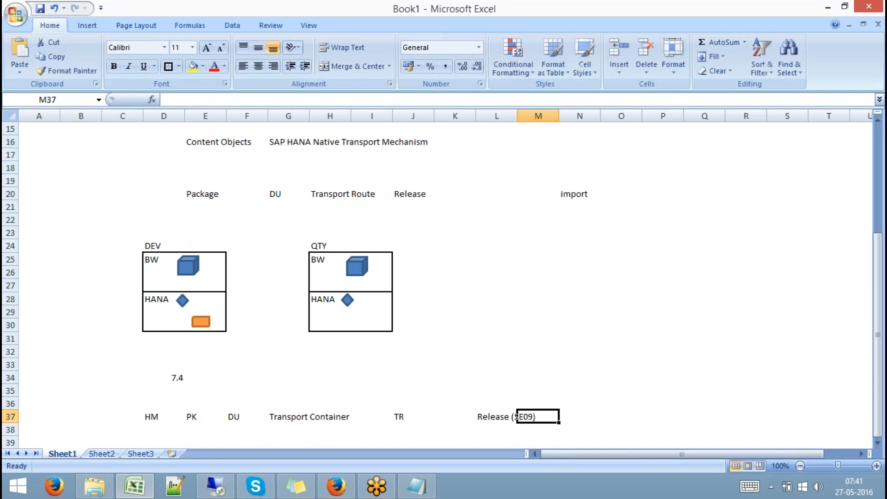
{"action": "type", "text": "IMPORT"}
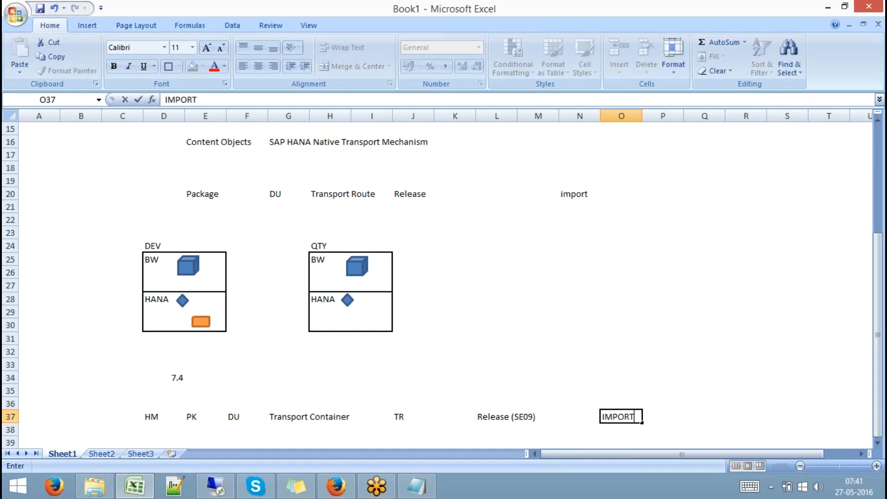
{"action": "left_click", "coordinate": [743, 336]}
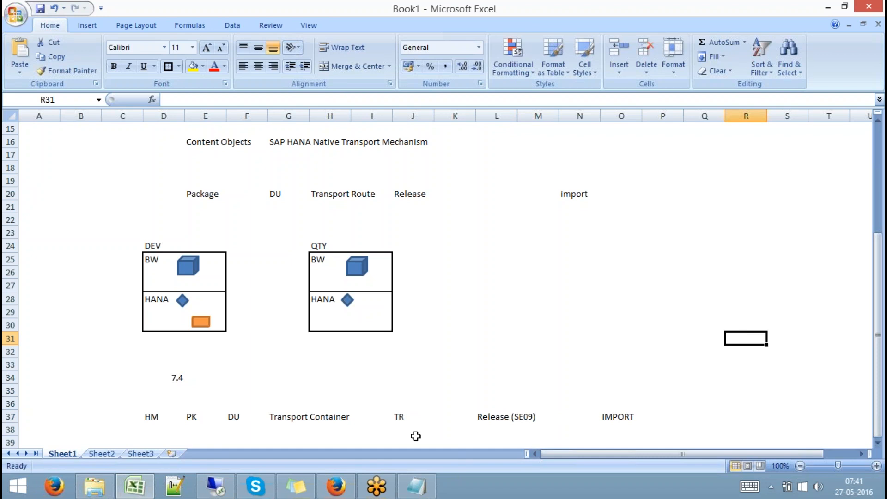
{"action": "left_click", "coordinate": [222, 492]}
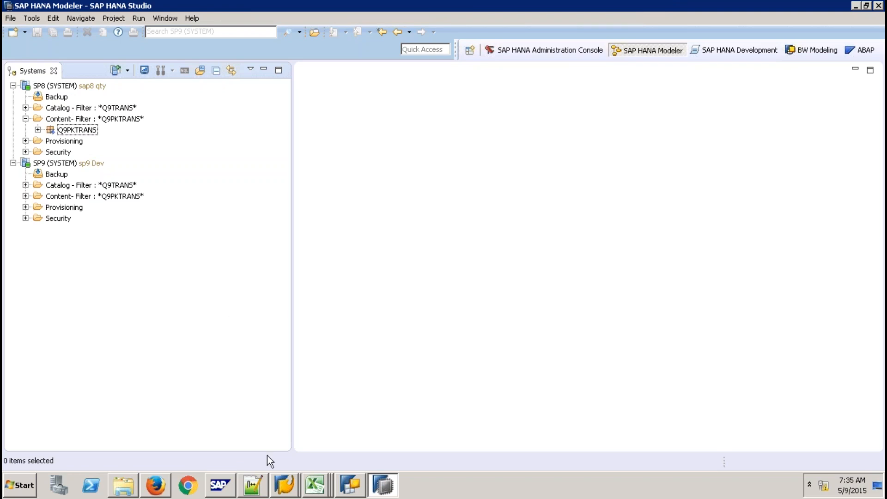
- Open the Data Warehousing Workbench from SAP Easy Access with transaction RSA1
{"action": "left_click", "coordinate": [286, 485]}
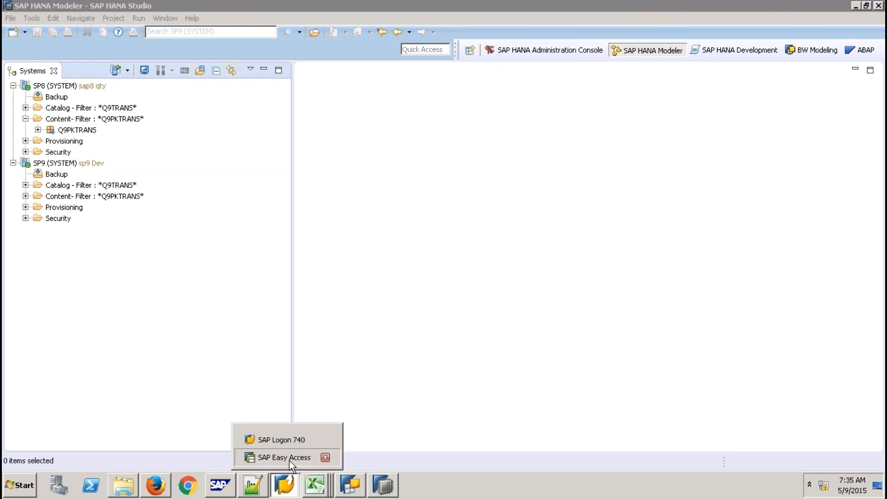
{"action": "left_click", "coordinate": [289, 459]}
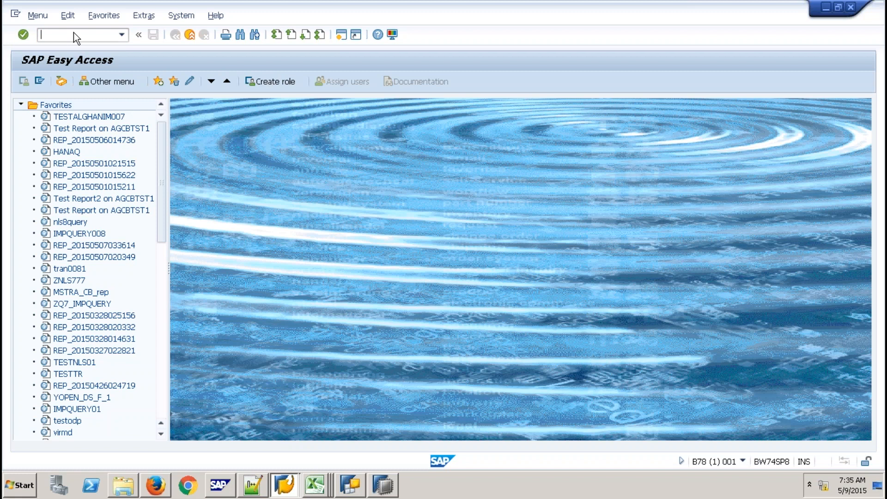
{"action": "type", "text": "RSA1"}
{"action": "key", "text": "Return"}
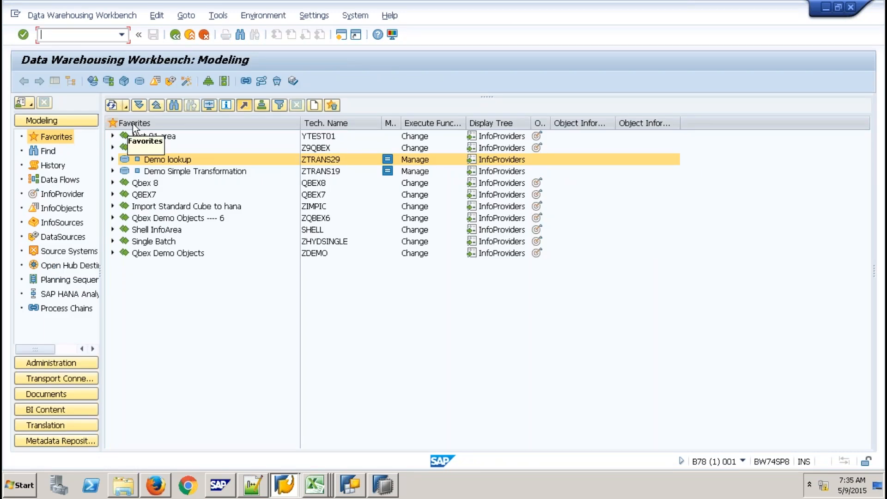
- Copy CUBE99 from the Z9QBEX favorites as a new InfoCube
{"action": "left_click", "coordinate": [114, 148]}
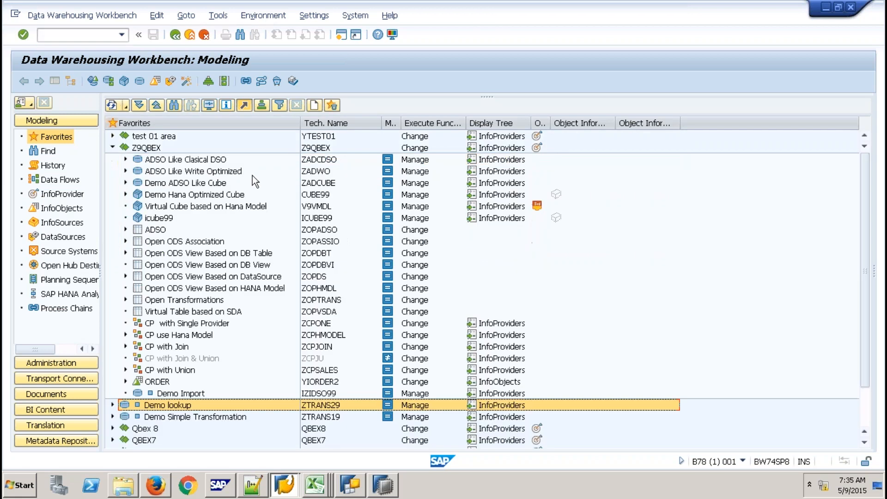
{"action": "right_click", "coordinate": [318, 194]}
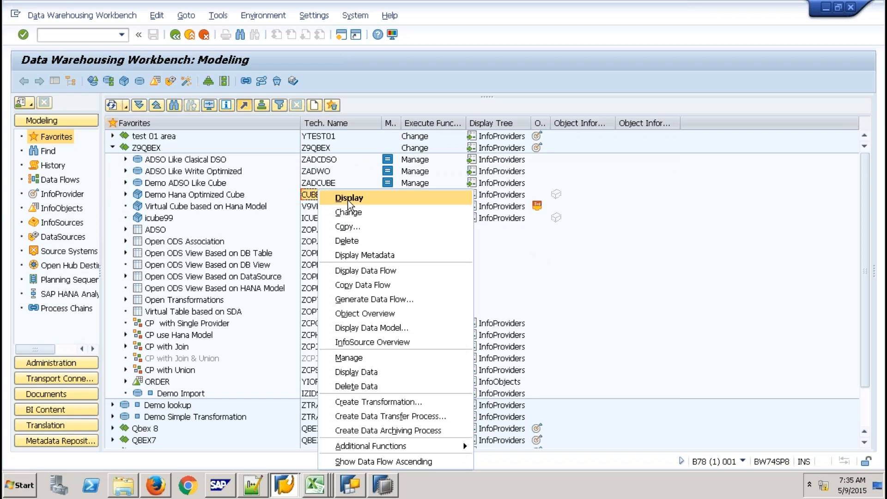
{"action": "left_click", "coordinate": [357, 225]}
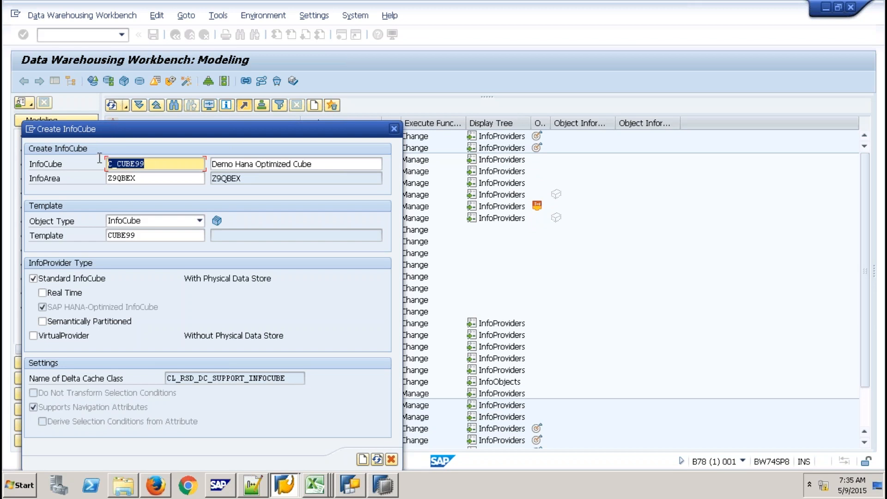
- Name the copied InfoCube CHTRANS and confirm its creation
{"action": "type", "text": "chtrans"}
{"action": "left_click_drag", "start_coordinate": [144, 163], "coordinate": [91, 162]}
{"action": "left_click", "coordinate": [91, 163]}
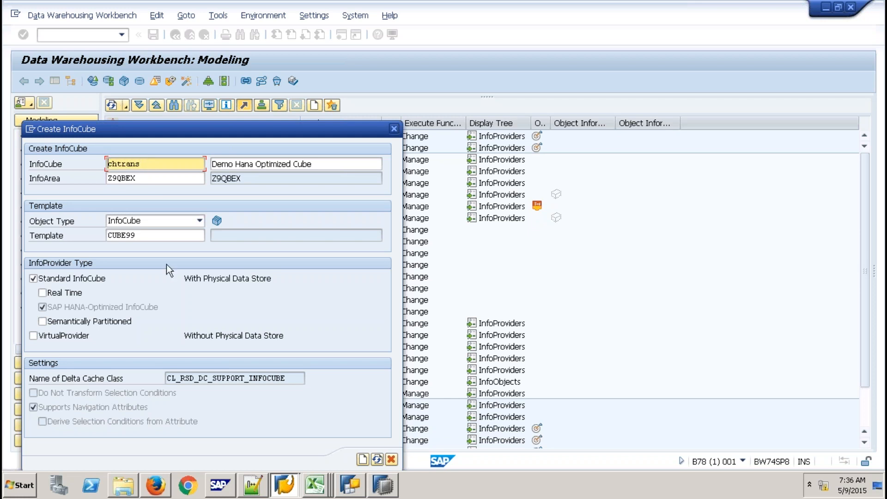
{"action": "left_click", "coordinate": [362, 458]}
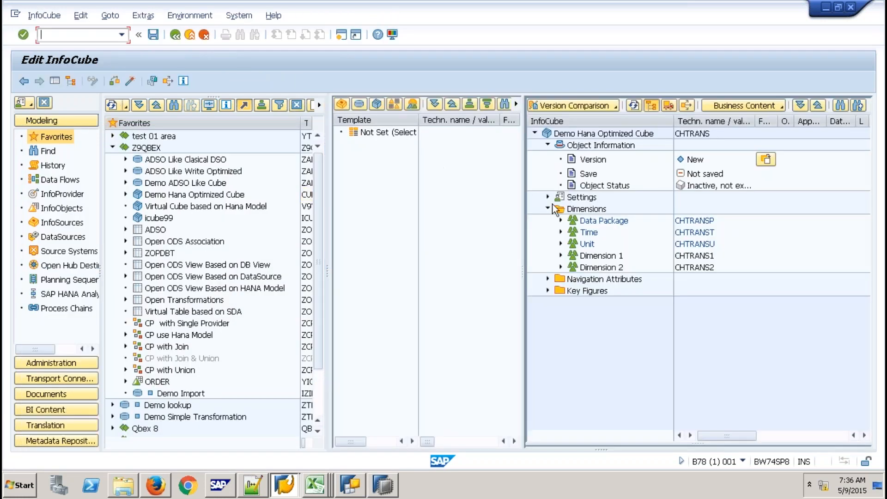
- Enable the External SAP HANA view setting, activate CHTRANS, and return to SAP HANA Studio
{"action": "left_click", "coordinate": [547, 197]}
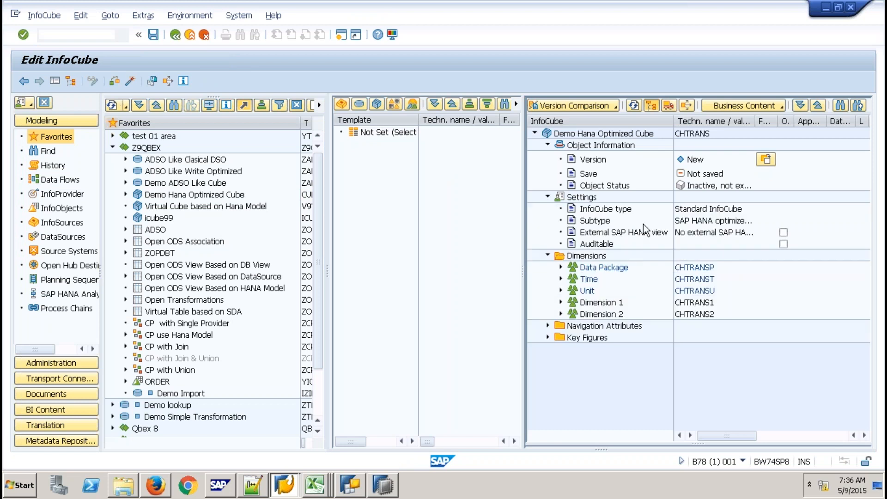
{"action": "left_click", "coordinate": [783, 232]}
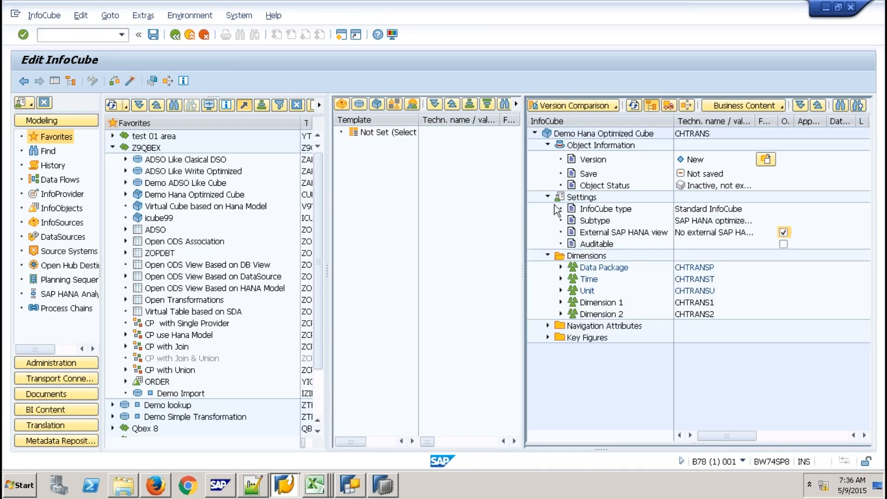
{"action": "left_click", "coordinate": [132, 80]}
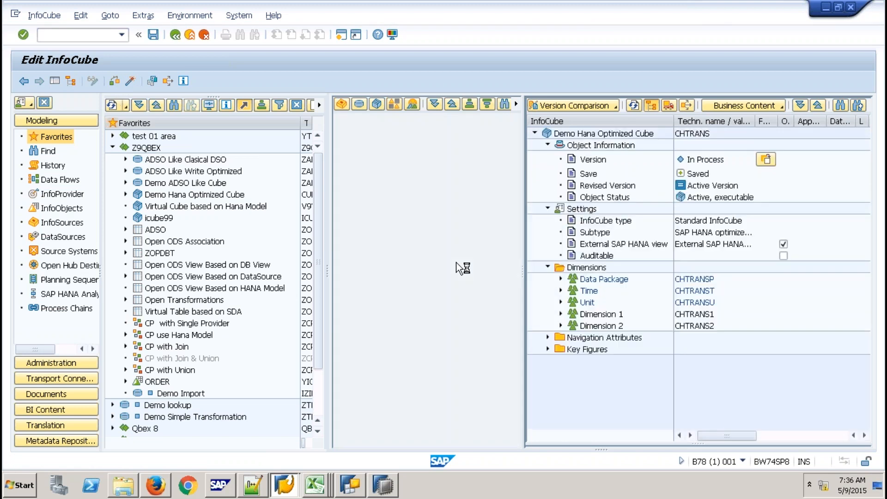
{"action": "left_click", "coordinate": [386, 484]}
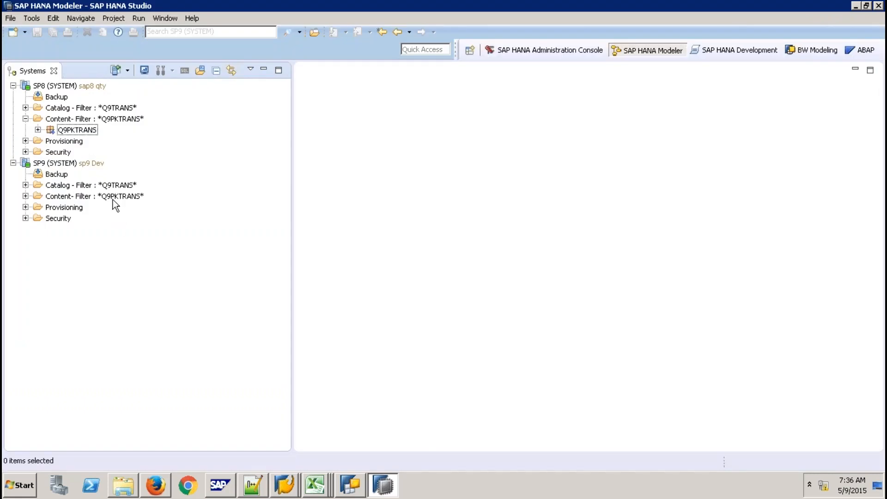
- Remove the package filter from the SP9 system's Content folder
{"action": "left_click", "coordinate": [88, 165]}
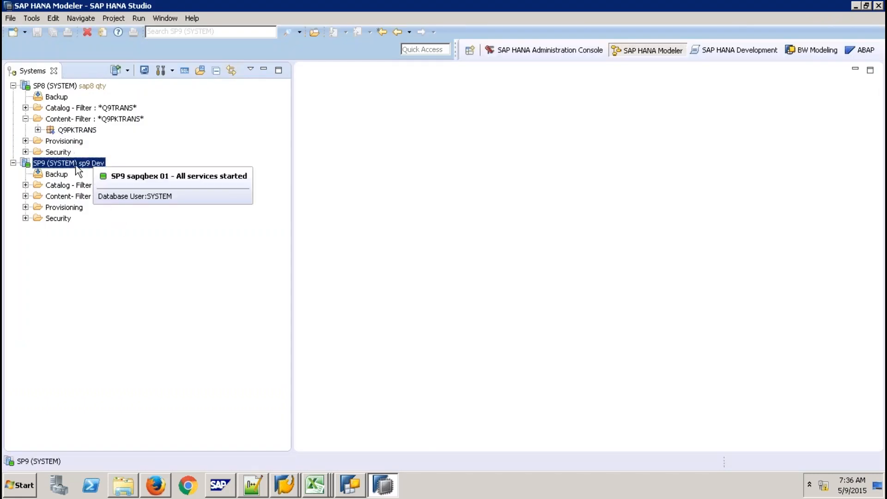
{"action": "right_click", "coordinate": [65, 196]}
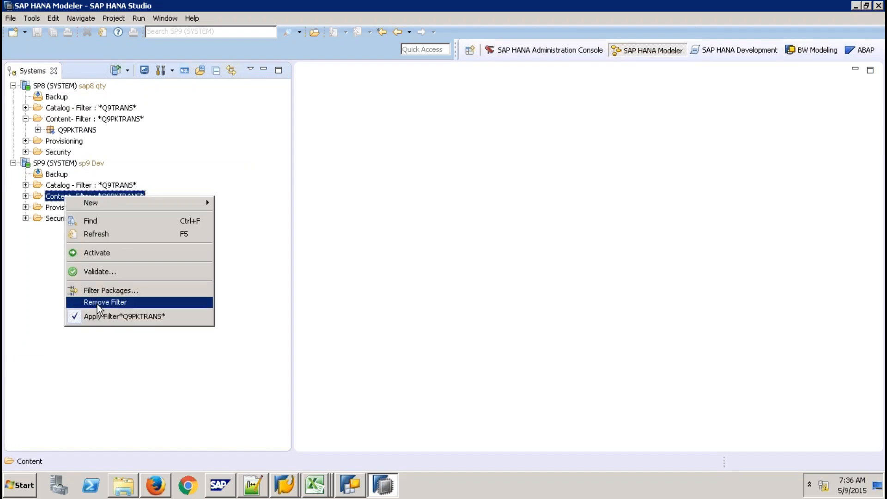
{"action": "left_click", "coordinate": [90, 317]}
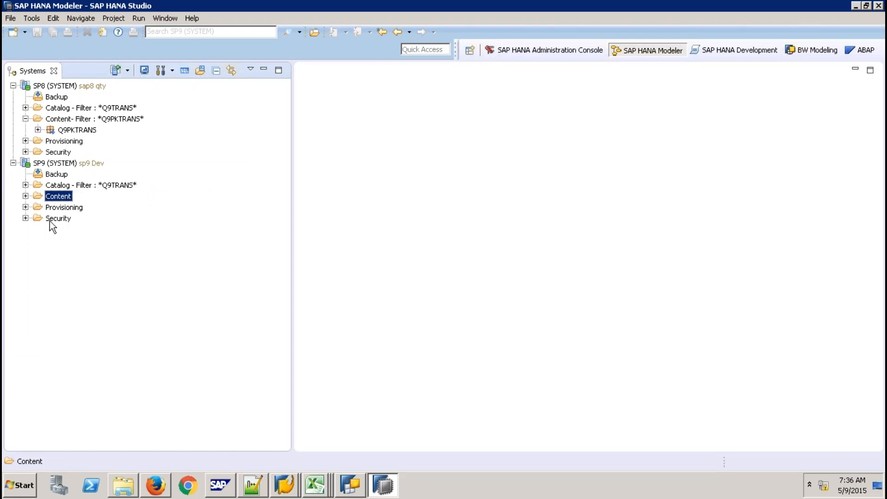
{"action": "left_click", "coordinate": [26, 197]}
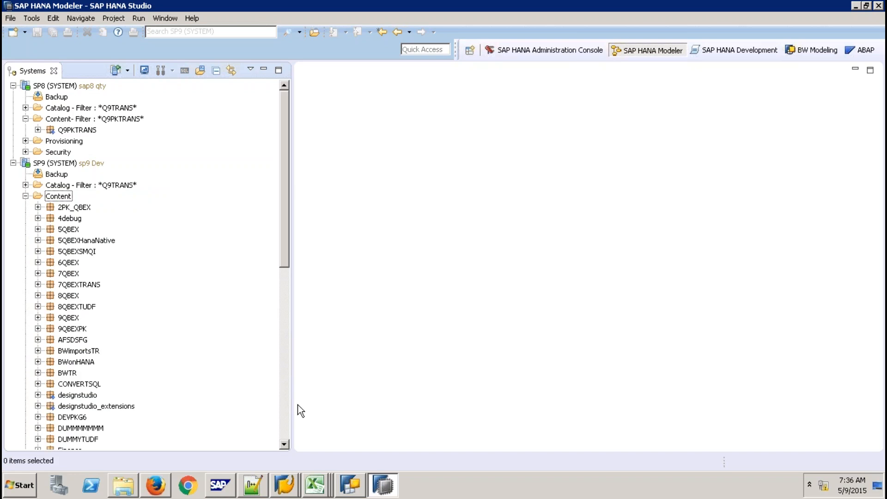
- Find the CHTRANS view under system-local > bw > bw2hana > Analytic Views
{"action": "scroll", "coordinate": [299, 410], "scroll_direction": "down", "scroll_amount": 12}
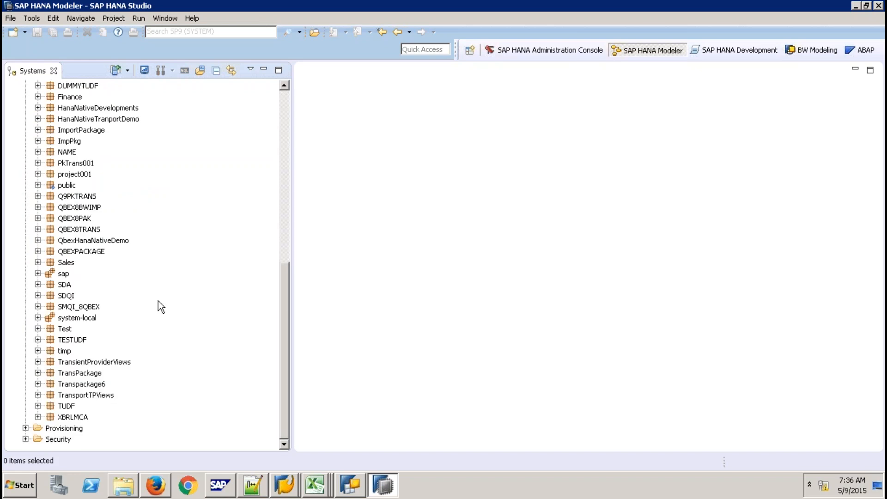
{"action": "left_click", "coordinate": [38, 318]}
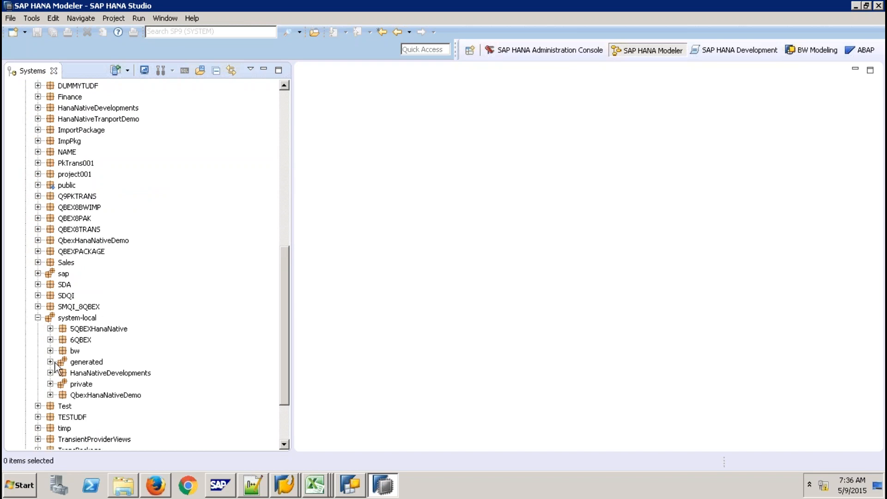
{"action": "left_click", "coordinate": [50, 352]}
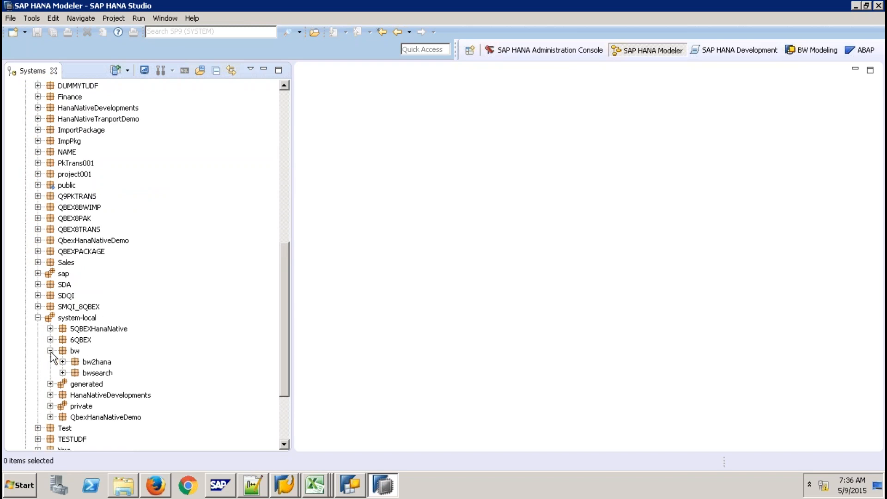
{"action": "left_click", "coordinate": [63, 361]}
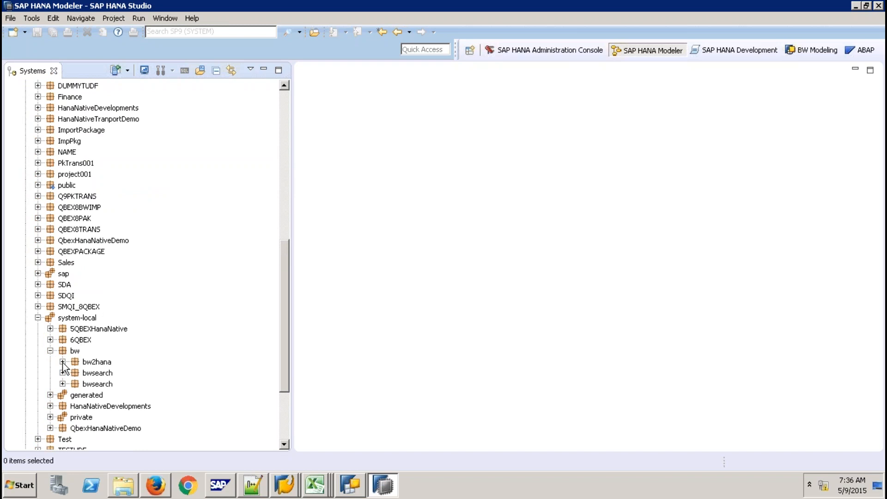
{"action": "left_click", "coordinate": [75, 384]}
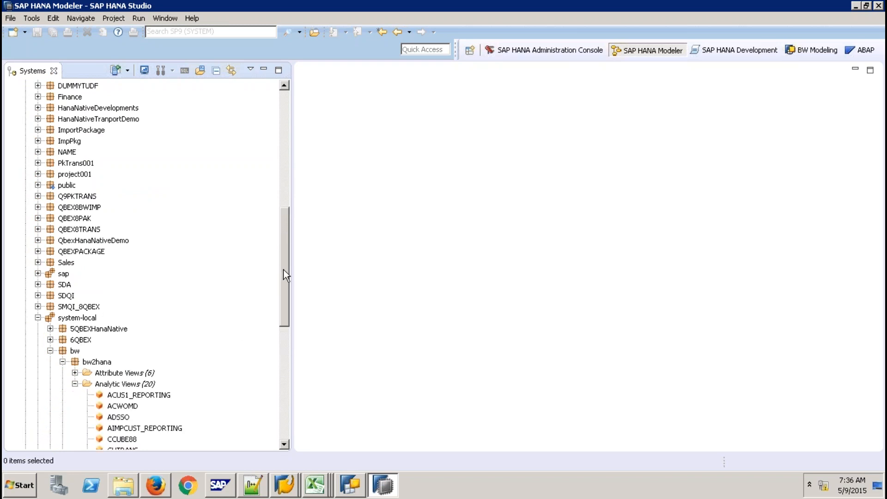
{"action": "left_click_drag", "start_coordinate": [283, 270], "coordinate": [283, 331]}
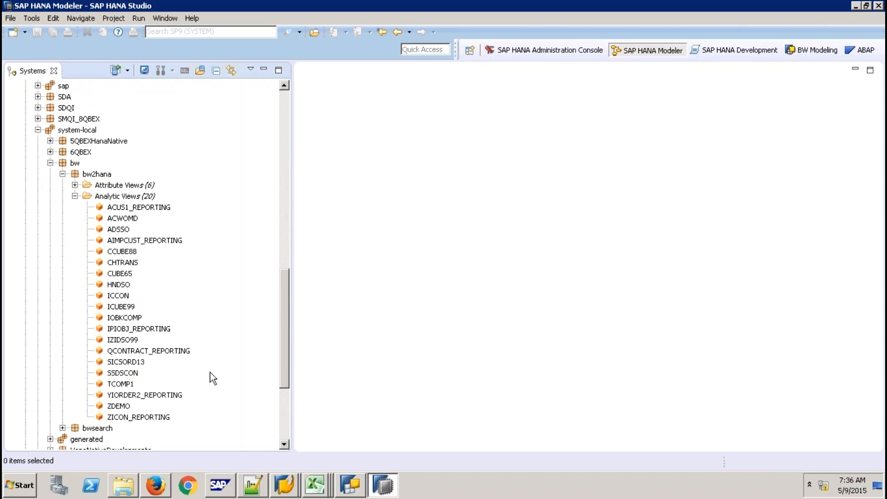
{"action": "left_click", "coordinate": [126, 265]}
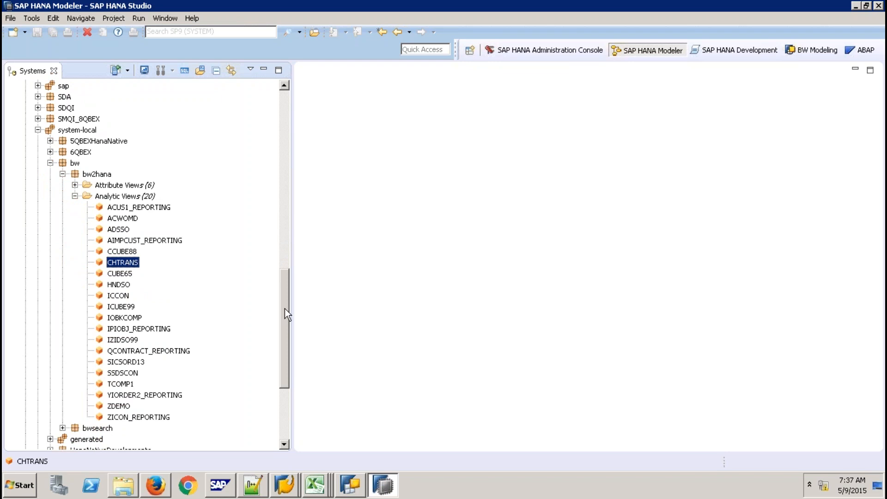
{"action": "left_click_drag", "start_coordinate": [285, 308], "coordinate": [275, 236]}
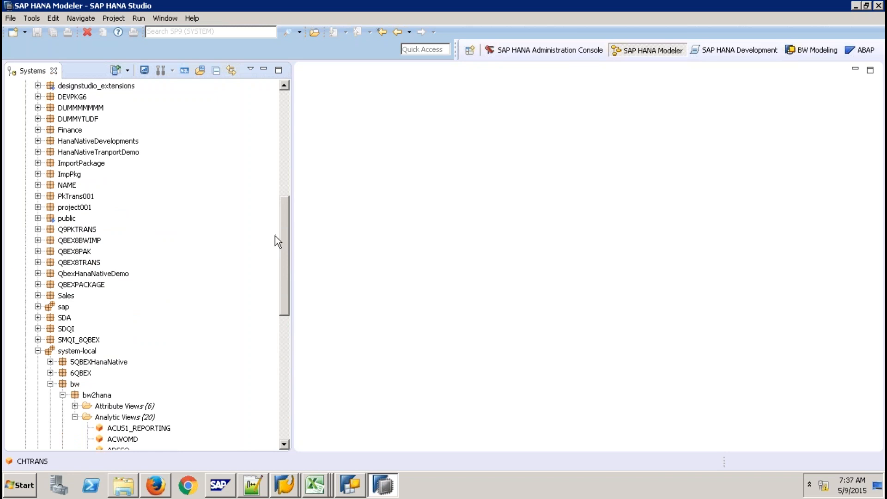
- Begin a calculation view in Q9PKTRANS, then cancel it
{"action": "right_click", "coordinate": [92, 230]}
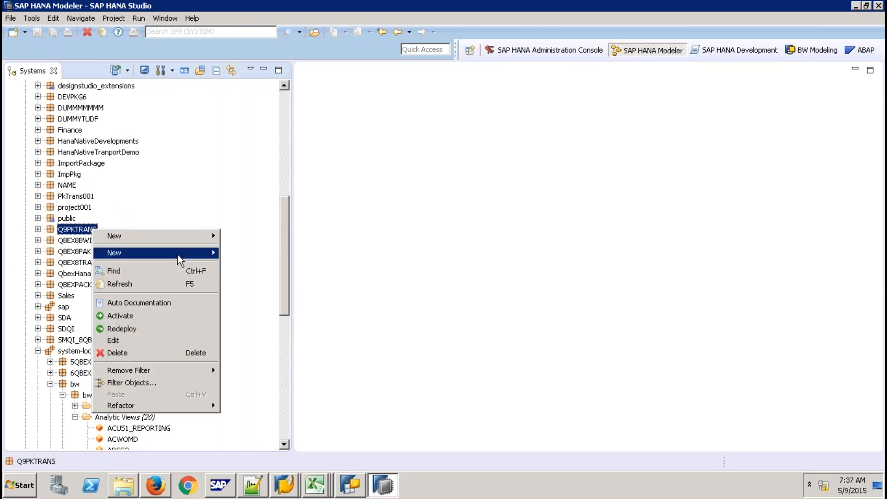
{"action": "mouse_move", "coordinate": [177, 254]}
{"action": "left_click", "coordinate": [255, 296]}
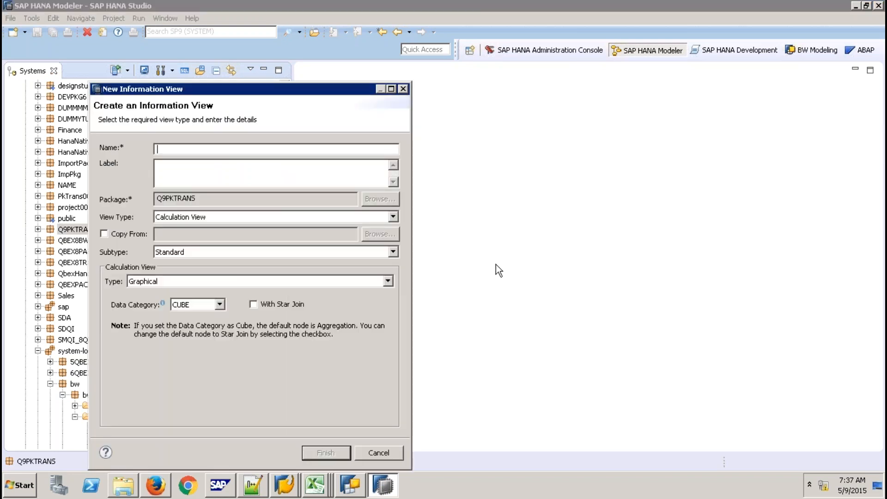
{"action": "left_click", "coordinate": [389, 452]}
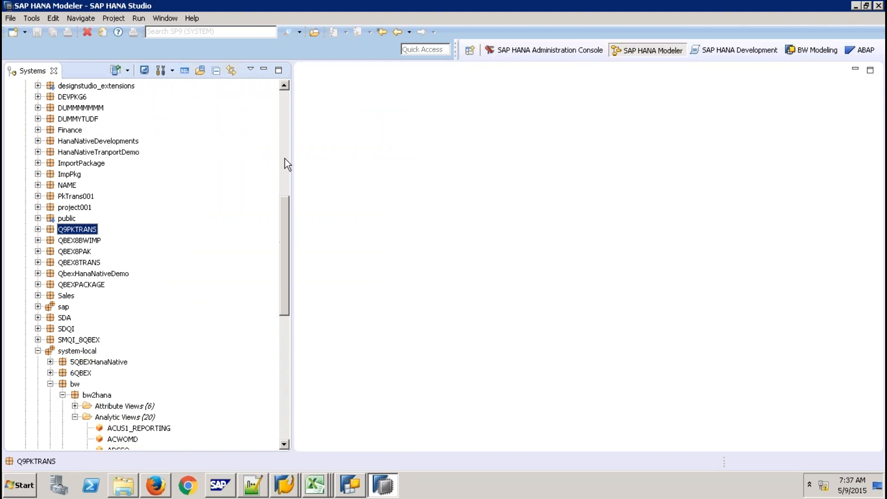
{"action": "left_click", "coordinate": [287, 99]}
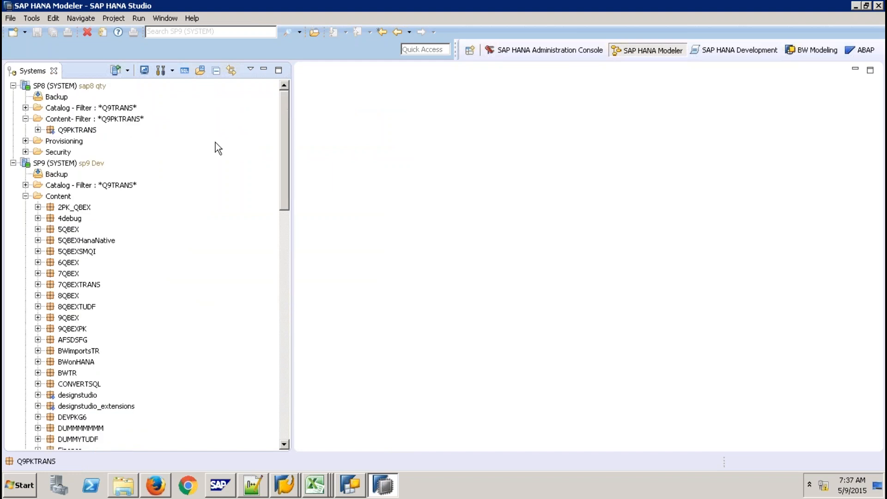
- Create a new package Q9ABAP under SP9's Content
{"action": "left_click", "coordinate": [64, 198]}
{"action": "right_click", "coordinate": [64, 200]}
{"action": "mouse_move", "coordinate": [115, 206]}
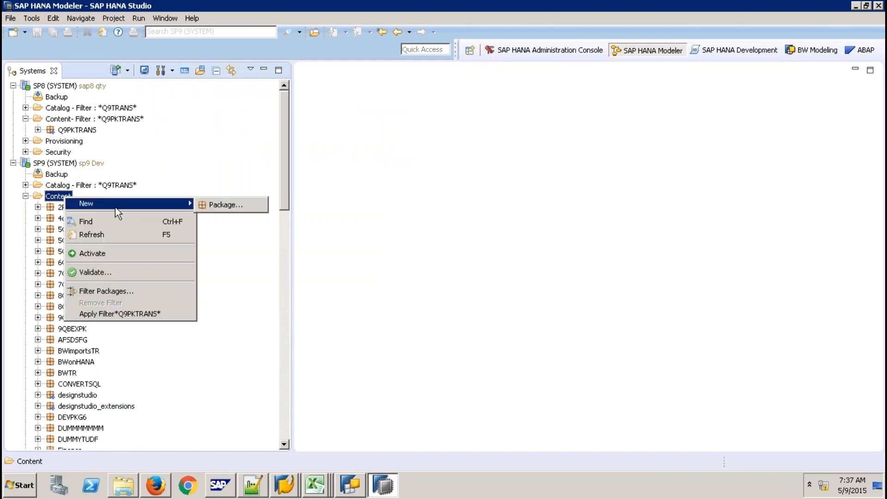
{"action": "left_click", "coordinate": [234, 204]}
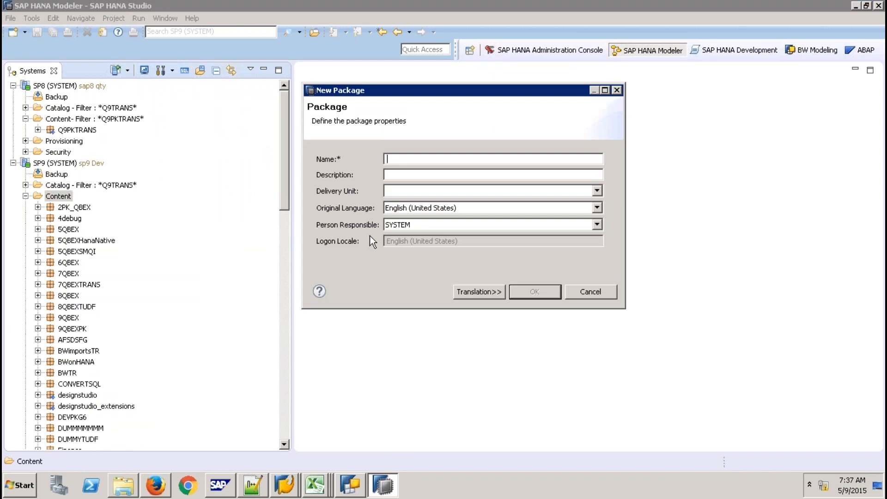
{"action": "type", "text": "Q9ABAP"}
{"action": "key", "text": "Tab"}
{"action": "left_click", "coordinate": [517, 291]}
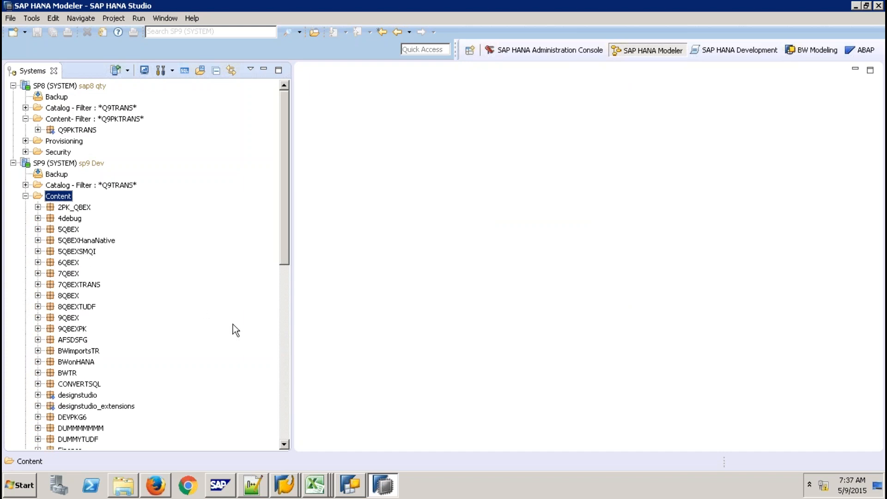
{"action": "left_click", "coordinate": [284, 387]}
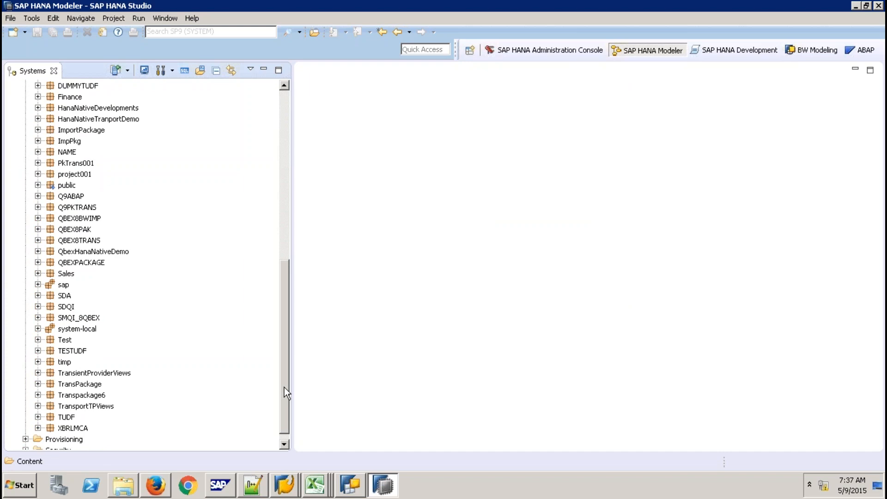
- Add a calculation view named ZCV_ZCHTRANS to the Q9ABAP package
{"action": "right_click", "coordinate": [76, 199]}
{"action": "mouse_move", "coordinate": [157, 222]}
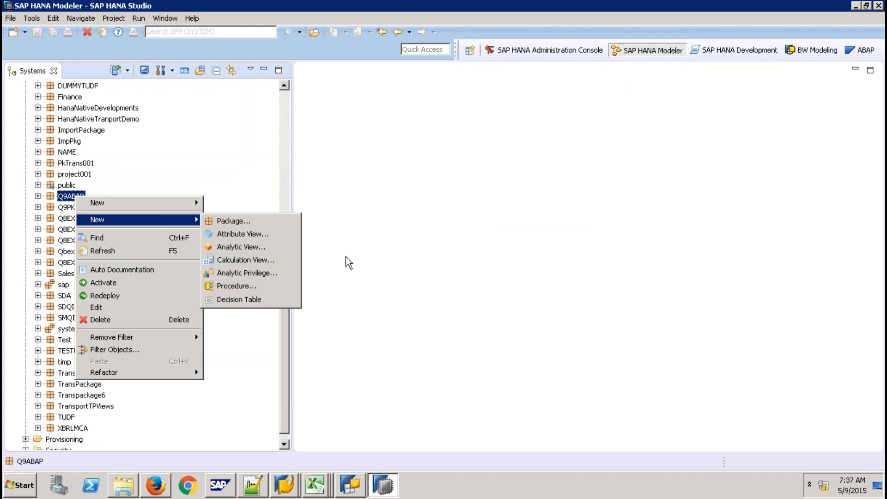
{"action": "left_click", "coordinate": [275, 262]}
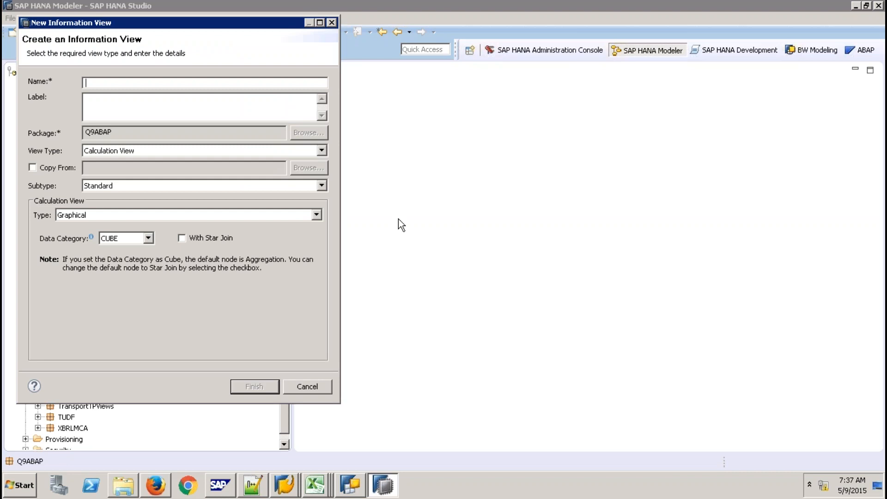
{"action": "type", "text": "ZCV_ZCHTRANS"}
{"action": "left_click", "coordinate": [255, 387]}
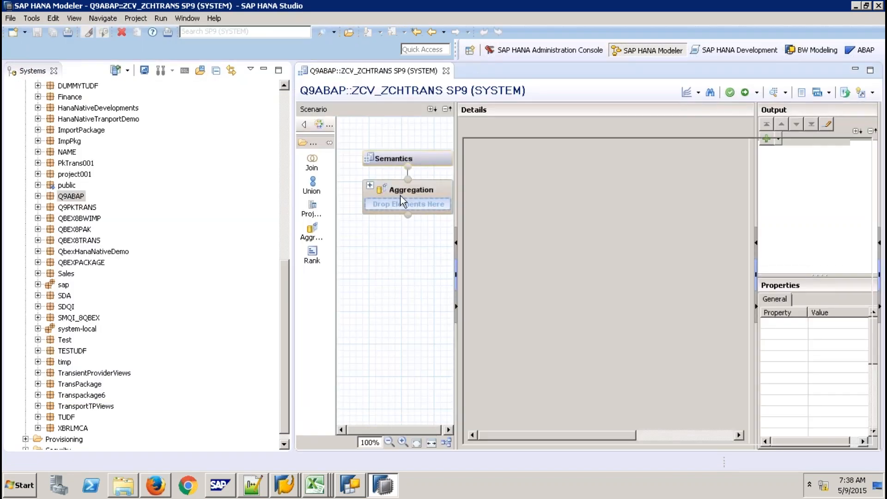
- Add the CHTRANS object from system-local.bw.bw2hana to the Aggregation node
{"action": "left_click", "coordinate": [423, 193]}
{"action": "right_click", "coordinate": [543, 203]}
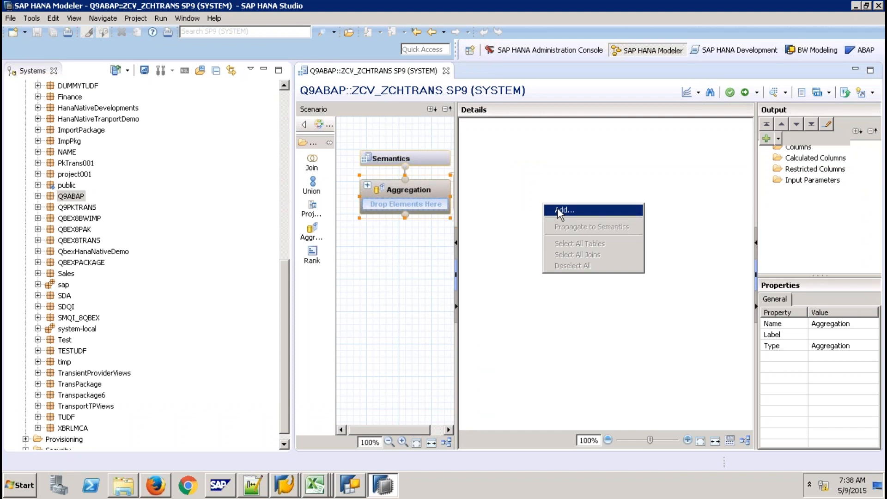
{"action": "left_click", "coordinate": [558, 208]}
{"action": "type", "text": "Z"}
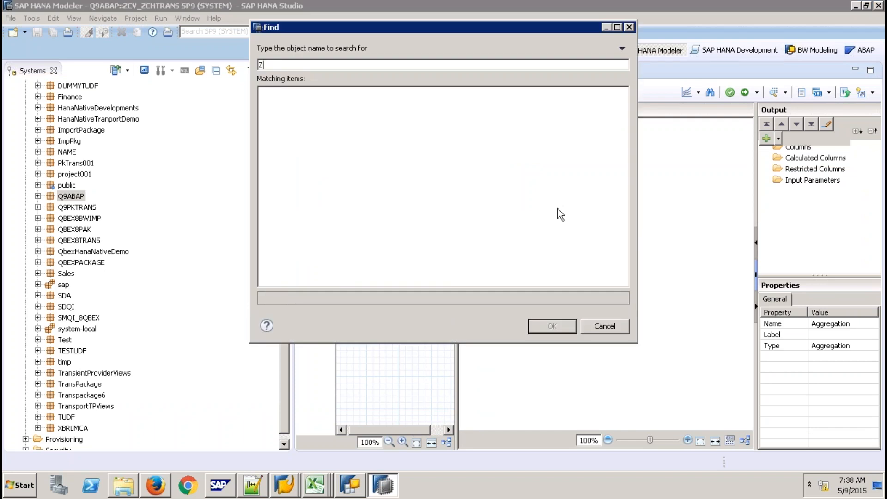
{"action": "type", "text": "CHTRANS"}
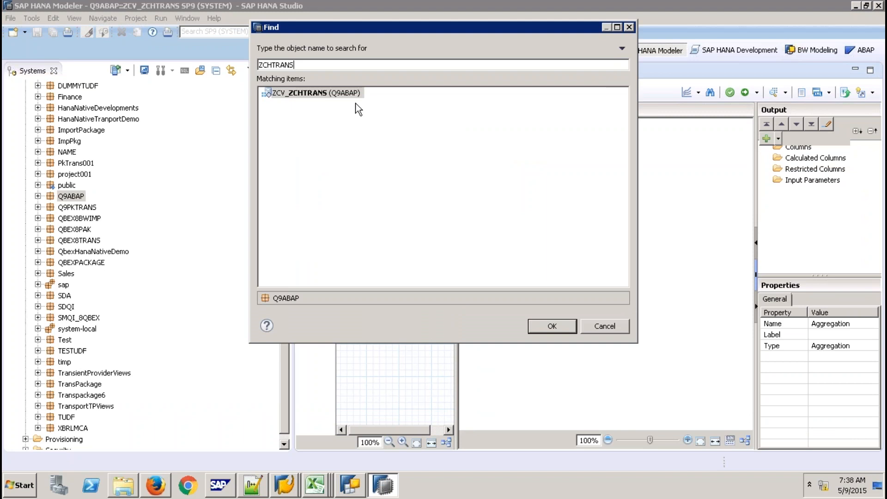
{"action": "key", "text": "BackSpace"}
{"action": "key", "text": "BackSpace"}
{"action": "key", "text": "BackSpace"}
{"action": "key", "text": "BackSpace"}
{"action": "key", "text": "BackSpace"}
{"action": "key", "text": "BackSpace"}
{"action": "key", "text": "BackSpace"}
{"action": "key", "text": "BackSpace"}
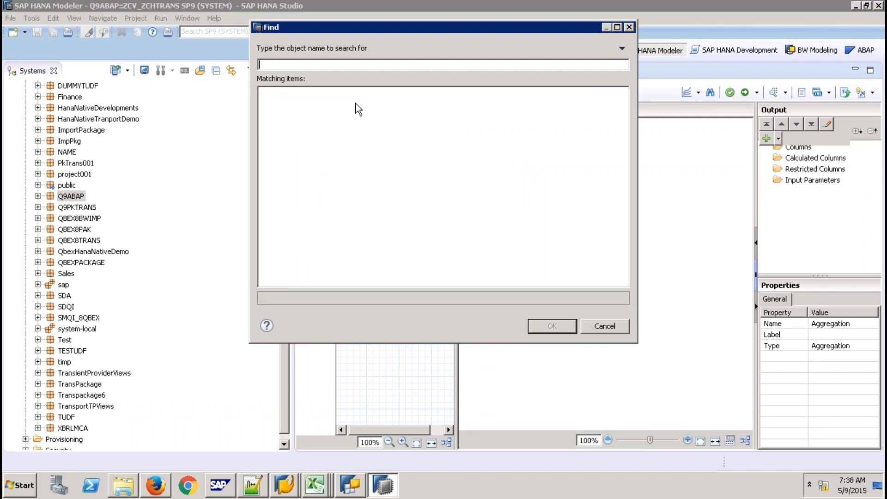
{"action": "type", "text": "CHTRANS"}
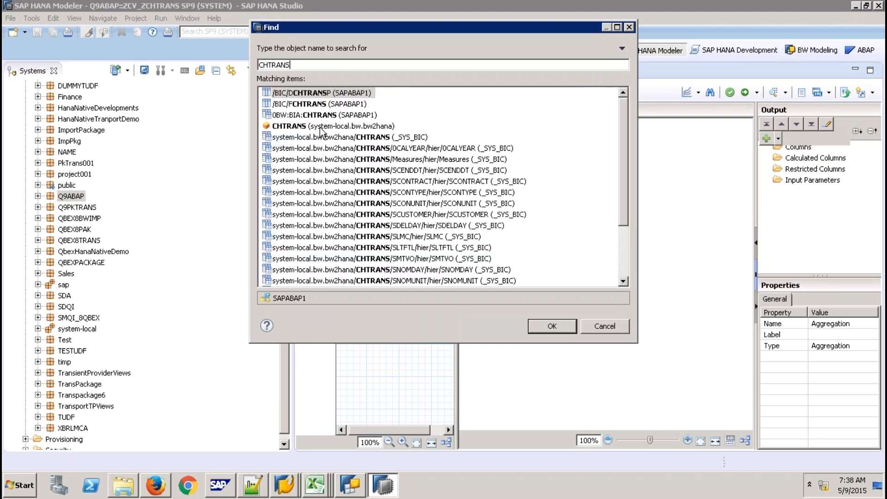
{"action": "left_click", "coordinate": [320, 128]}
{"action": "left_click", "coordinate": [550, 326]}
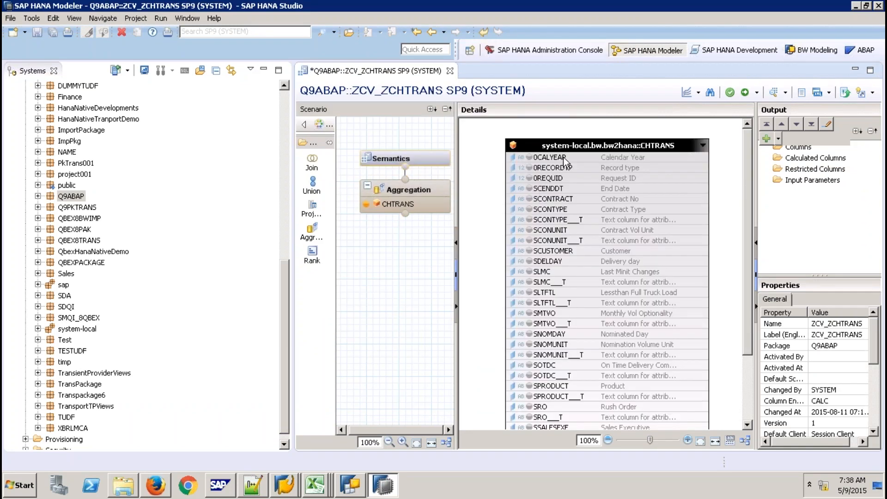
- Add all of CHTRANS's columns to the aggregation output
{"action": "left_click", "coordinate": [749, 393]}
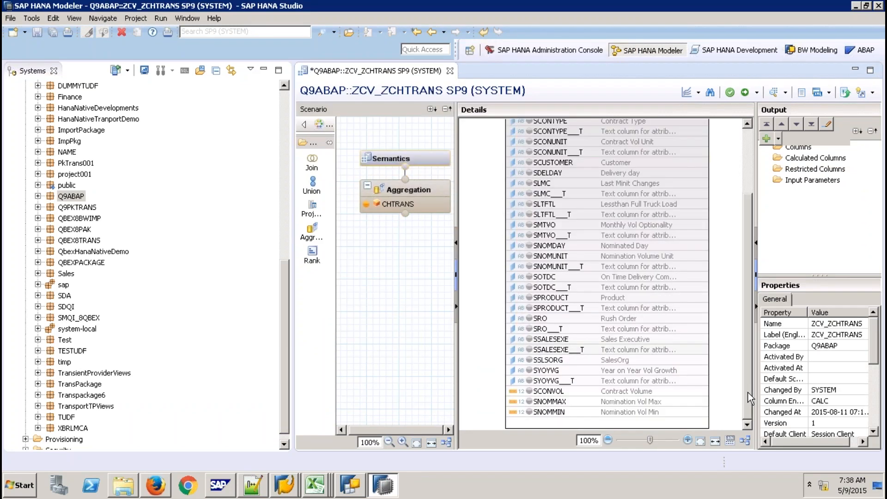
{"action": "key", "text": "ctrl+a"}
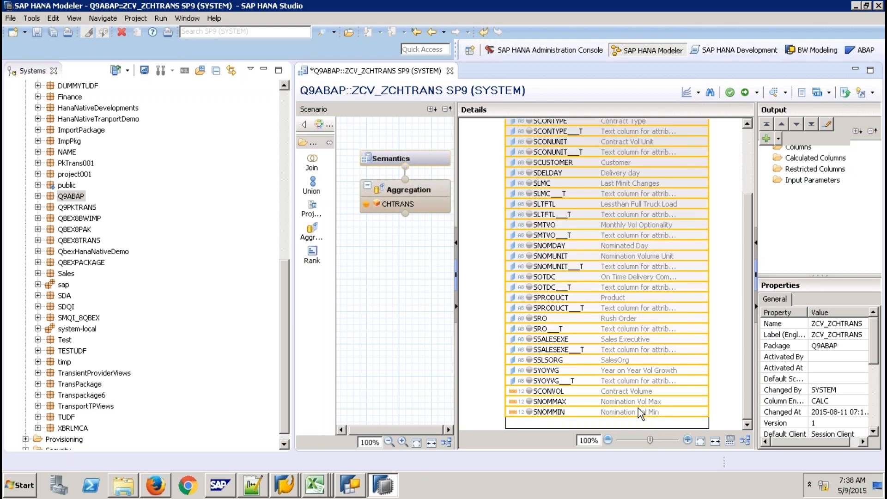
{"action": "right_click", "coordinate": [639, 408]}
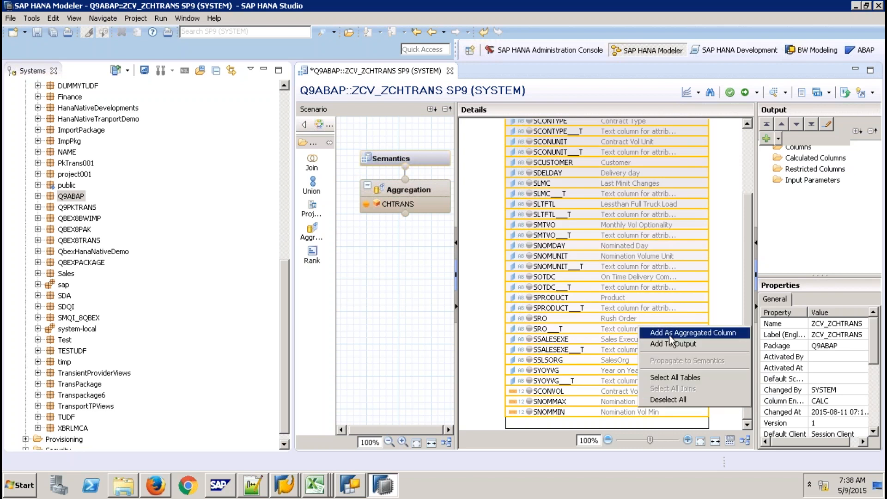
{"action": "left_click", "coordinate": [575, 379]}
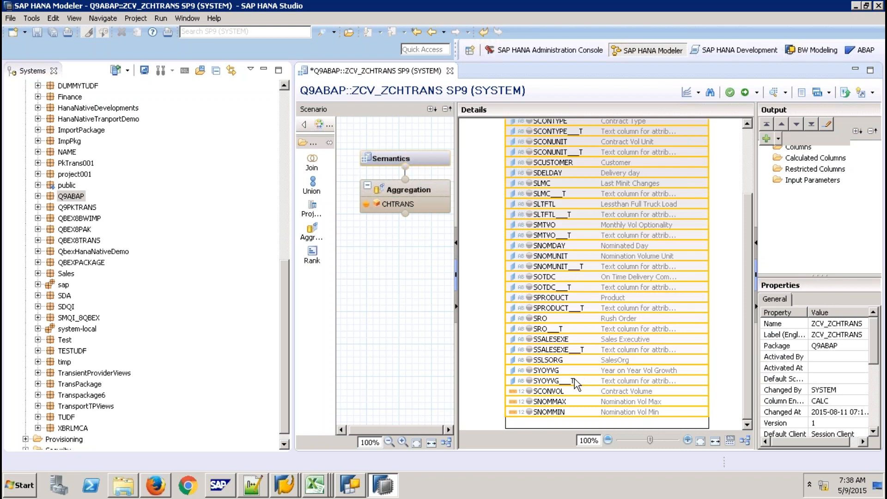
{"action": "left_click", "coordinate": [575, 380]}
{"action": "scroll", "coordinate": [744, 180], "scroll_direction": "up", "scroll_amount": 3}
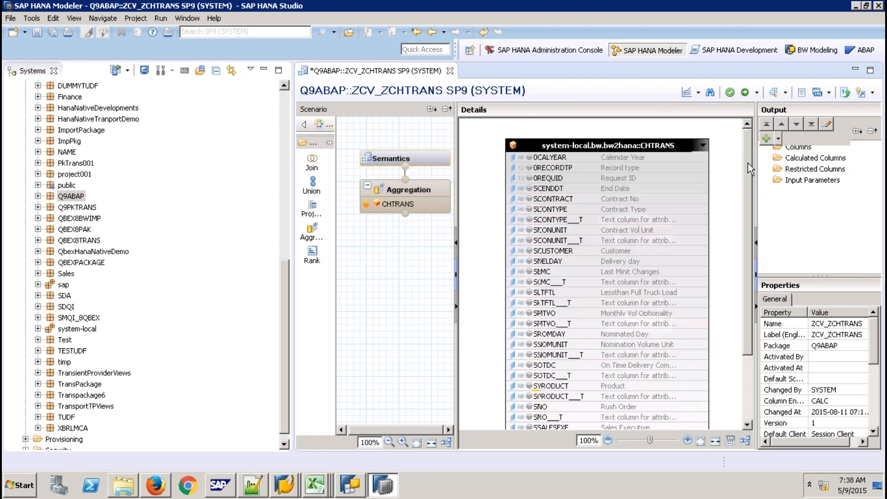
{"action": "left_click", "coordinate": [667, 155], "text": "shift"}
{"action": "right_click", "coordinate": [666, 155]}
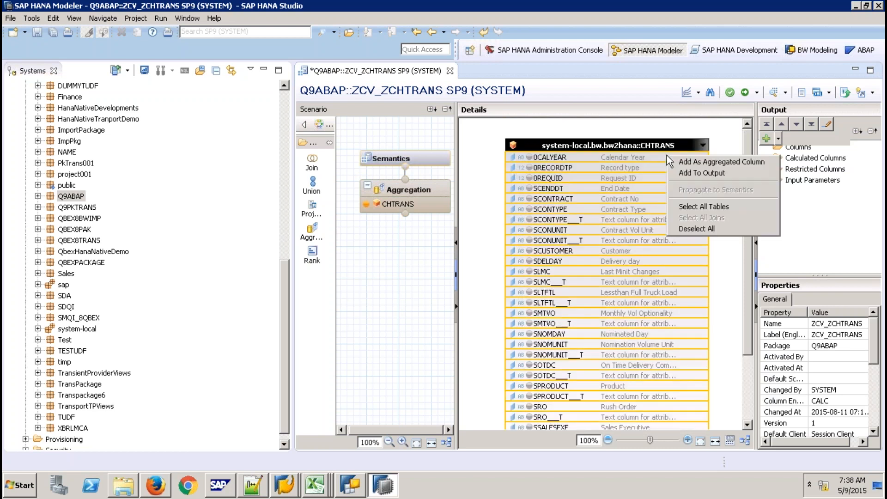
{"action": "left_click", "coordinate": [711, 170]}
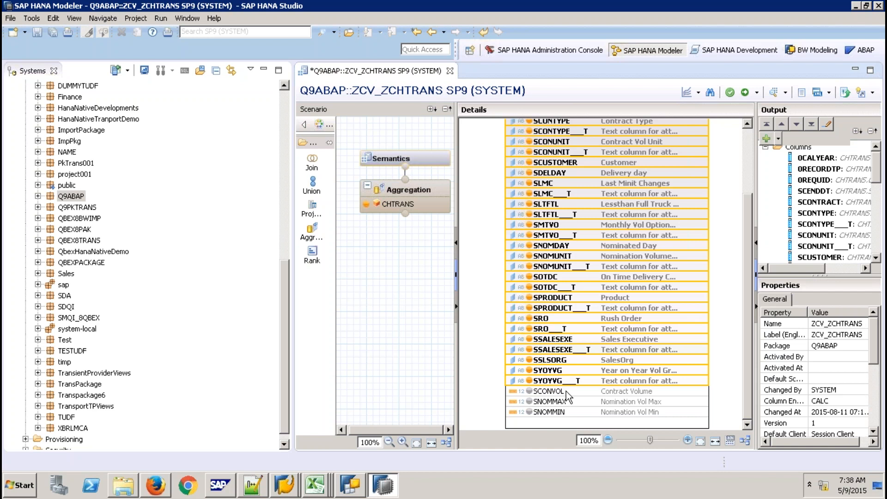
- Add SCONVOL, SNOMMAX and SNOMMIN as aggregated measures, then view the Semantics columns
{"action": "left_click", "coordinate": [566, 391]}
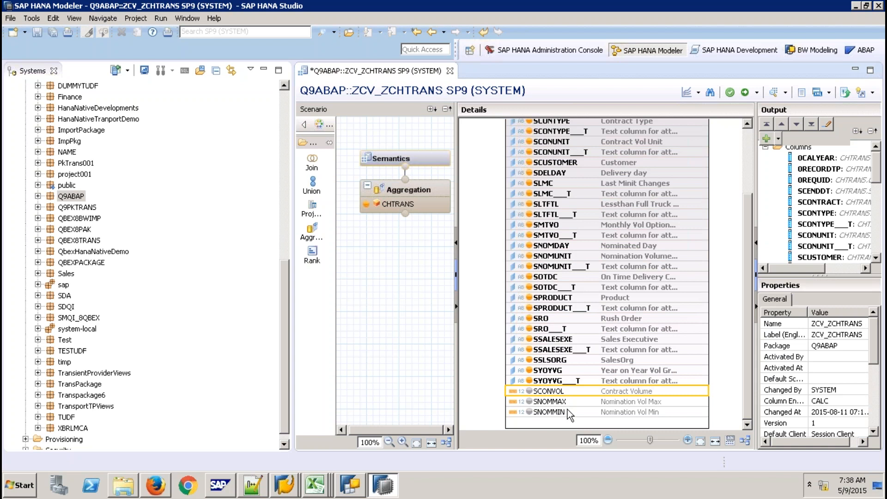
{"action": "left_click", "coordinate": [567, 411], "text": "shift"}
{"action": "right_click", "coordinate": [567, 409]}
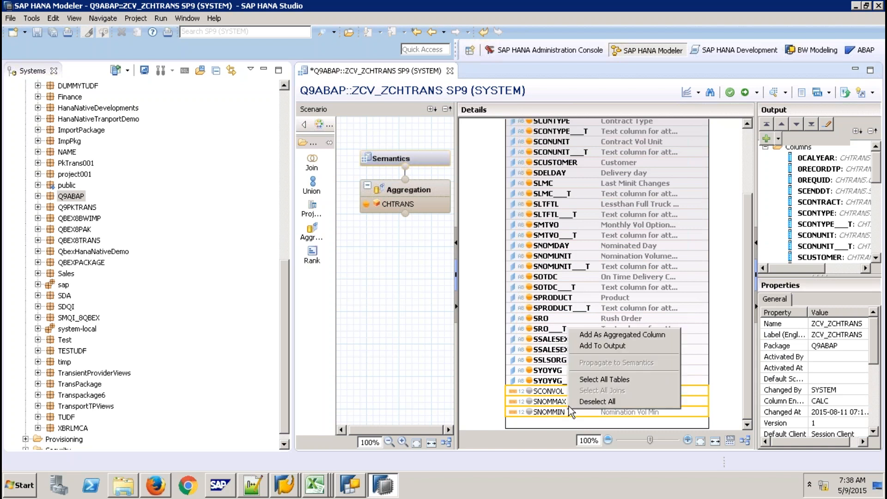
{"action": "left_click", "coordinate": [596, 340]}
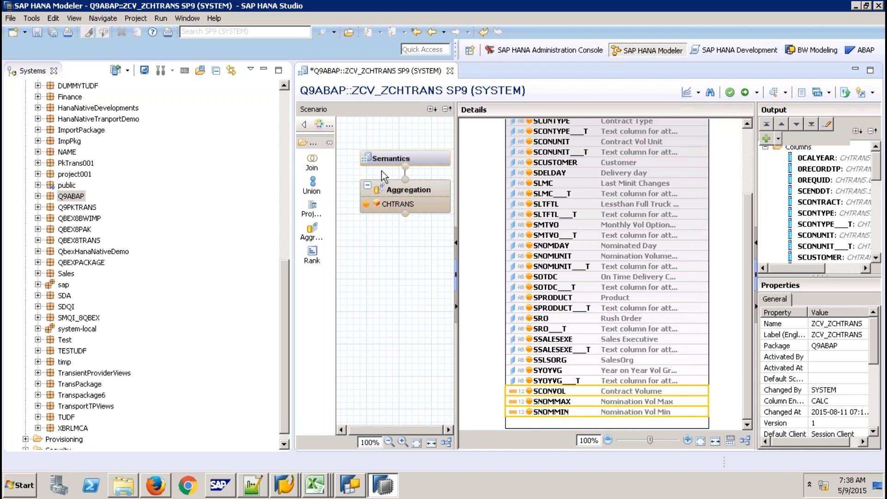
{"action": "left_click", "coordinate": [388, 160]}
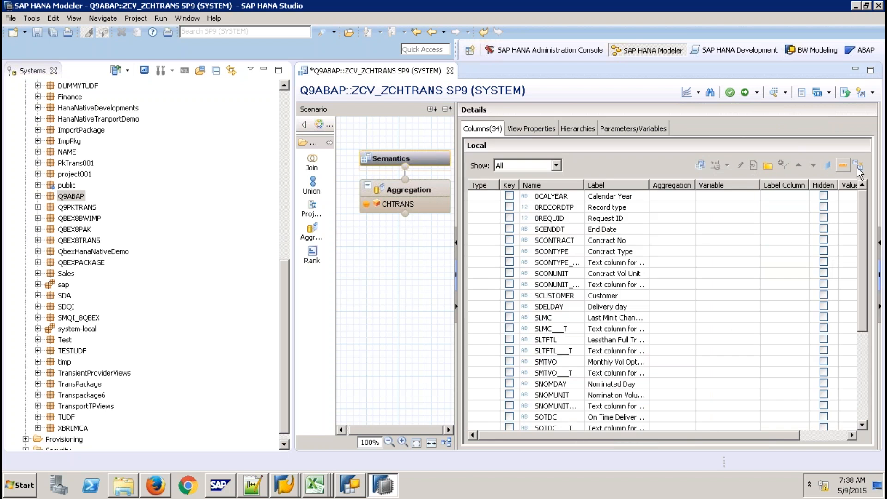
- Save and activate ZCV_ZCHTRANS, then return to SAP GUI's Edit InfoCube window
{"action": "left_click", "coordinate": [865, 374]}
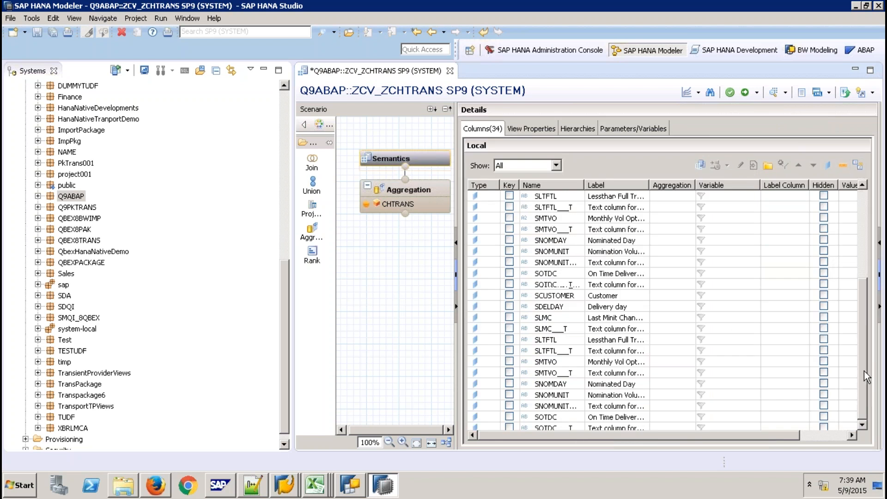
{"action": "left_click", "coordinate": [745, 93]}
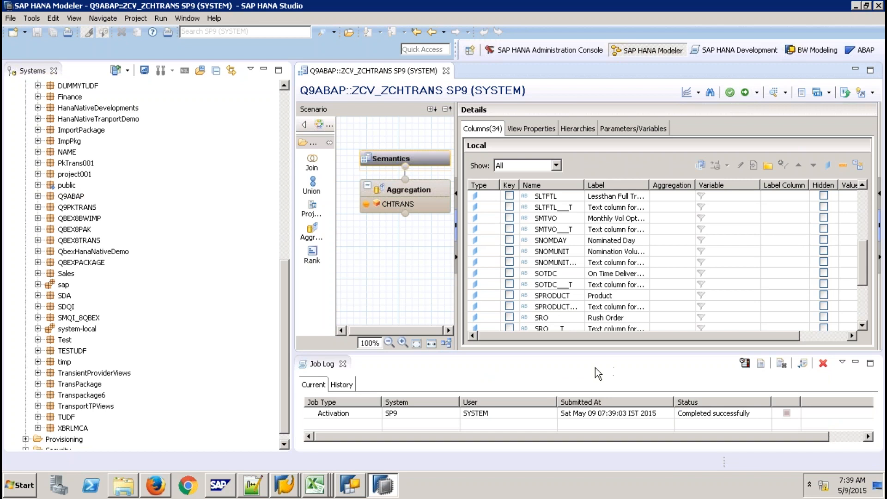
{"action": "left_click", "coordinate": [284, 485]}
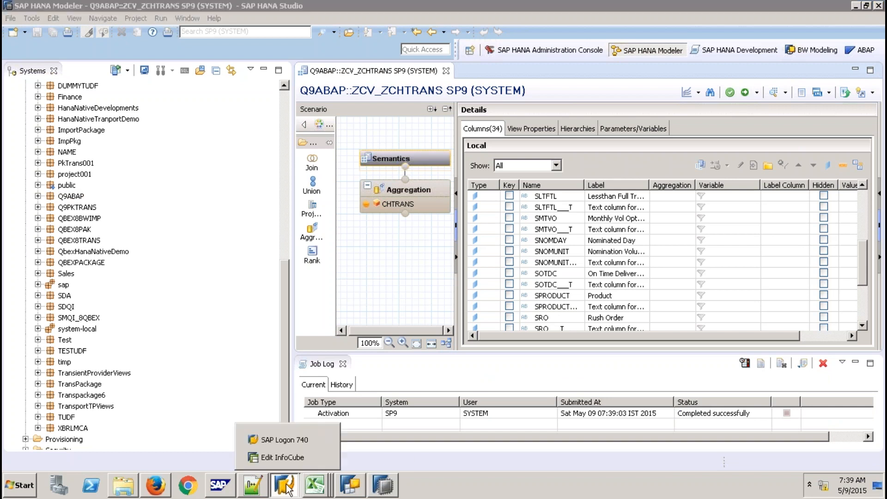
{"action": "left_click", "coordinate": [295, 459]}
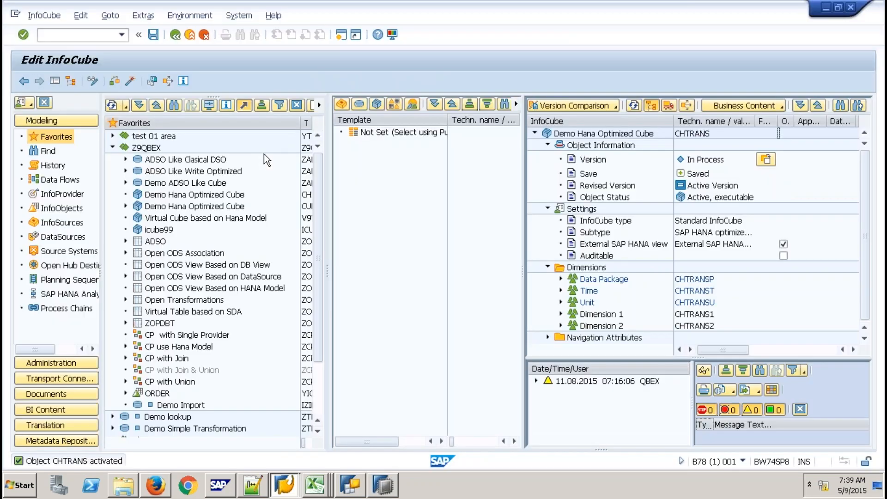
- Send the CHTRANS InfoCube to the Transport Connection's collected objects
{"action": "left_click", "coordinate": [669, 105]}
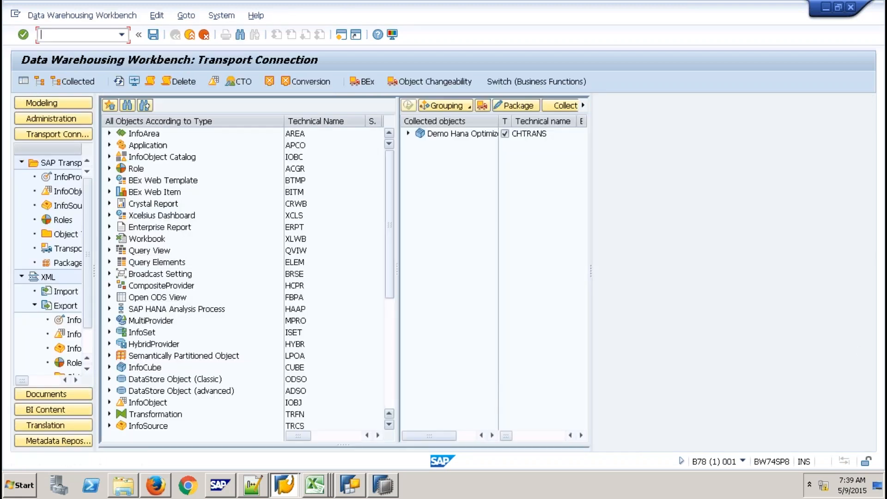
- Change the collected cube's package to BNR and save
{"action": "left_click", "coordinate": [453, 134]}
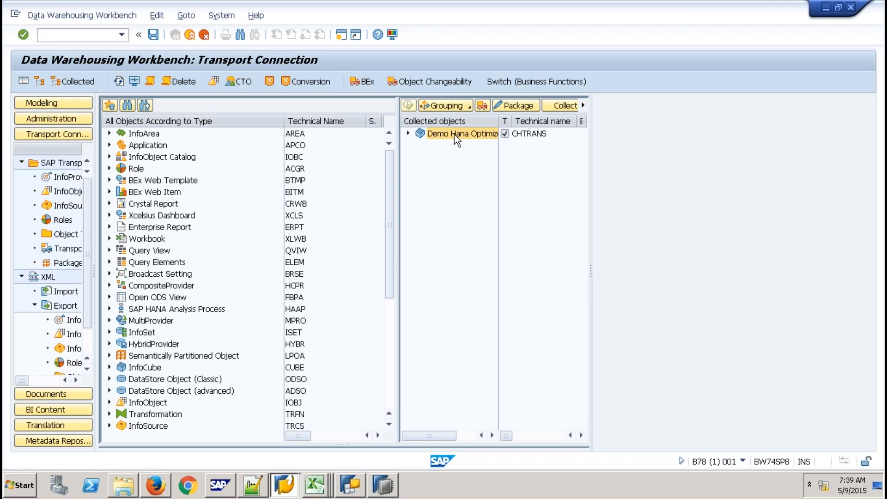
{"action": "right_click", "coordinate": [453, 134]}
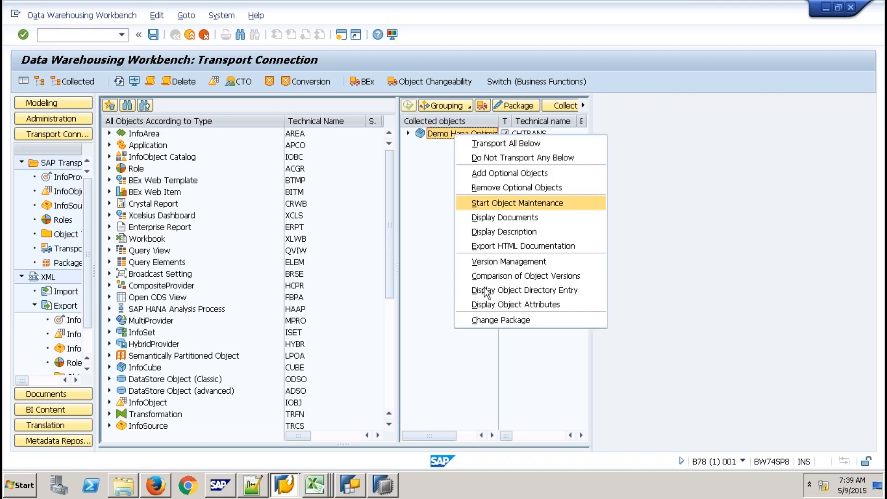
{"action": "left_click", "coordinate": [488, 321]}
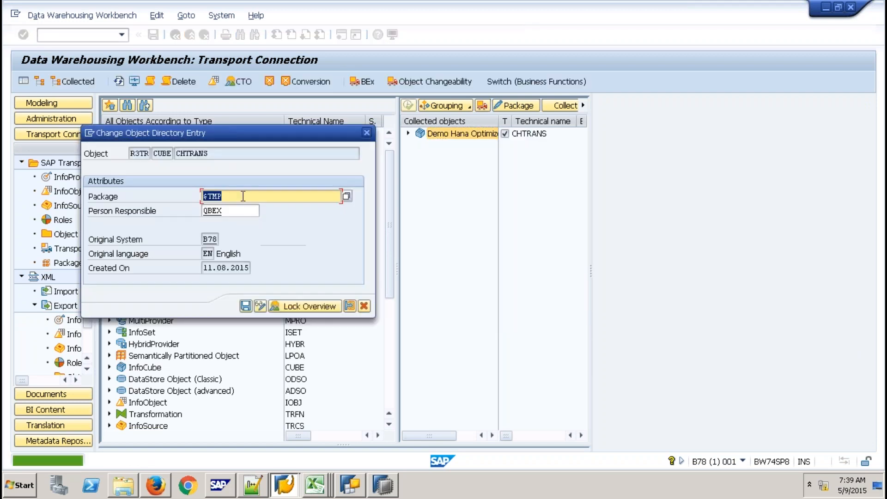
{"action": "type", "text": "Z"}
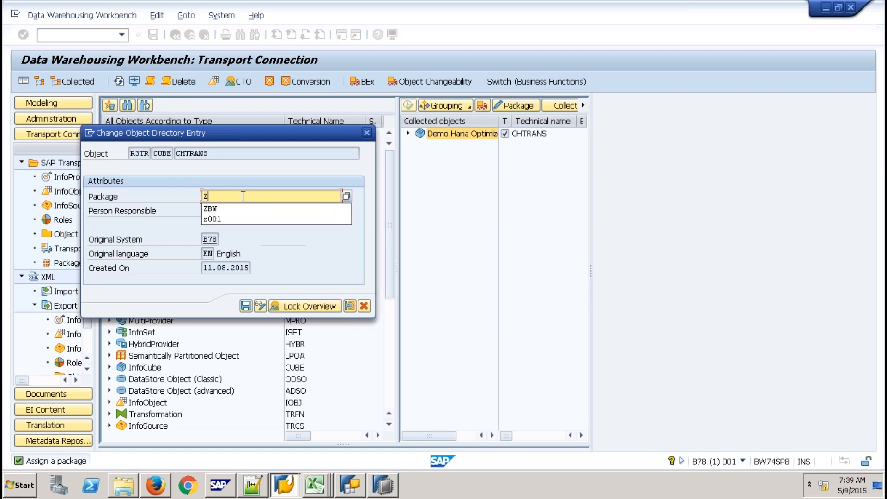
{"action": "key", "text": "BackSpace"}
{"action": "type", "text": "B"}
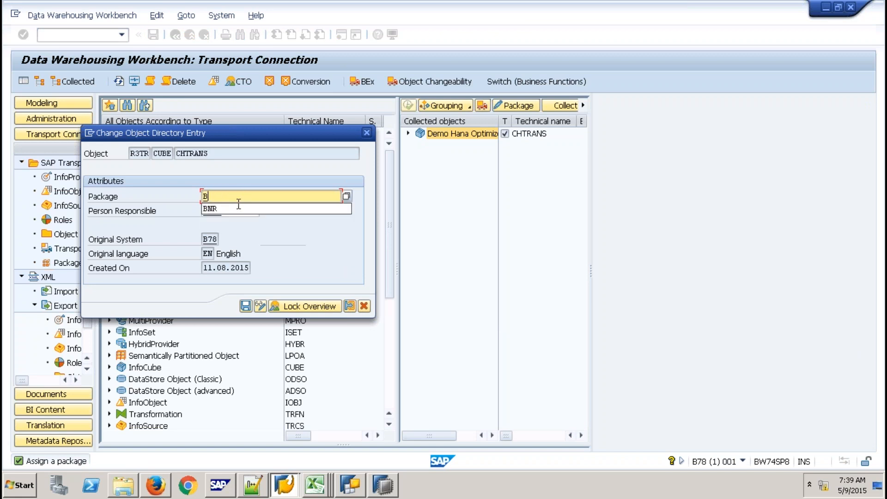
{"action": "left_click", "coordinate": [212, 209]}
{"action": "left_click", "coordinate": [245, 306]}
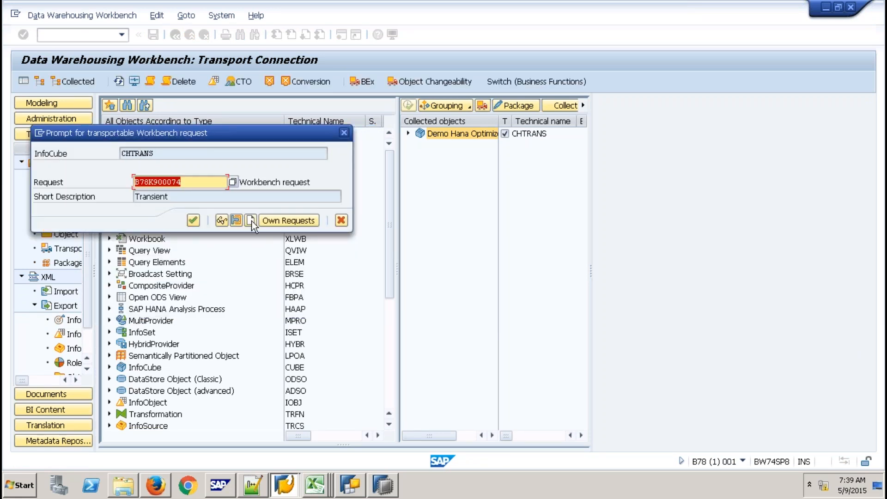
- Create the transport request 'Astala Vista - 9QBEX' and confirm it for the collected objects
{"action": "left_click", "coordinate": [251, 221]}
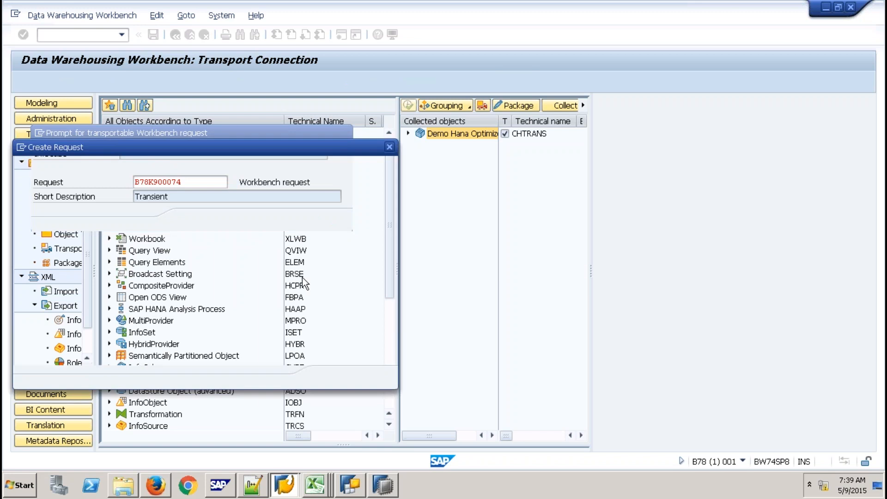
{"action": "type", "text": "A"}
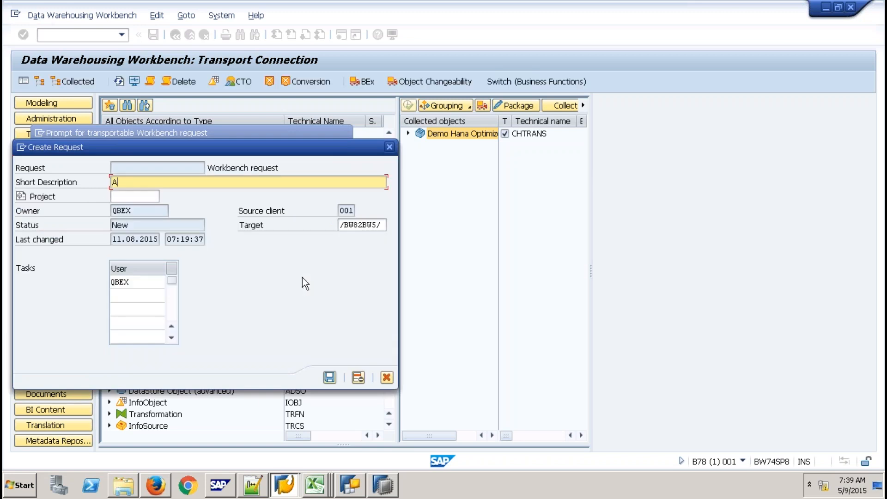
{"action": "type", "text": "stala Vista - 9QBEX"}
{"action": "left_click", "coordinate": [329, 377]}
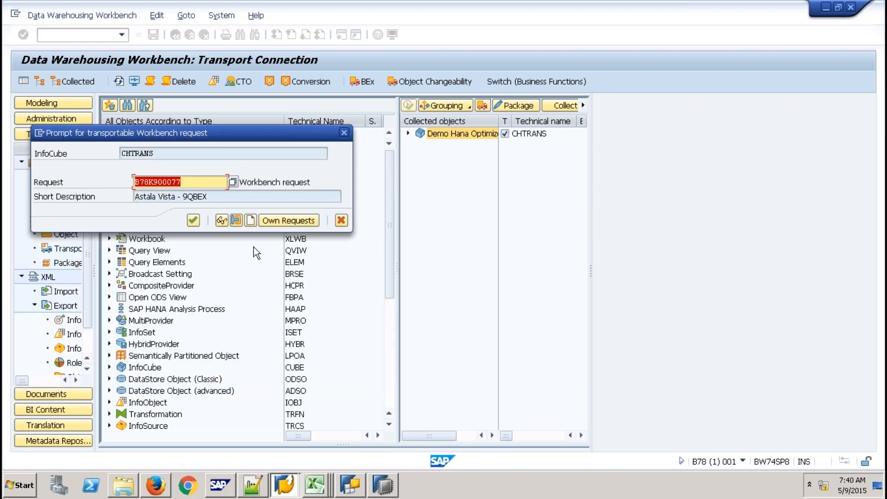
{"action": "left_click", "coordinate": [194, 220]}
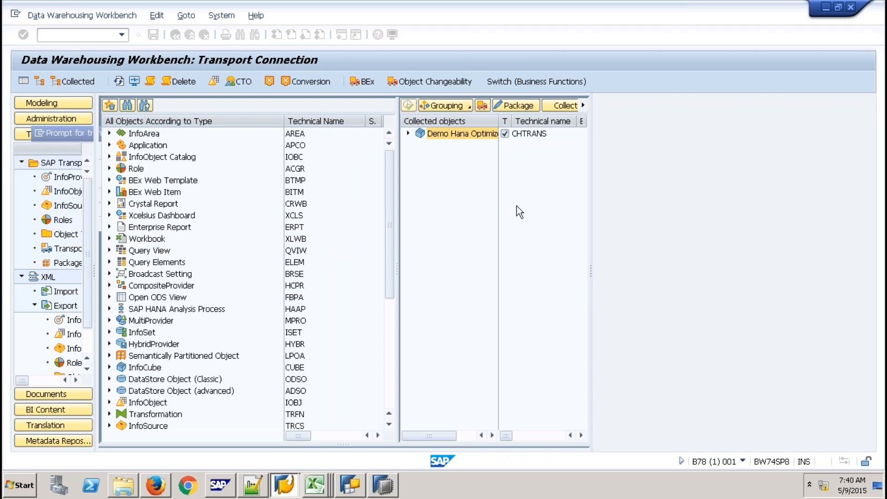
{"action": "left_click", "coordinate": [407, 134]}
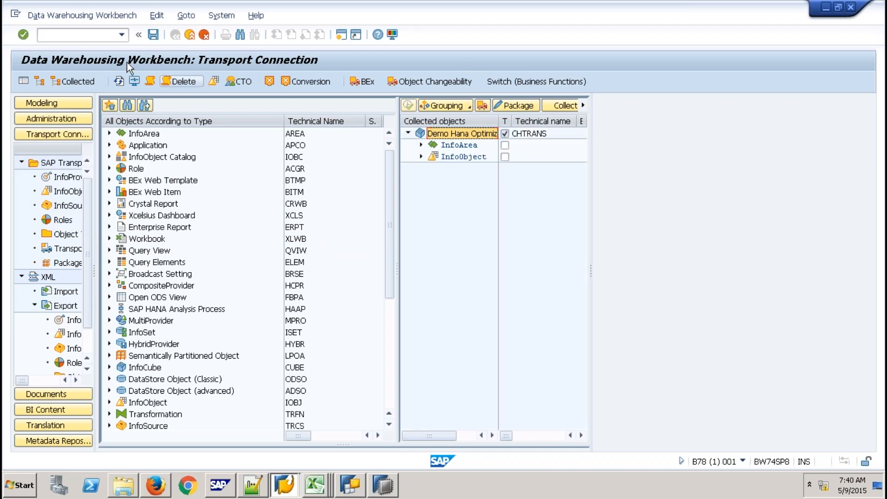
{"action": "left_click", "coordinate": [109, 34]}
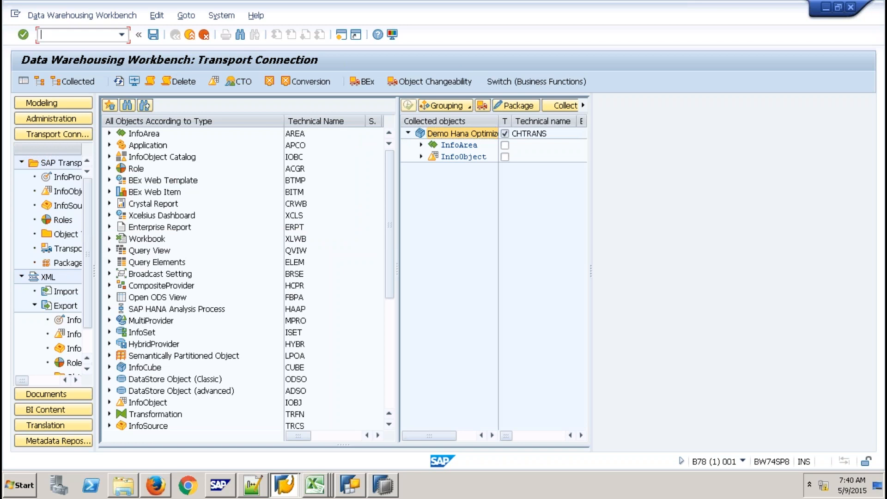
- Run /NSE09 and list only the modifiable (unreleased) transport requests
{"action": "type", "text": "/NSE09"}
{"action": "key", "text": "Return"}
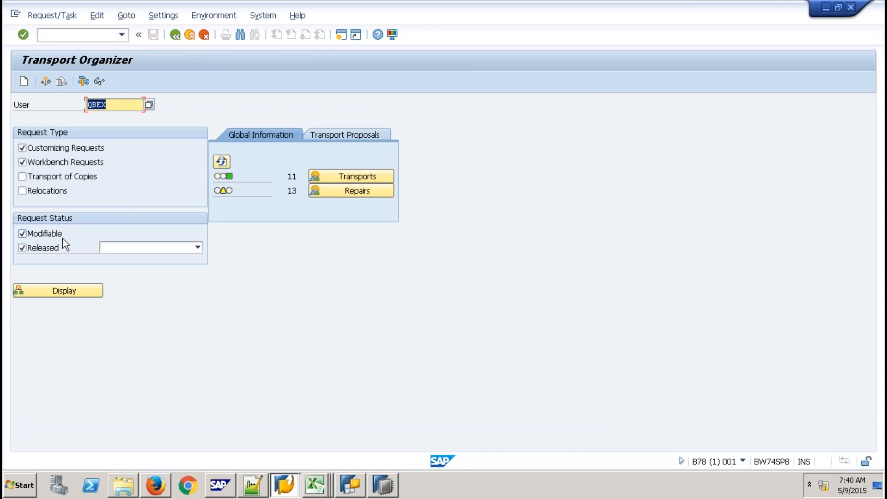
{"action": "left_click", "coordinate": [55, 247]}
{"action": "left_click", "coordinate": [58, 290]}
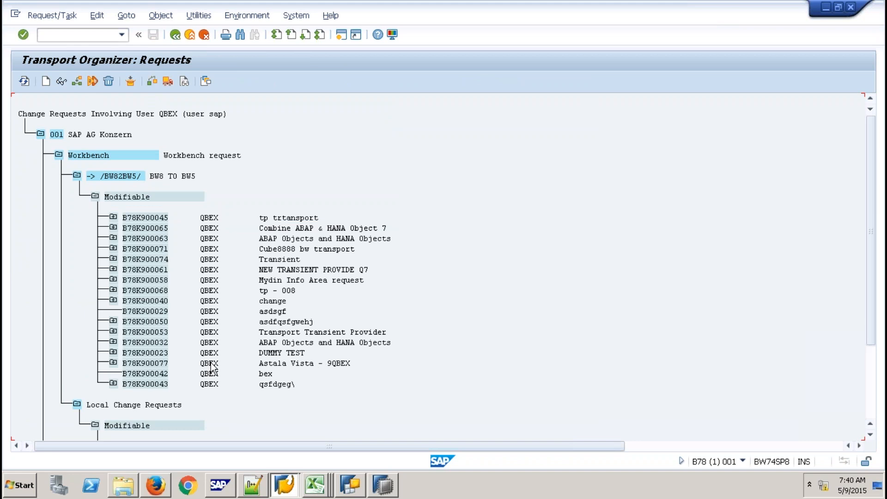
- Expand request B78K900077 and task B78K900078 to find the CHTRANS InfoCube, then return to HANA Studio
{"action": "left_click", "coordinate": [114, 362]}
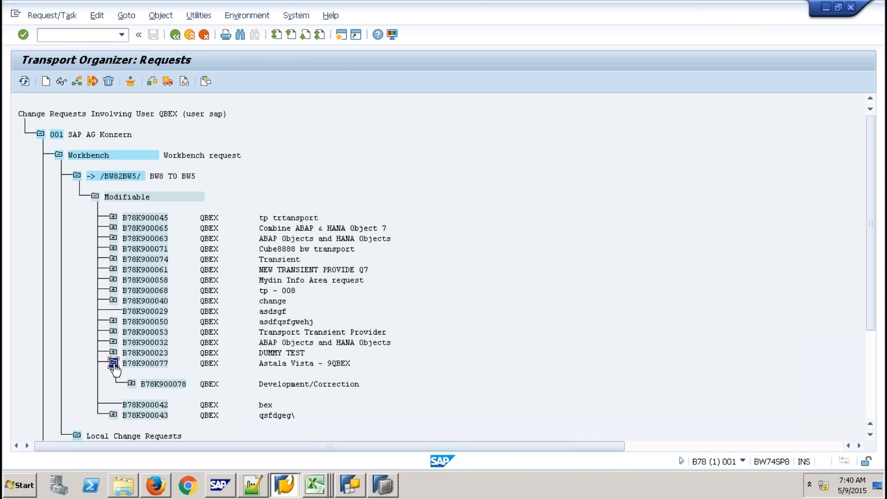
{"action": "left_click", "coordinate": [132, 384]}
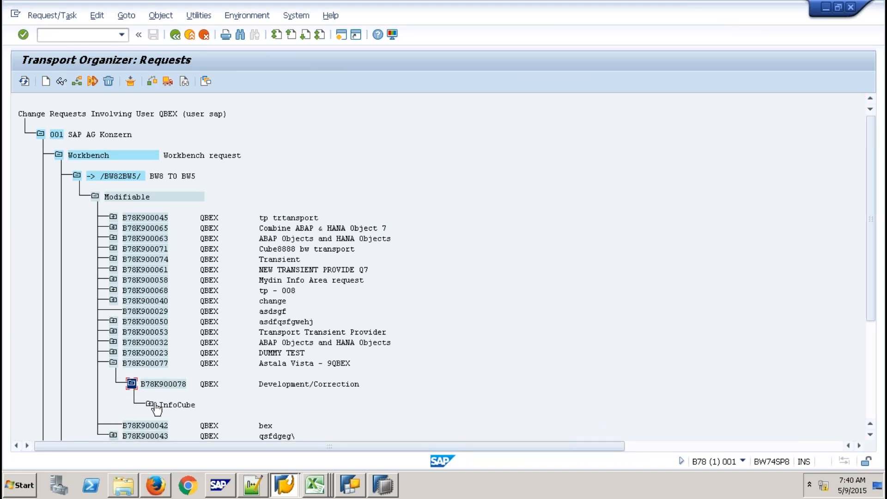
{"action": "left_click", "coordinate": [149, 403]}
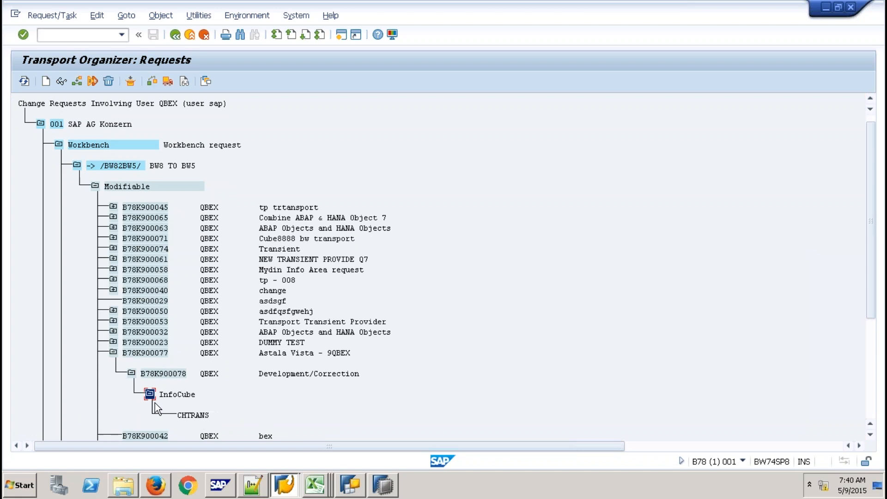
{"action": "left_click", "coordinate": [201, 415]}
{"action": "left_click", "coordinate": [380, 485]}
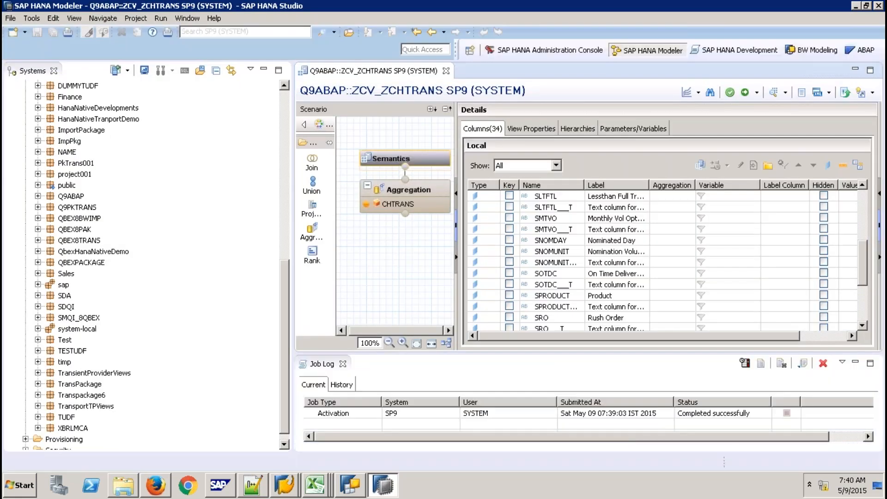
- Close the ZCV_ZCHTRANS editor, show the Quick View panel and close the Job Log
{"action": "left_click", "coordinate": [446, 71]}
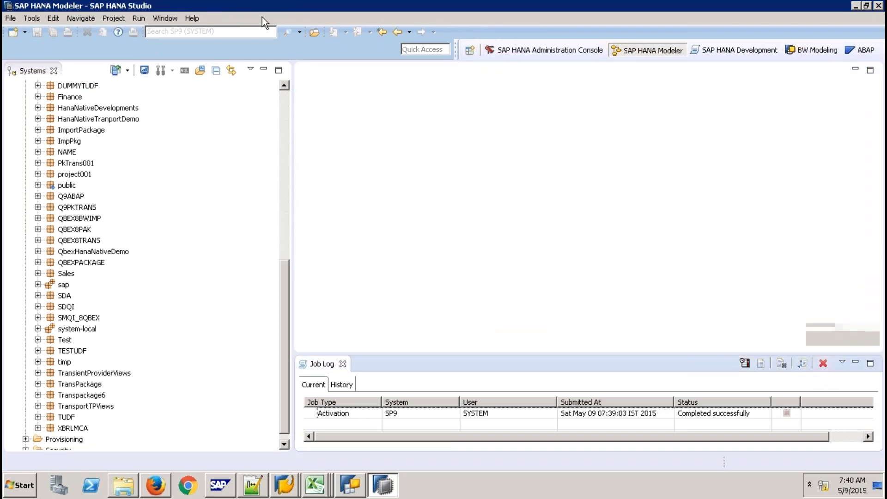
{"action": "left_click", "coordinate": [192, 19]}
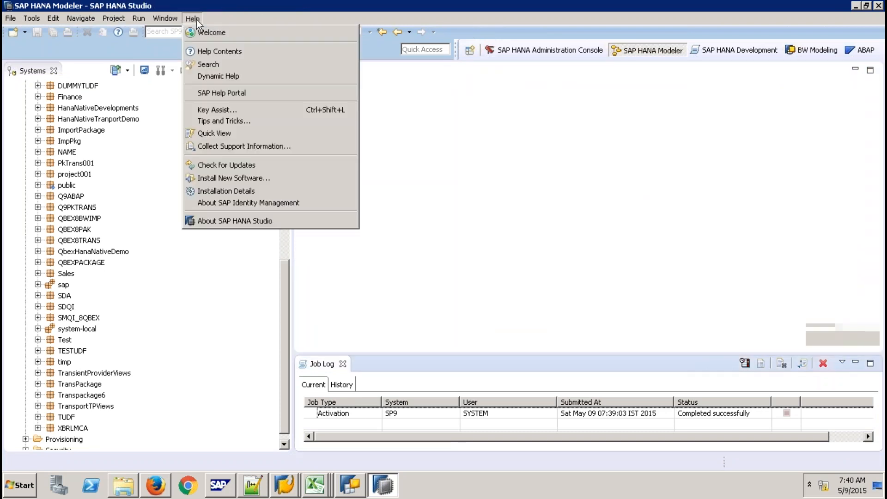
{"action": "left_click", "coordinate": [214, 133]}
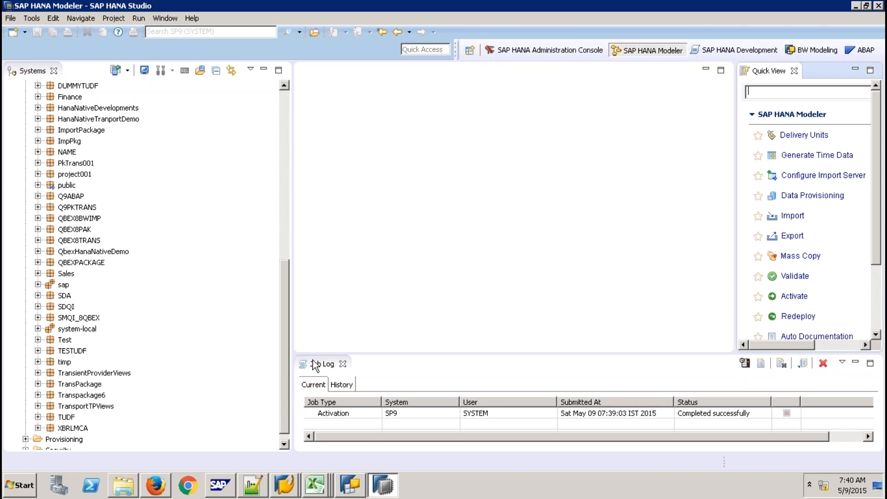
{"action": "left_click", "coordinate": [343, 365]}
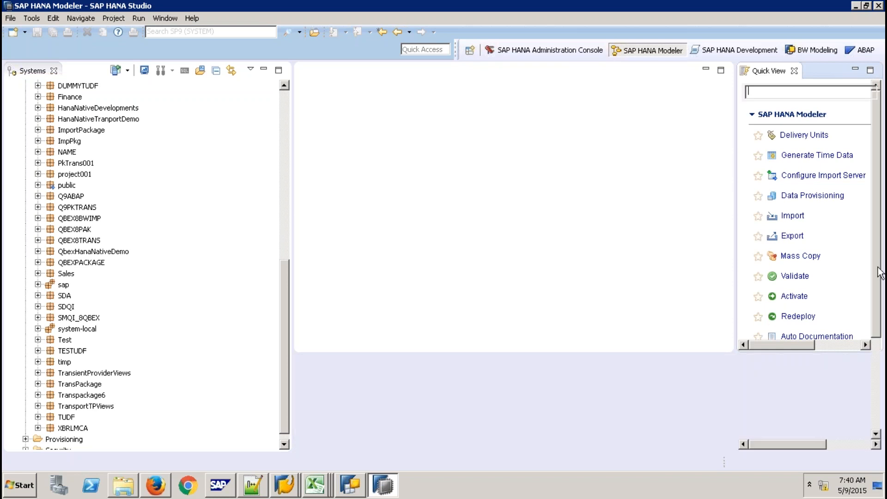
- Create delivery unit DU9ABAP on the SP9 system
{"action": "left_click", "coordinate": [804, 135]}
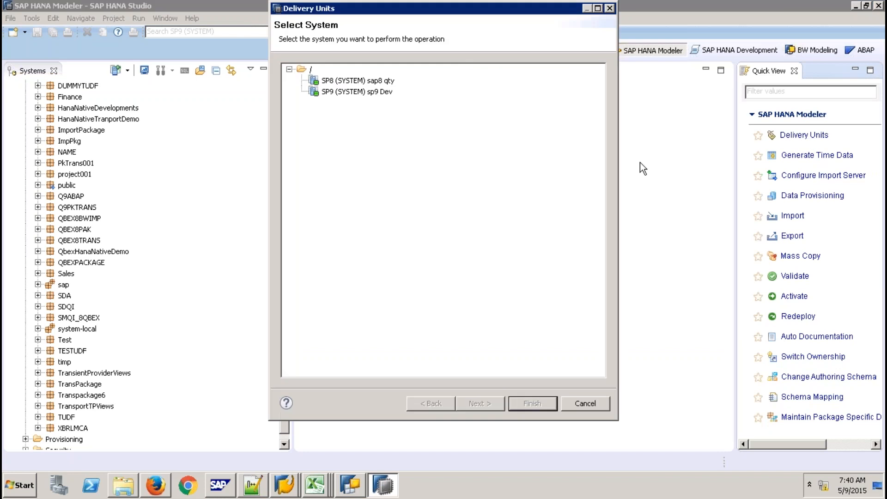
{"action": "left_click", "coordinate": [381, 94]}
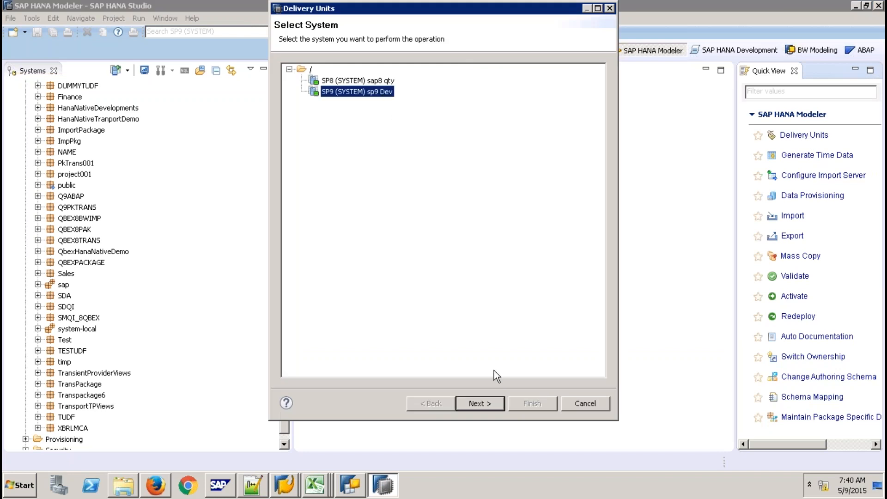
{"action": "left_click", "coordinate": [487, 406]}
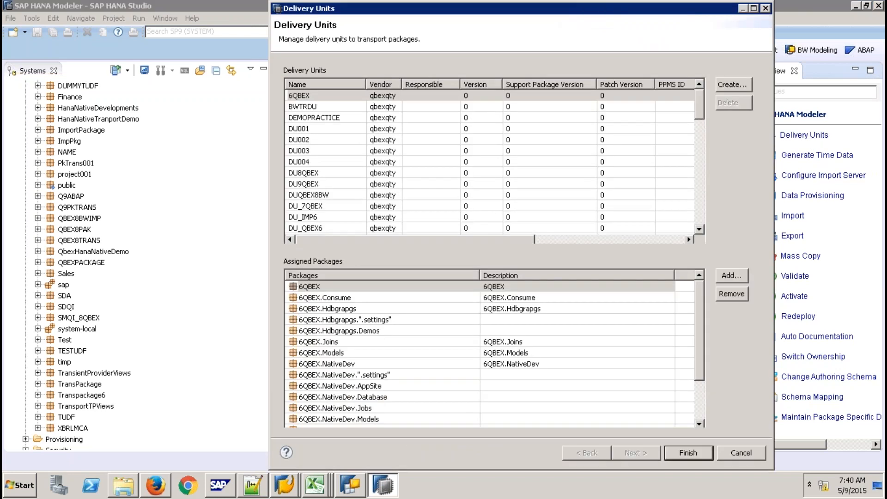
{"action": "left_click", "coordinate": [732, 83]}
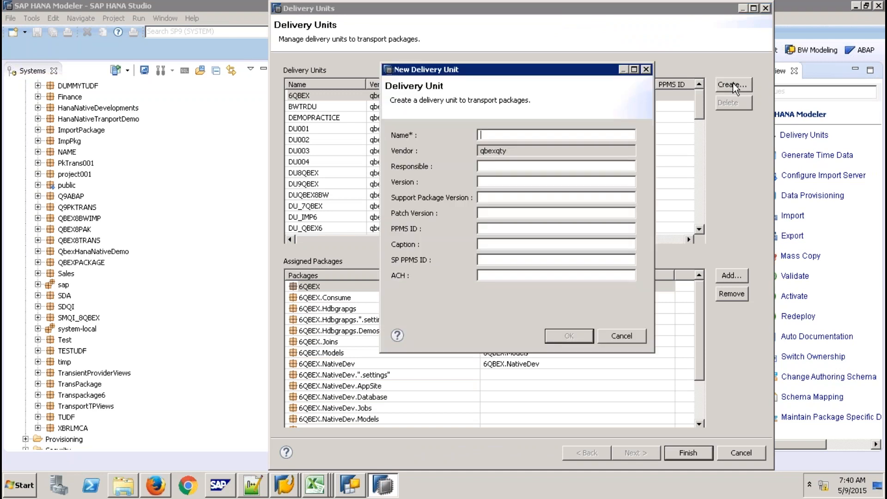
{"action": "type", "text": "DU9"}
{"action": "type", "text": "QABAP"}
{"action": "key", "text": "BackSpace"}
{"action": "key", "text": "BackSpace"}
{"action": "key", "text": "BackSpace"}
{"action": "key", "text": "BackSpace"}
{"action": "key", "text": "BackSpace"}
{"action": "key", "text": "BackSpace"}
{"action": "type", "text": "9ABAP"}
{"action": "left_click", "coordinate": [568, 335]}
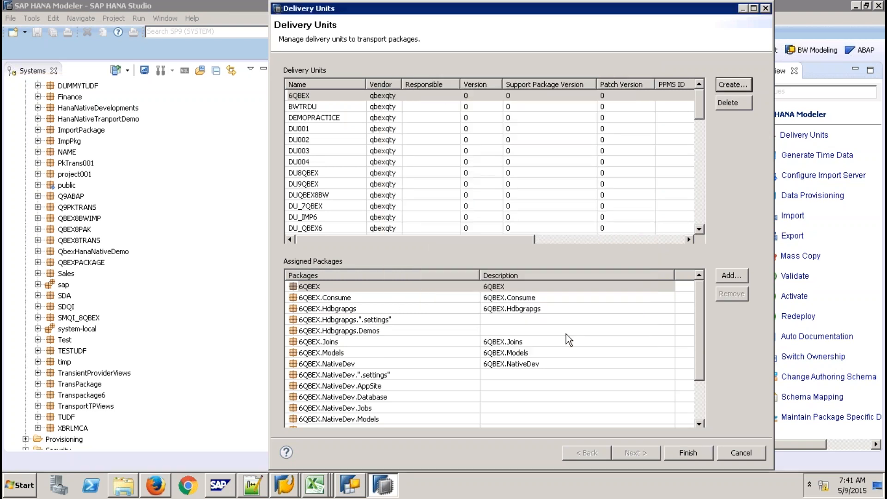
- Assign package Q9ABAP to DU9ABAP and finish the delivery units wizard
{"action": "left_click", "coordinate": [733, 276]}
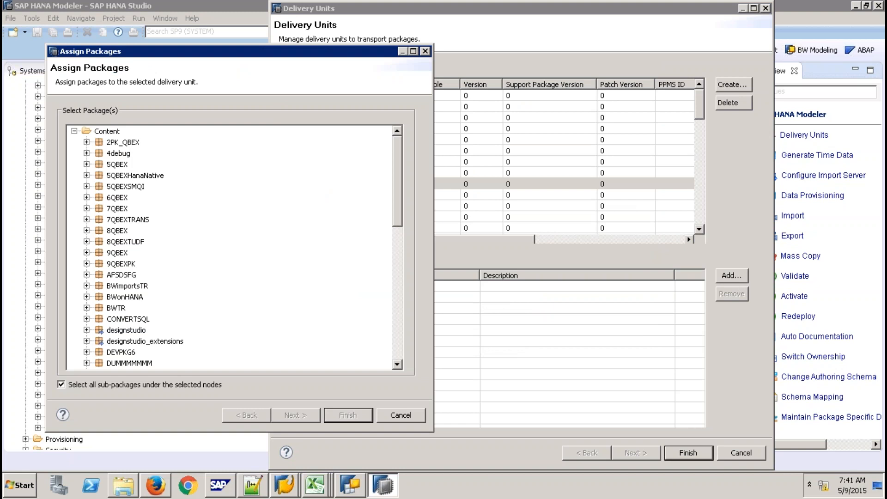
{"action": "left_click", "coordinate": [400, 334]}
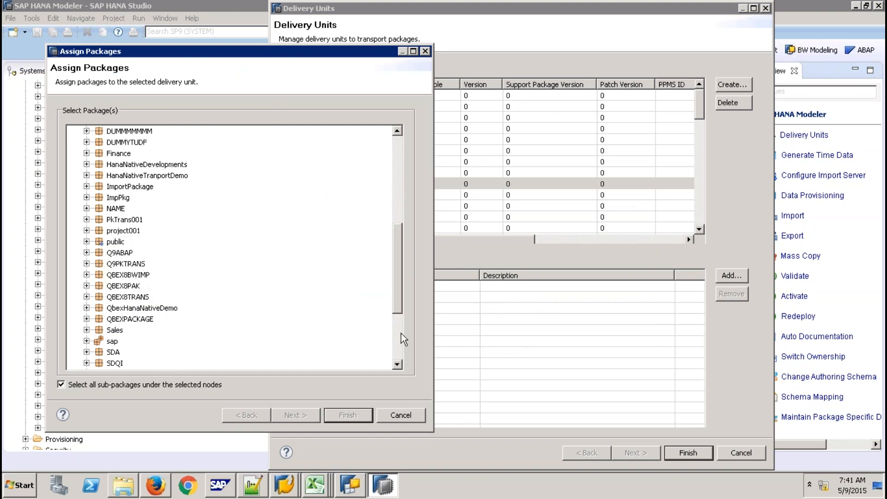
{"action": "left_click", "coordinate": [121, 253]}
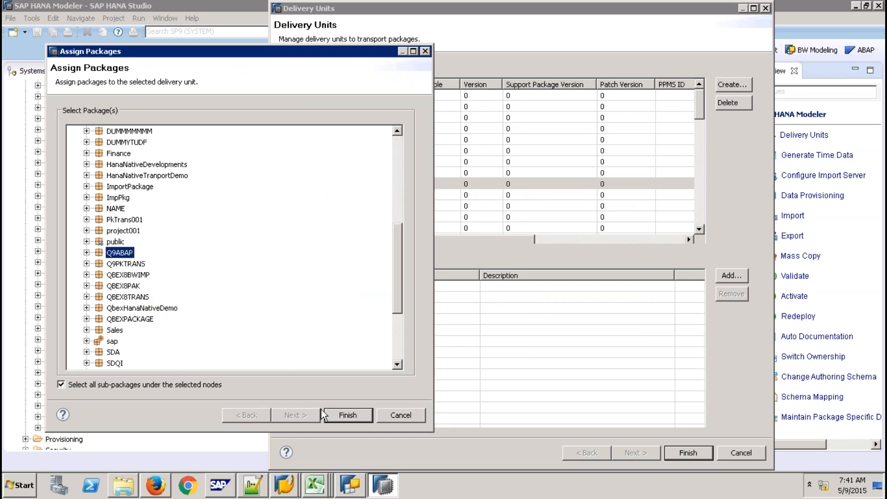
{"action": "left_click", "coordinate": [332, 414]}
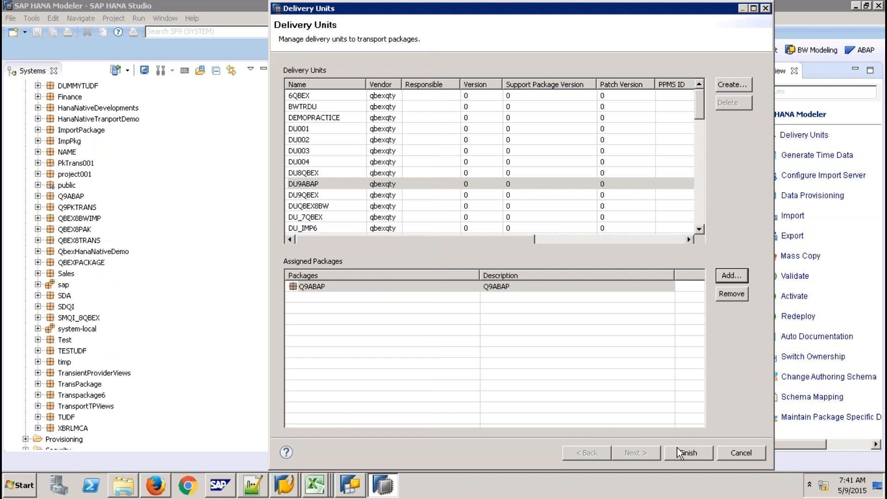
{"action": "left_click", "coordinate": [688, 453]}
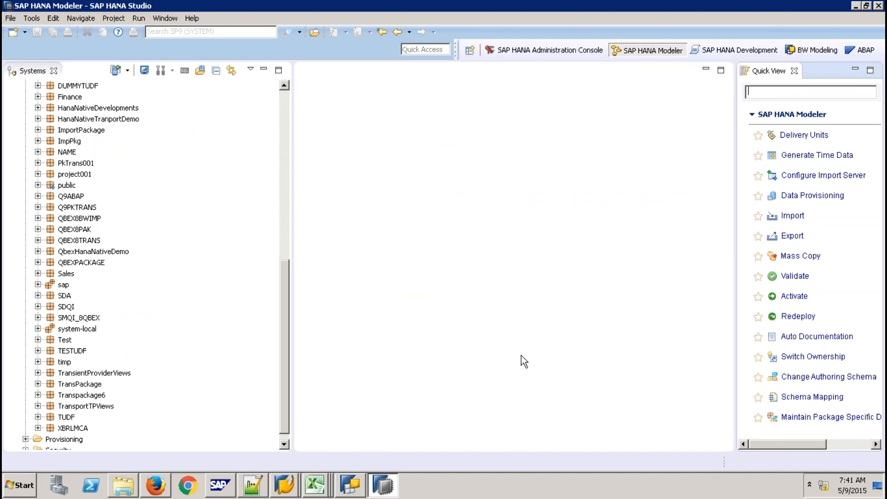
- In the ABAP perspective, expand the System Library and BNR, and open BNR's context menu
{"action": "left_click", "coordinate": [856, 51]}
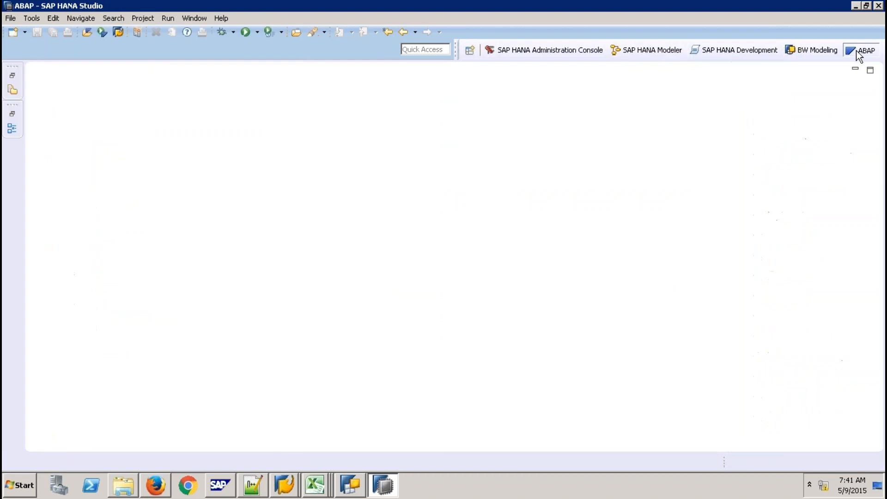
{"action": "left_click", "coordinate": [12, 75]}
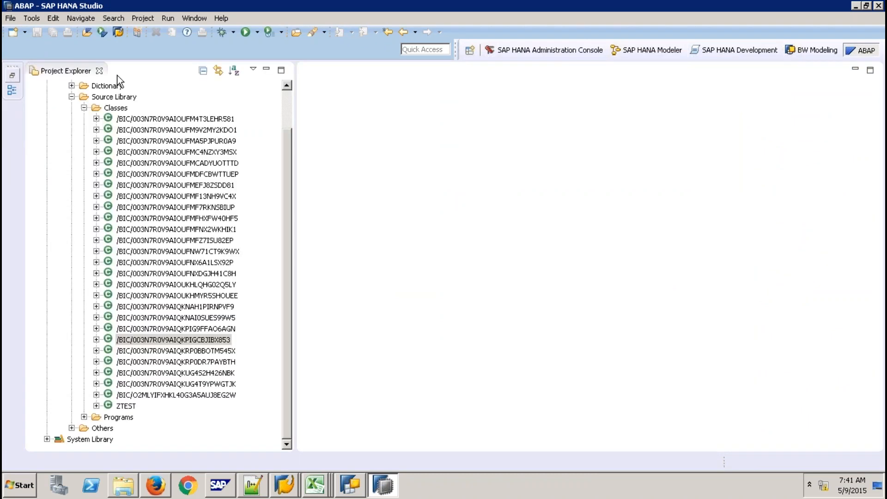
{"action": "left_click", "coordinate": [71, 97]}
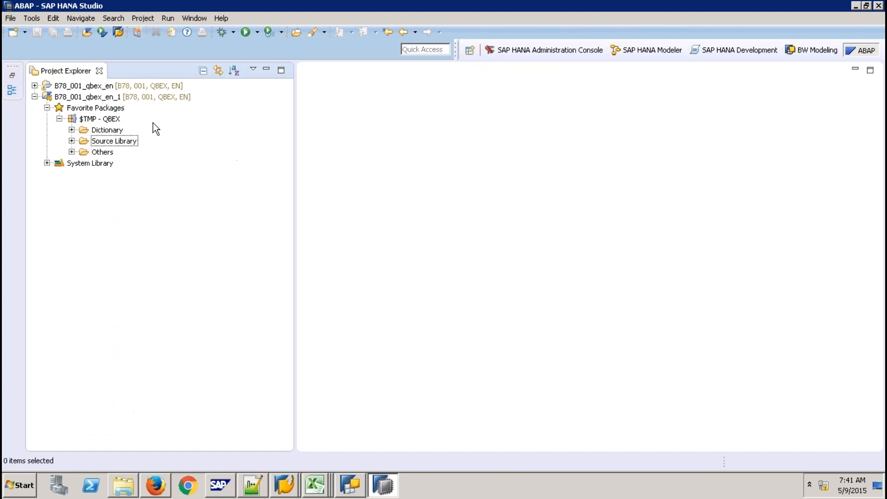
{"action": "left_click", "coordinate": [47, 163]}
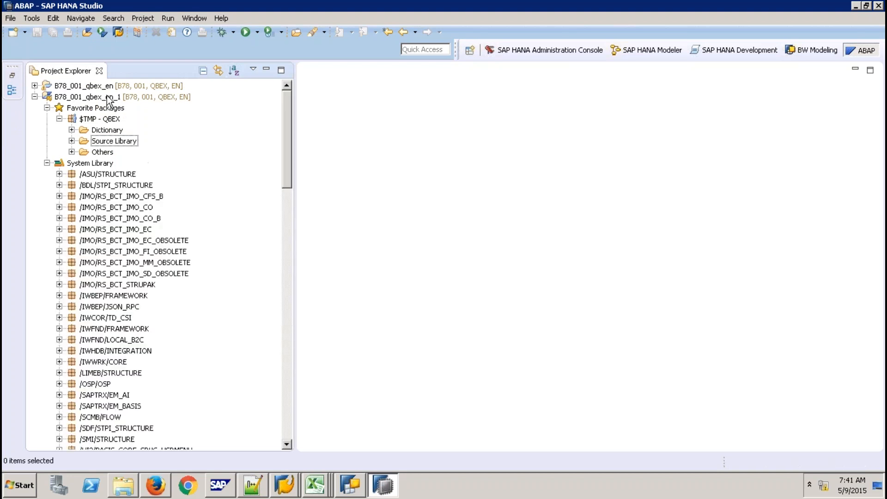
{"action": "left_click_drag", "start_coordinate": [287, 181], "coordinate": [282, 298]}
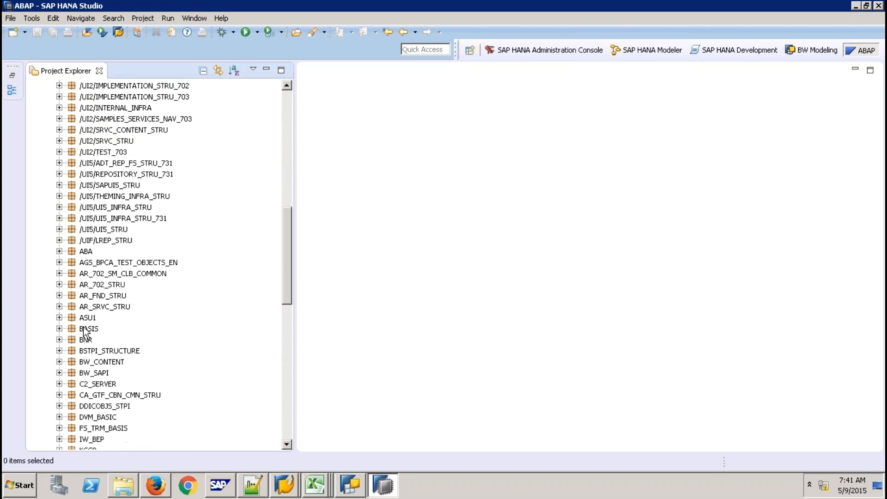
{"action": "left_click", "coordinate": [59, 340]}
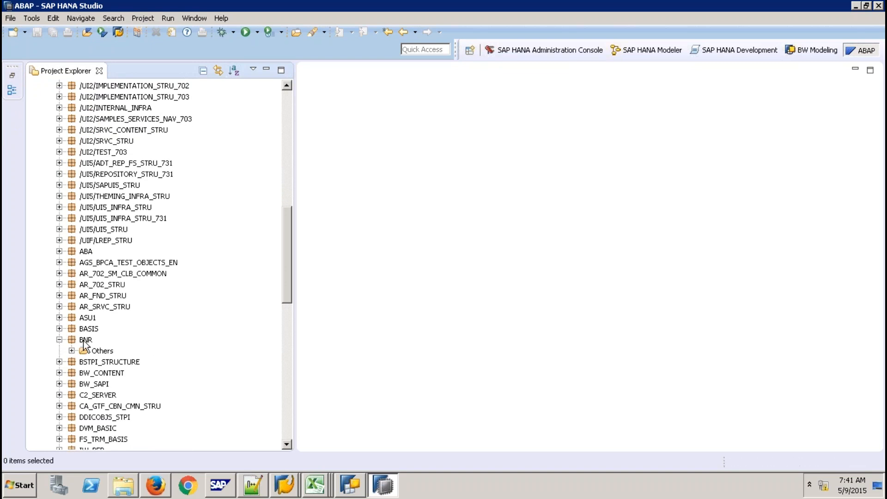
{"action": "left_click", "coordinate": [84, 342]}
{"action": "right_click", "coordinate": [84, 344]}
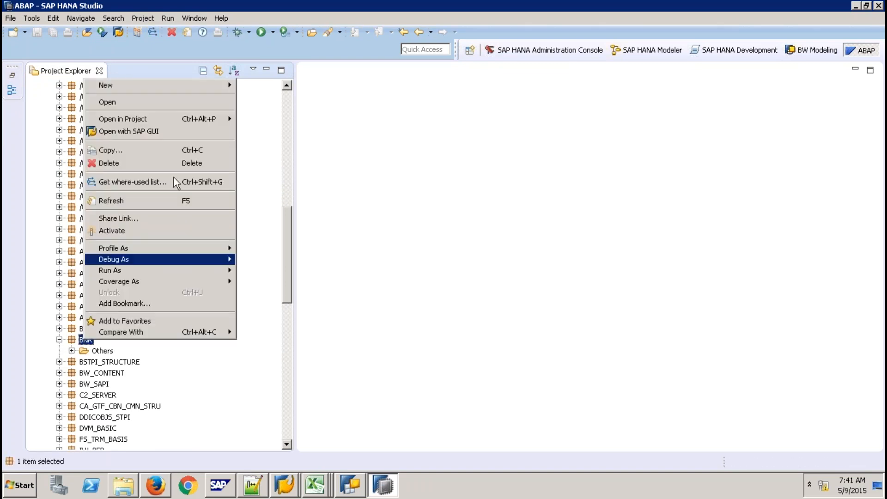
- Under New > Other ABAP Repository Object > Others, choose SAP HANA Transport Container
{"action": "mouse_move", "coordinate": [140, 85]}
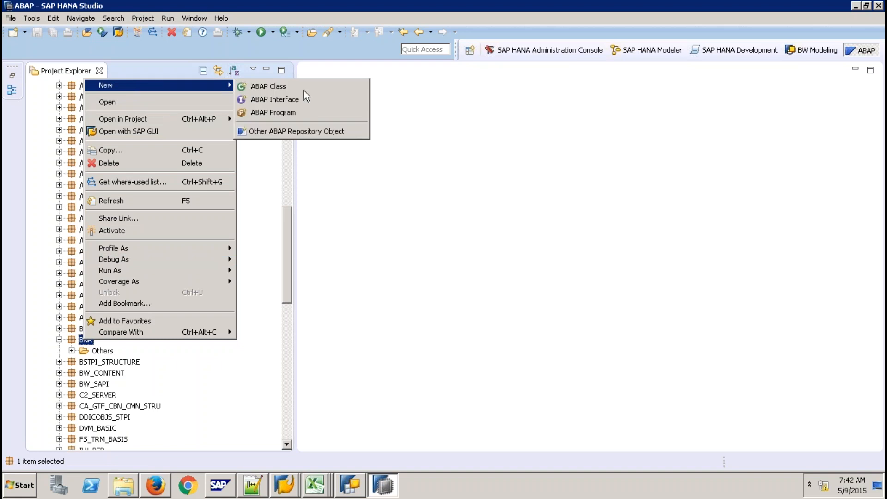
{"action": "left_click", "coordinate": [312, 133]}
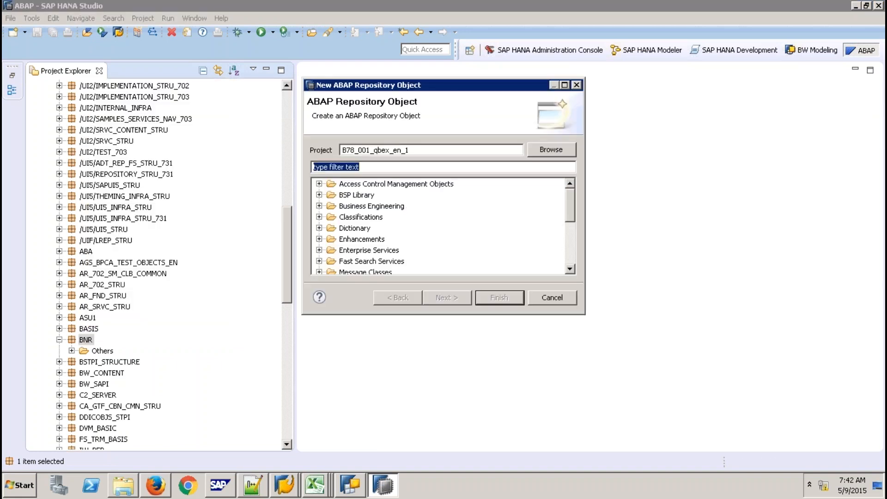
{"action": "left_click", "coordinate": [571, 266]}
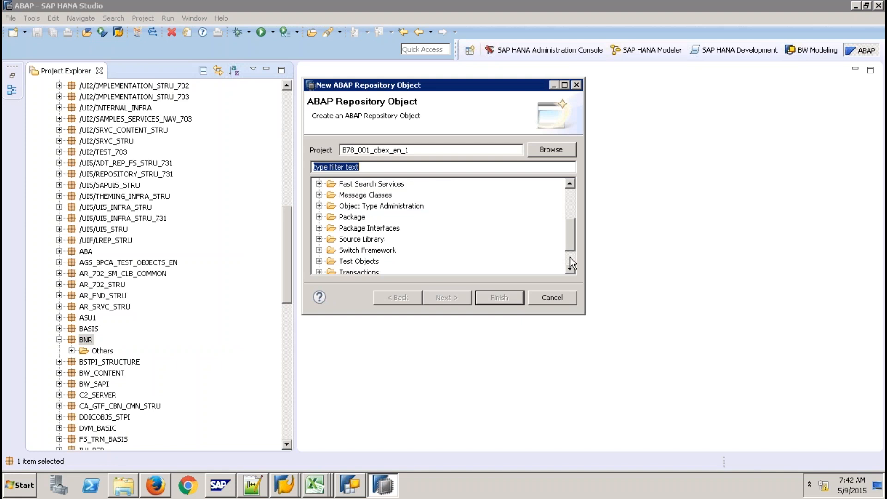
{"action": "left_click", "coordinate": [569, 256]}
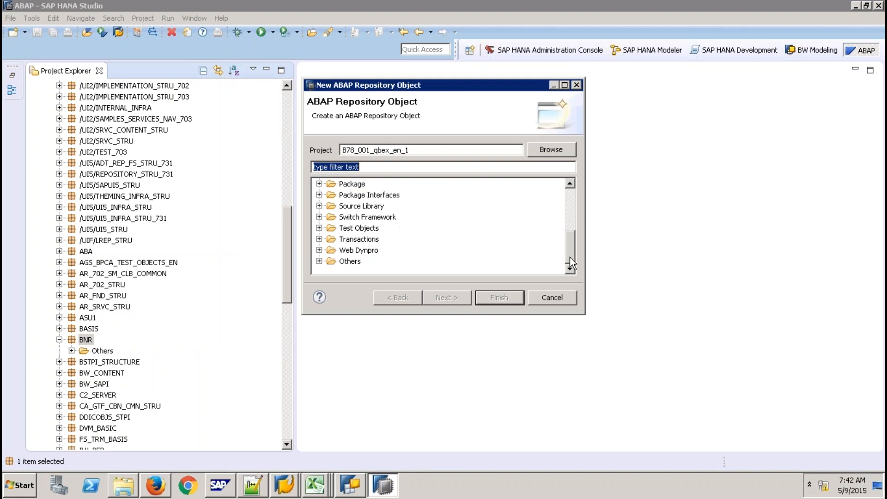
{"action": "left_click", "coordinate": [319, 261]}
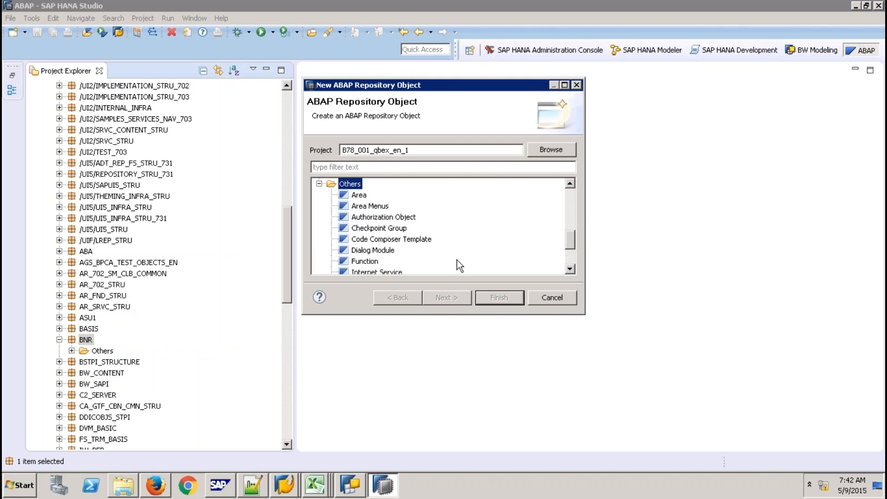
{"action": "left_click", "coordinate": [569, 269]}
{"action": "left_click", "coordinate": [569, 269]}
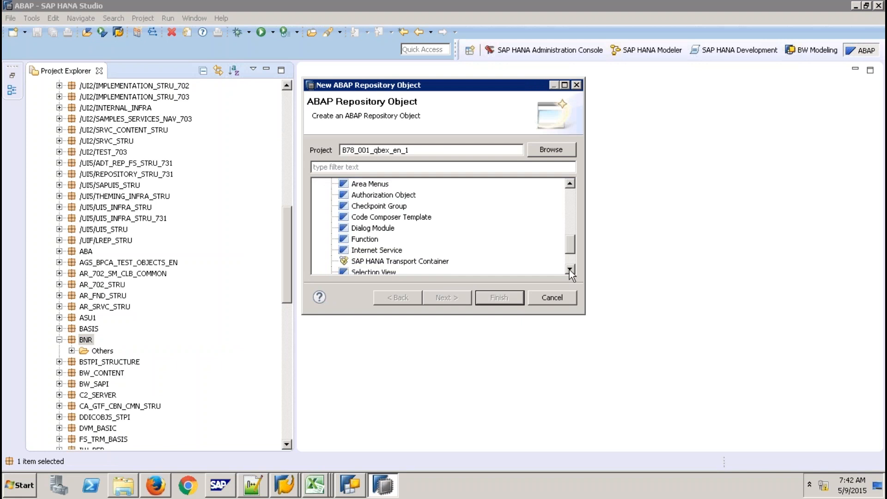
{"action": "left_click", "coordinate": [569, 270]}
{"action": "left_click", "coordinate": [434, 251]}
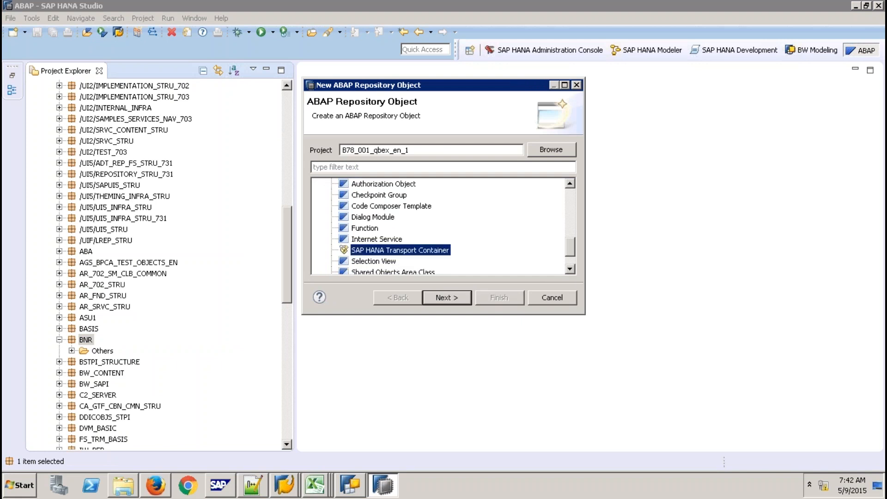
{"action": "left_click", "coordinate": [455, 300]}
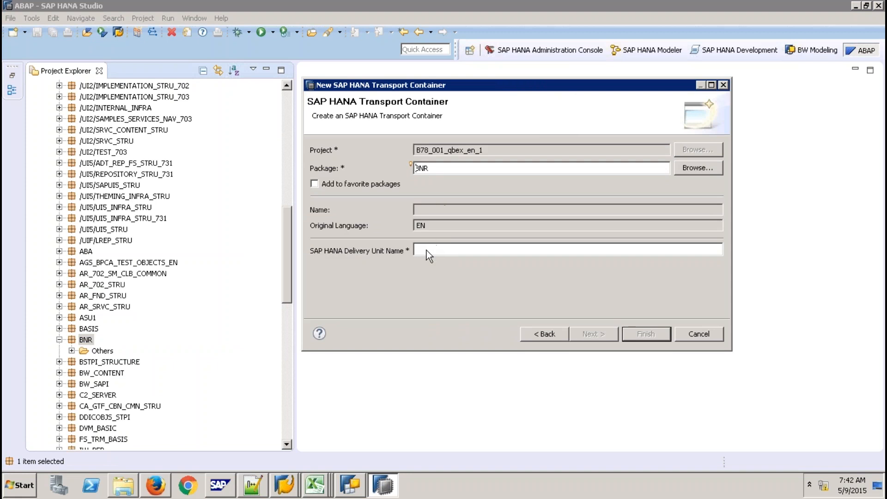
- Enter delivery unit 'DU9ABAP (qbexqty)', proceed, and check the Transport Organizer window before returning
{"action": "left_click", "coordinate": [427, 250]}
{"action": "type", "text": "DU"}
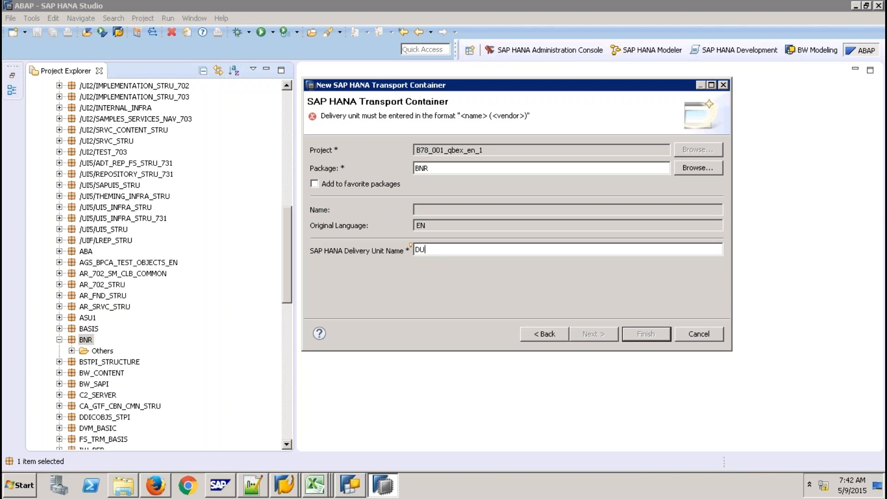
{"action": "type", "text": "9ABAP (qbexqty)"}
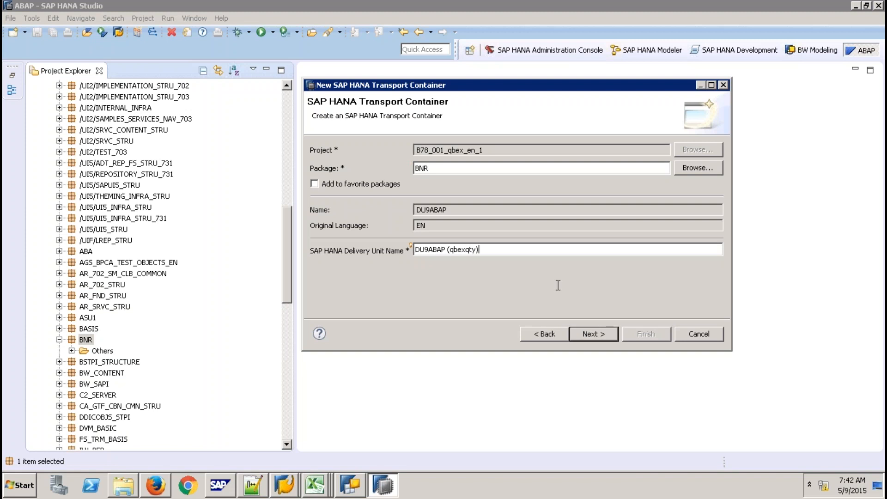
{"action": "left_click", "coordinate": [593, 334]}
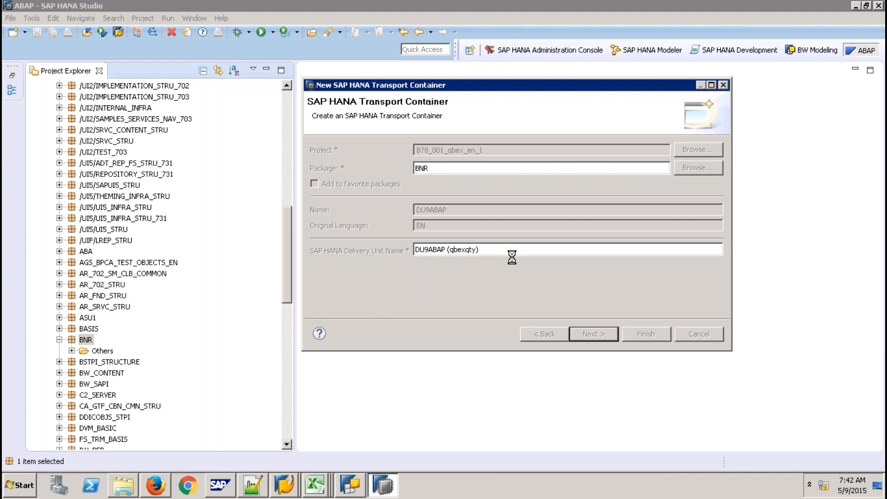
{"action": "left_click", "coordinate": [294, 481]}
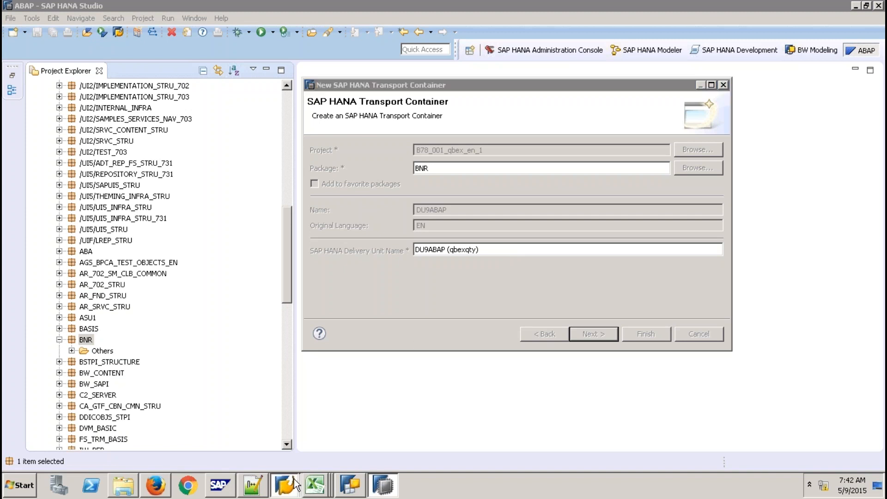
{"action": "left_click", "coordinate": [277, 457]}
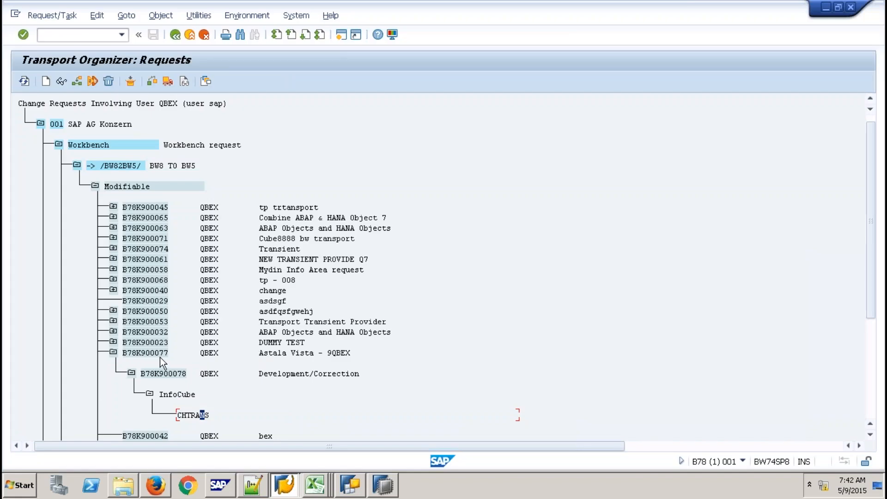
{"action": "left_click", "coordinate": [379, 486]}
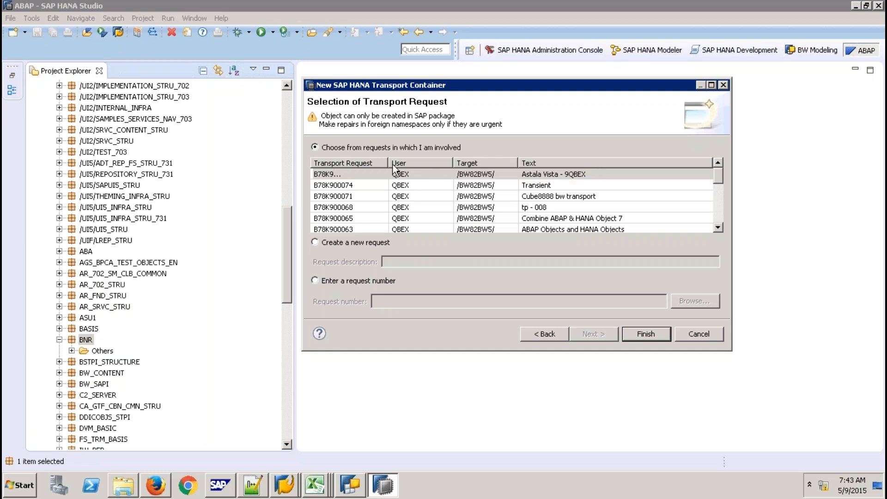
- Widen the request column and finish the DU9ABAP container on the Astala Vista - 9QBEX request
{"action": "left_click_drag", "start_coordinate": [389, 163], "coordinate": [424, 161]}
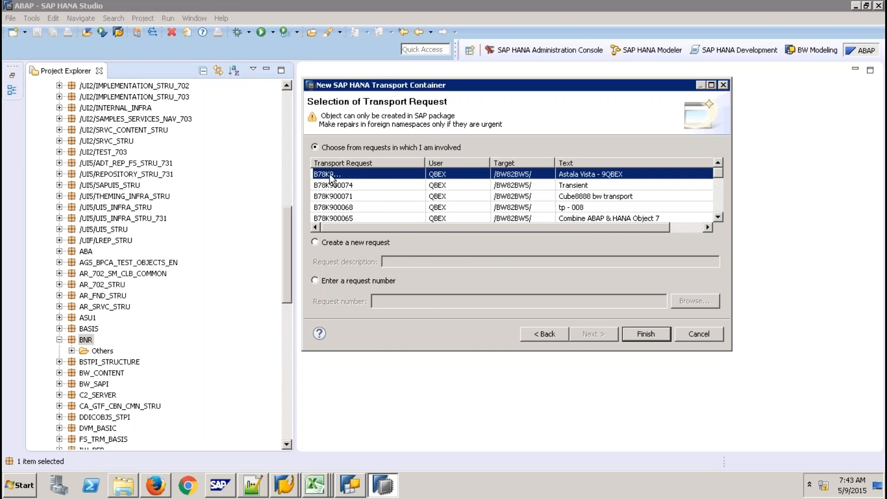
{"action": "left_click", "coordinate": [599, 175]}
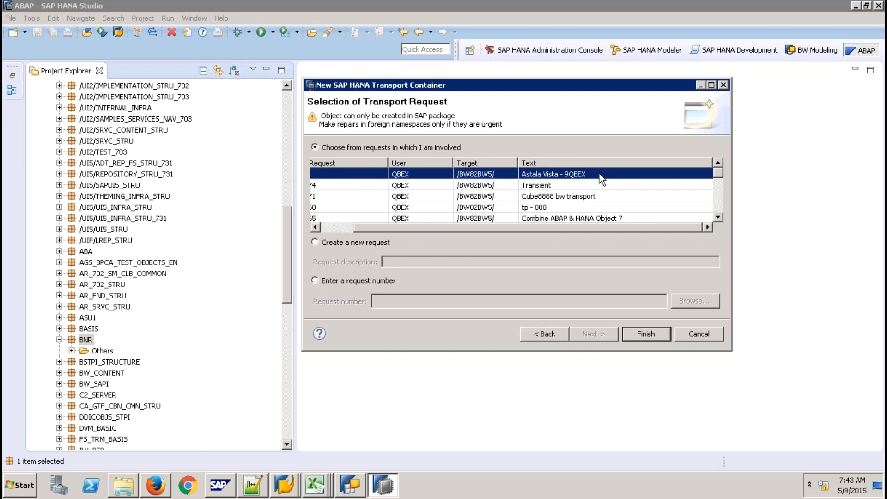
{"action": "scroll", "coordinate": [600, 178], "scroll_direction": "left", "scroll_amount": 2}
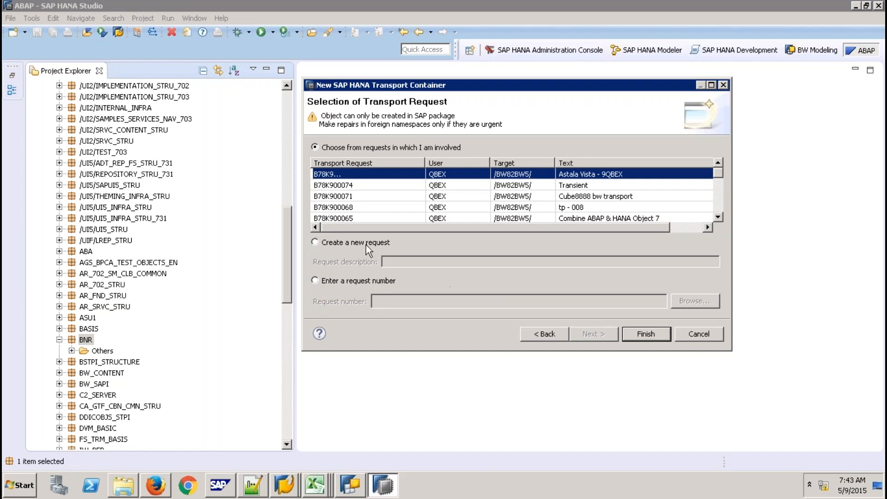
{"action": "left_click", "coordinate": [642, 333]}
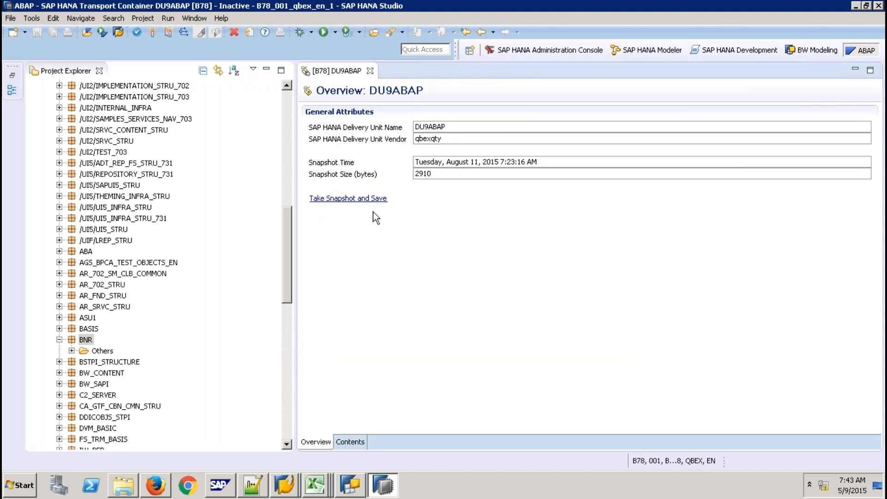
- Take and save a snapshot, accept the repair warning, activate DU9ABAP, and show ZCV_ZCHTRANS in Contents
{"action": "left_click", "coordinate": [367, 200]}
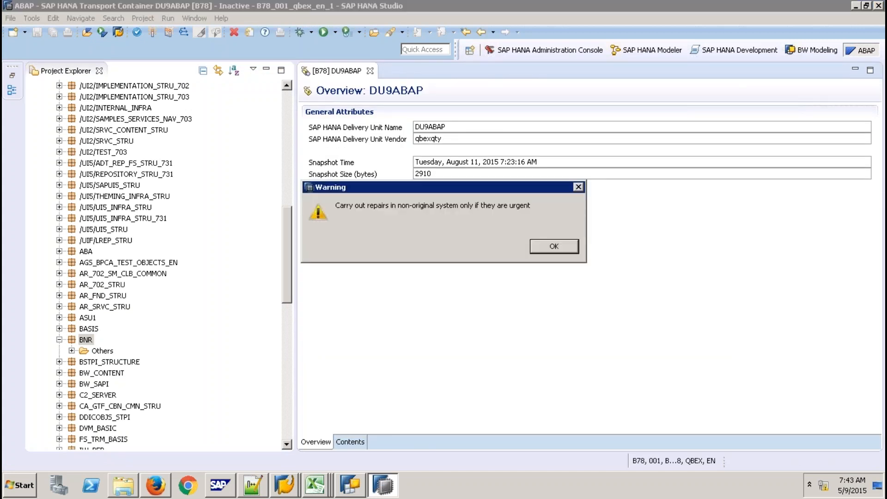
{"action": "left_click", "coordinate": [553, 245]}
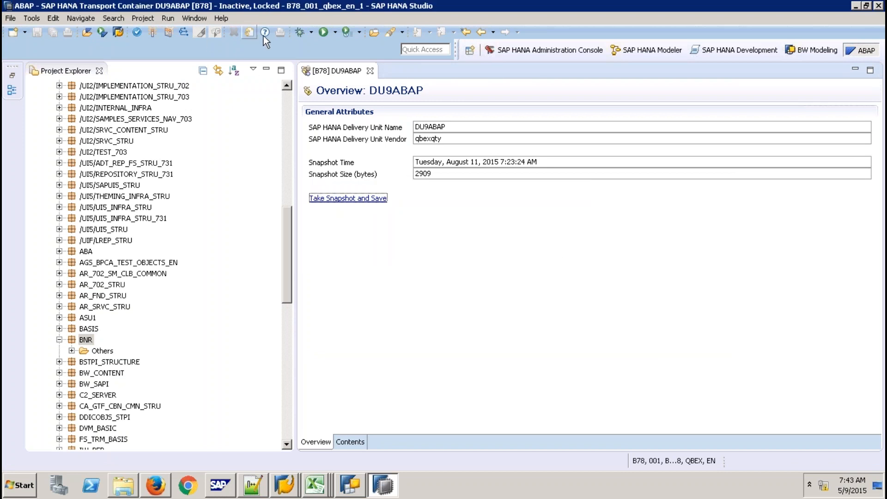
{"action": "left_click", "coordinate": [152, 32]}
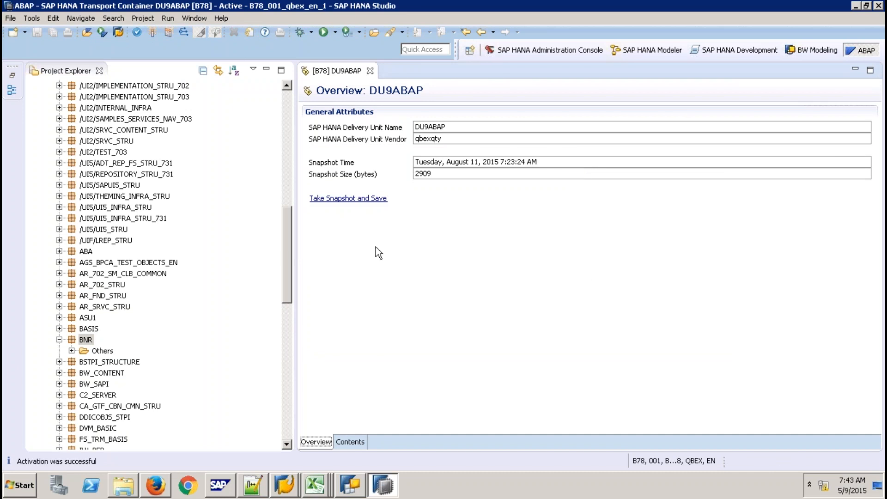
{"action": "left_click", "coordinate": [357, 438]}
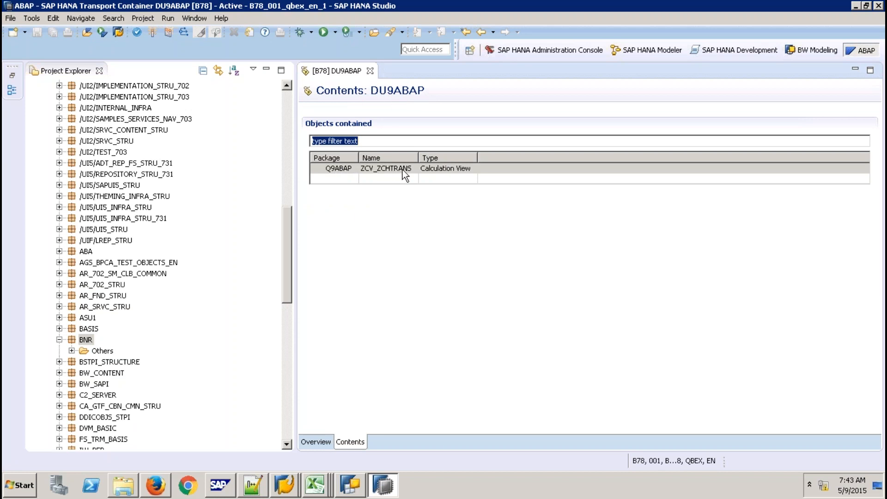
- In the Transport Organizer, refresh and expand task B78K900079 to show transport container DU9ABAP
{"action": "left_click", "coordinate": [285, 485]}
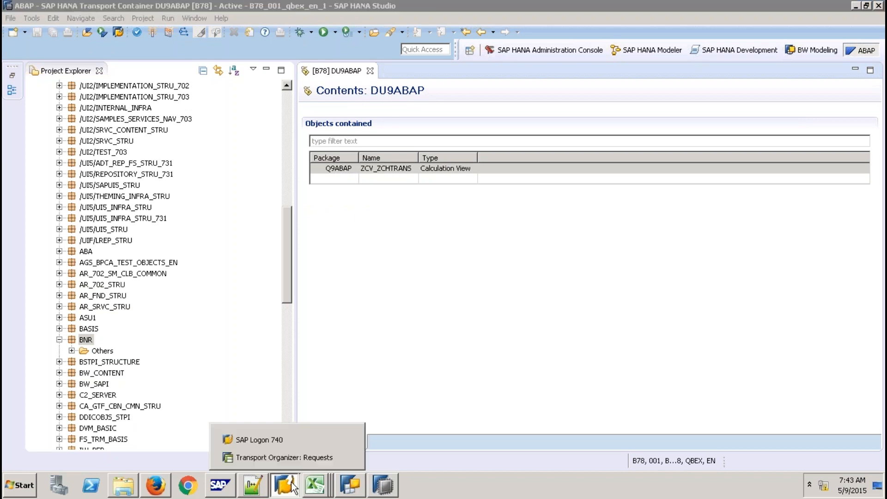
{"action": "left_click", "coordinate": [296, 459]}
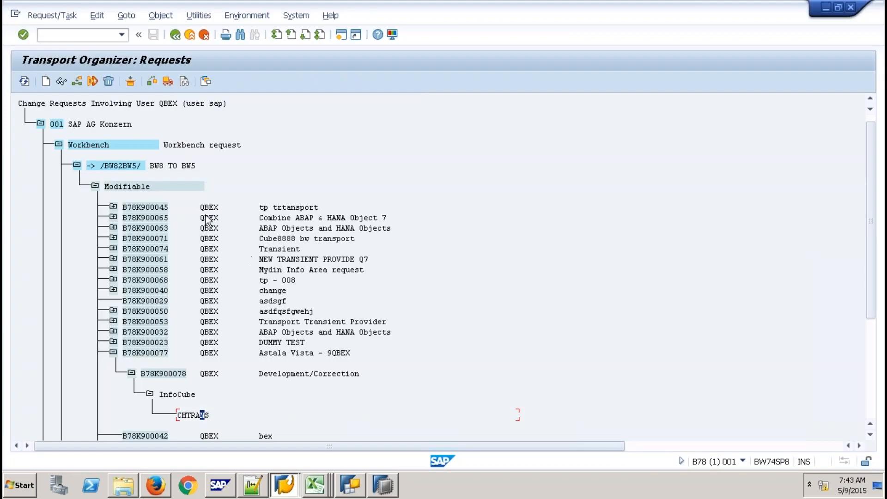
{"action": "left_click", "coordinate": [24, 81]}
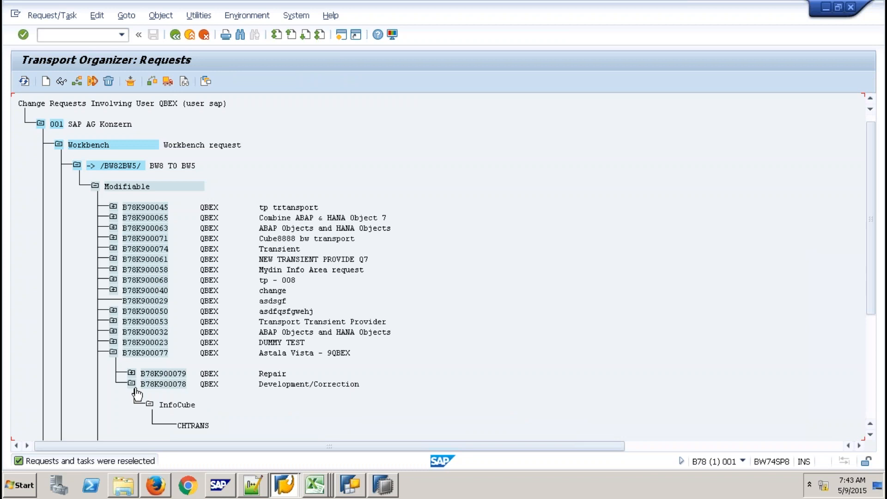
{"action": "left_click", "coordinate": [132, 373]}
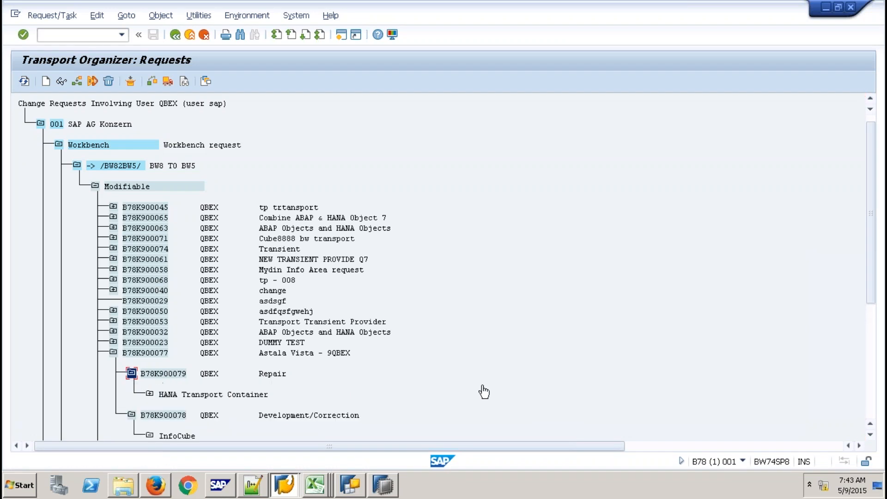
{"action": "left_click", "coordinate": [150, 394]}
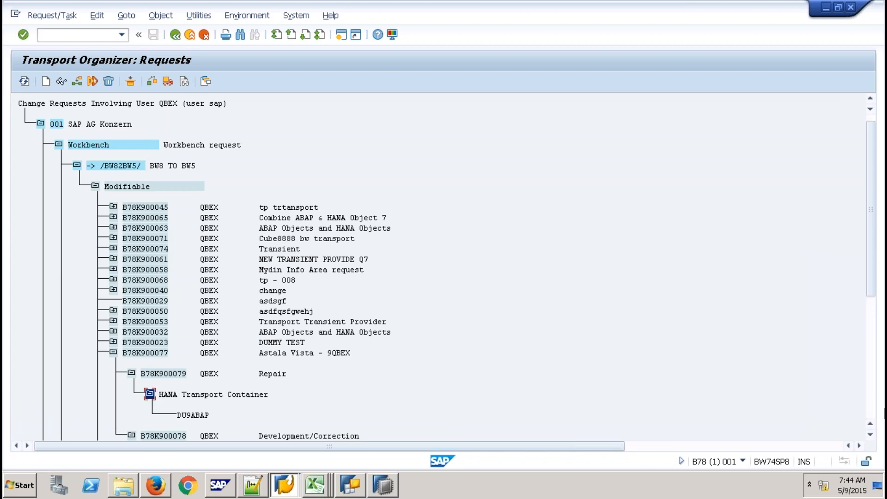
{"action": "left_click", "coordinate": [870, 435]}
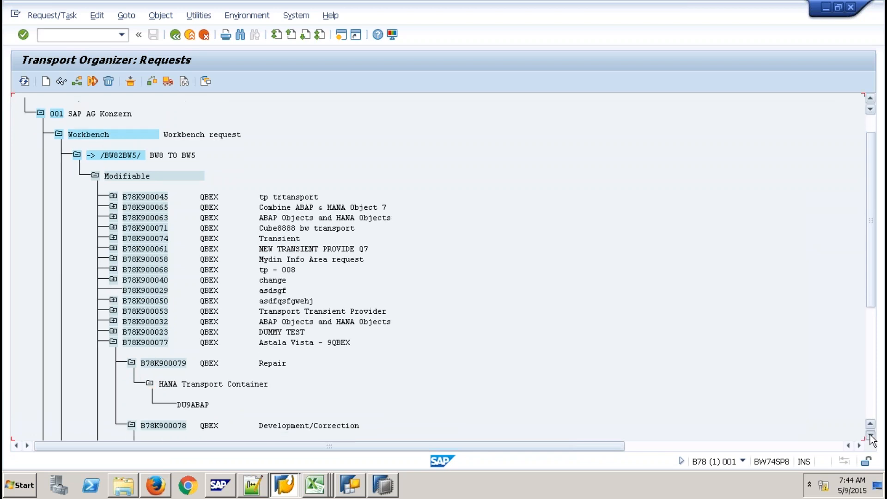
{"action": "left_click", "coordinate": [870, 435]}
{"action": "left_click", "coordinate": [870, 435]}
{"action": "left_click", "coordinate": [870, 436]}
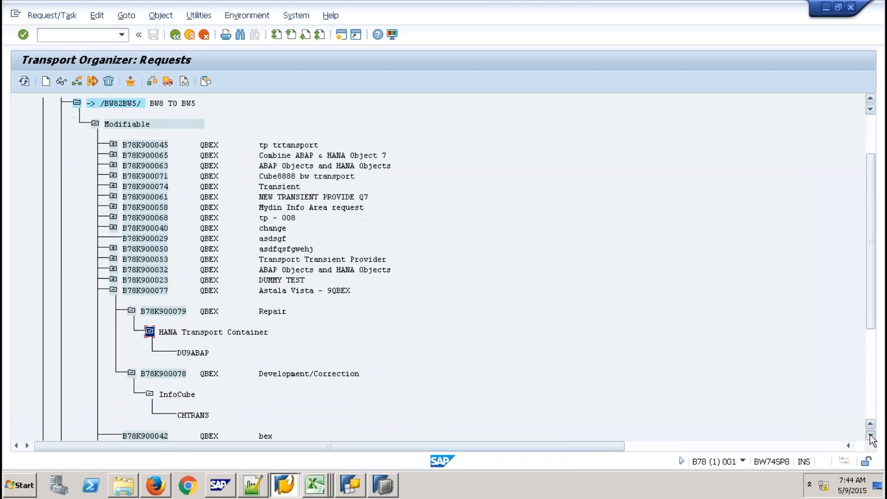
{"action": "left_click", "coordinate": [870, 435]}
{"action": "left_click", "coordinate": [870, 435]}
{"action": "left_click", "coordinate": [870, 436]}
{"action": "left_click", "coordinate": [870, 435]}
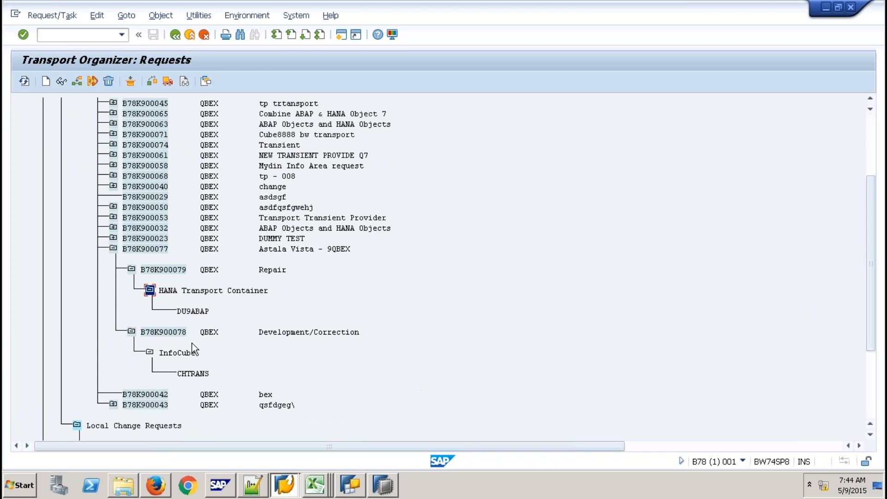
- Release tasks B78K900078 and B78K900079, then request B78K900077, and refresh the tree
{"action": "left_click", "coordinate": [179, 331]}
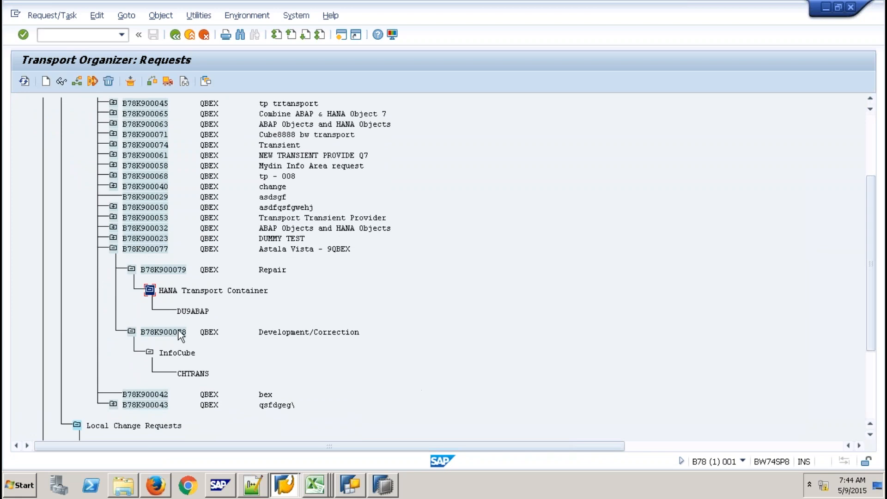
{"action": "left_click", "coordinate": [164, 79]}
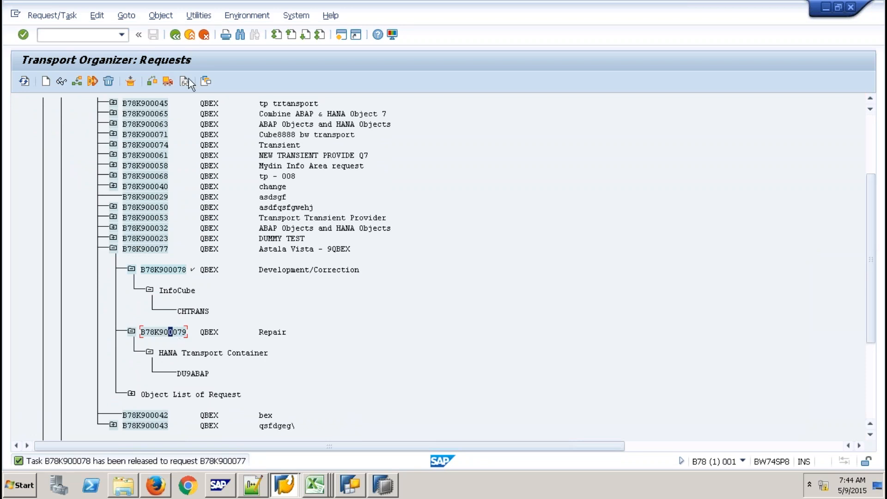
{"action": "left_click", "coordinate": [167, 82]}
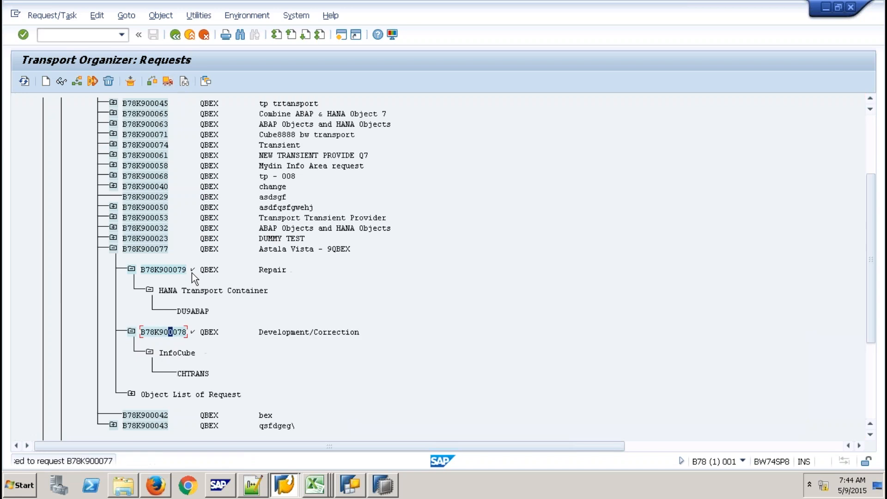
{"action": "left_click", "coordinate": [156, 249]}
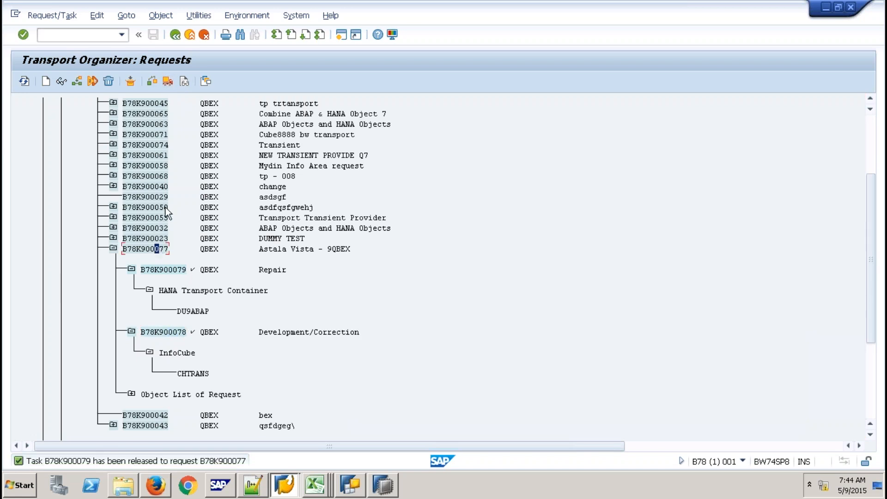
{"action": "left_click", "coordinate": [167, 81]}
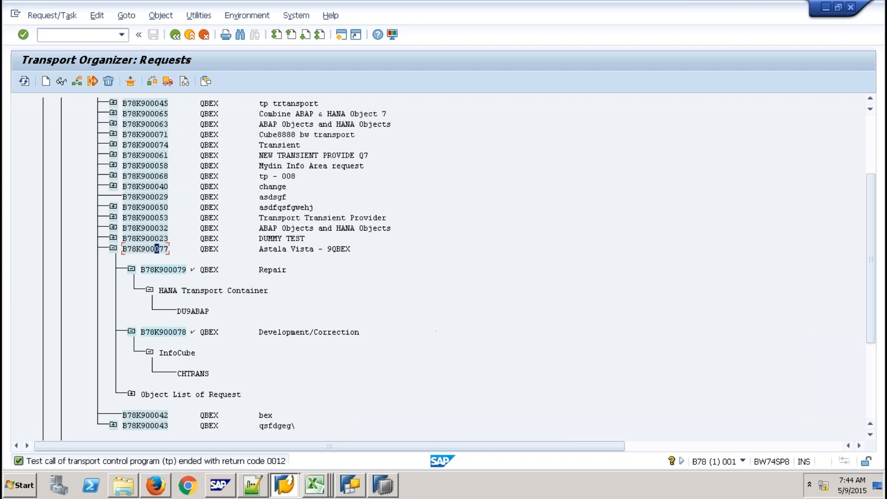
{"action": "left_click", "coordinate": [23, 82]}
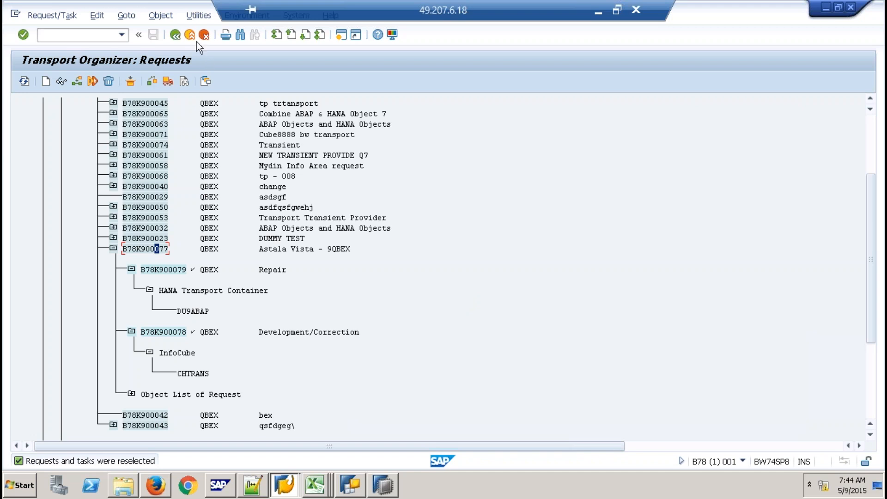
- Redisplay modifiable requests, retry releasing B78K900077, and expand it to show its released tasks
{"action": "left_click", "coordinate": [172, 37]}
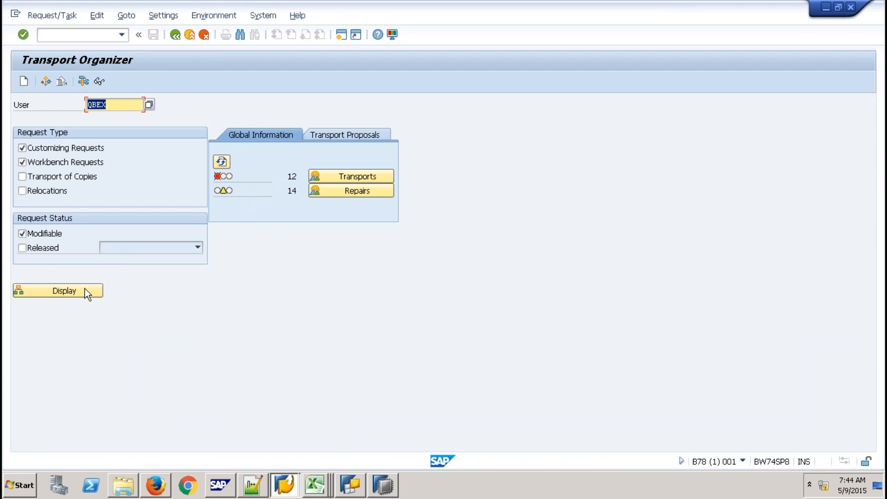
{"action": "left_click", "coordinate": [85, 291]}
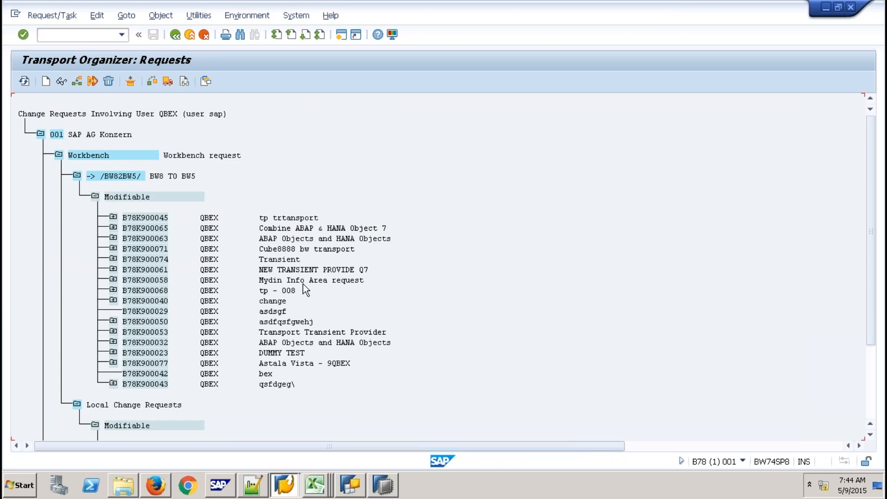
{"action": "left_click", "coordinate": [139, 363]}
{"action": "left_click", "coordinate": [167, 81]}
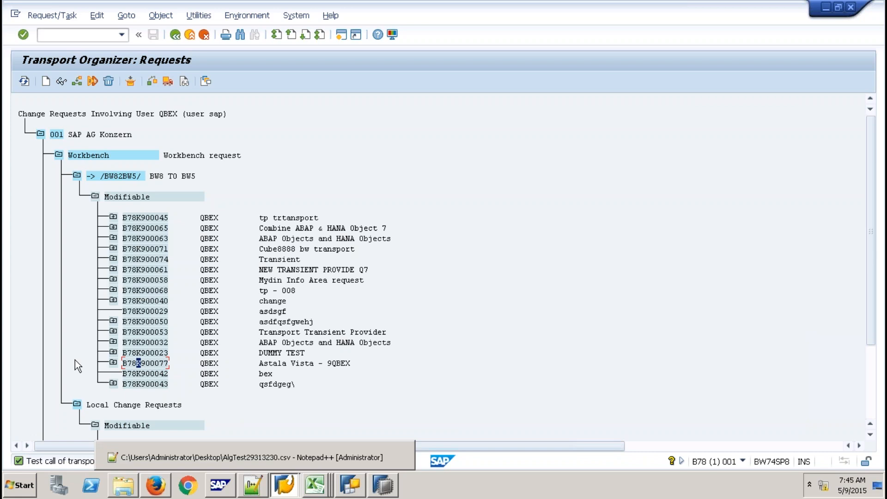
{"action": "left_click", "coordinate": [114, 362]}
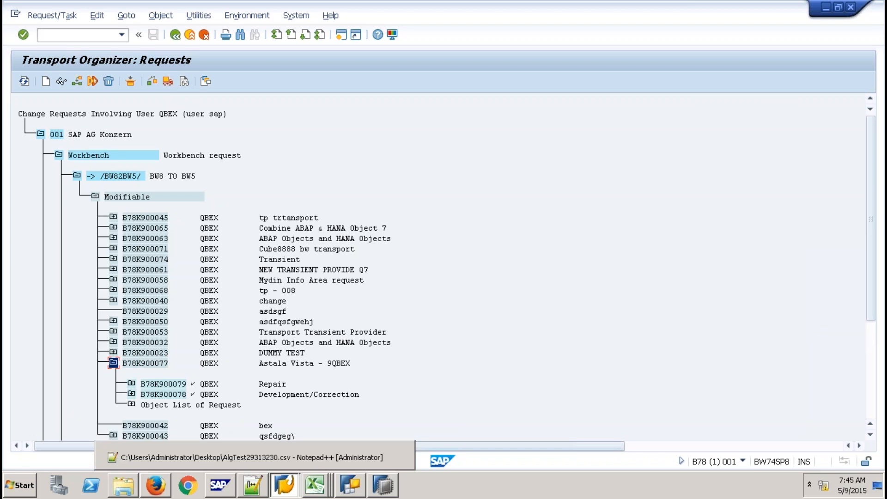
{"action": "mouse_move", "coordinate": [598, 9]}
{"action": "left_click", "coordinate": [155, 363]}
{"action": "mouse_move", "coordinate": [654, 8]}
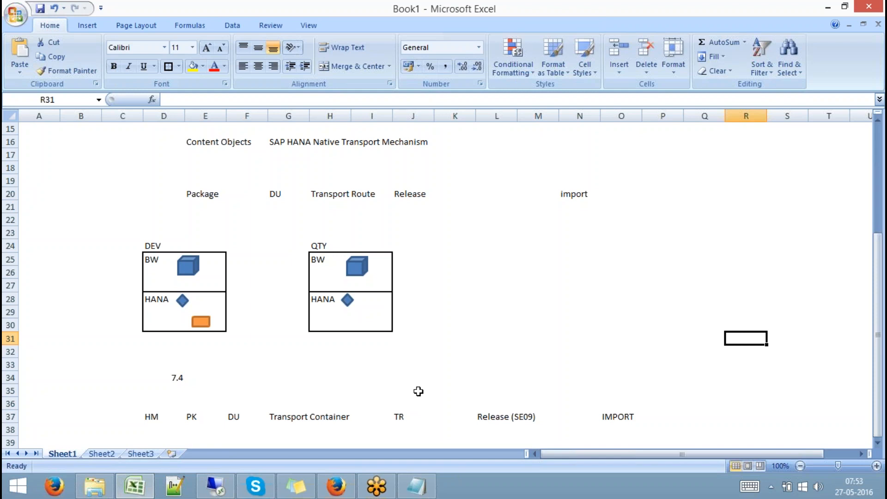
{"action": "left_click", "coordinate": [215, 486]}
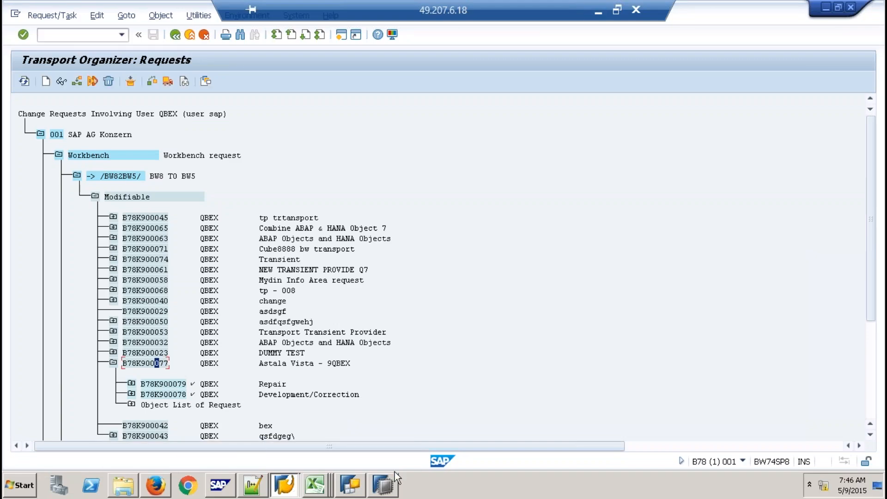
- In the Modeler perspective confirm Q9ABAP's delivery unit is DU9ABAP, then close the DU9ABAP editor and Quick View
{"action": "left_click", "coordinate": [385, 493]}
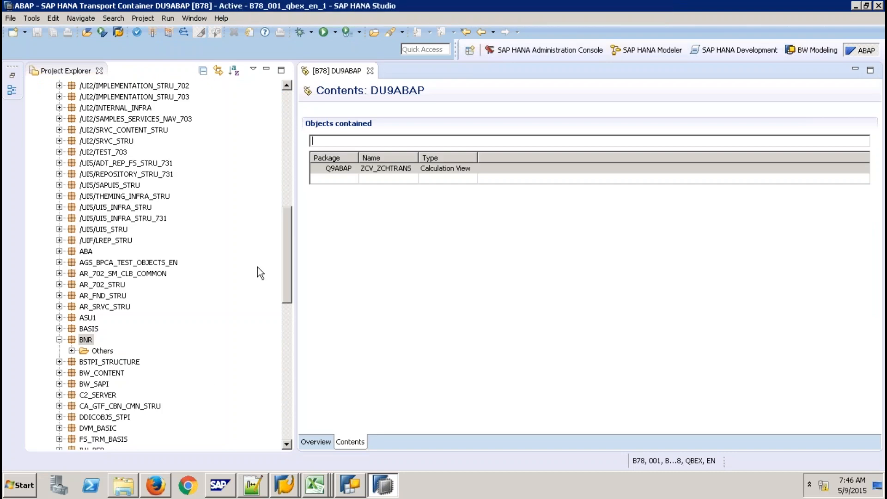
{"action": "left_click", "coordinate": [644, 52]}
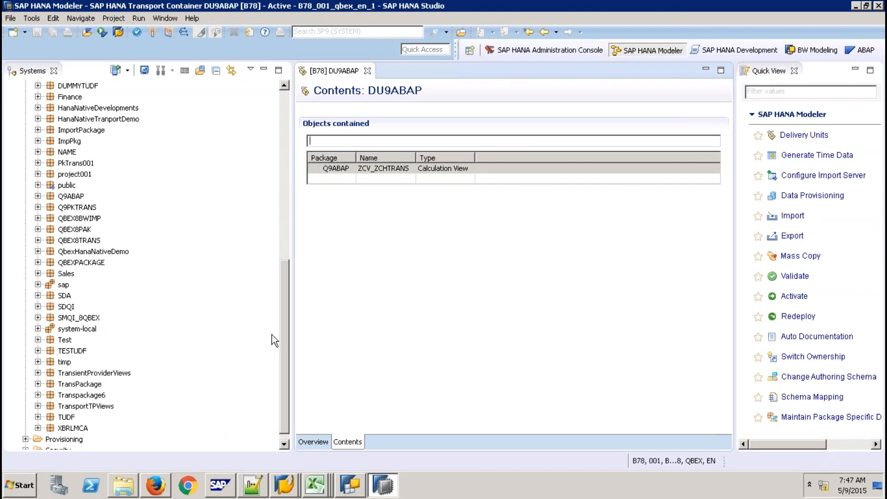
{"action": "left_click", "coordinate": [71, 197]}
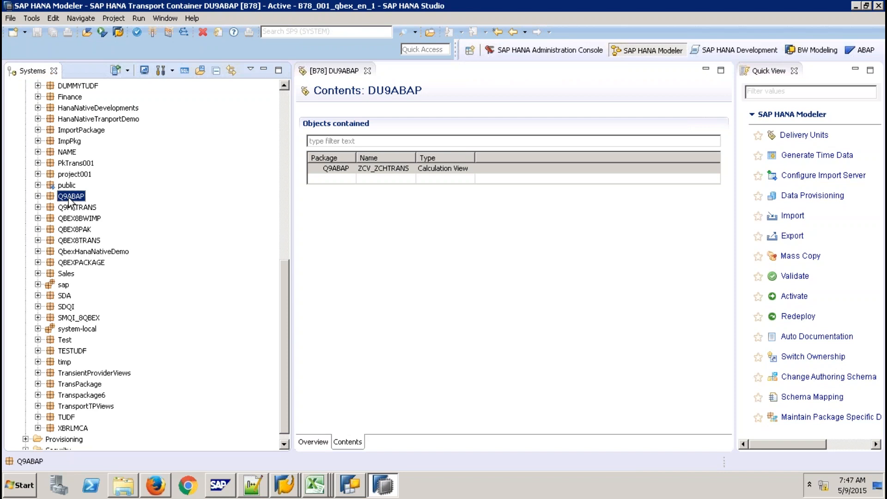
{"action": "right_click", "coordinate": [69, 198]}
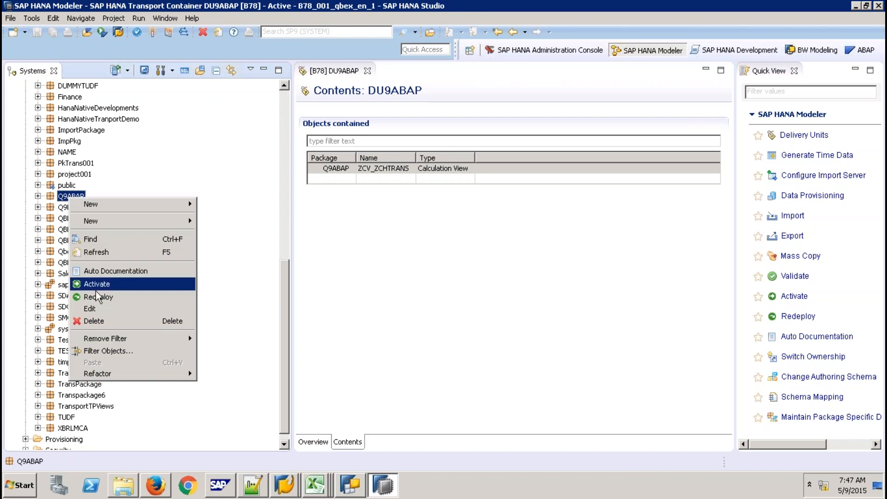
{"action": "left_click", "coordinate": [101, 307]}
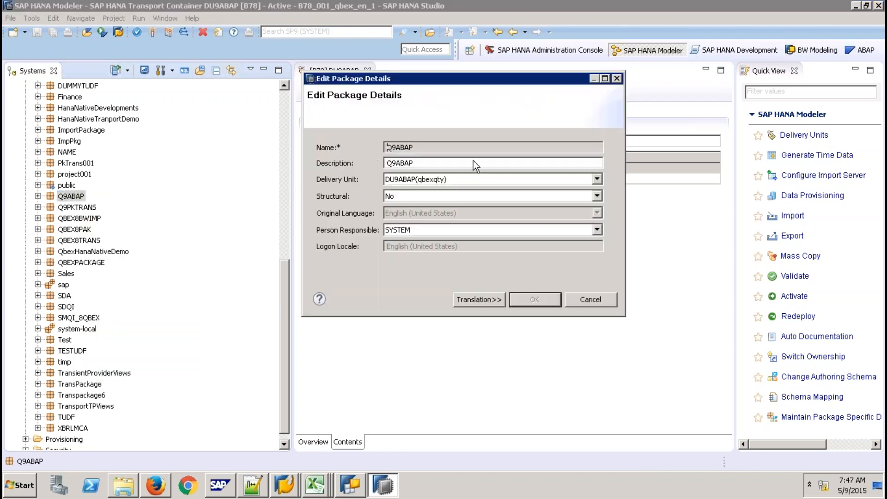
{"action": "left_click", "coordinate": [596, 178]}
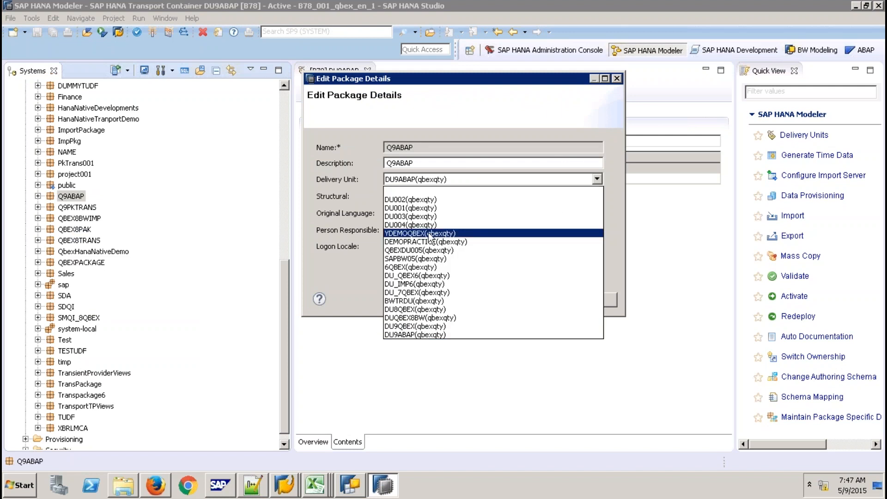
{"action": "left_click", "coordinate": [356, 268]}
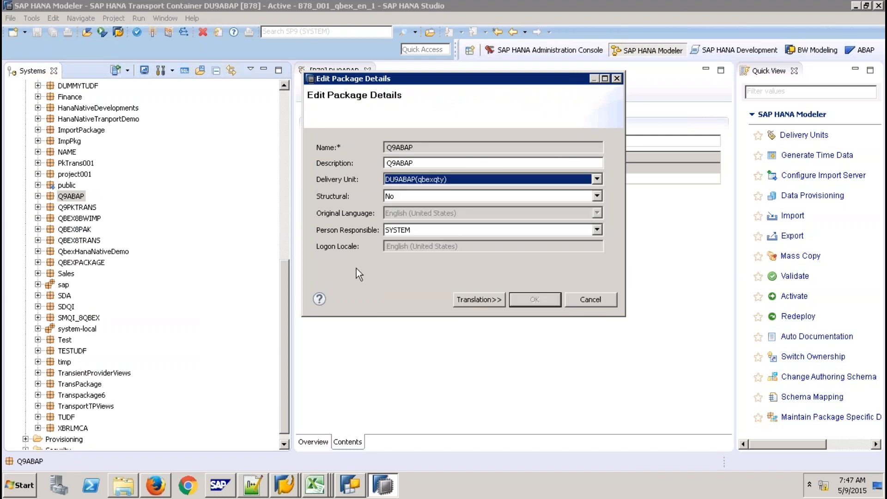
{"action": "left_click", "coordinate": [591, 300]}
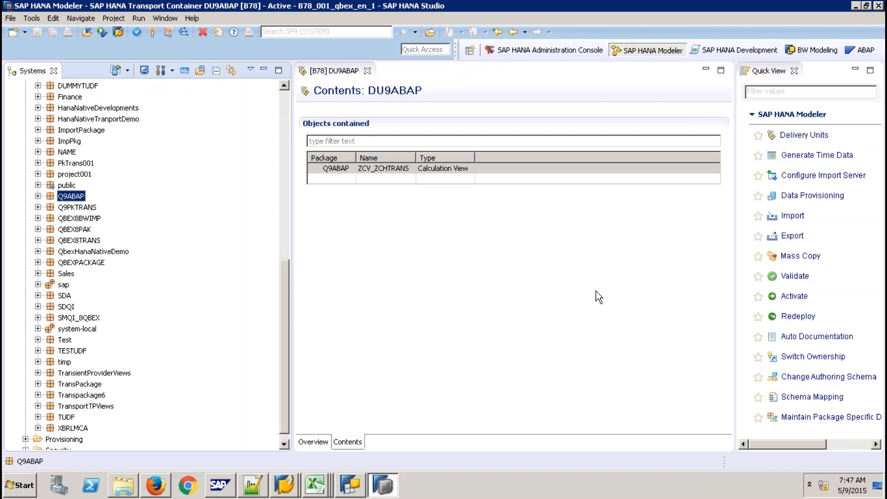
{"action": "left_click", "coordinate": [367, 71]}
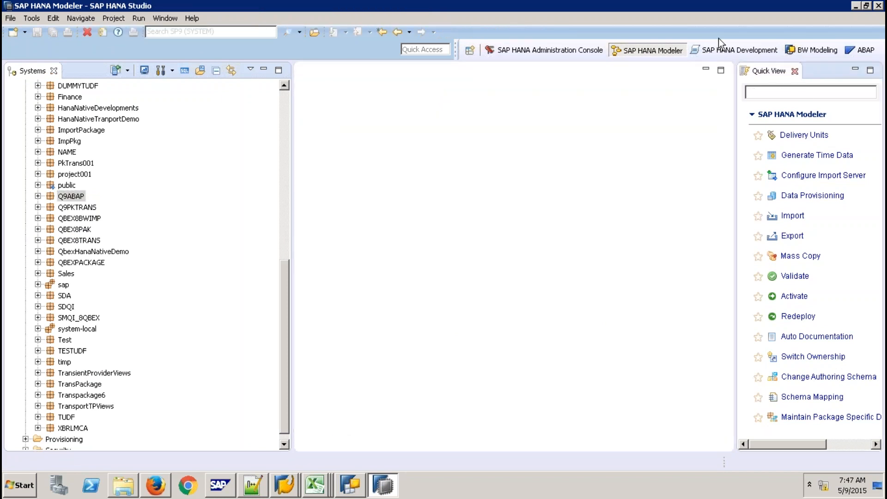
{"action": "left_click", "coordinate": [794, 71]}
- Add a 'HANA Live' heading line to the Notepad transport notes
{"action": "left_click", "coordinate": [599, 12]}
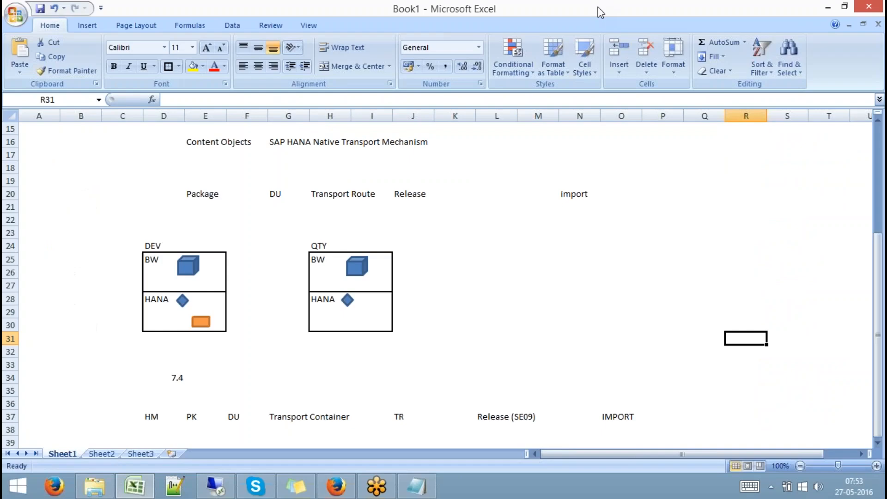
{"action": "left_click", "coordinate": [424, 487]}
{"action": "key", "text": "Return"}
{"action": "key", "text": "Return"}
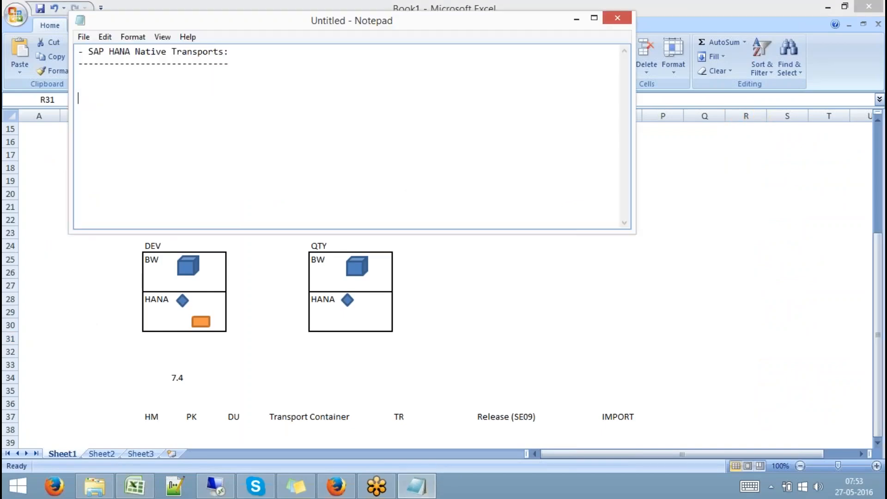
{"action": "type", "text": "- SAP"}
{"action": "key", "text": "BackSpace"}
{"action": "key", "text": "BackSpace"}
{"action": "key", "text": "BackSpace"}
{"action": "type", "text": "HANA"}
{"action": "type", "text": "ive "}
{"action": "type", "text": "------------"}
- Dismiss the Notepad context menu and head back toward the Remote Desktop session
{"action": "right_click", "coordinate": [362, 116]}
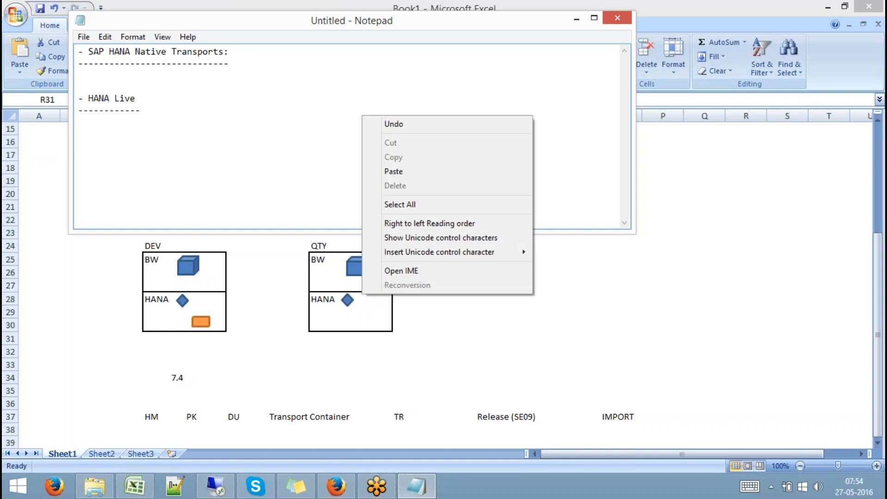
{"action": "left_click", "coordinate": [562, 120]}
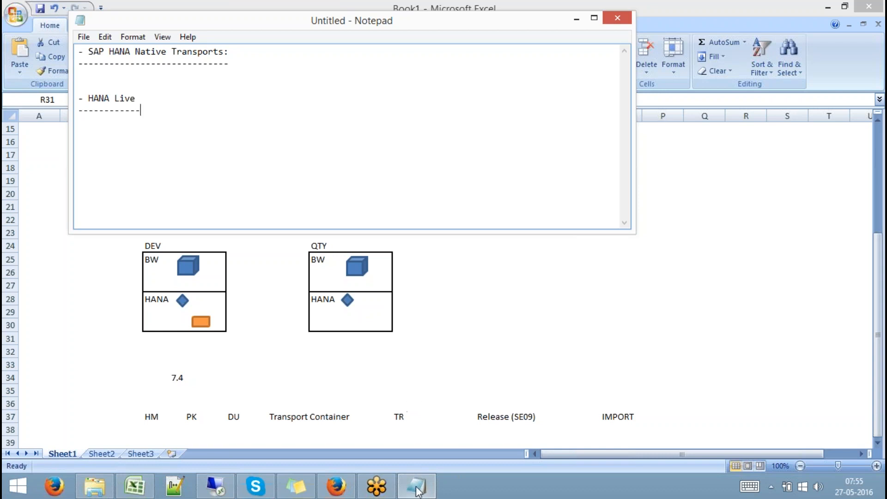
{"action": "mouse_move", "coordinate": [418, 491]}
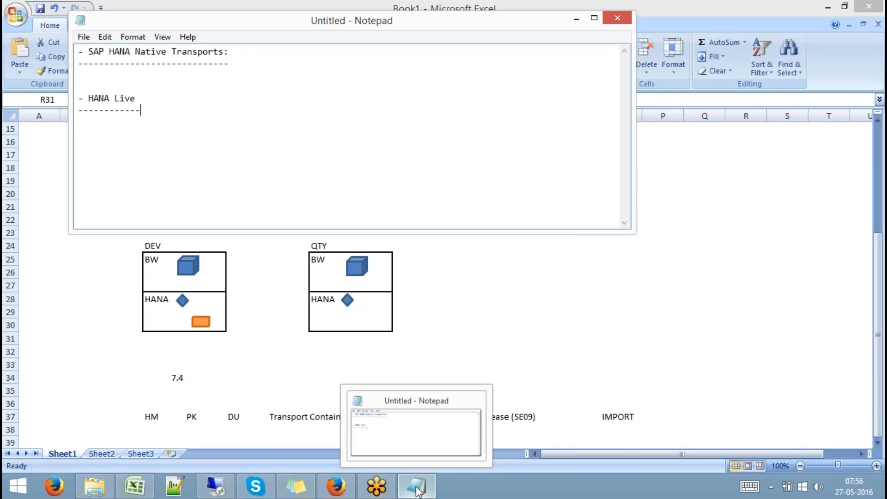
- Bring SAP GUI's Transport Organizer: Requests window, showing request B78K900077, to the front
{"action": "left_click", "coordinate": [215, 485]}
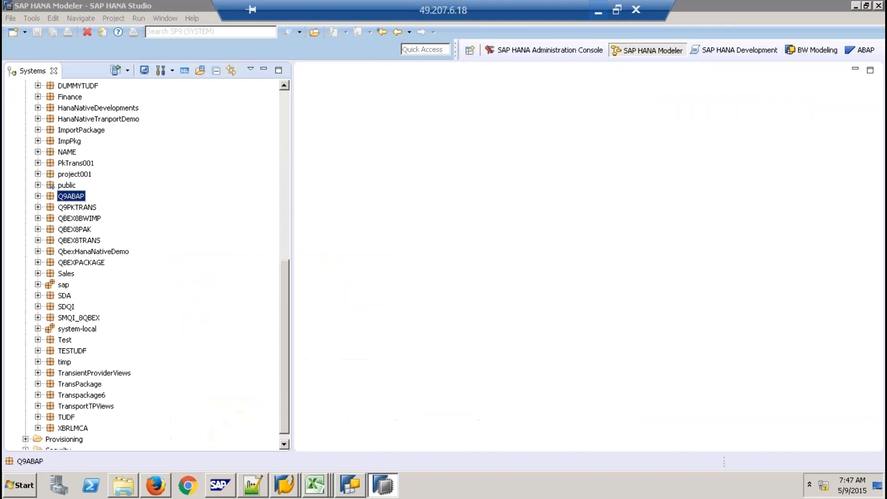
{"action": "left_click", "coordinate": [284, 484]}
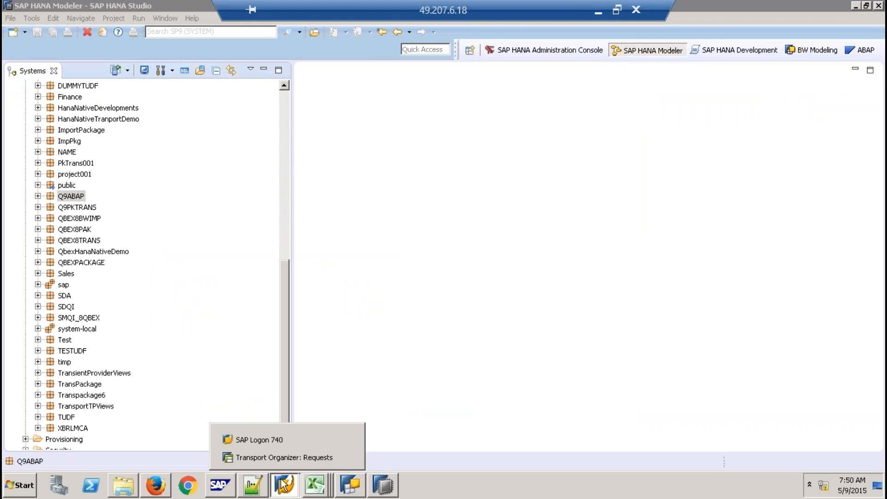
{"action": "left_click", "coordinate": [308, 456]}
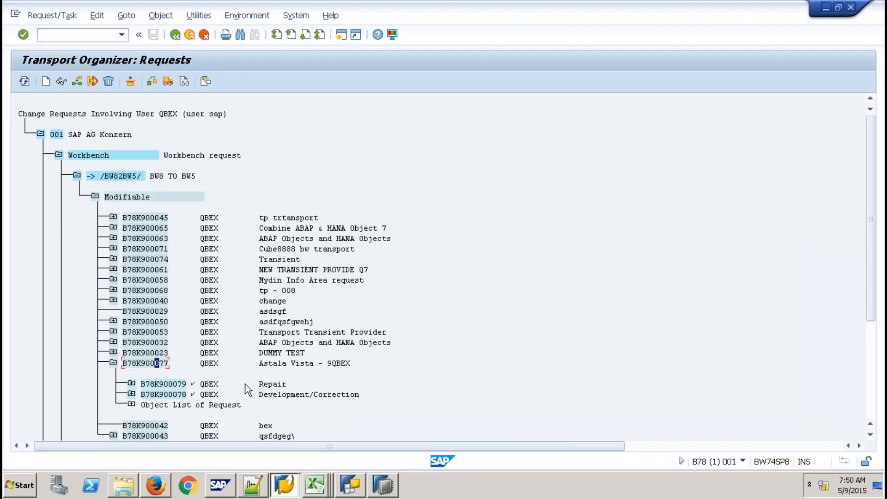
{"action": "left_click", "coordinate": [86, 35]}
- Run /nrsa1 for the Data Warehousing Workbench and switch to its Administration process chains
{"action": "type", "text": "/nrsa1"}
{"action": "key", "text": "Return"}
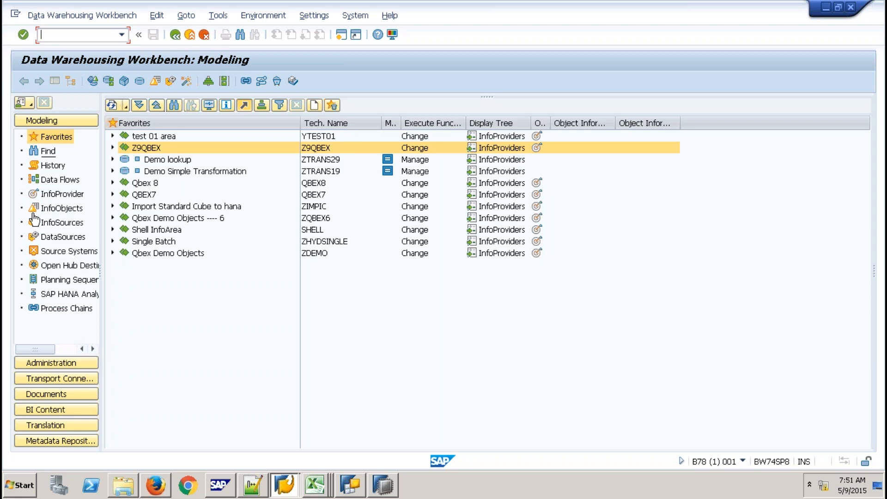
{"action": "left_click", "coordinate": [79, 367]}
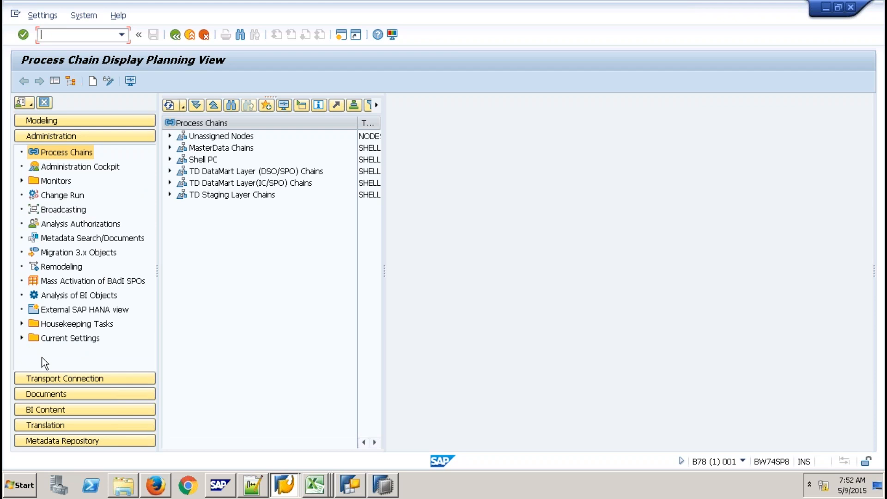
- Switch the workbench to its Documents area and open the SAP Logon 740 system list
{"action": "left_click", "coordinate": [59, 395]}
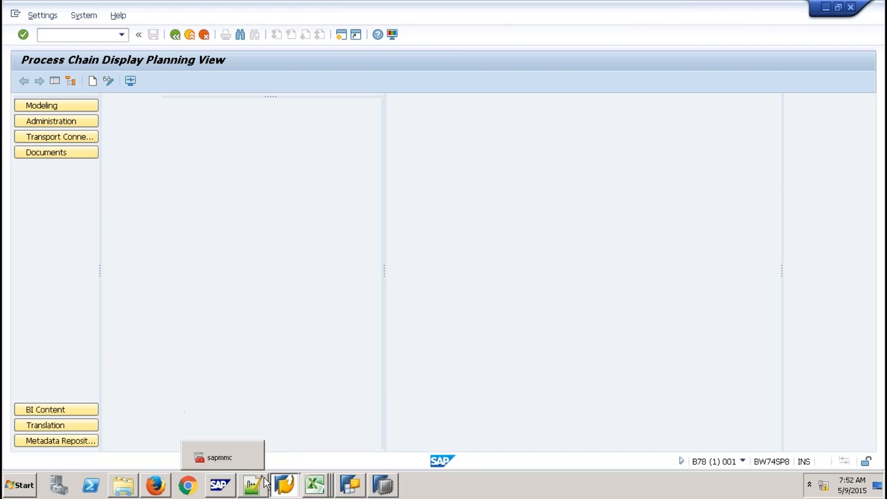
{"action": "left_click", "coordinate": [285, 484]}
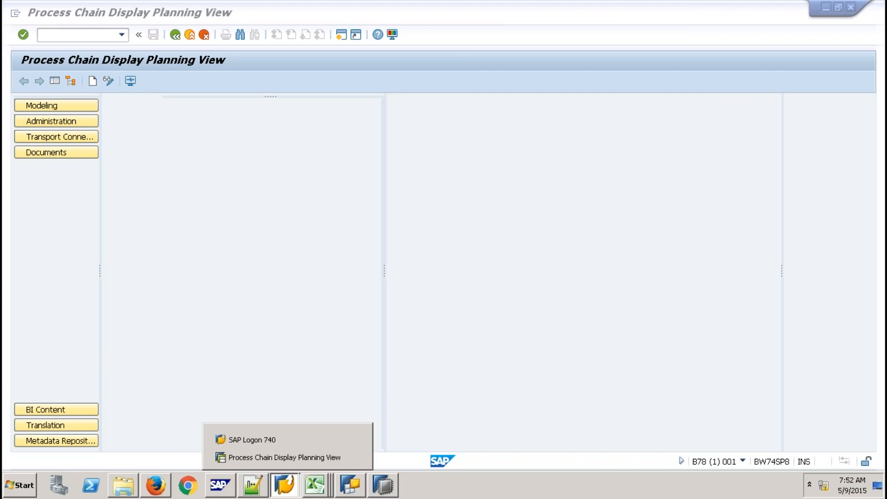
{"action": "left_click", "coordinate": [273, 439]}
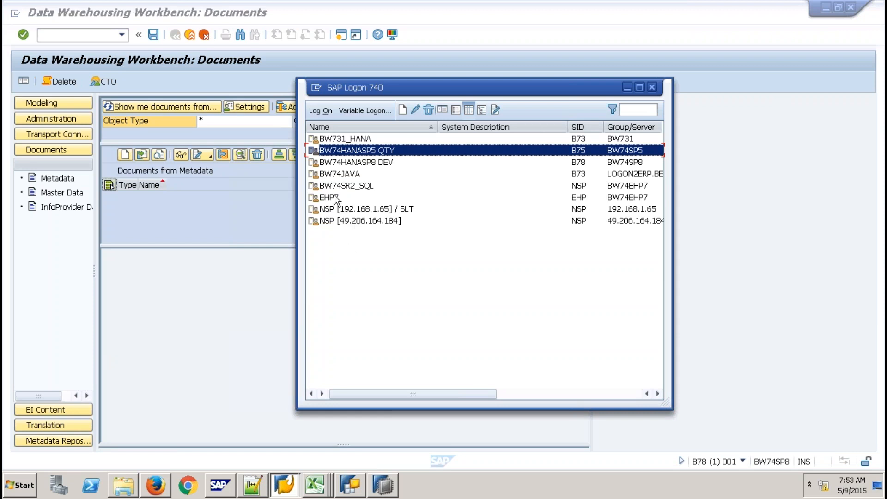
- Try NSP [49.206.164.184], decline the error details, then select NSP [192.168.1.65] / SLT instead
{"action": "double_click", "coordinate": [337, 220]}
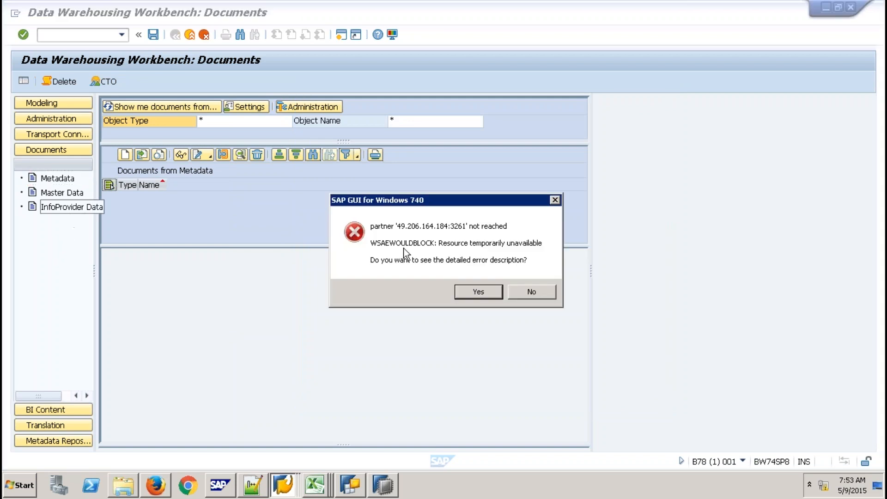
{"action": "left_click", "coordinate": [528, 291]}
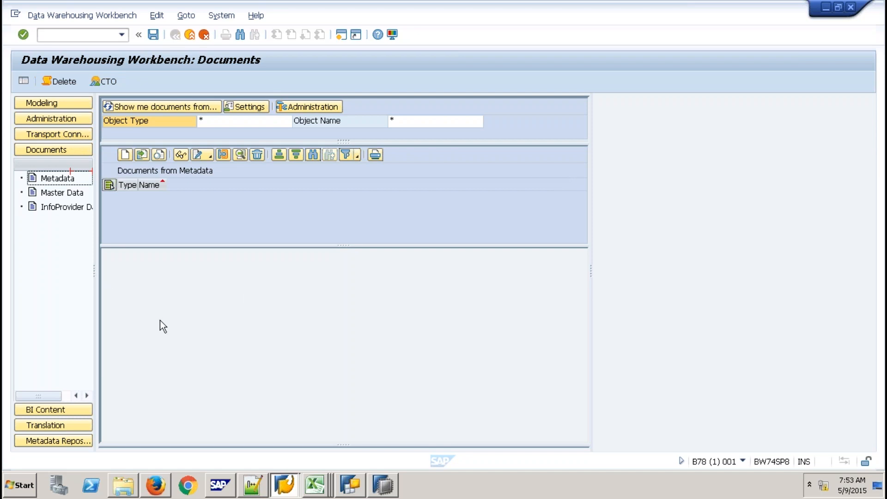
{"action": "left_click", "coordinate": [286, 492]}
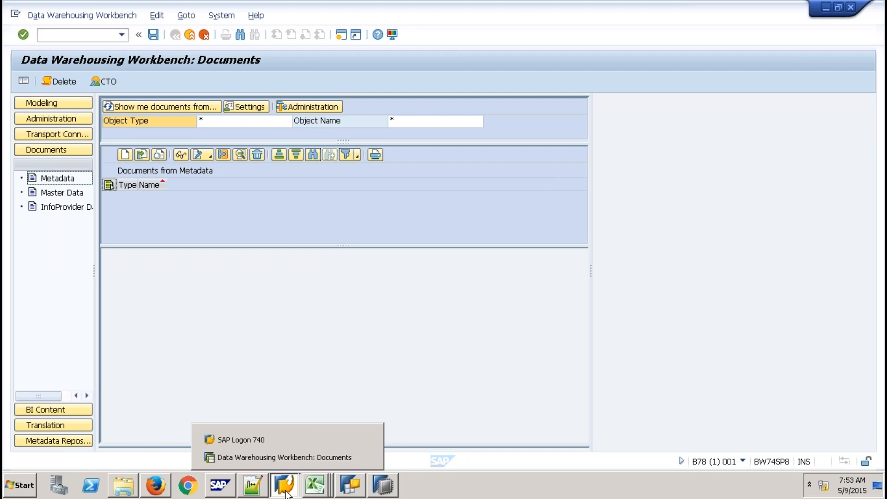
{"action": "left_click", "coordinate": [294, 447]}
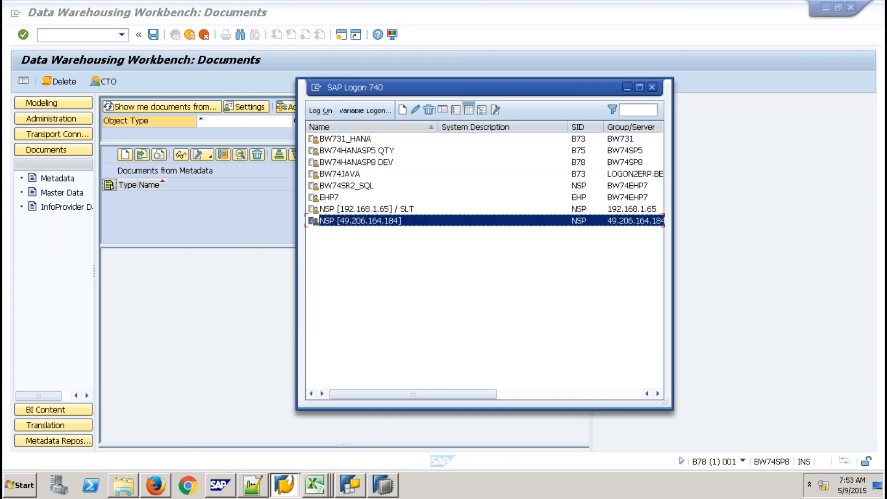
{"action": "left_click", "coordinate": [378, 209]}
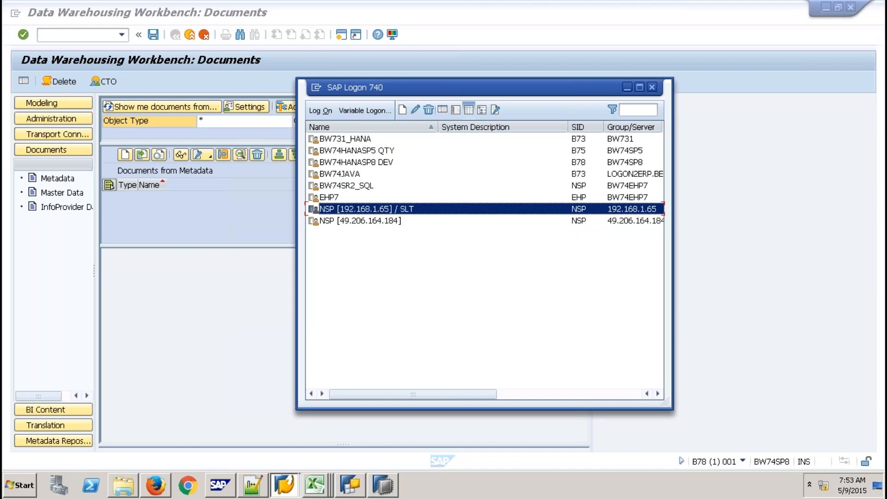
- Log on to NSP with the user name and password, dismiss the licence notice, and run rsa1
{"action": "key", "text": "Return"}
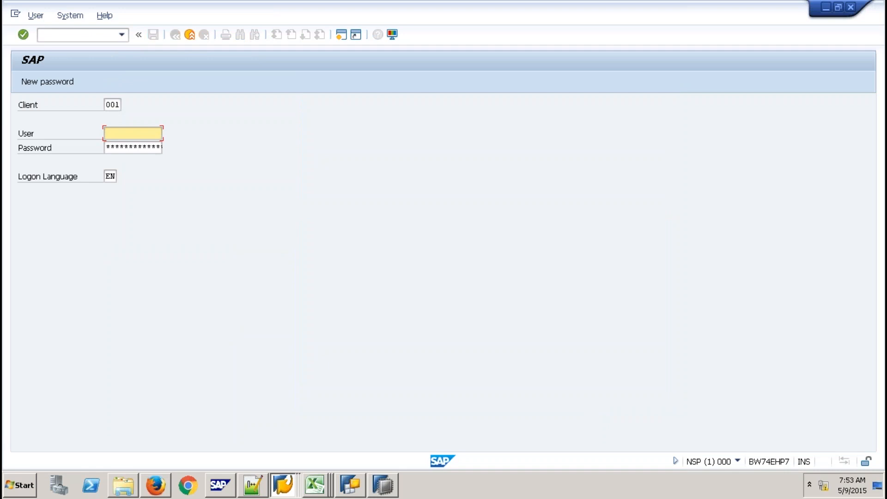
{"action": "type", "text": "qbex"}
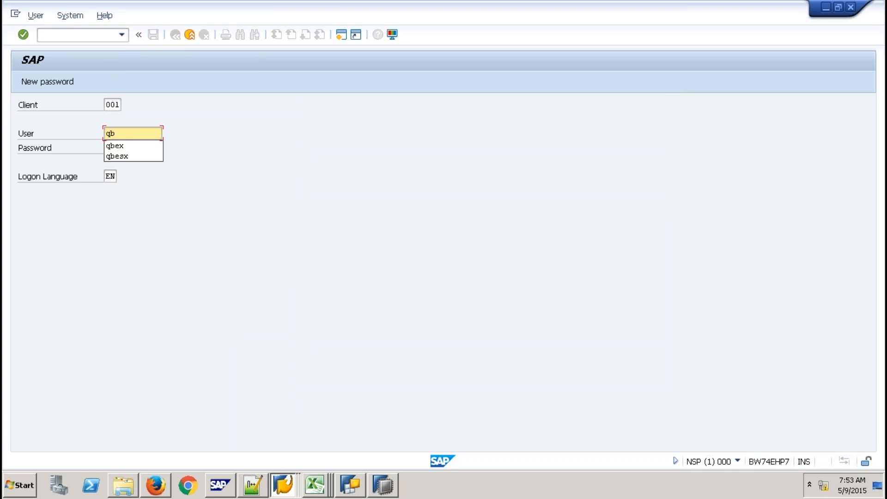
{"action": "key", "text": "Tab"}
{"action": "type", "text": "***"}
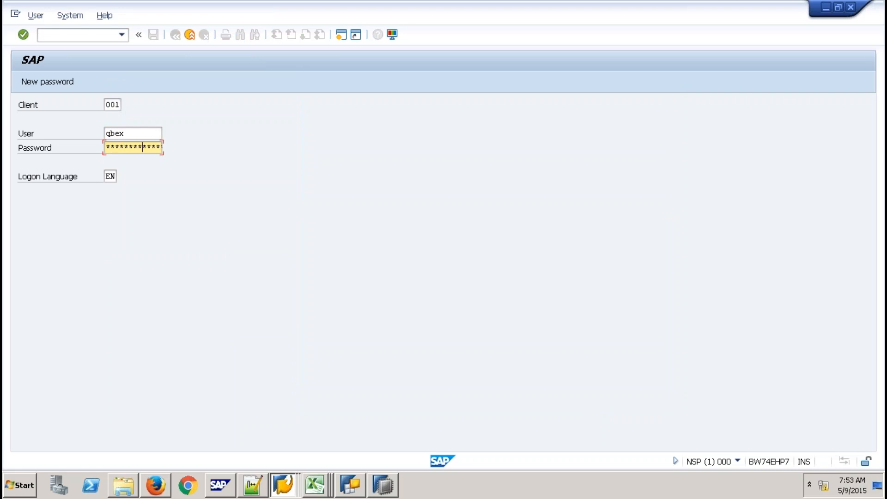
{"action": "key", "text": "Return"}
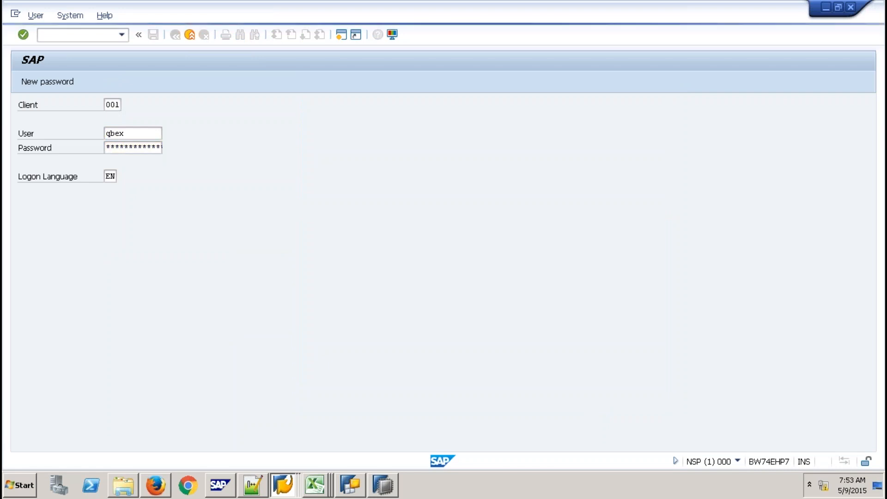
{"action": "key", "text": "Return"}
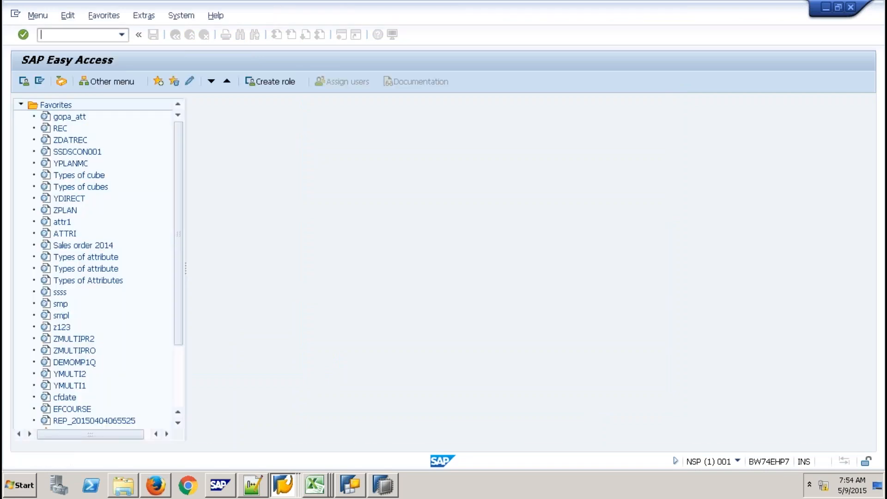
{"action": "type", "text": "rsa"}
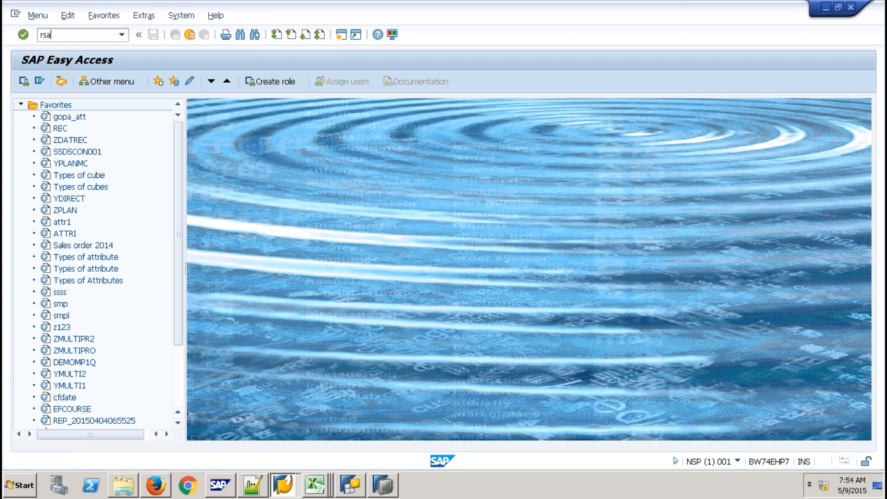
{"action": "type", "text": "1"}
{"action": "key", "text": "Return"}
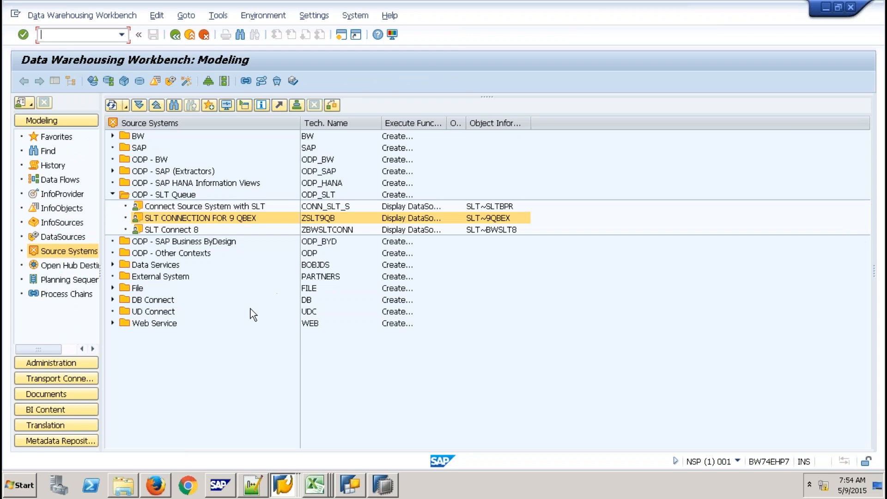
{"action": "left_click", "coordinate": [86, 360]}
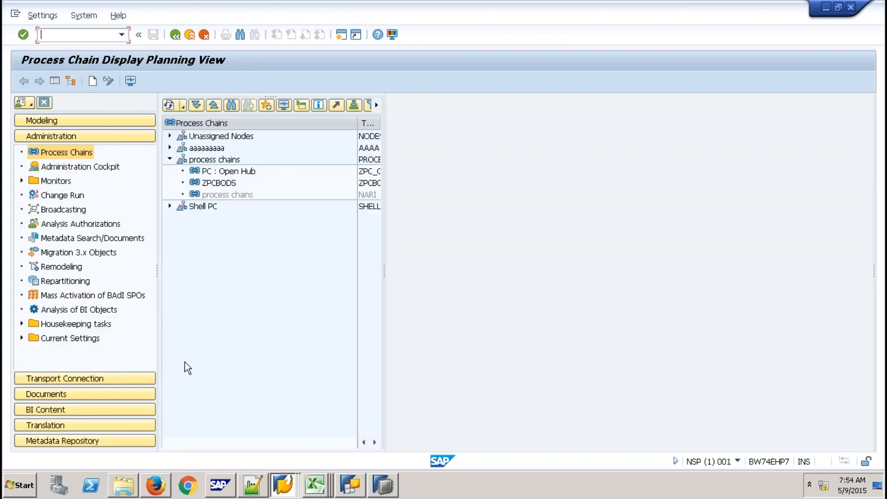
{"action": "left_click", "coordinate": [130, 240]}
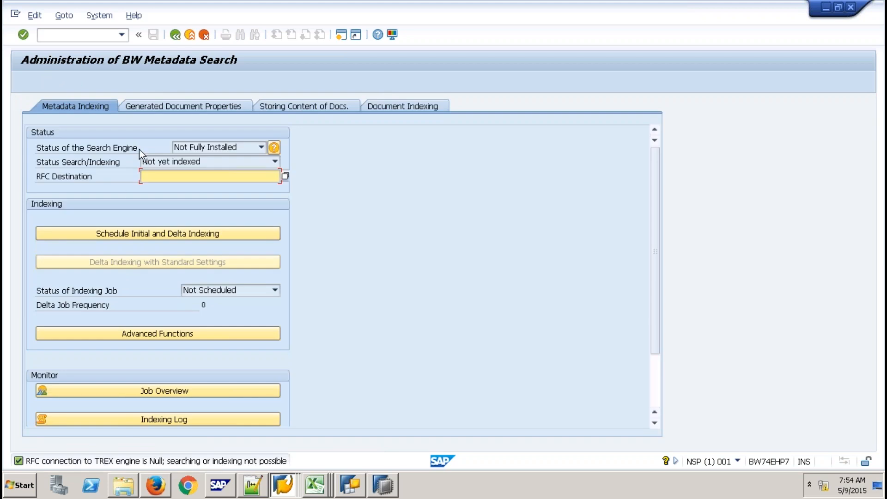
{"action": "left_click", "coordinate": [187, 35]}
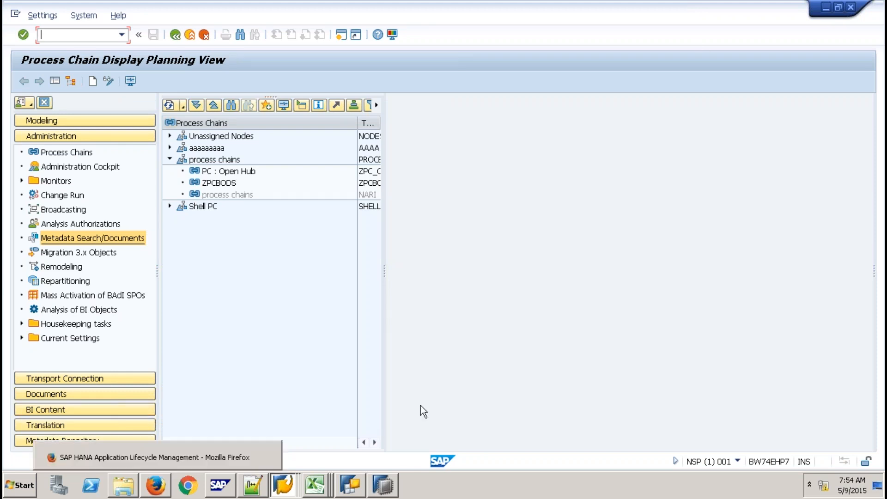
{"action": "mouse_move", "coordinate": [629, 6]}
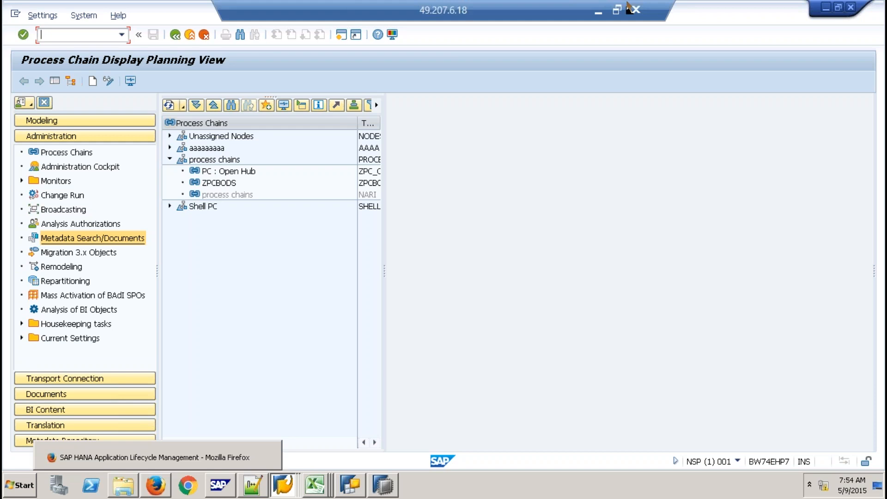
- In Notepad, delete one dash from the underline under the 'HANA Live' heading
{"action": "left_click", "coordinate": [595, 8]}
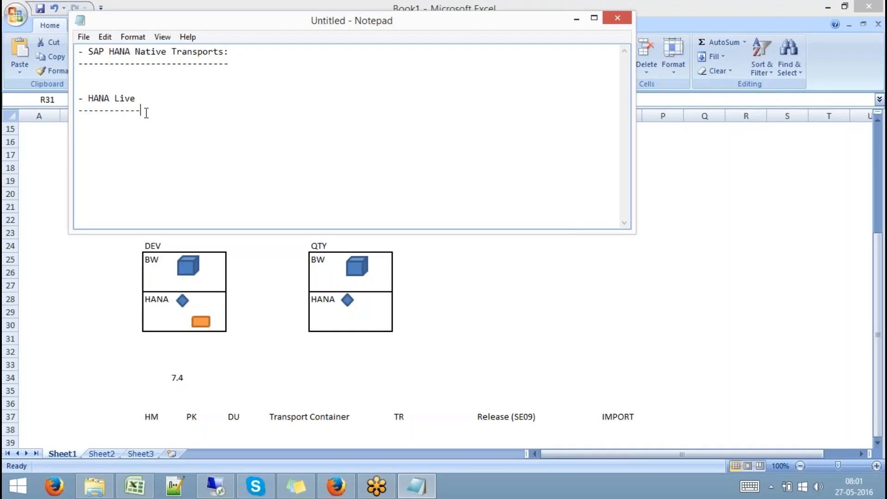
{"action": "left_click_drag", "start_coordinate": [146, 113], "coordinate": [61, 102]}
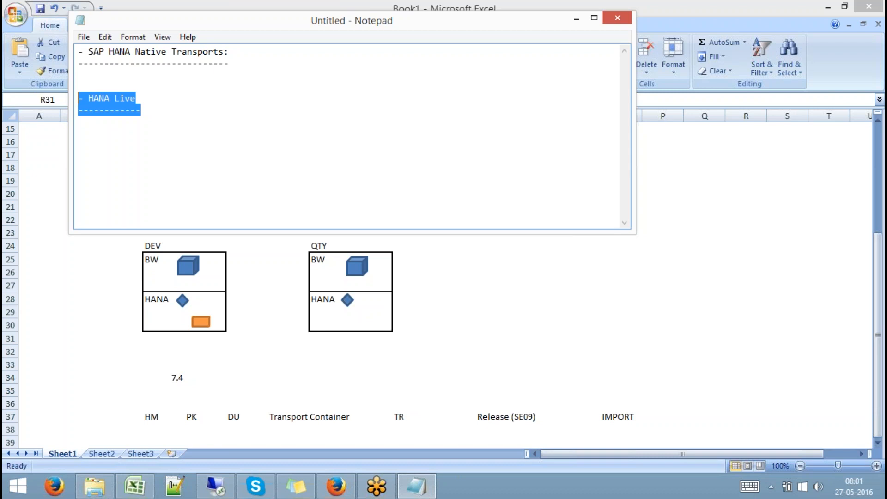
{"action": "left_click", "coordinate": [161, 157]}
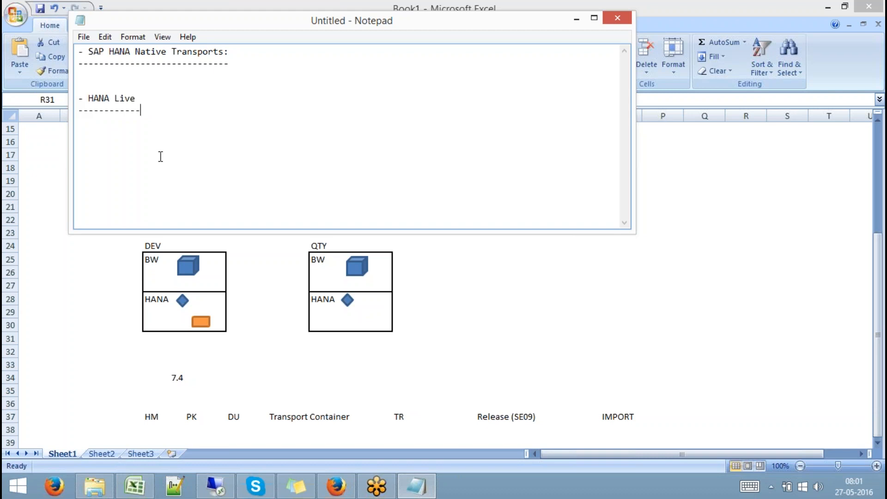
{"action": "key", "text": "BackSpace"}
{"action": "left_click_drag", "start_coordinate": [145, 112], "coordinate": [74, 100]}
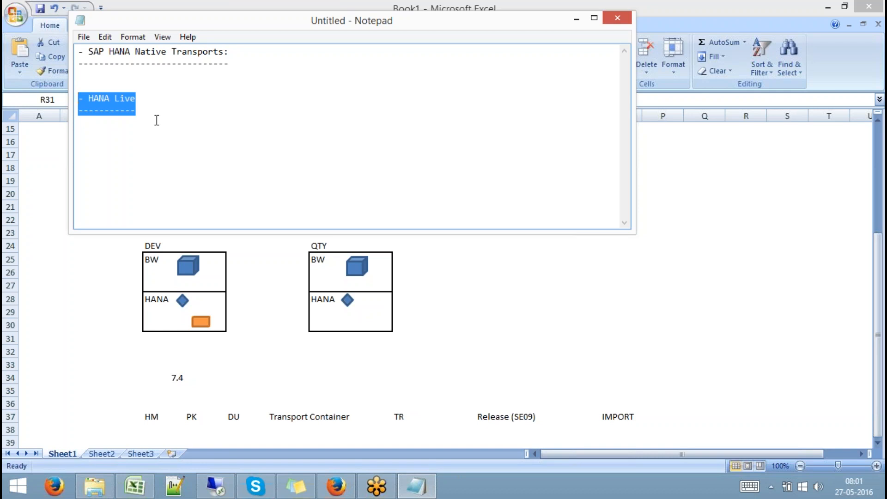
{"action": "left_click_drag", "start_coordinate": [141, 108], "coordinate": [62, 98]}
- Bring SAP HANA Studio's Modeler forward and page through the SP9 content packages to Q9ABAP
{"action": "left_click", "coordinate": [217, 486]}
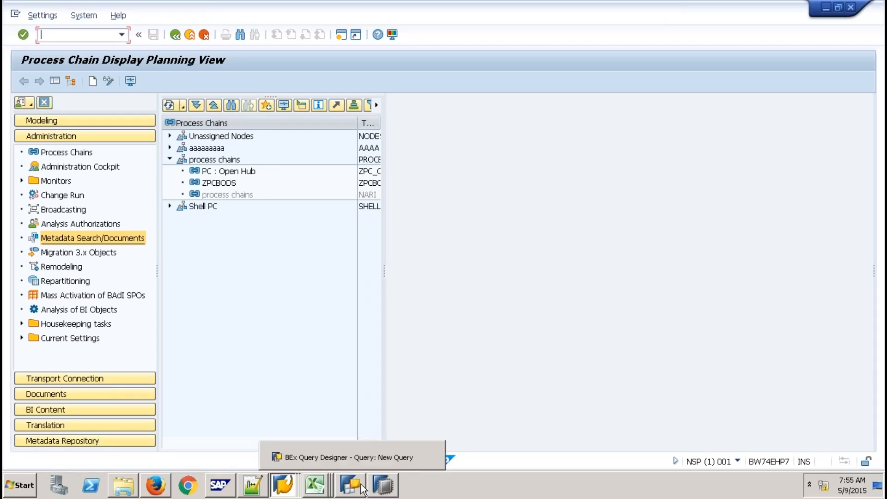
{"action": "left_click", "coordinate": [379, 488]}
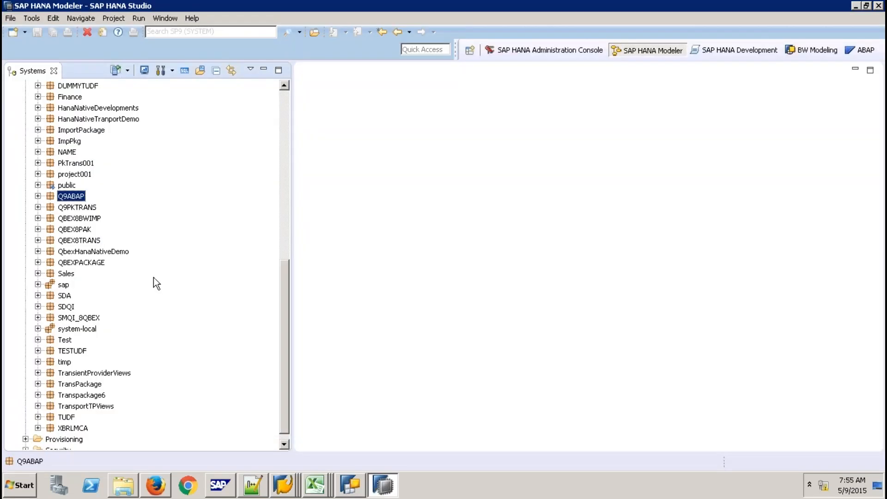
{"action": "left_click", "coordinate": [281, 226]}
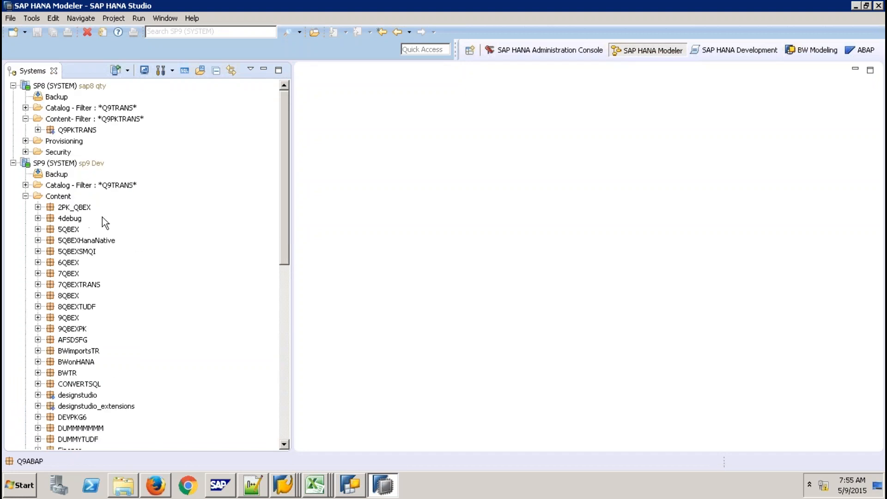
{"action": "left_click", "coordinate": [284, 352]}
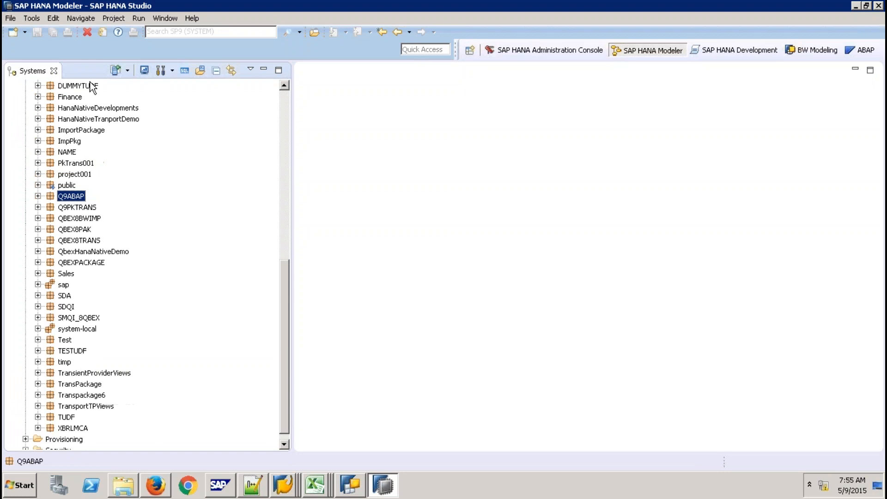
{"action": "left_click", "coordinate": [10, 18]}
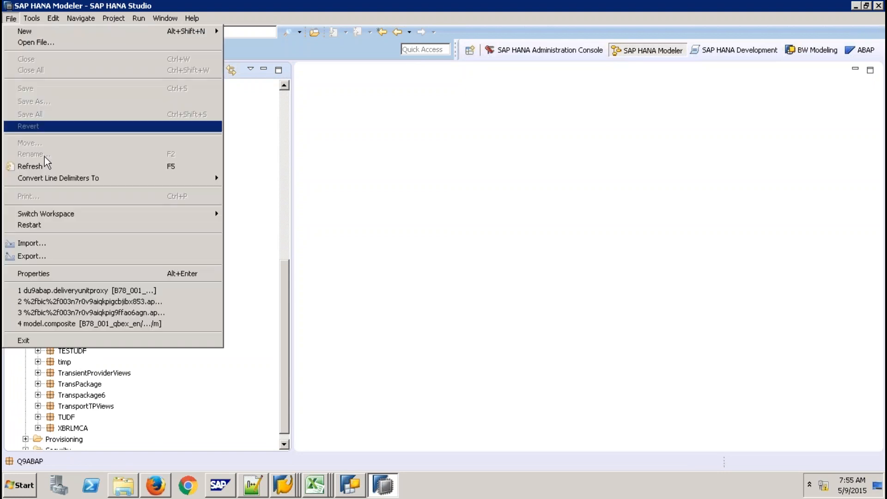
{"action": "left_click", "coordinate": [39, 245]}
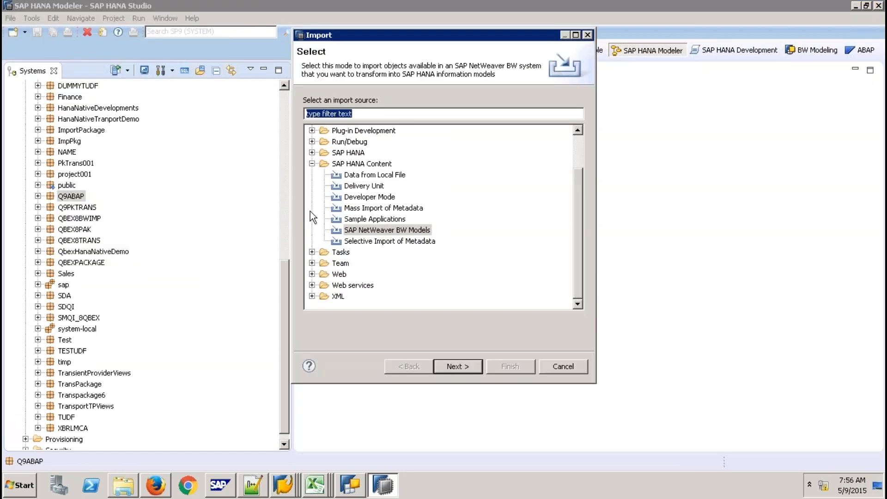
{"action": "left_click", "coordinate": [365, 186]}
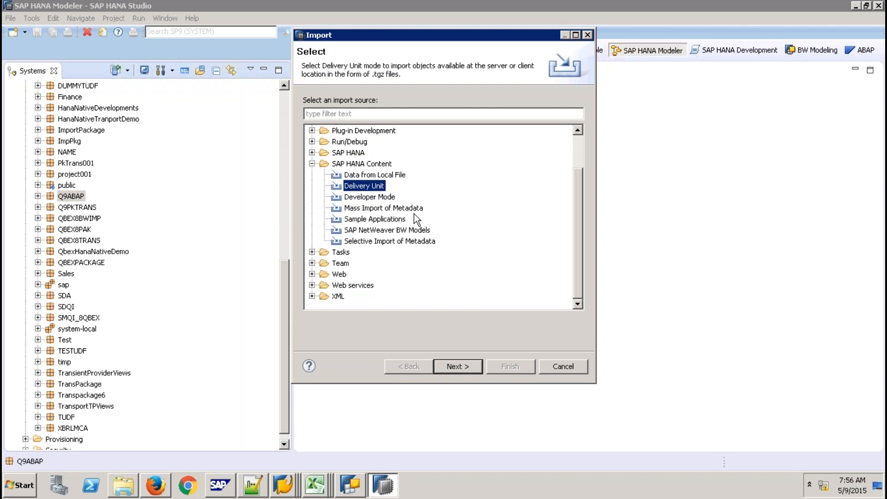
{"action": "left_click", "coordinate": [561, 366]}
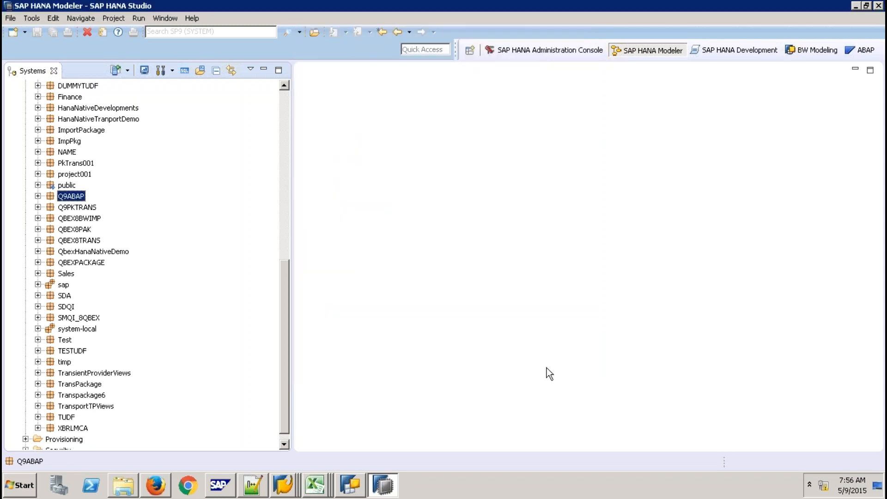
- Expand sap > hba > ecc > Calculation Views and scroll through the 1026 views listed
{"action": "left_click", "coordinate": [38, 285]}
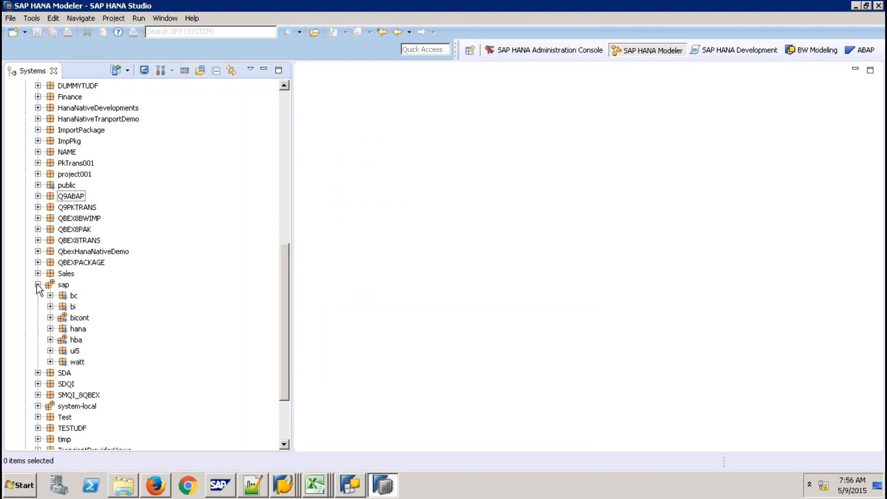
{"action": "left_click", "coordinate": [50, 340]}
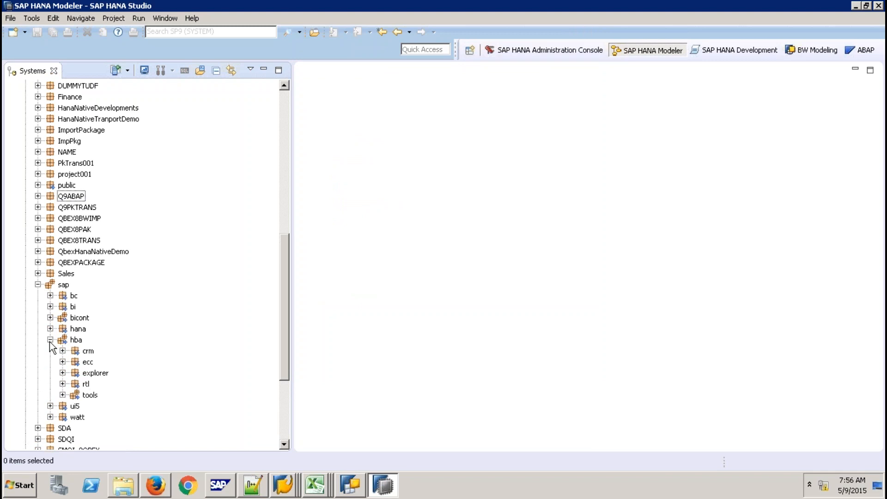
{"action": "left_click", "coordinate": [62, 361]}
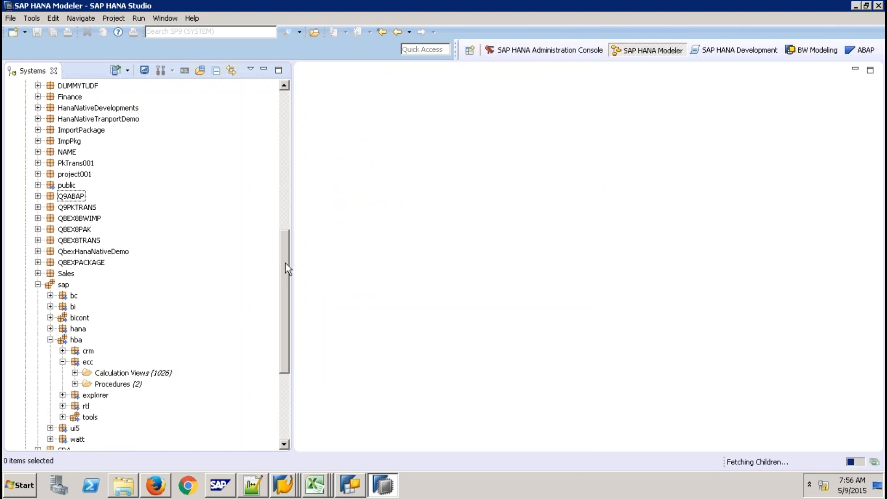
{"action": "left_click_drag", "start_coordinate": [285, 263], "coordinate": [282, 311]}
{"action": "left_click", "coordinate": [74, 251]}
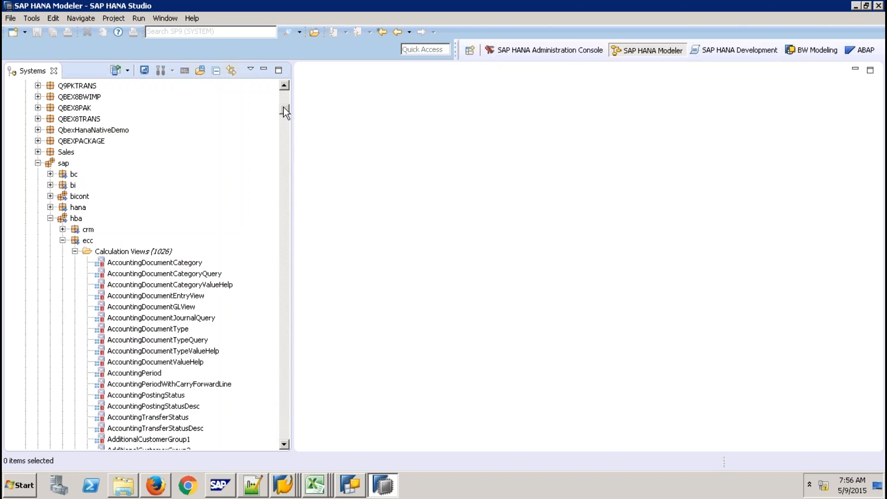
{"action": "left_click_drag", "start_coordinate": [284, 106], "coordinate": [287, 155]}
{"action": "left_click_drag", "start_coordinate": [287, 187], "coordinate": [282, 229]}
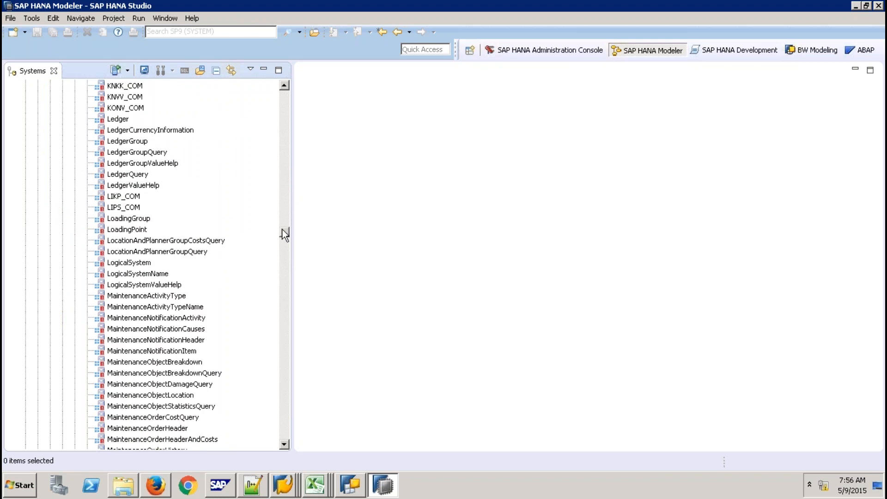
{"action": "scroll", "coordinate": [285, 235], "scroll_direction": "down", "scroll_amount": 1}
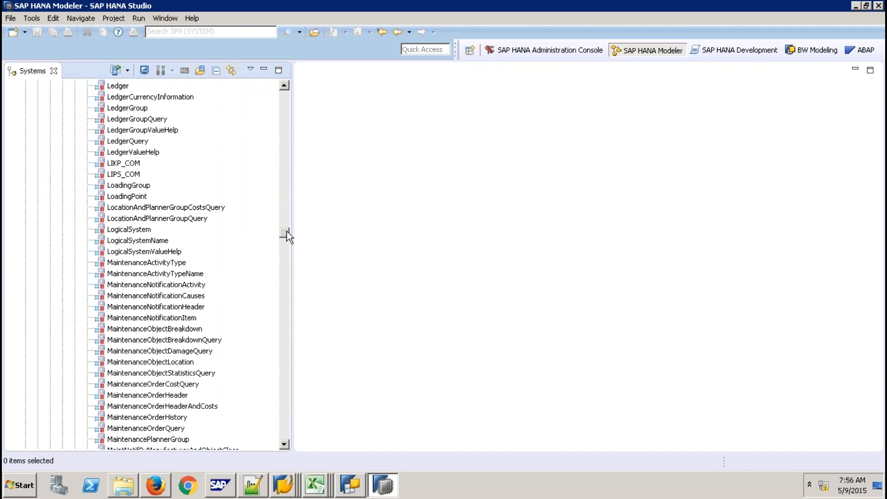
{"action": "left_click_drag", "start_coordinate": [286, 233], "coordinate": [251, 233]}
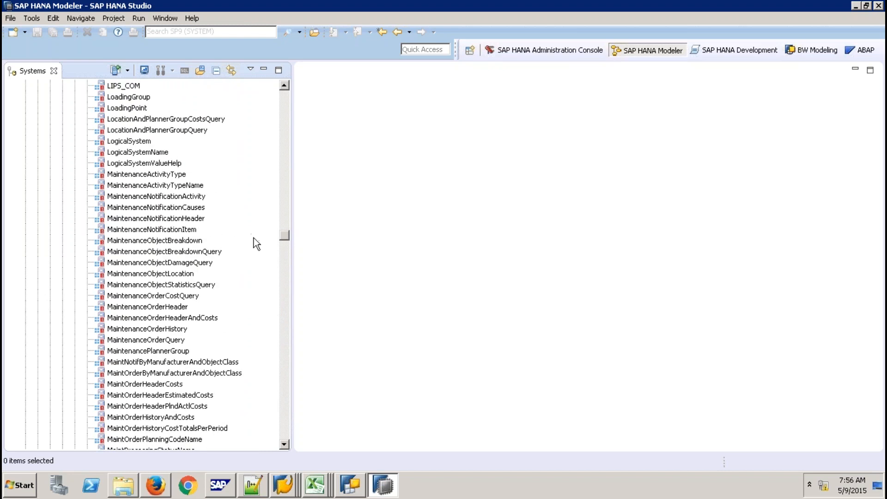
- Page down the ecc views to SalesOrderScheduleLine, SalesOrganization and SalesPriceActivationStatus
{"action": "left_click", "coordinate": [284, 336]}
{"action": "left_click", "coordinate": [284, 336]}
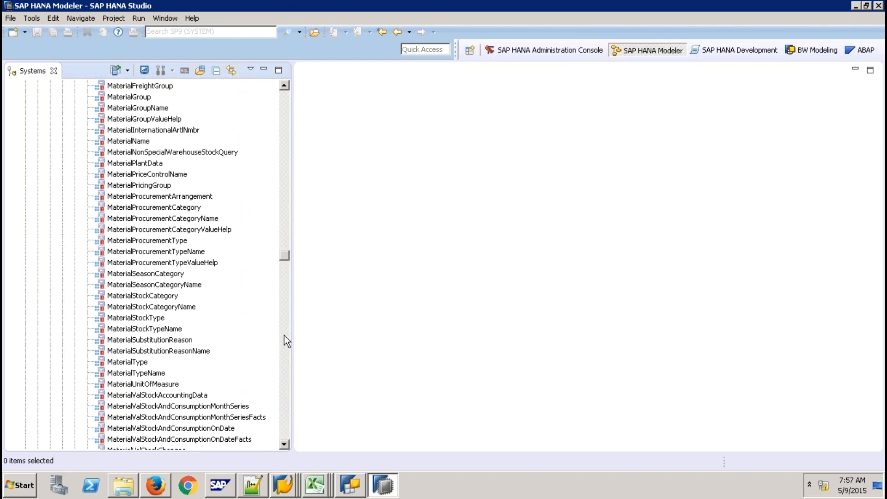
{"action": "left_click", "coordinate": [284, 336]}
{"action": "left_click", "coordinate": [284, 336]}
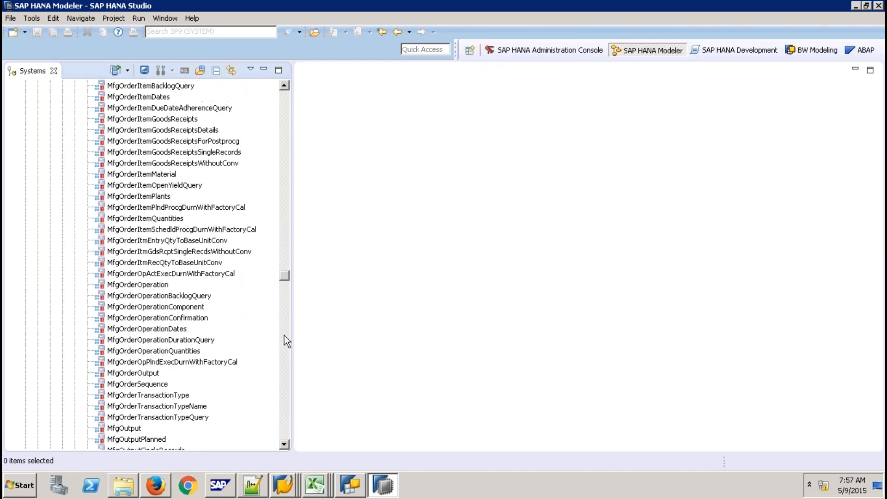
{"action": "left_click", "coordinate": [284, 335]}
{"action": "left_click", "coordinate": [284, 335]}
{"action": "left_click", "coordinate": [284, 336]}
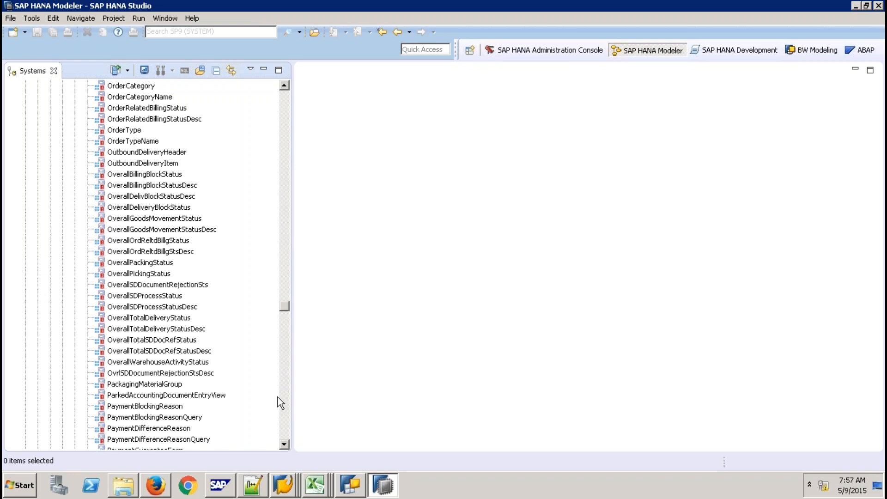
{"action": "left_click_drag", "start_coordinate": [285, 305], "coordinate": [286, 378]}
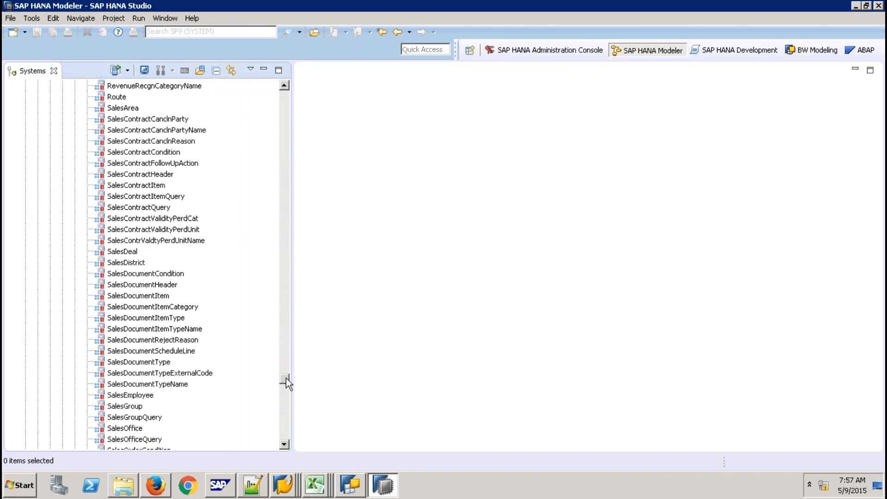
{"action": "left_click_drag", "start_coordinate": [287, 378], "coordinate": [286, 382]}
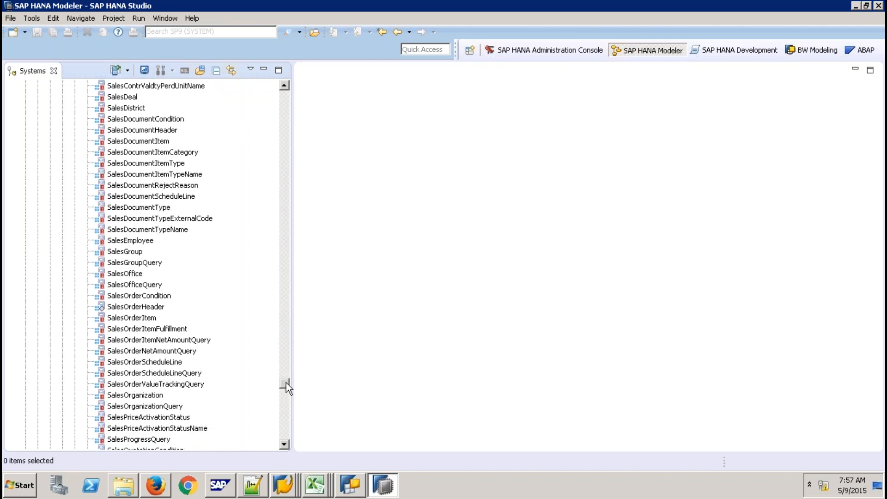
{"action": "double_click", "coordinate": [159, 307]}
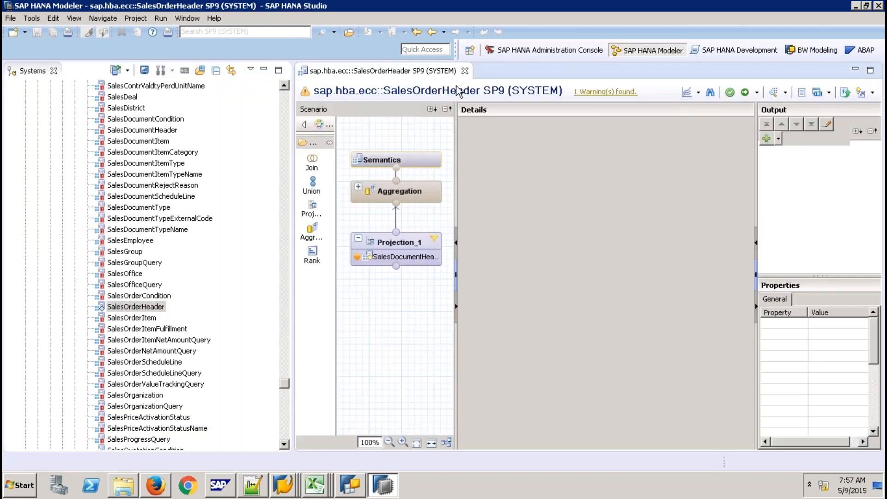
{"action": "left_click", "coordinate": [466, 70]}
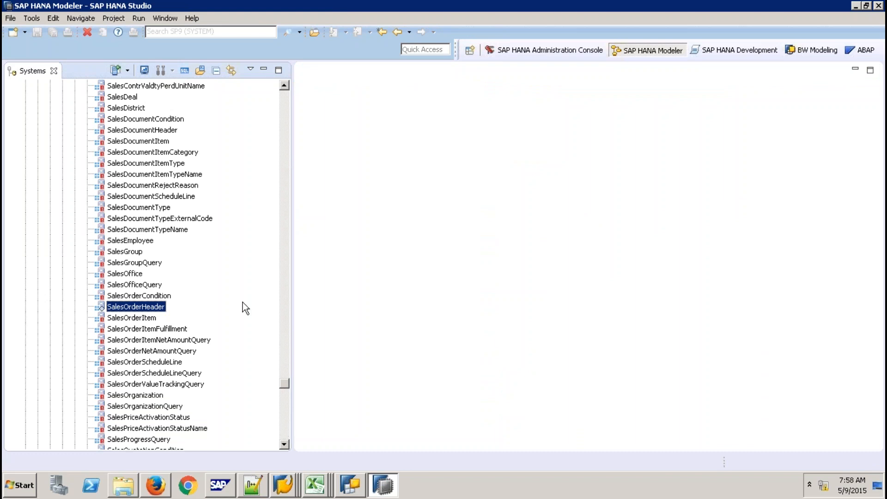
{"action": "left_click", "coordinate": [287, 445]}
{"action": "left_click", "coordinate": [287, 445]}
{"action": "left_click", "coordinate": [287, 446]}
{"action": "left_click", "coordinate": [287, 446]}
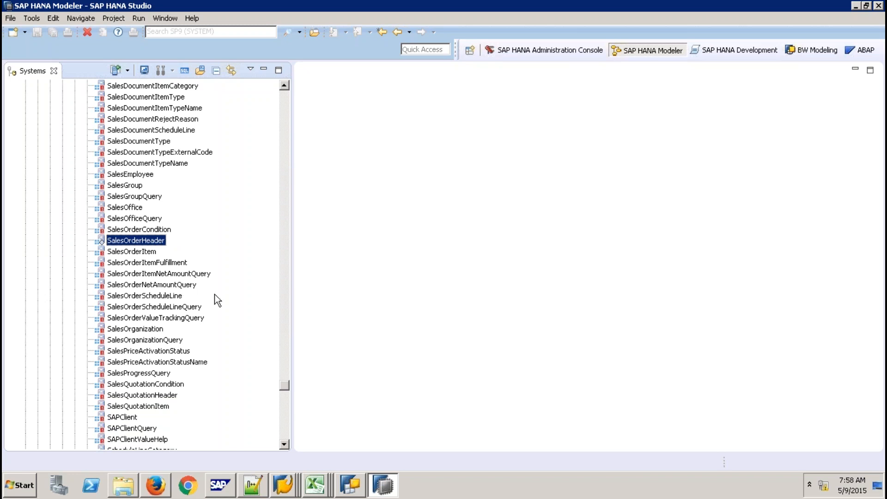
- Open the SalesOrderScheduleLineQuery calculation view and scroll its Scenario pane to the bottom
{"action": "double_click", "coordinate": [178, 307]}
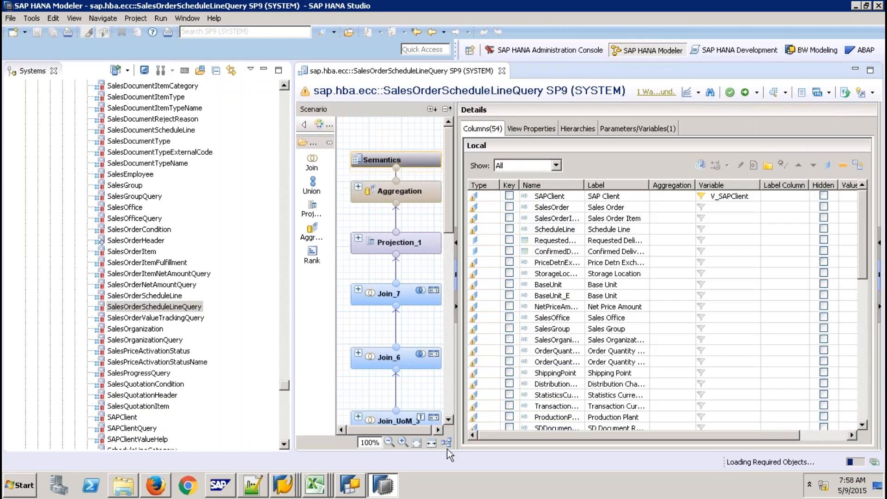
{"action": "left_click", "coordinate": [447, 442]}
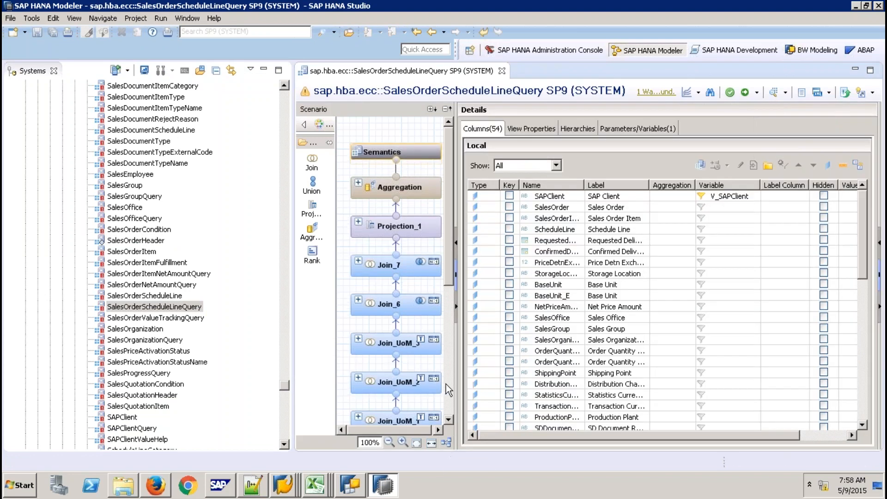
{"action": "left_click", "coordinate": [449, 384]}
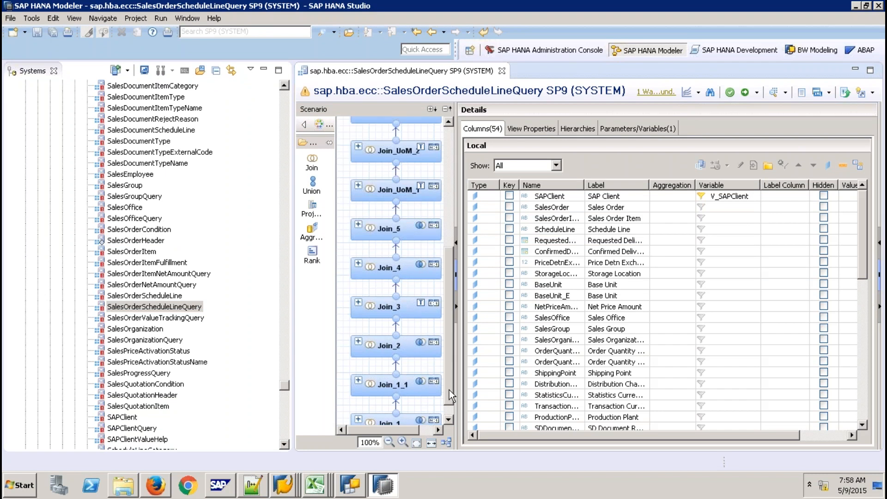
{"action": "left_click", "coordinate": [449, 390]}
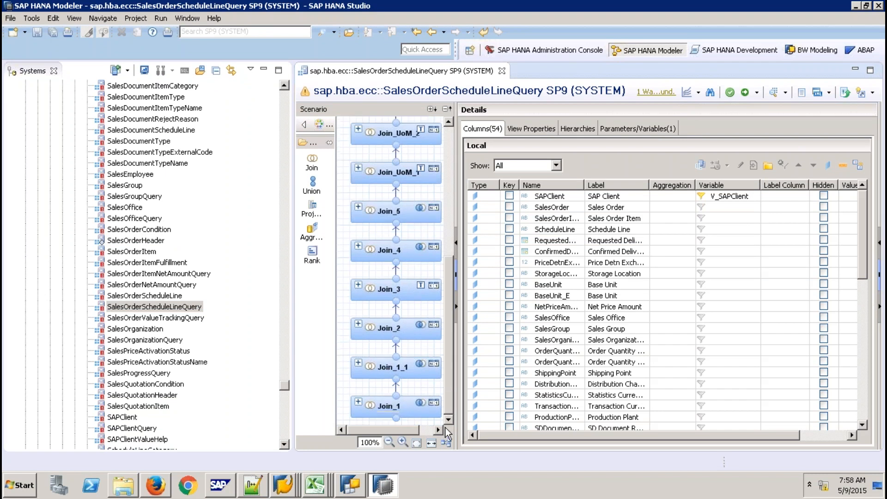
- Select Join_1 and scroll its details diagram right to the SalesDocumentType table
{"action": "left_click", "coordinate": [422, 406]}
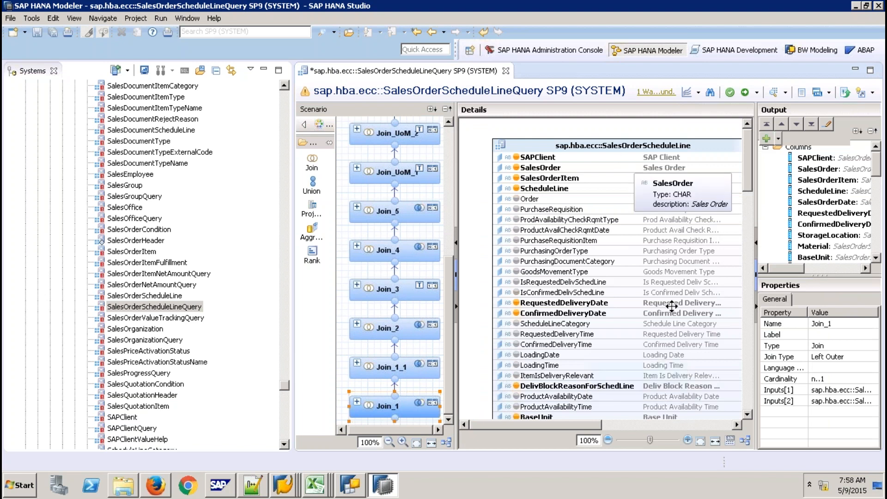
{"action": "left_click", "coordinate": [662, 424]}
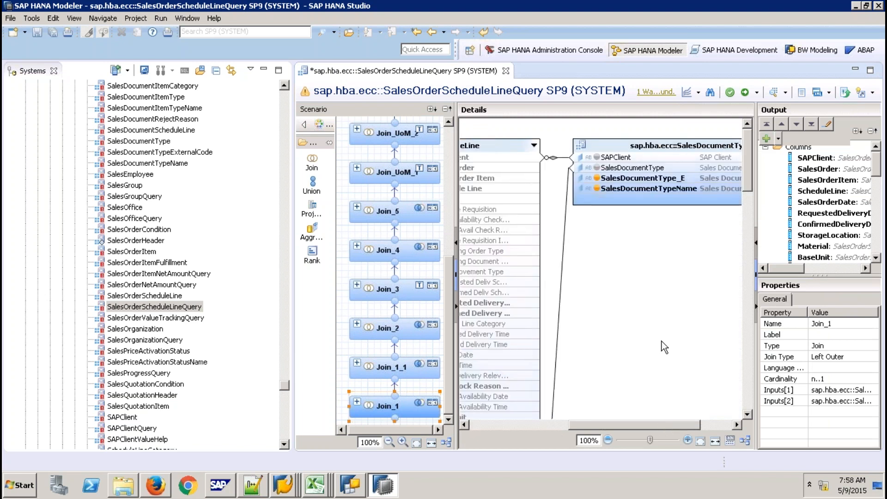
{"action": "left_click", "coordinate": [716, 424]}
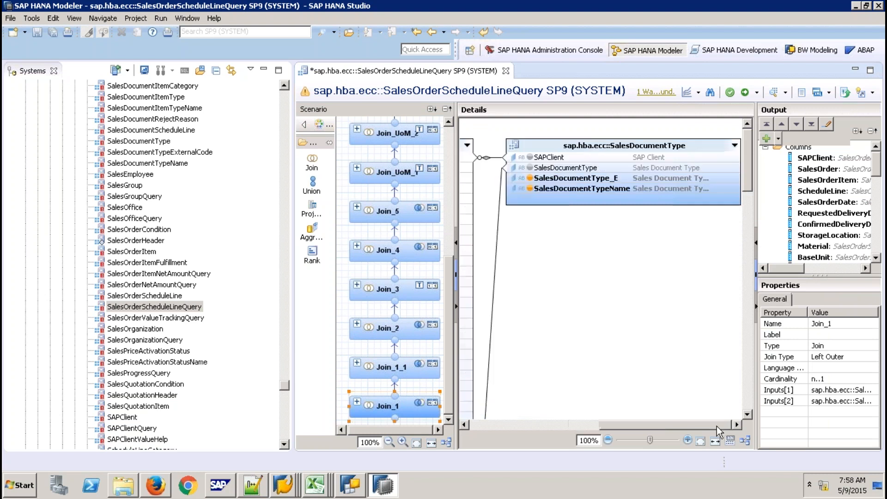
- Inspect SalesOrderScheduleLine's Projection_1, then SalesDocumentScheduleLine's Join_1 left outer join reading VBEP_COM
{"action": "double_click", "coordinate": [184, 295]}
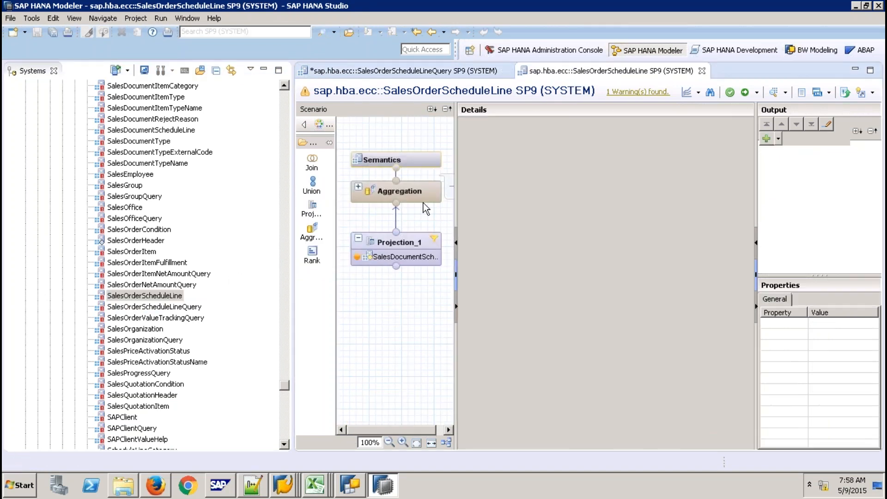
{"action": "left_click", "coordinate": [416, 240]}
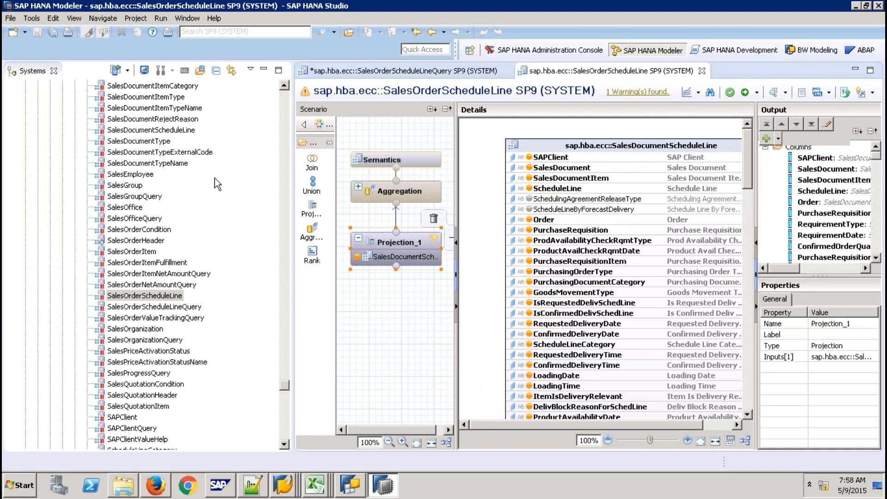
{"action": "left_click", "coordinate": [182, 131]}
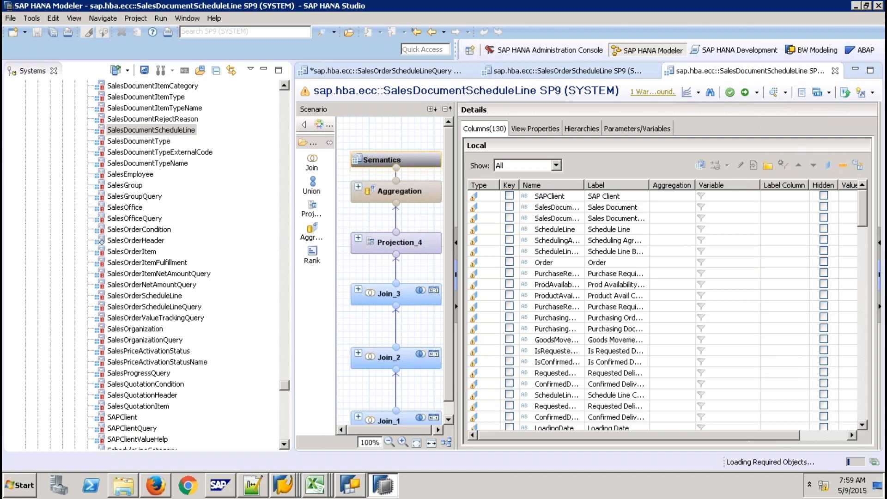
{"action": "scroll", "coordinate": [439, 412], "scroll_direction": "down", "scroll_amount": 1}
{"action": "left_click", "coordinate": [438, 411]}
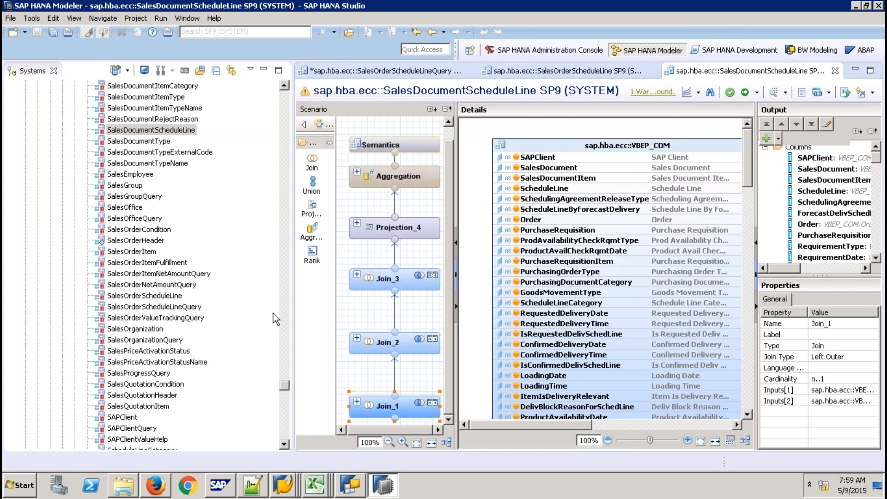
{"action": "left_click_drag", "start_coordinate": [284, 387], "coordinate": [284, 418]}
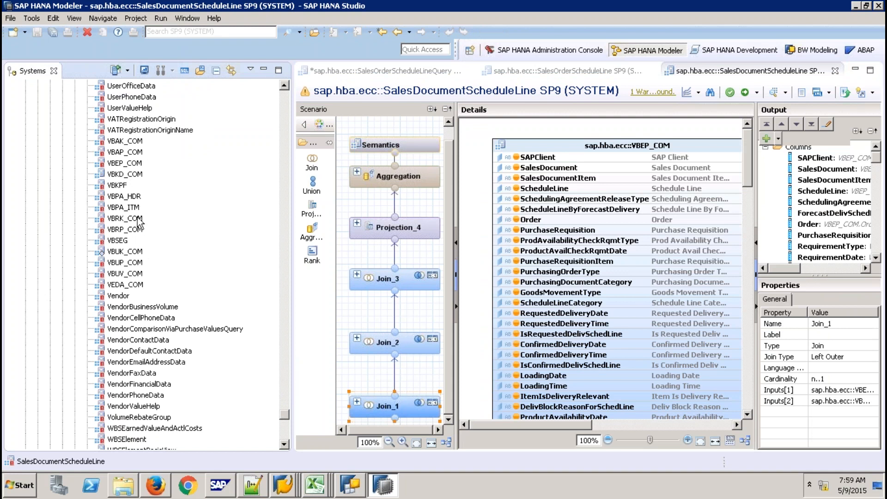
- Open the VBEP_COM view and check that Projection_1 reads the SAP_ECC table VBEP
{"action": "double_click", "coordinate": [125, 163]}
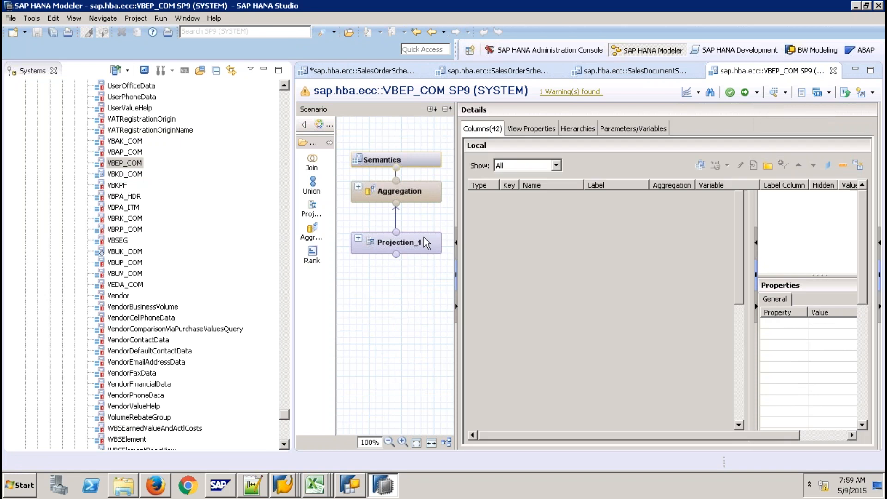
{"action": "left_click", "coordinate": [424, 237]}
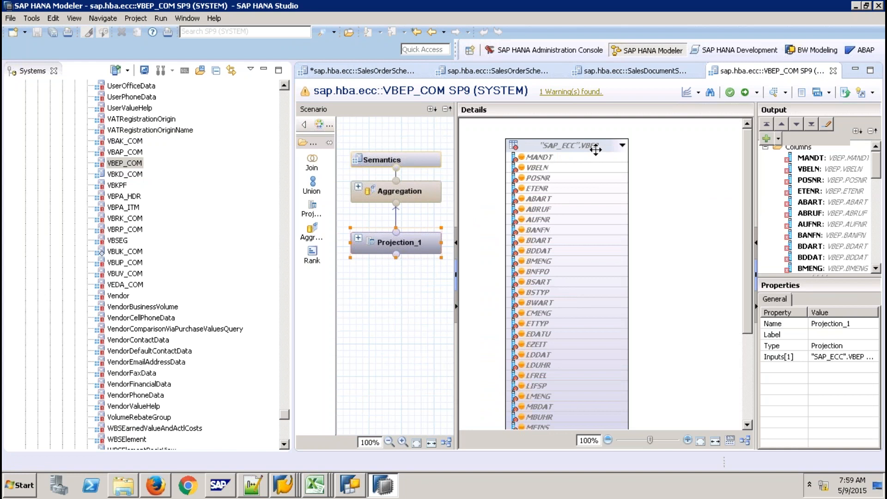
- In Firefox, load sapqbex:8001 and choose the SAP HANA Live Browser suggestion
{"action": "left_click", "coordinate": [162, 486]}
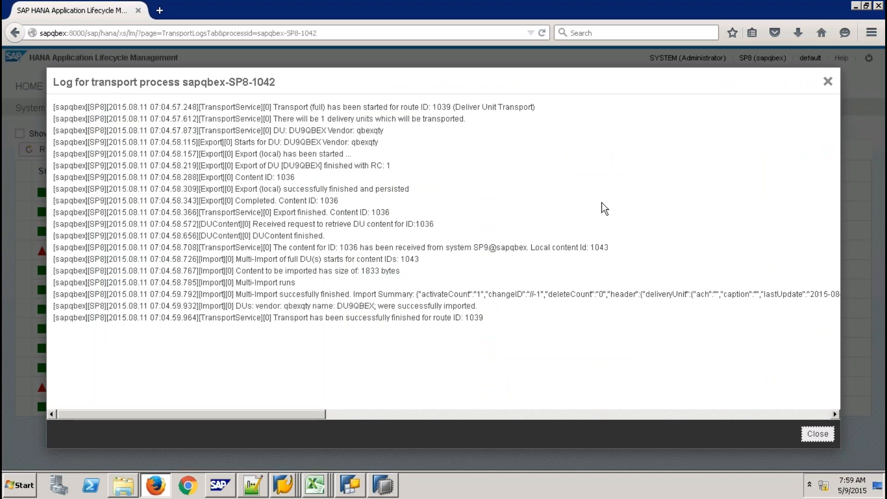
{"action": "left_click", "coordinate": [270, 33]}
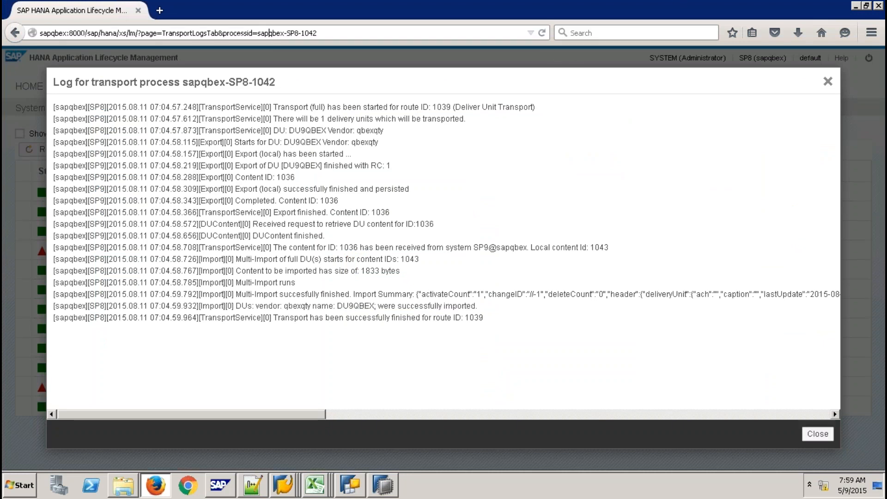
{"action": "type", "text": "sapq"}
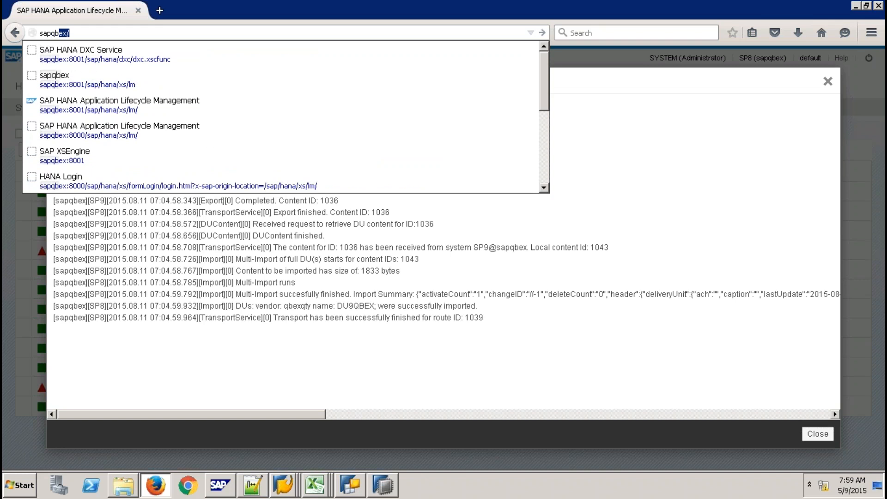
{"action": "type", "text": "b"}
{"action": "key", "text": "End"}
{"action": "type", "text": ":800"}
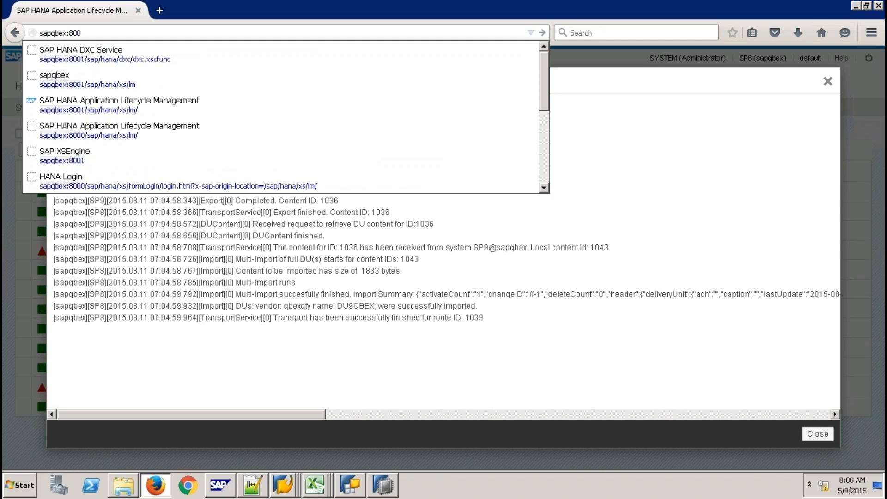
{"action": "type", "text": "1"}
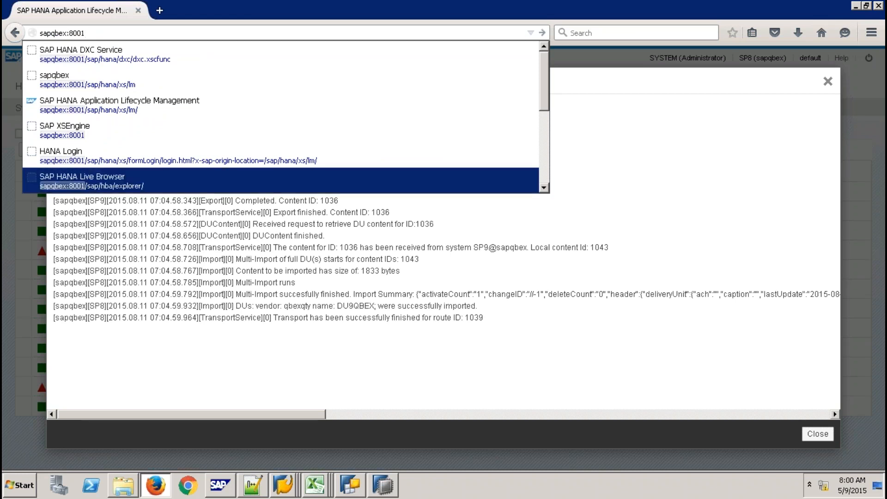
{"action": "left_click", "coordinate": [114, 177]}
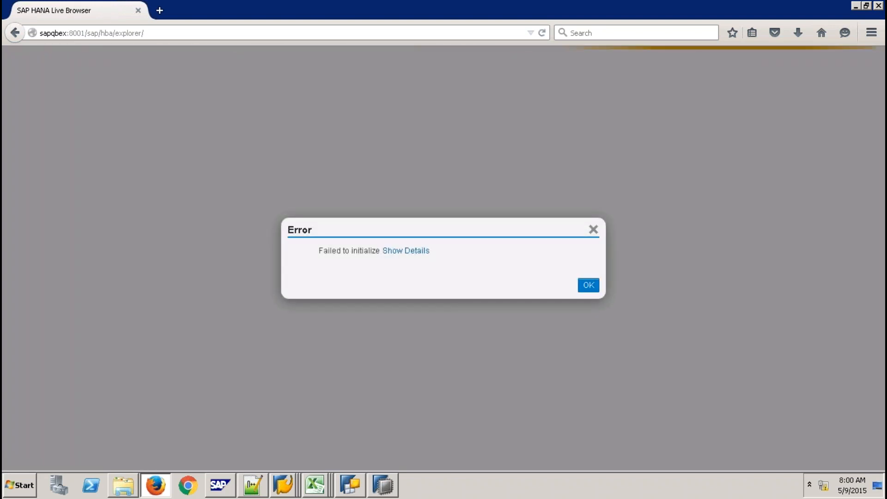
- Dismiss the 'Failed to initialize' error, reload the Live Browser page, and return to HANA Studio
{"action": "left_click", "coordinate": [586, 283]}
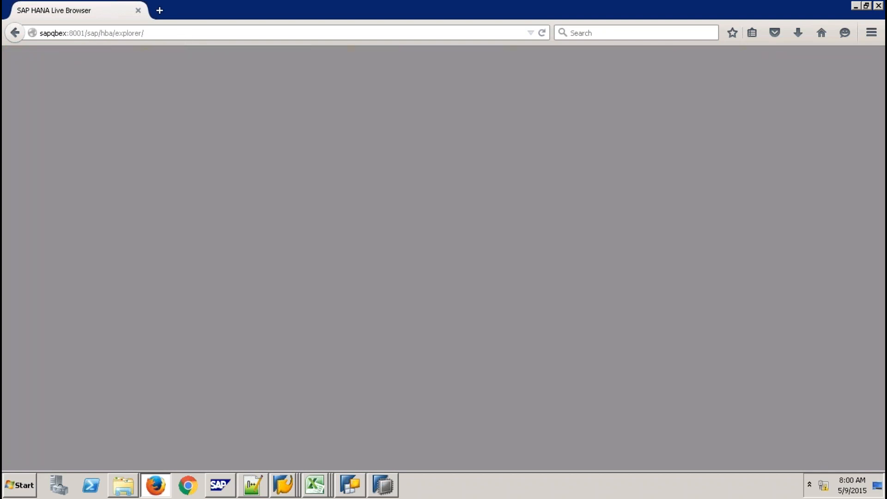
{"action": "left_click", "coordinate": [93, 33]}
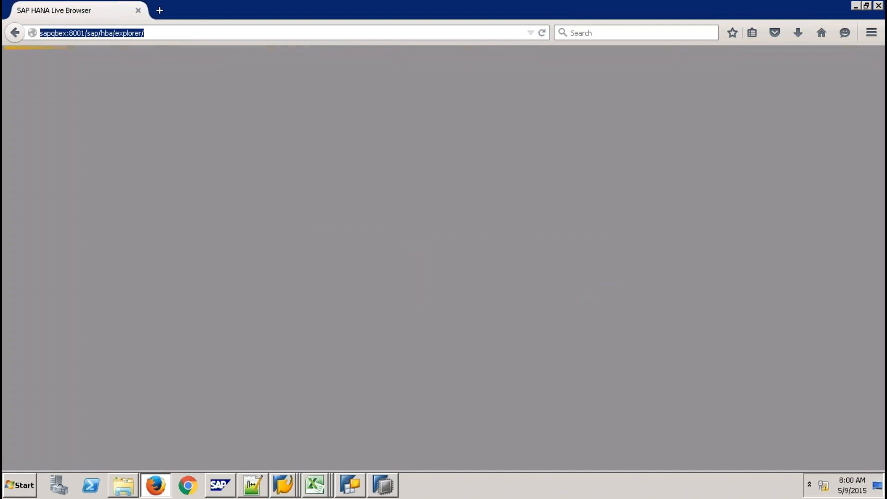
{"action": "key", "text": "Return"}
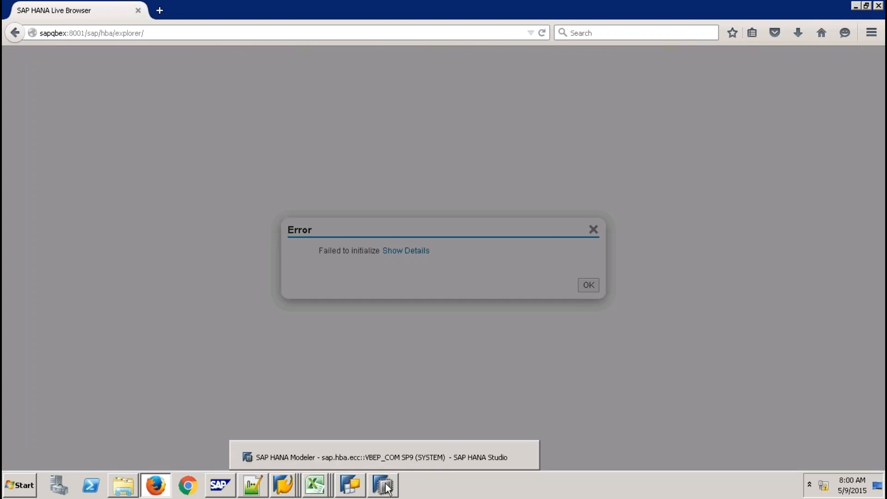
{"action": "left_click", "coordinate": [384, 485]}
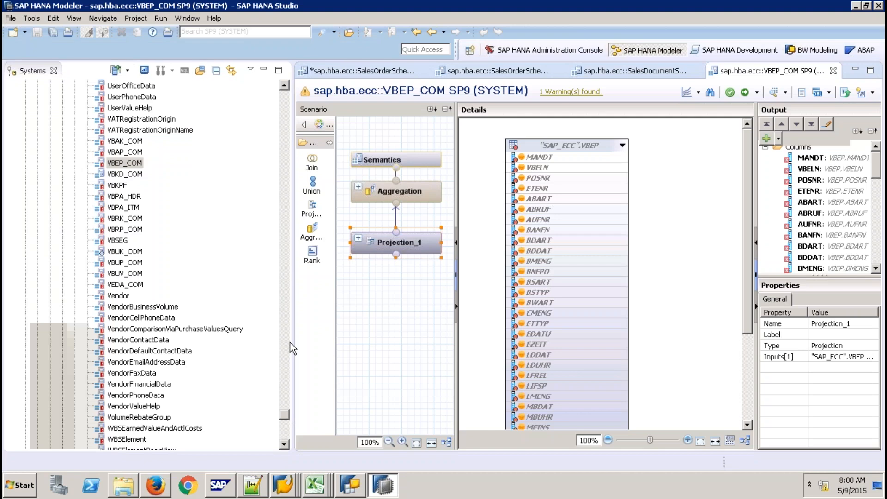
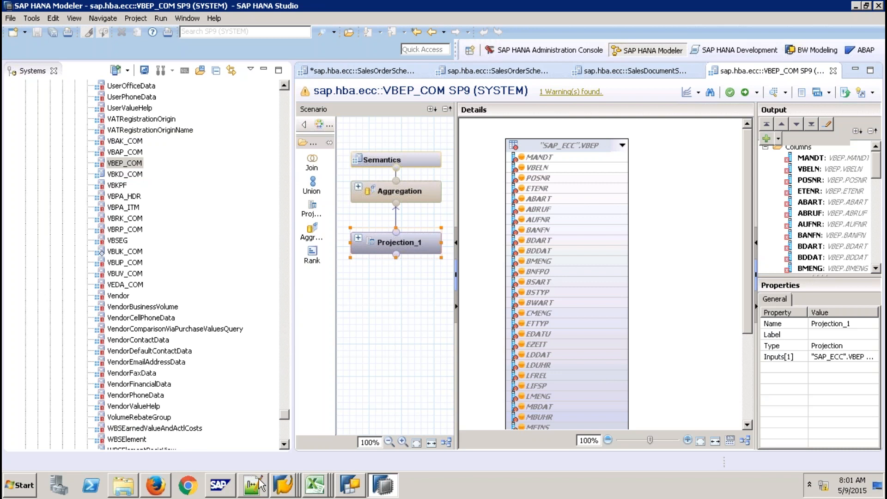
- Compare the SalesDocumentScheduleLine, SalesOrderScheduleLineQuery and SalesOrderScheduleLine views with VBEP_COM in HANA Studio
{"action": "left_click", "coordinate": [163, 487]}
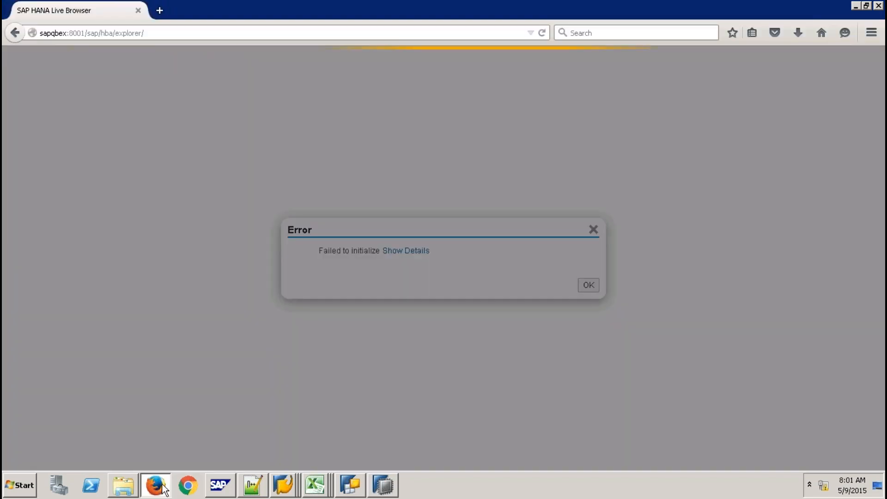
{"action": "left_click", "coordinate": [383, 484]}
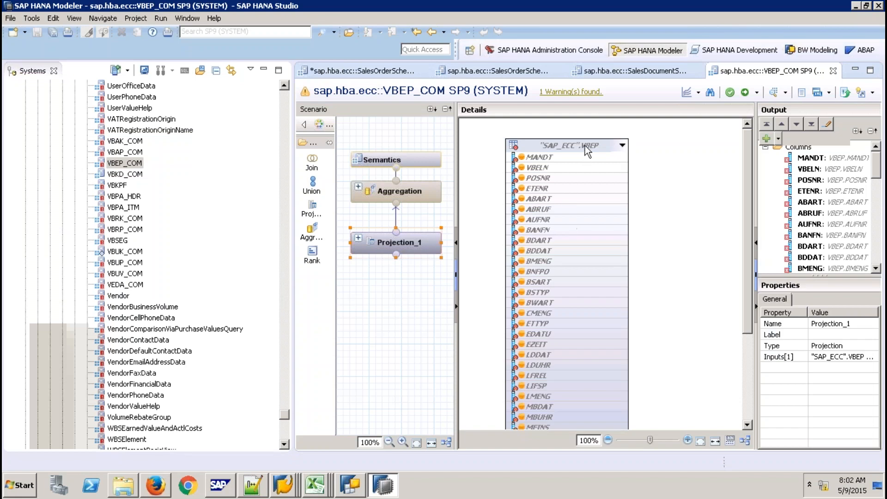
{"action": "left_click", "coordinate": [623, 73]}
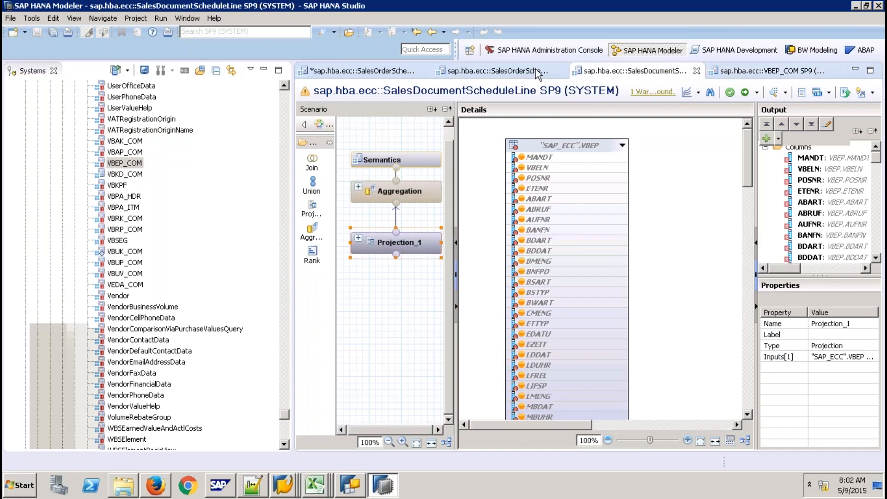
{"action": "left_click", "coordinate": [389, 73]}
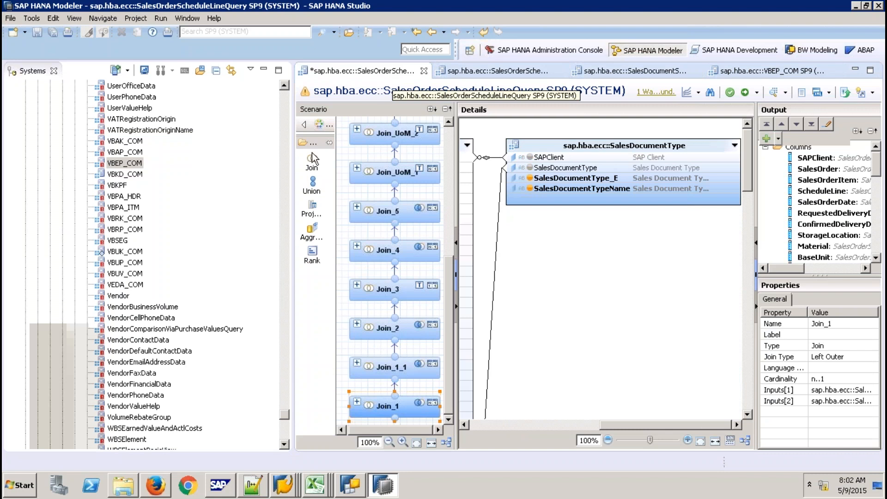
{"action": "left_click", "coordinate": [534, 73]}
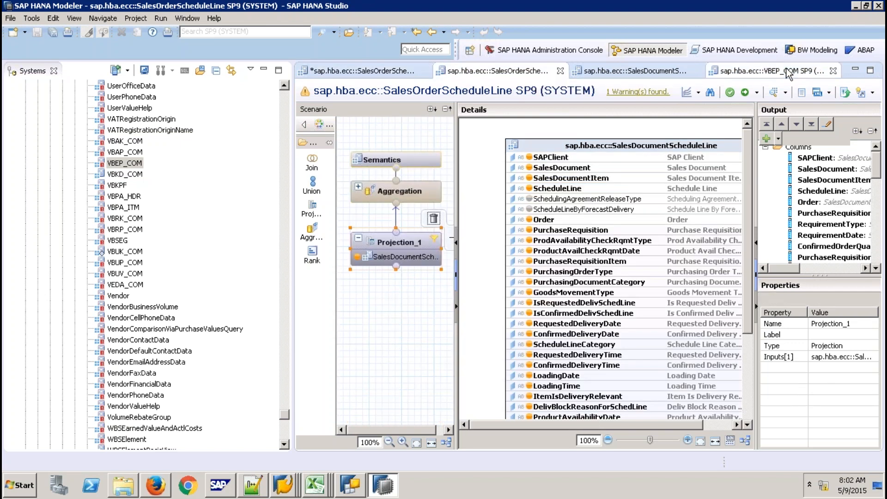
{"action": "left_click", "coordinate": [789, 73]}
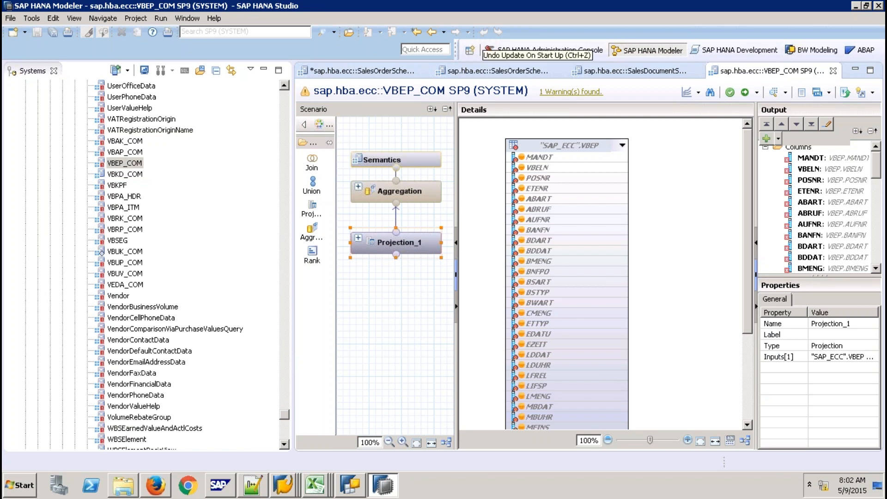
{"action": "left_click", "coordinate": [287, 102]}
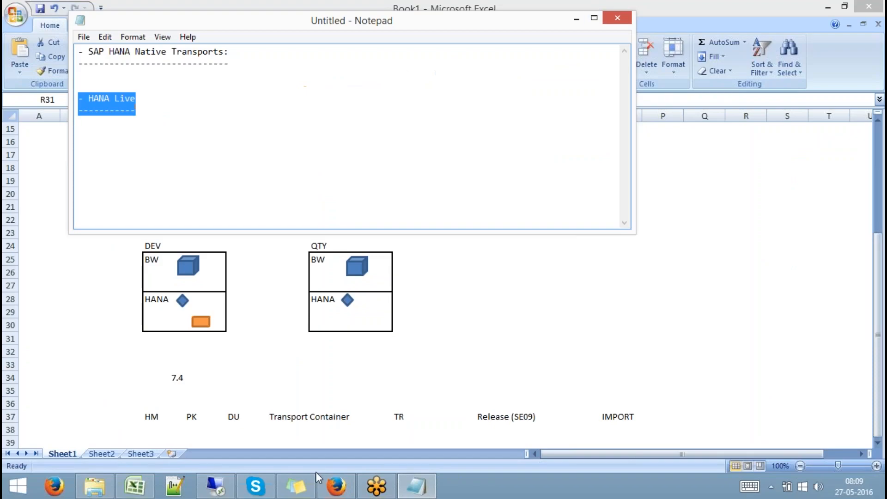
- Open service.sap.com in a new Firefox tab
{"action": "left_click", "coordinate": [337, 484]}
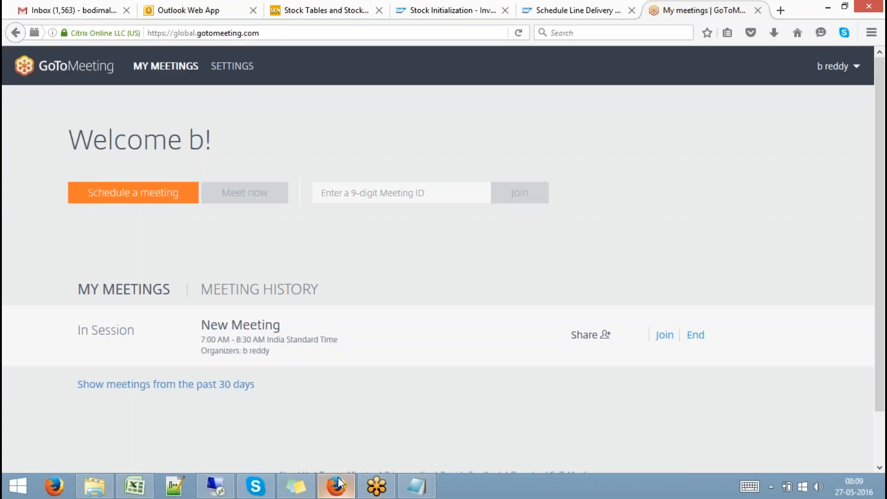
{"action": "left_click", "coordinate": [784, 11]}
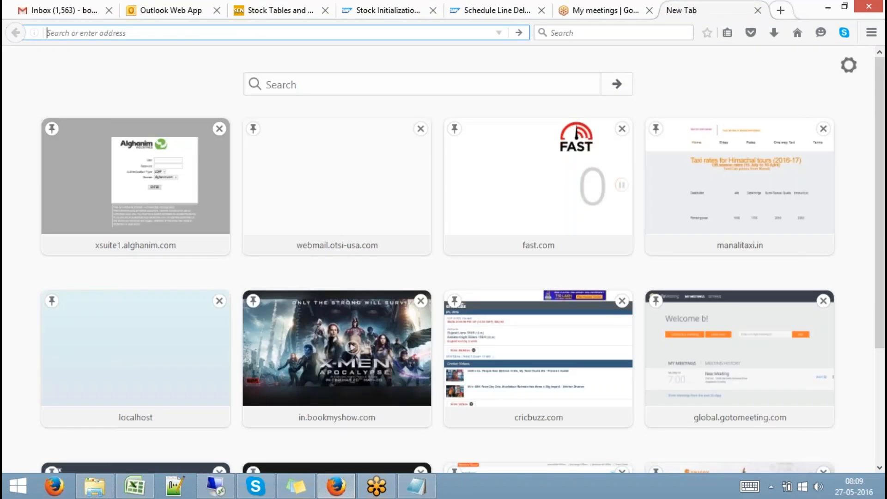
{"action": "type", "text": "service.sap.com/"}
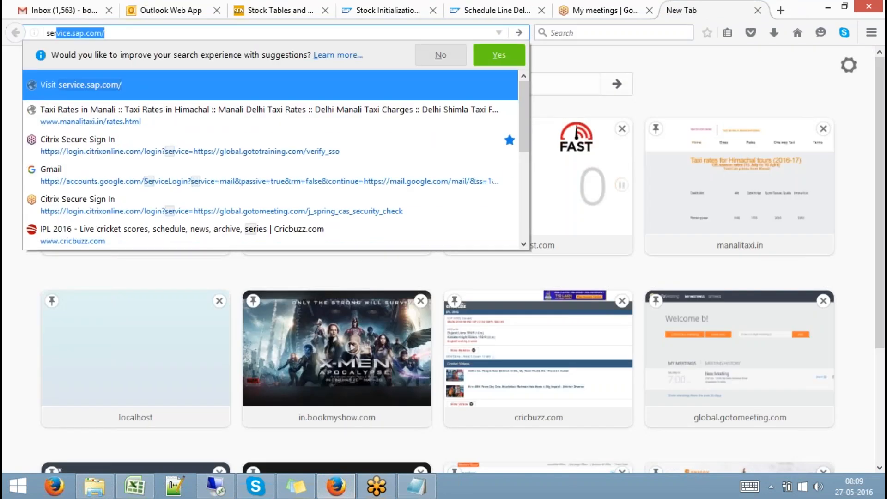
{"action": "left_click", "coordinate": [476, 87]}
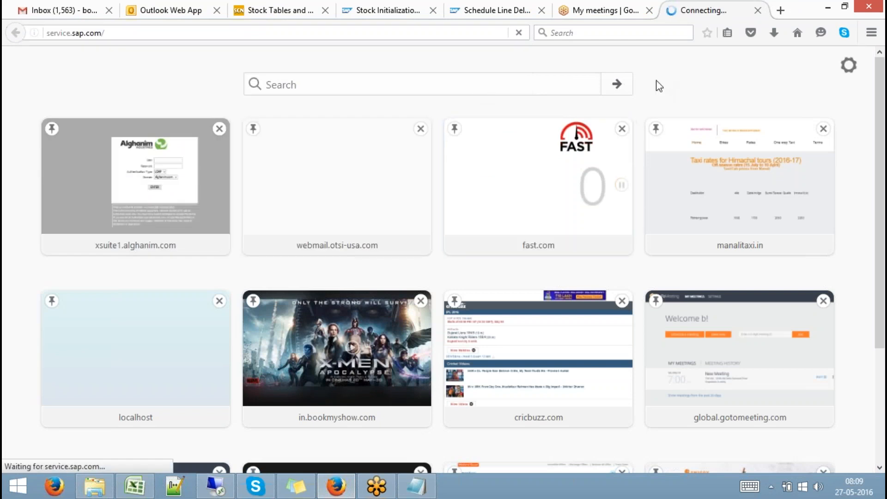
- Copy the saved user ID from the sticky notes and follow the new Support Launchpad link
{"action": "left_click", "coordinate": [296, 486]}
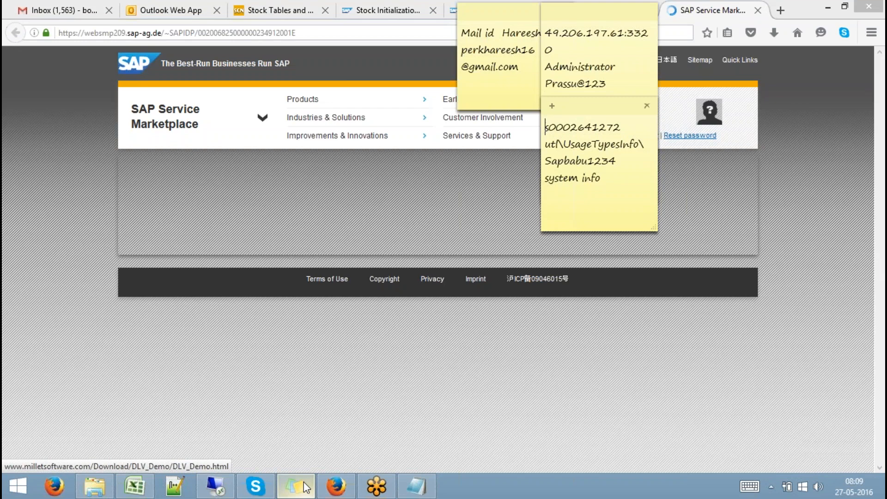
{"action": "left_click", "coordinate": [624, 126]}
{"action": "left_click_drag", "start_coordinate": [625, 126], "coordinate": [542, 128]}
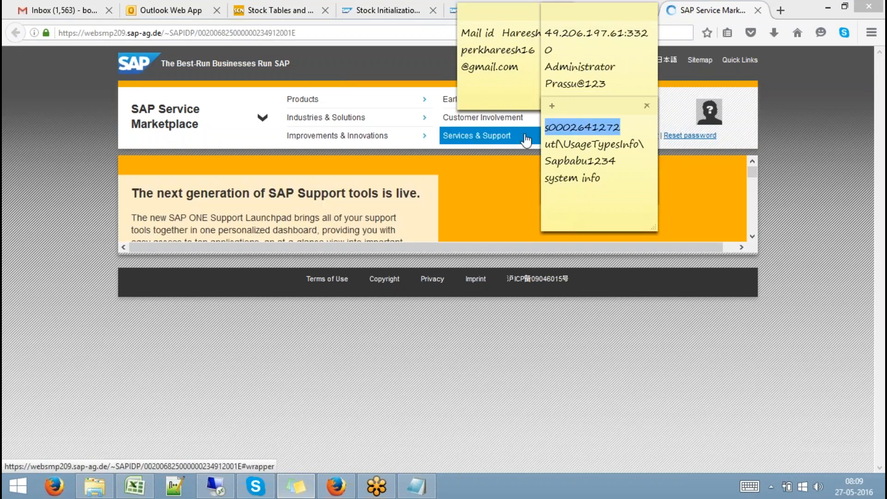
{"action": "left_click", "coordinate": [297, 360]}
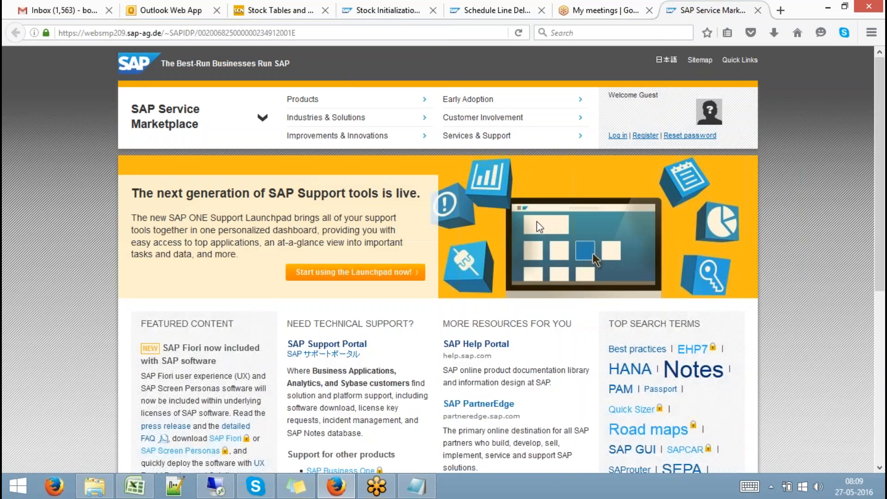
{"action": "left_click", "coordinate": [592, 253]}
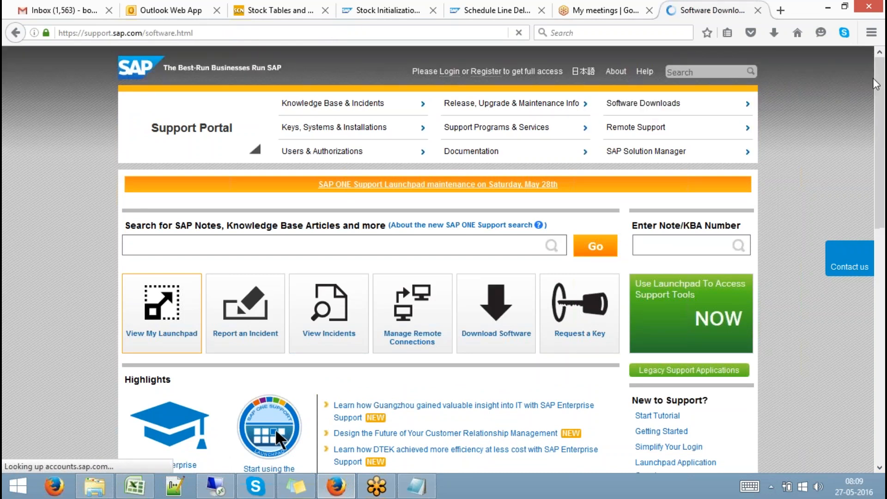
- Go to Support Packages and Patches, open the Software Downloads tile, and switch to the launchpad tab
{"action": "scroll", "coordinate": [881, 92], "scroll_direction": "down", "scroll_amount": 3}
{"action": "left_click_drag", "start_coordinate": [881, 92], "coordinate": [883, 144]}
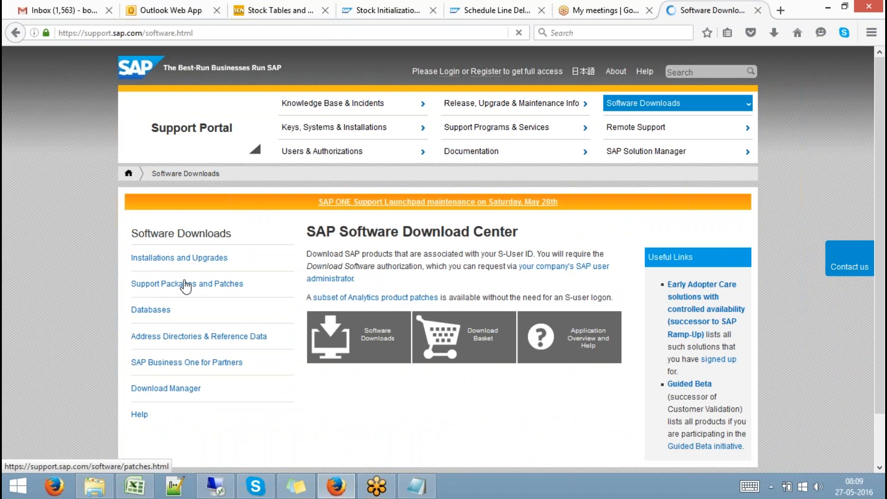
{"action": "left_click", "coordinate": [186, 284]}
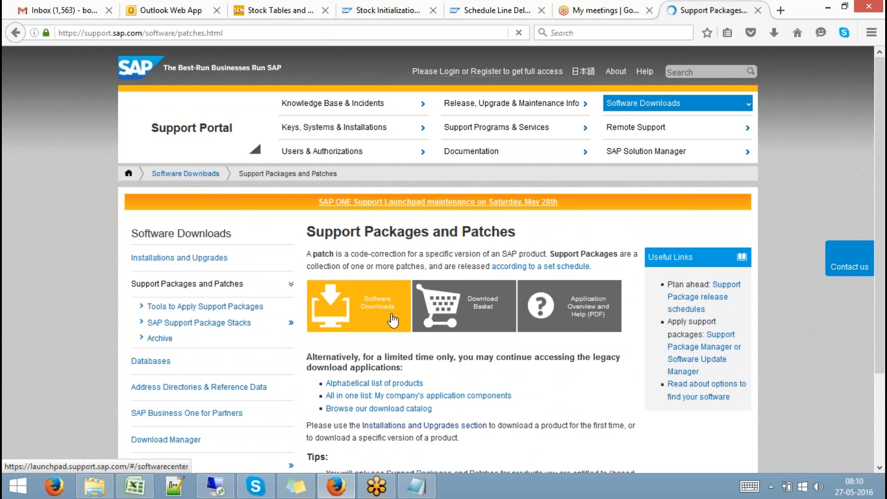
{"action": "left_click", "coordinate": [392, 319]}
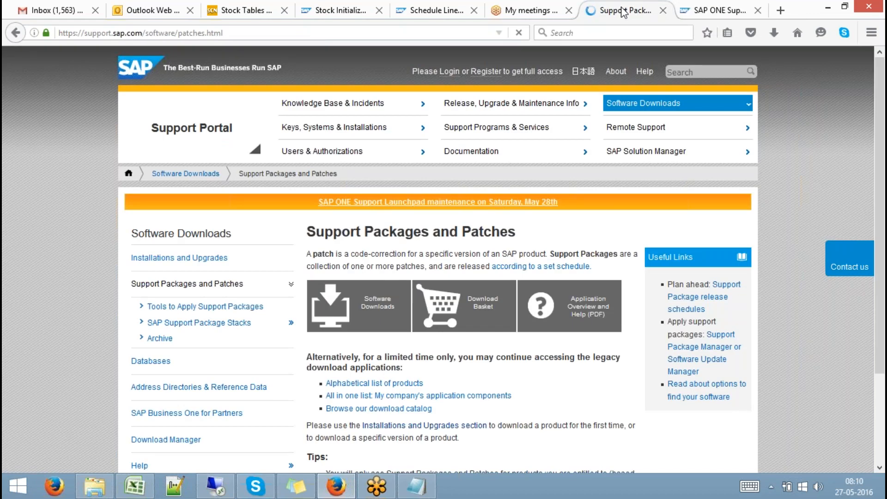
{"action": "left_click", "coordinate": [707, 10]}
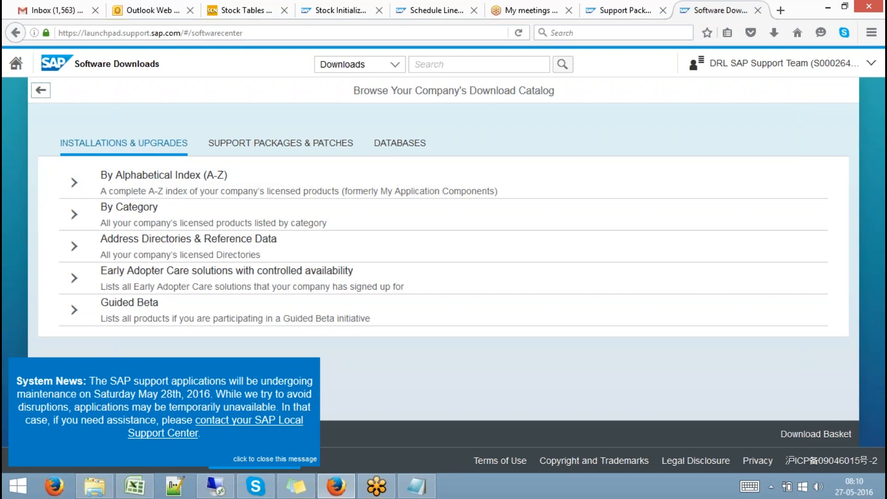
- Expand the alphabetical index of licensed products and open the products starting with H
{"action": "left_click", "coordinate": [144, 171]}
{"action": "left_click", "coordinate": [73, 184]}
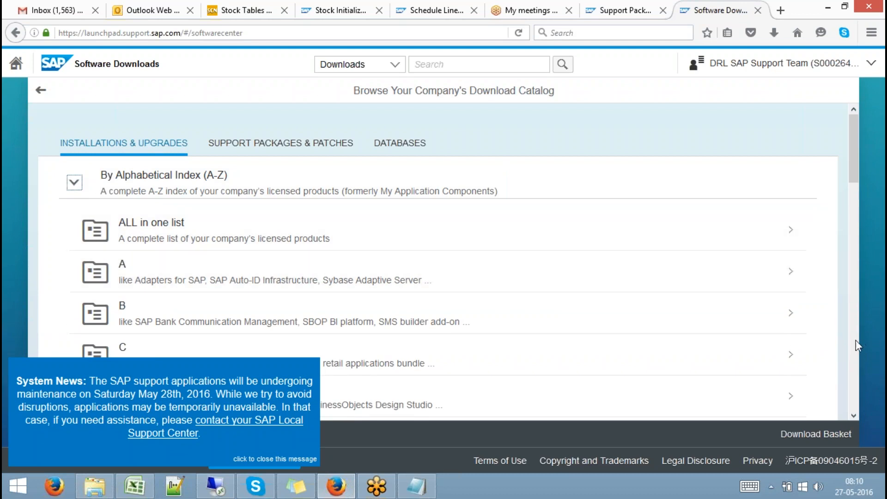
{"action": "scroll", "coordinate": [856, 340], "scroll_direction": "down", "scroll_amount": 6}
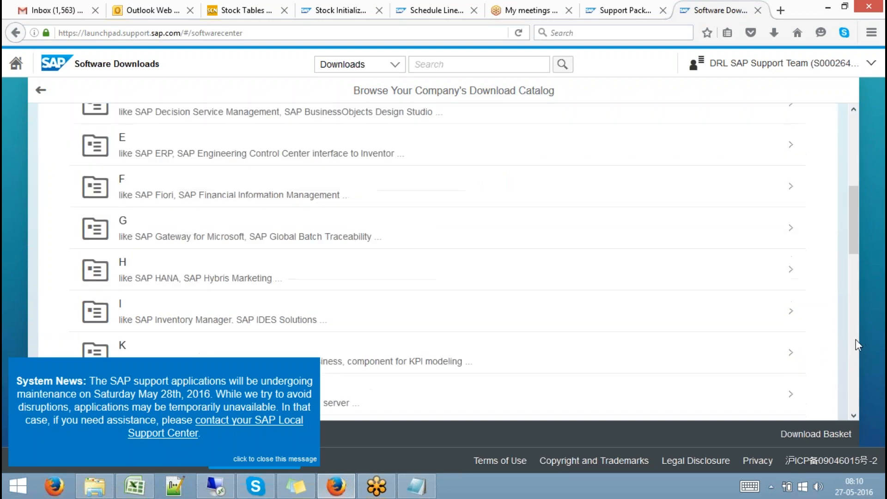
{"action": "left_click", "coordinate": [153, 279]}
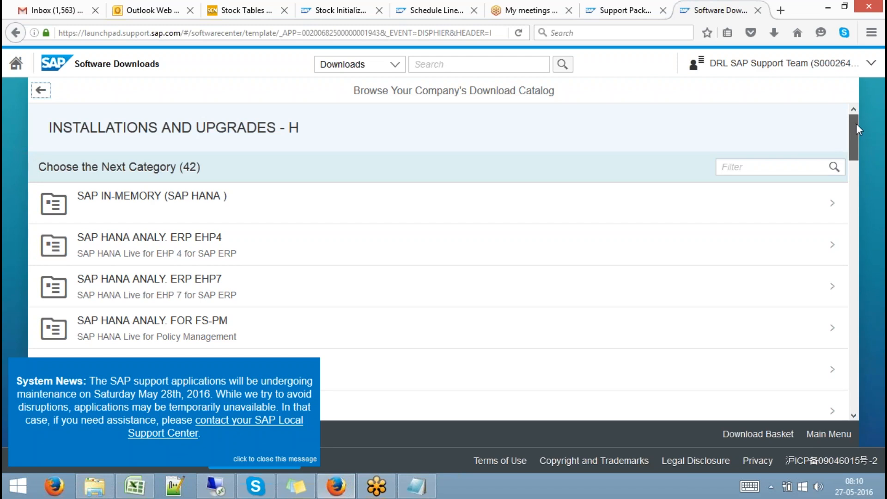
- Scroll down the catalog past the SAP HANA ANALYTICS entries to SAP HANA DYNAMIC TIERING
{"action": "left_click_drag", "start_coordinate": [855, 124], "coordinate": [857, 129]}
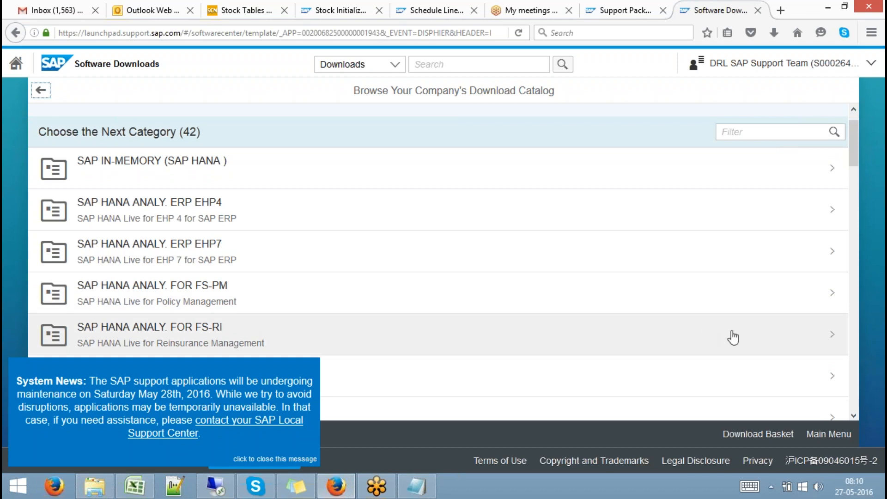
{"action": "scroll", "coordinate": [852, 414], "scroll_direction": "down", "scroll_amount": 3}
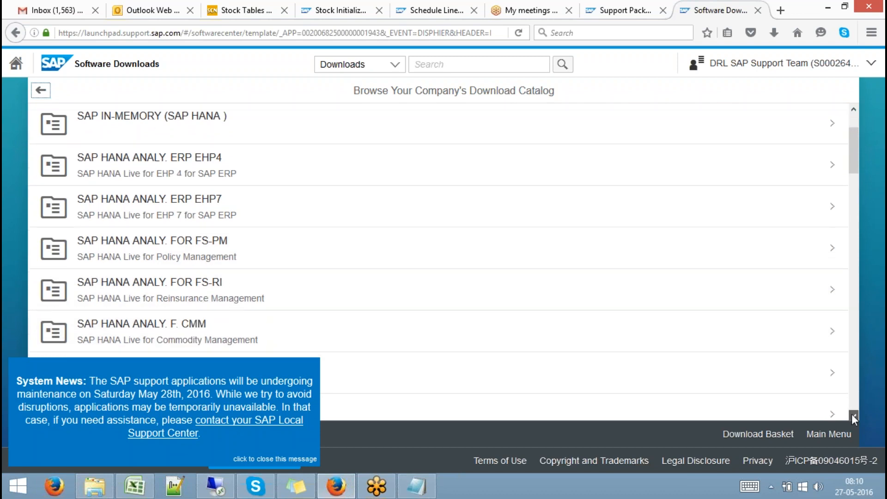
{"action": "scroll", "coordinate": [852, 414], "scroll_direction": "down", "scroll_amount": 6}
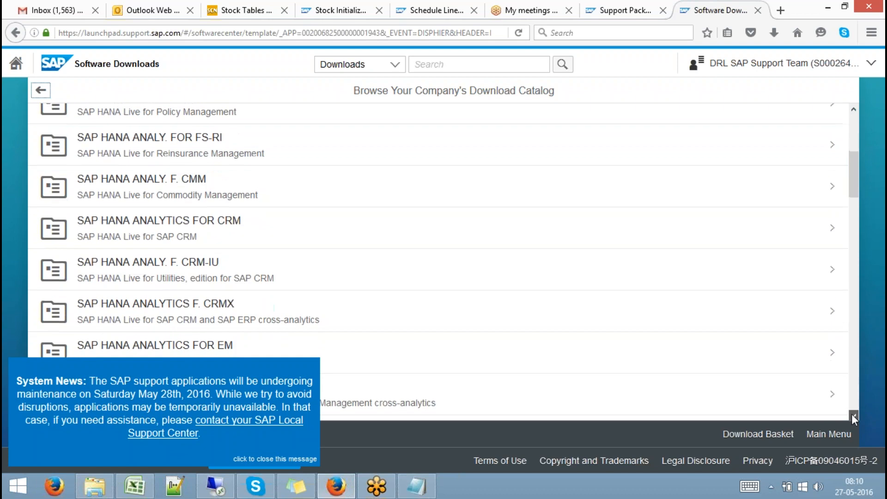
{"action": "scroll", "coordinate": [852, 414], "scroll_direction": "down", "scroll_amount": 6}
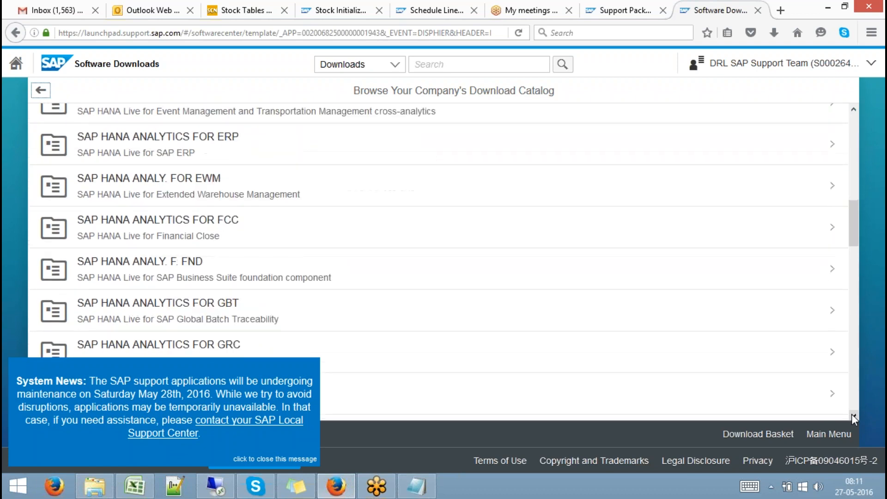
{"action": "scroll", "coordinate": [852, 414], "scroll_direction": "down", "scroll_amount": 5}
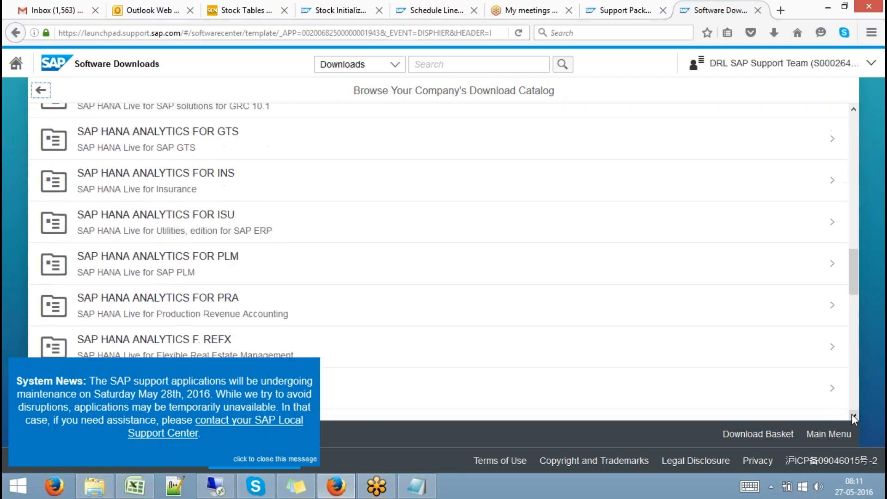
{"action": "scroll", "coordinate": [851, 414], "scroll_direction": "down", "scroll_amount": 4}
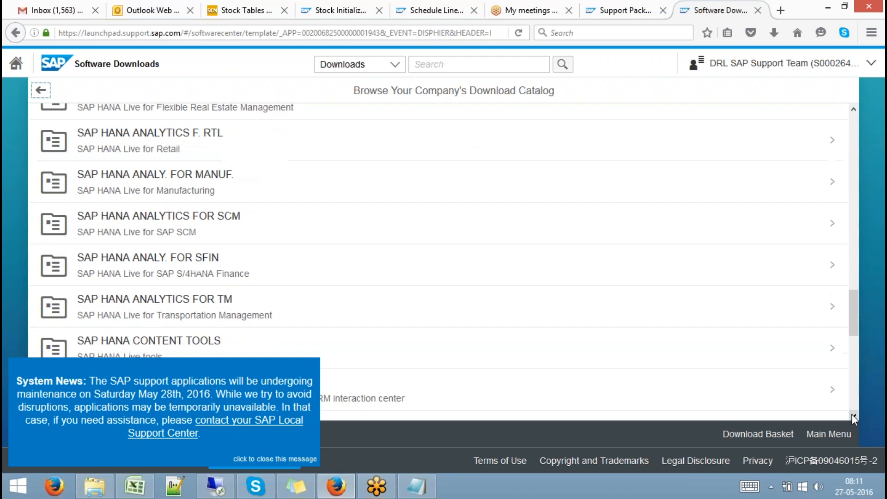
{"action": "scroll", "coordinate": [851, 414], "scroll_direction": "down", "scroll_amount": 3}
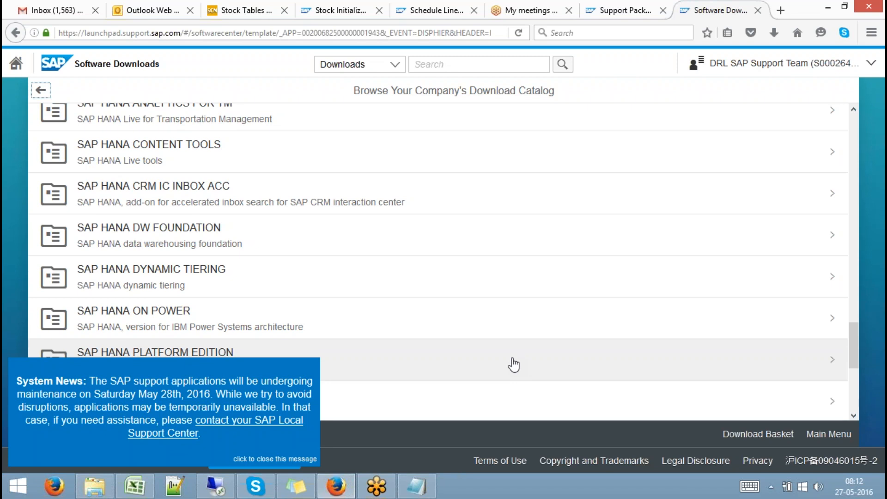
- Bring the Documents folder forward and add the 2016-01-10 SAP HANA DAY 40 recording to the selection
{"action": "left_click", "coordinate": [94, 490]}
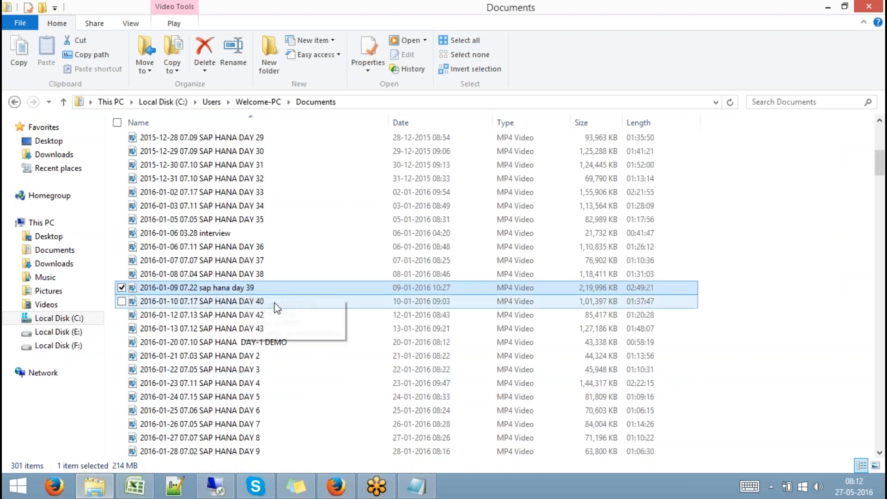
{"action": "left_click", "coordinate": [246, 305], "text": "ctrl"}
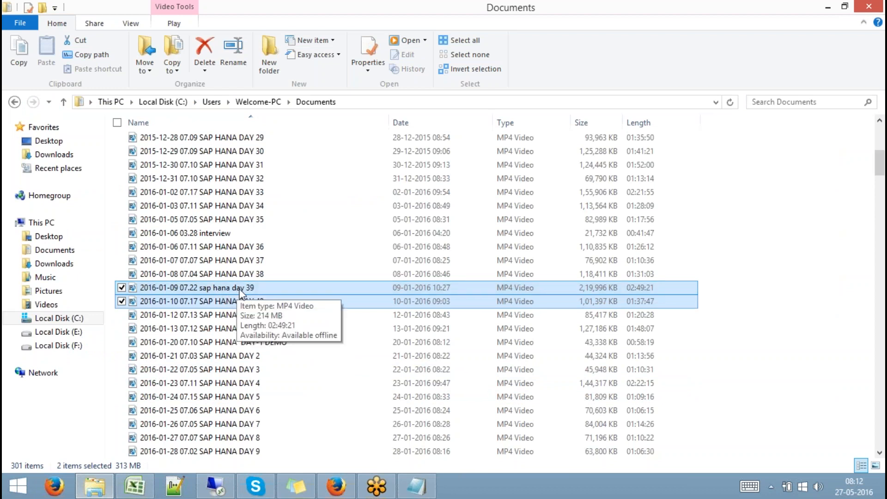
- Play the day 39 recording in Media Player, skip ahead to about 1:17:48, then close it
{"action": "double_click", "coordinate": [236, 291]}
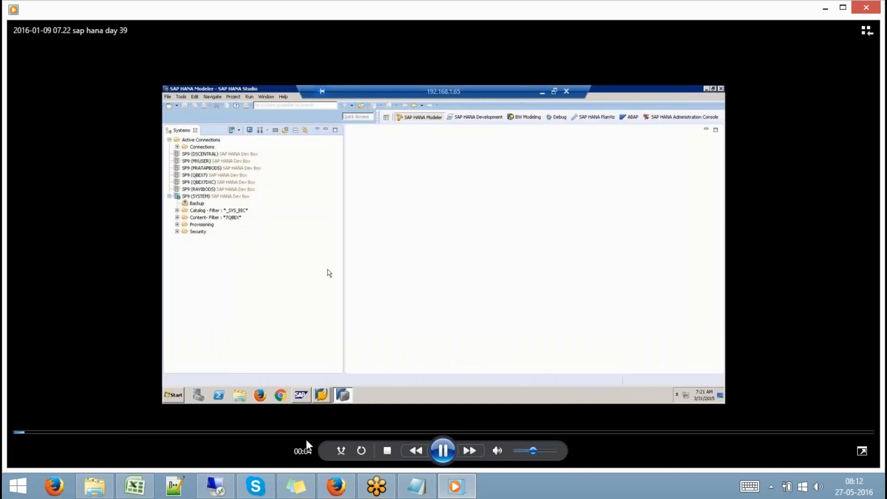
{"action": "left_click", "coordinate": [384, 433]}
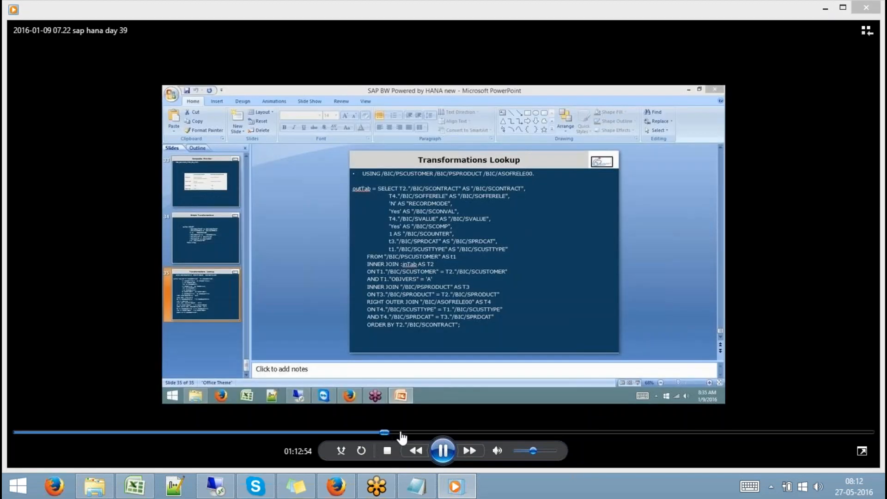
{"action": "left_click_drag", "start_coordinate": [393, 433], "coordinate": [403, 433]}
{"action": "left_click", "coordinate": [409, 433]}
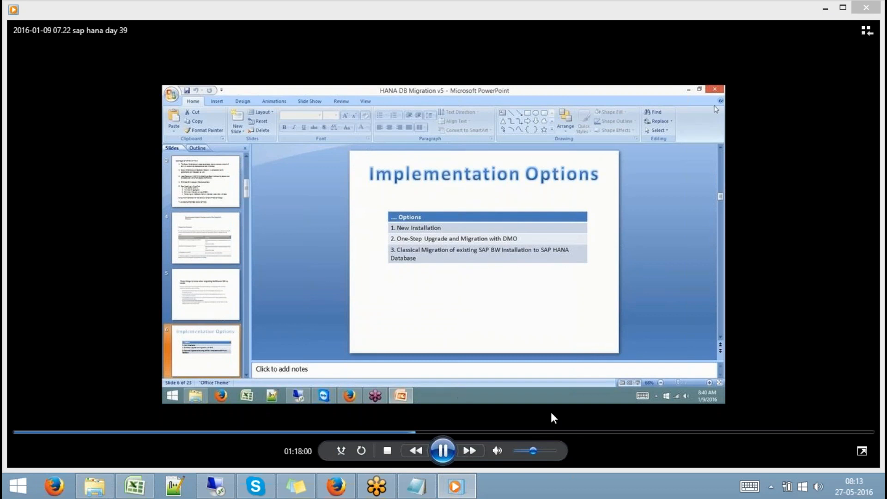
{"action": "left_click", "coordinate": [869, 8]}
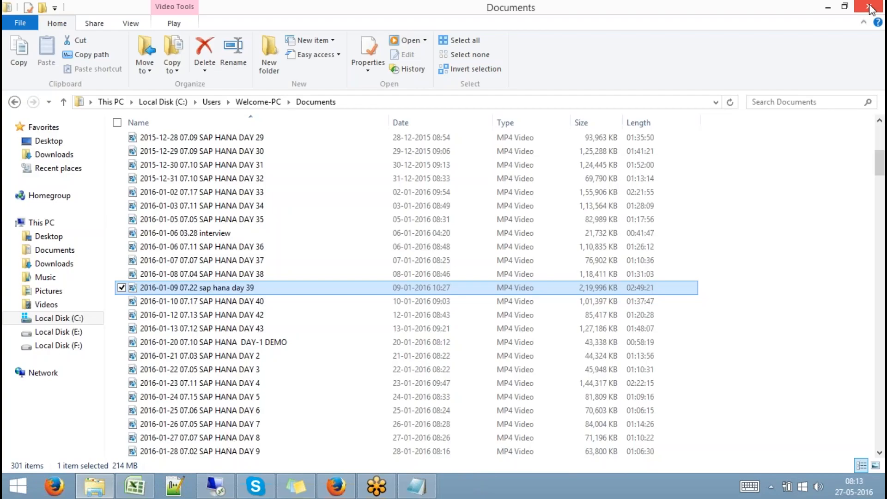
- Play the DAY 40 recording, sampling points from about 19 minutes up to 1:10:30
{"action": "double_click", "coordinate": [267, 301]}
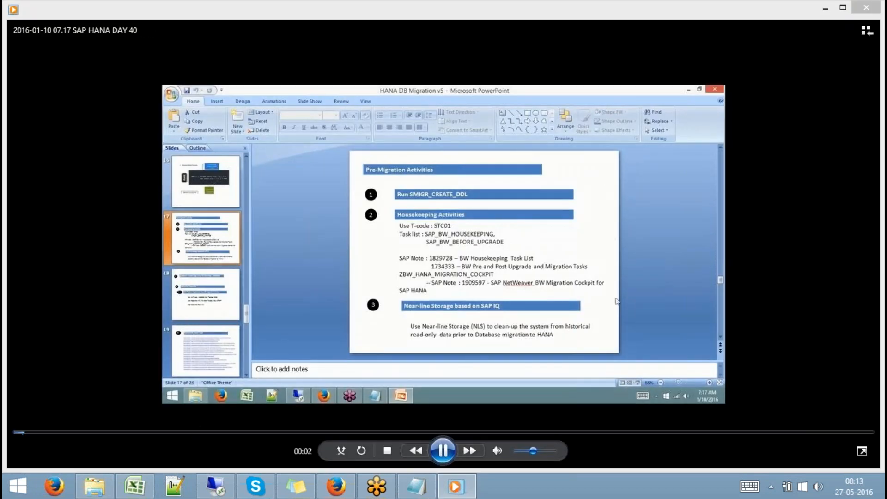
{"action": "left_click", "coordinate": [192, 433]}
{"action": "left_click", "coordinate": [289, 434]}
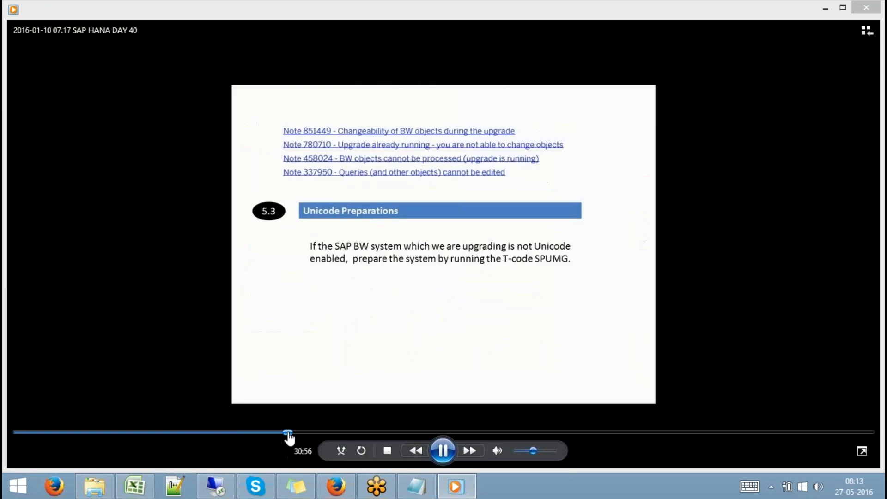
{"action": "left_click", "coordinate": [354, 433]}
{"action": "left_click", "coordinate": [386, 433]}
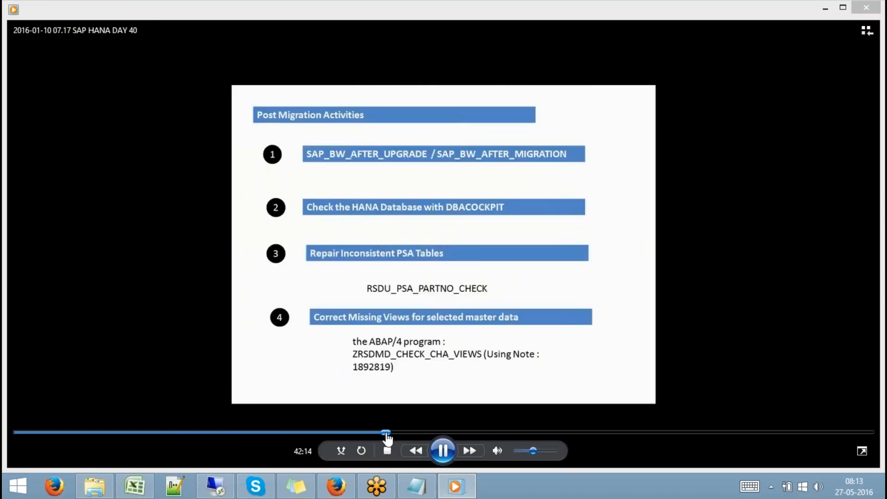
{"action": "left_click", "coordinate": [424, 433]}
{"action": "left_click", "coordinate": [487, 434]}
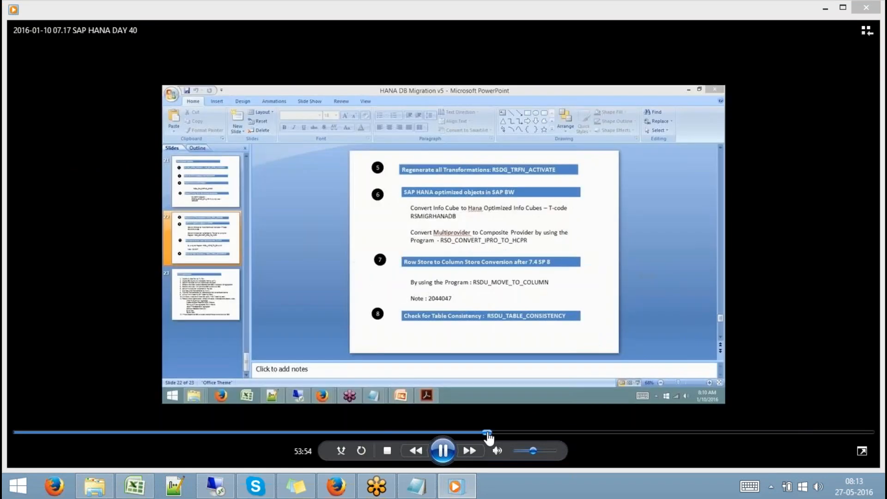
{"action": "left_click", "coordinate": [548, 433]}
{"action": "left_click", "coordinate": [588, 433]}
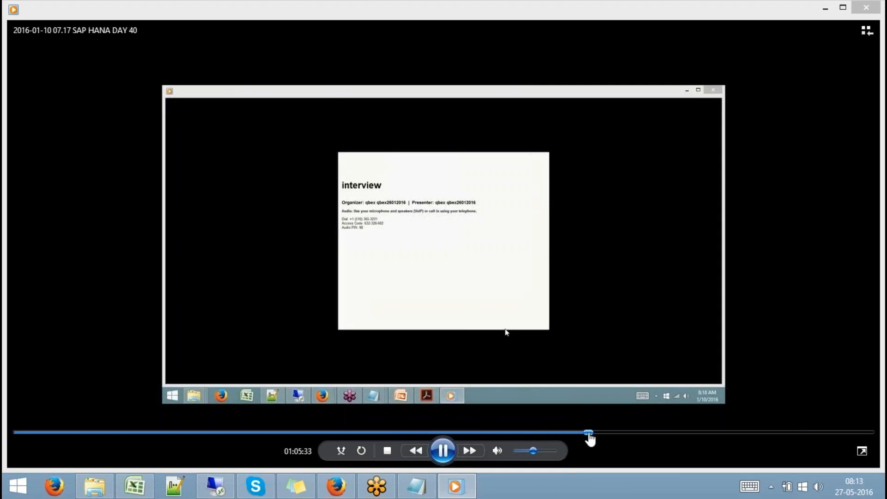
{"action": "left_click", "coordinate": [631, 433]}
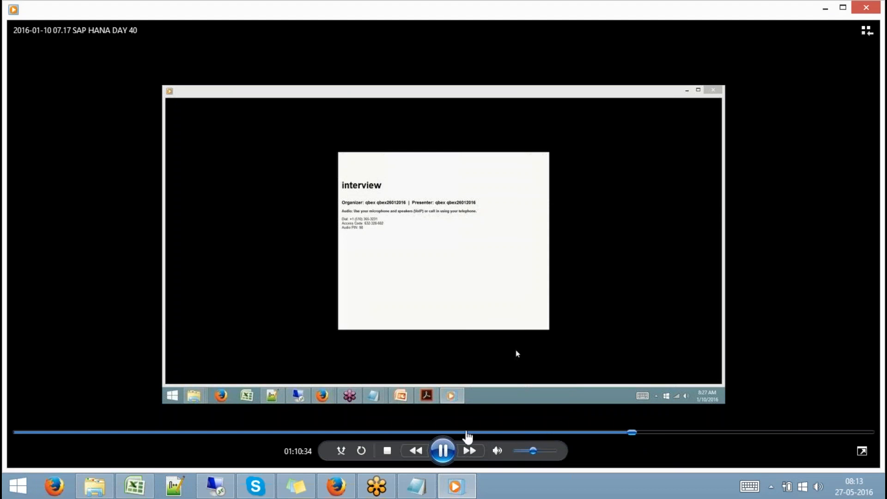
- Return to the HANA Optimizations slide at 51:27, advance to about 54:29, pause and close
{"action": "left_click", "coordinate": [468, 432]}
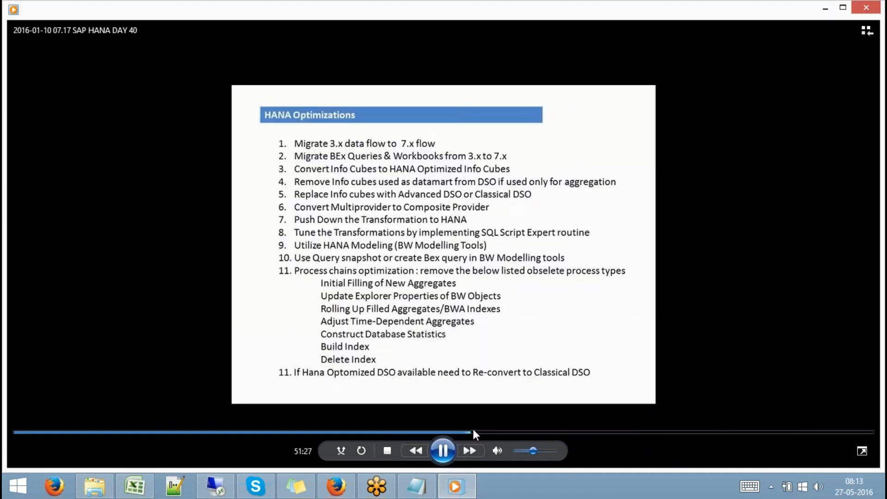
{"action": "left_click", "coordinate": [473, 432]}
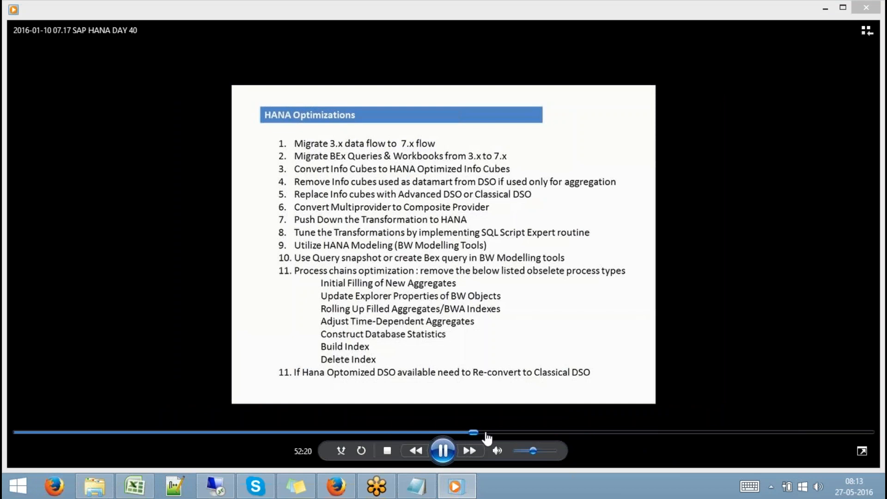
{"action": "left_click", "coordinate": [485, 432]}
{"action": "left_click", "coordinate": [492, 432]}
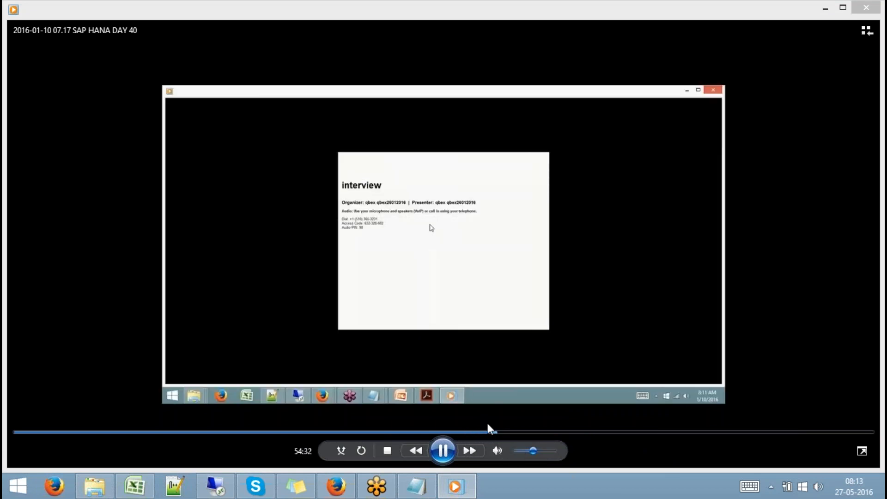
{"action": "left_click", "coordinate": [440, 449]}
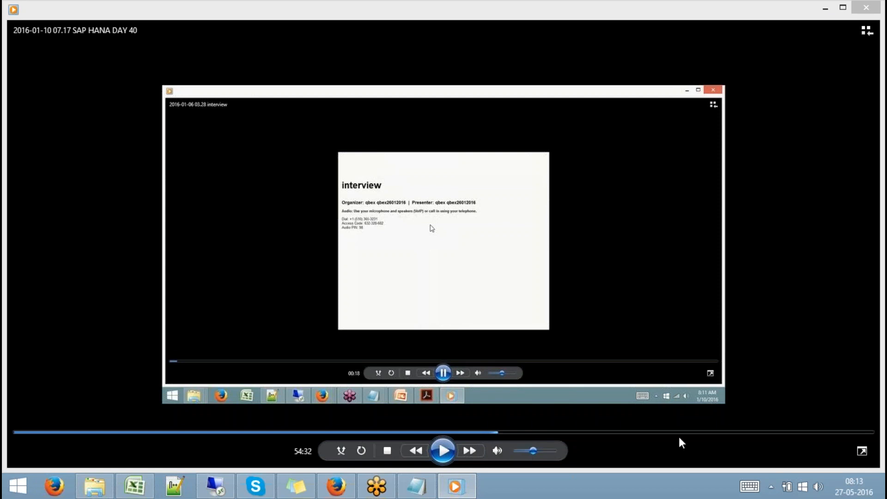
{"action": "left_click", "coordinate": [866, 9]}
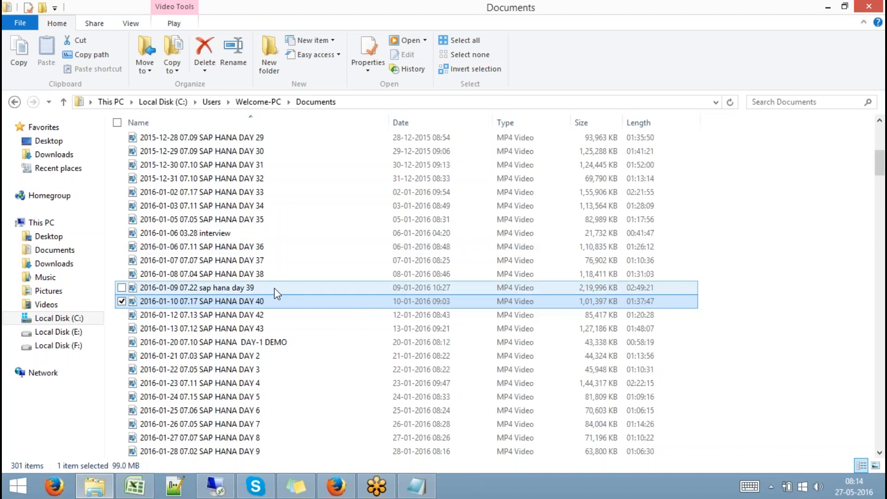
- Select only the day 39 recording and bring the Documents window back into focus
{"action": "mouse_move", "coordinate": [254, 287]}
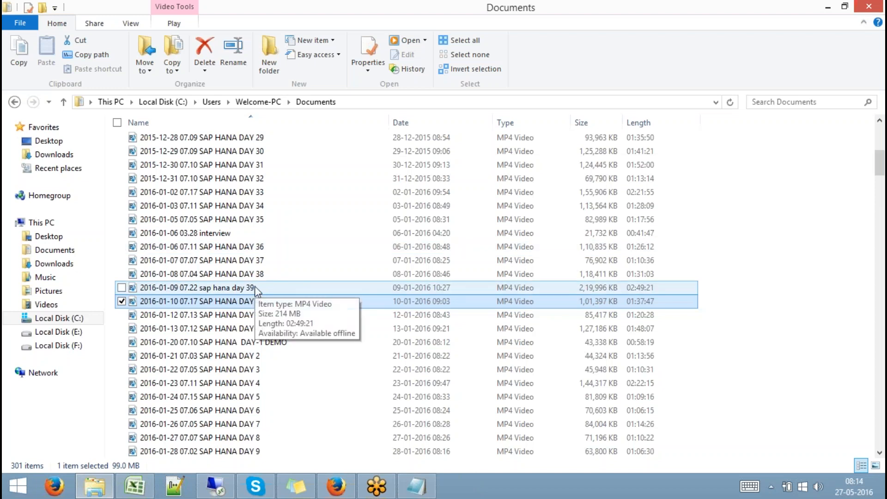
{"action": "left_click", "coordinate": [254, 287]}
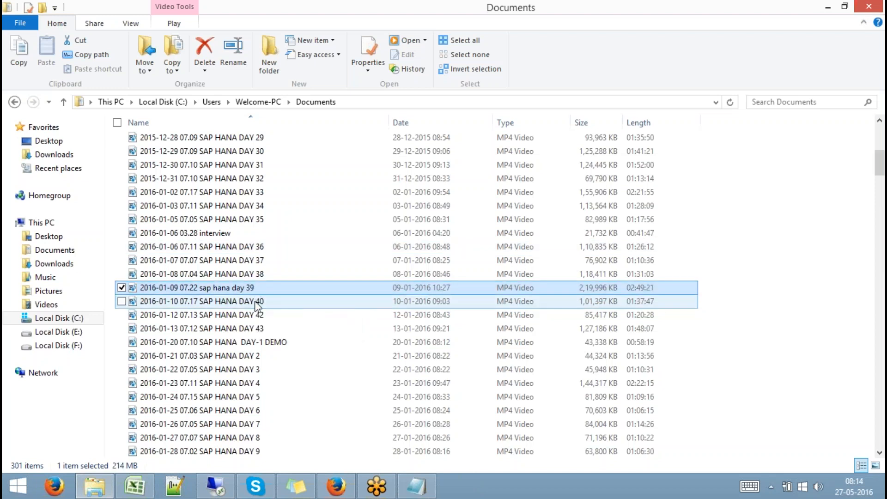
{"action": "mouse_move", "coordinate": [255, 306]}
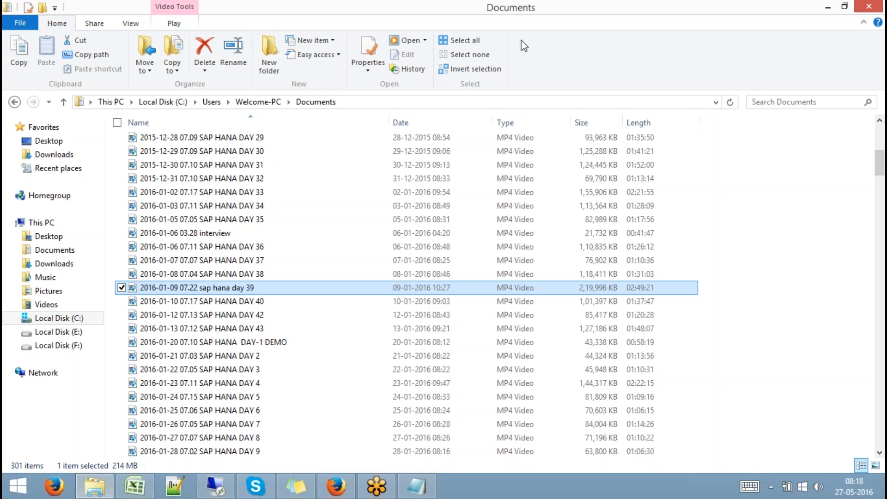
{"action": "left_click", "coordinate": [530, 14]}
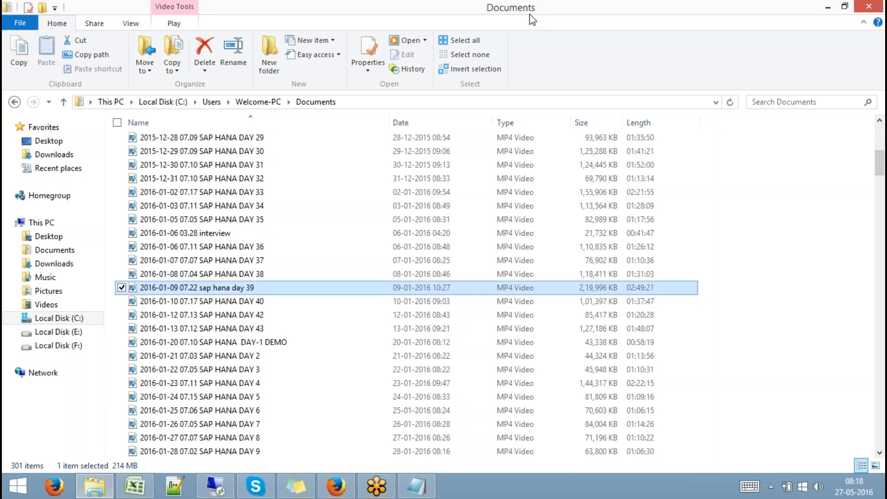